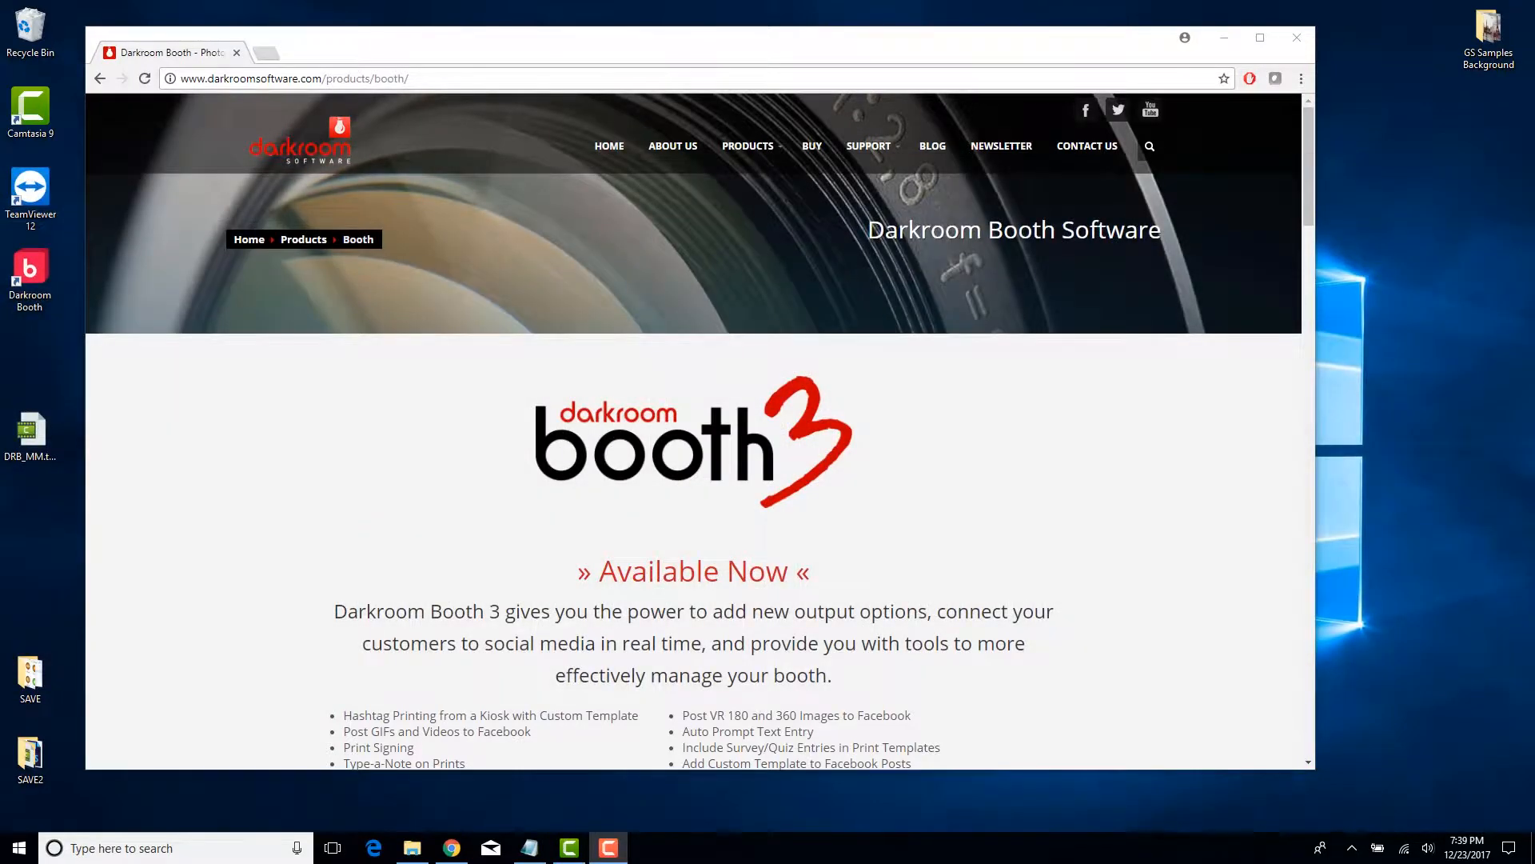
# Step: Minimize the browser and extract the PBA_Mix-Match DRB_v1 zip file on the desktop to its default folder
pyautogui.moveTo(558, 46); pyautogui.dragTo(568, 36)
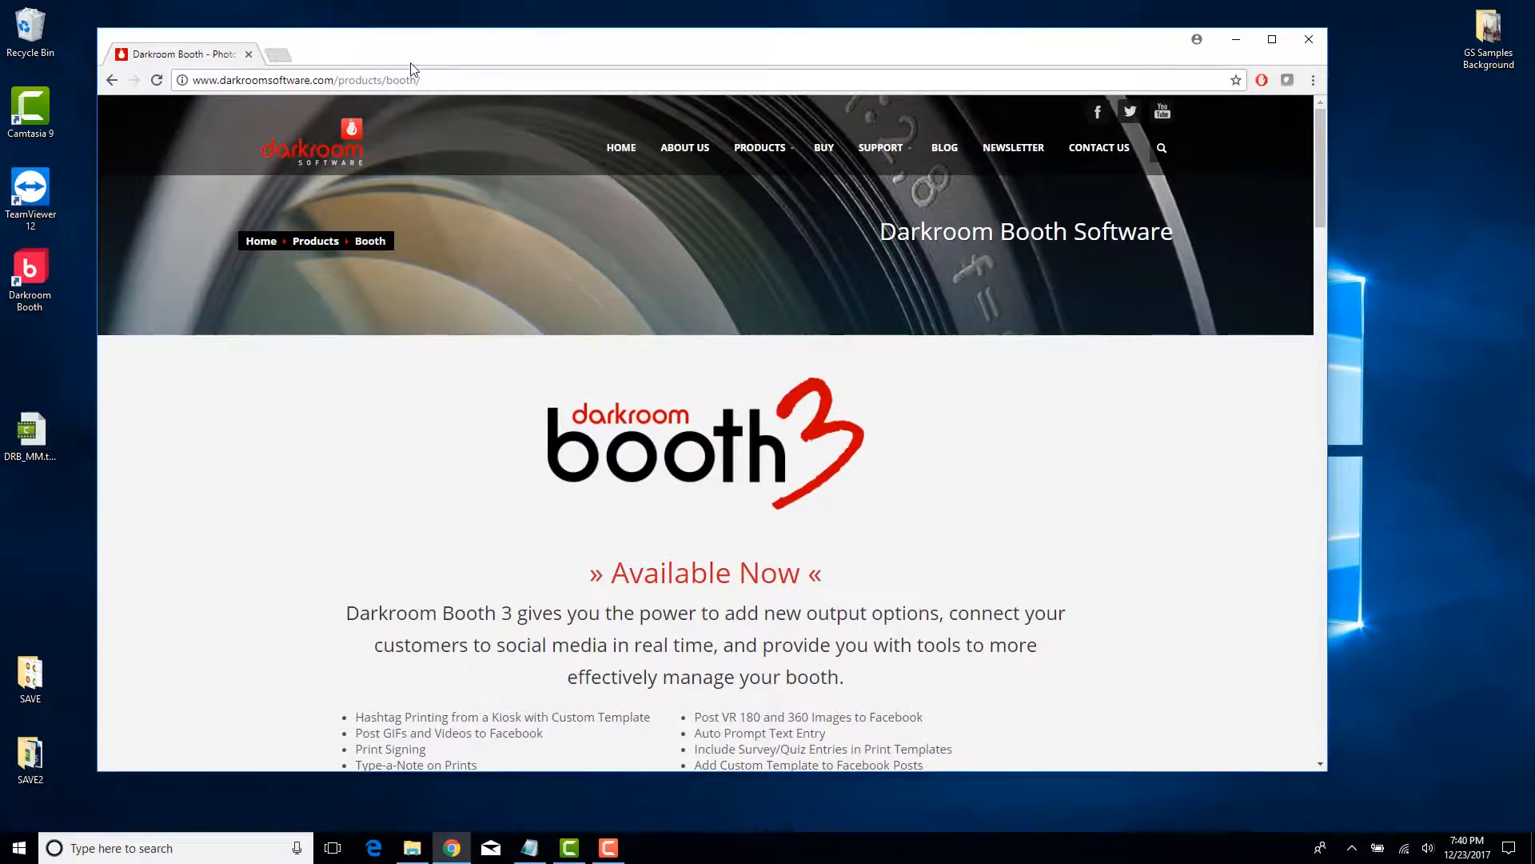
pyautogui.click(1235, 40)
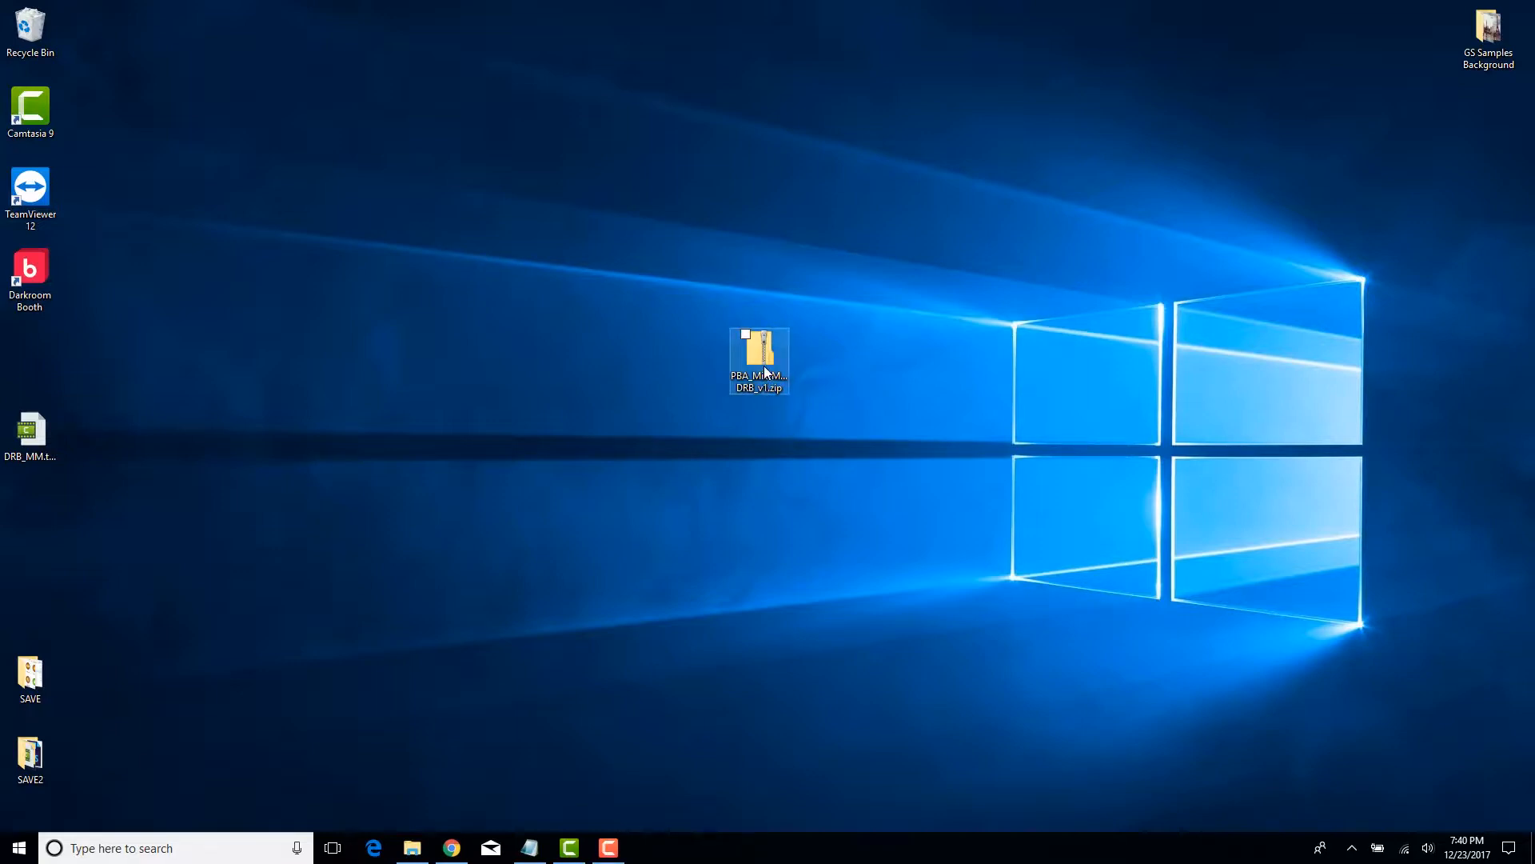
pyautogui.click(765, 372)
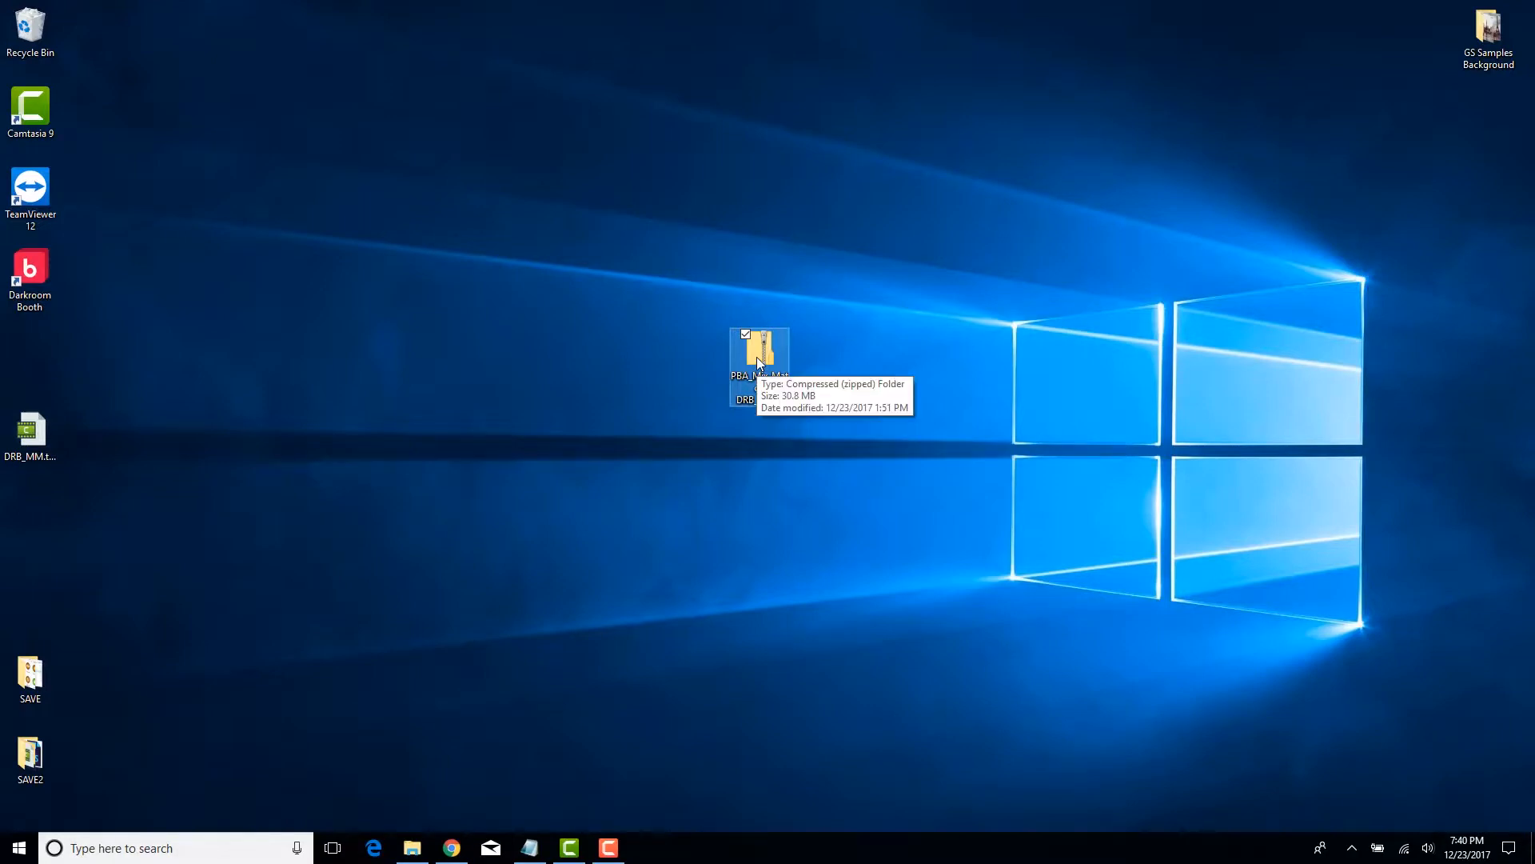
pyautogui.rightClick(756, 357)
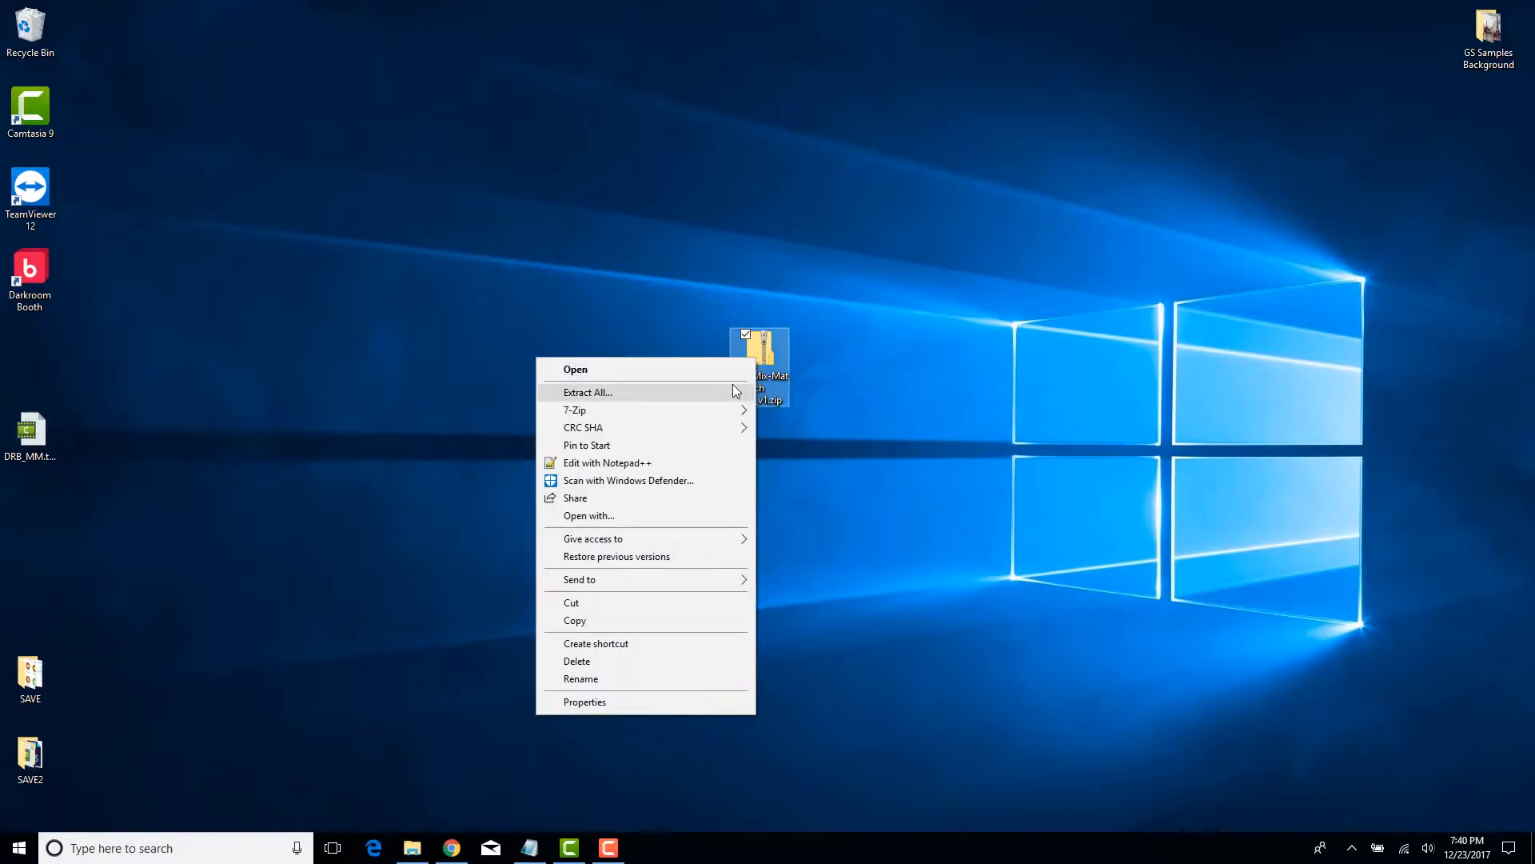
pyautogui.click(587, 392)
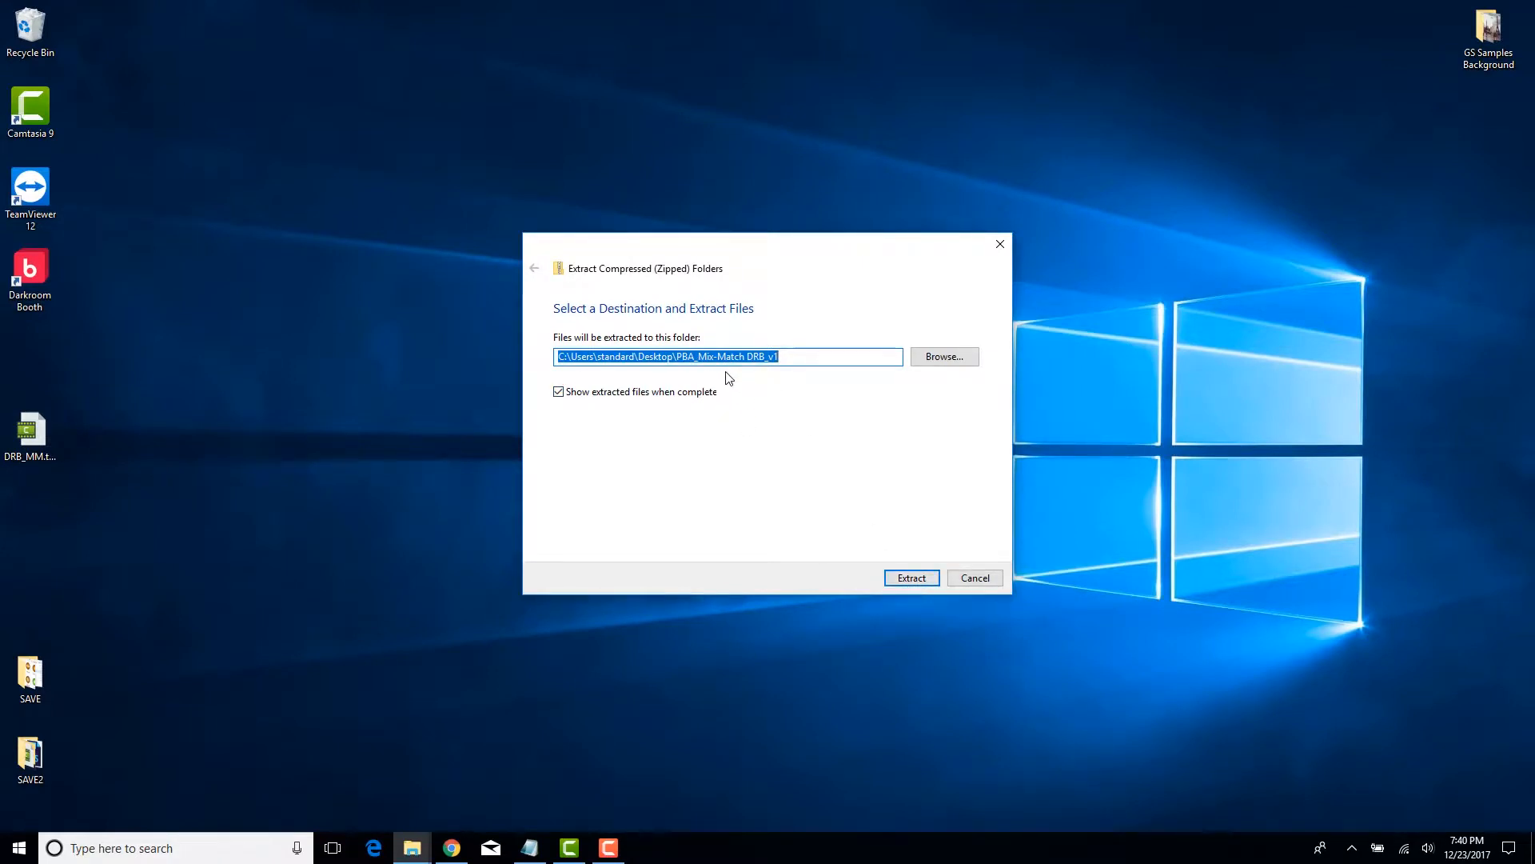
pyautogui.click(917, 580)
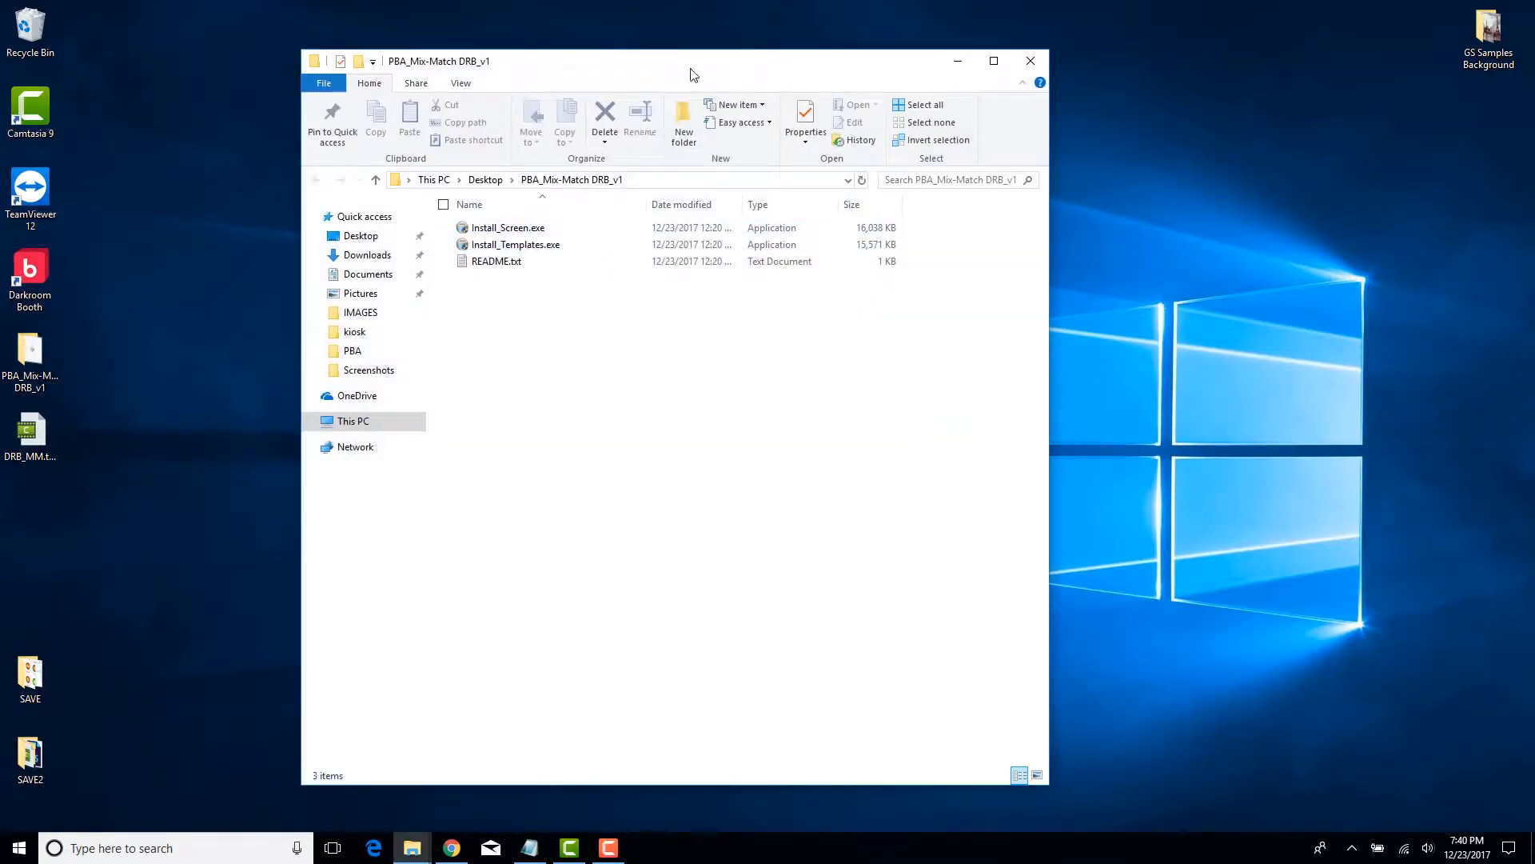
# Step: Run Install_Screen.exe from the extracted folder and install the add-on to the default BoothScreens destination
pyautogui.moveTo(689, 67); pyautogui.dragTo(828, 53)
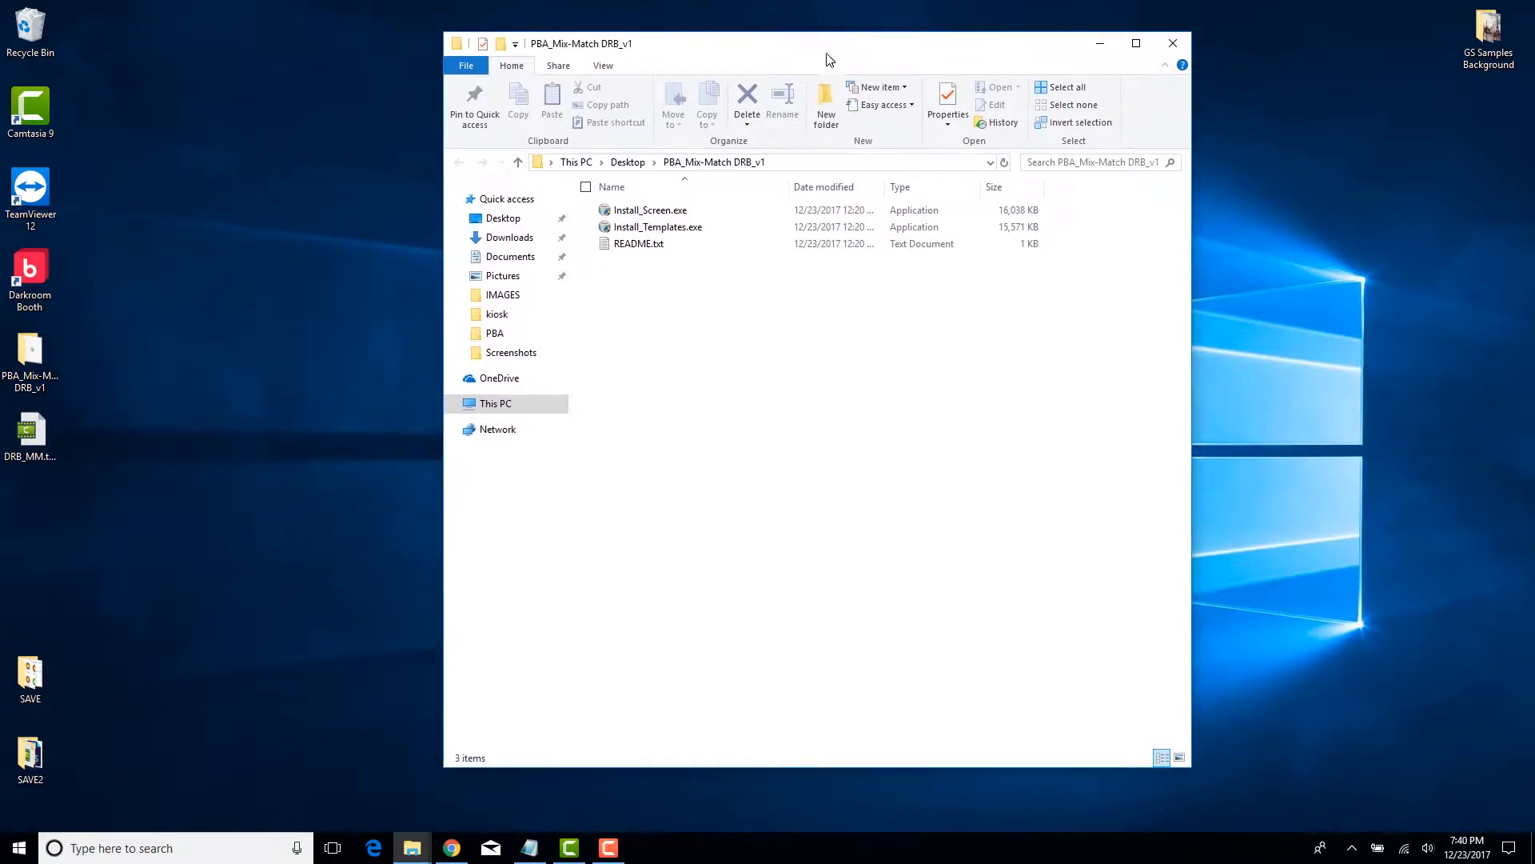
pyautogui.doubleClick(658, 211)
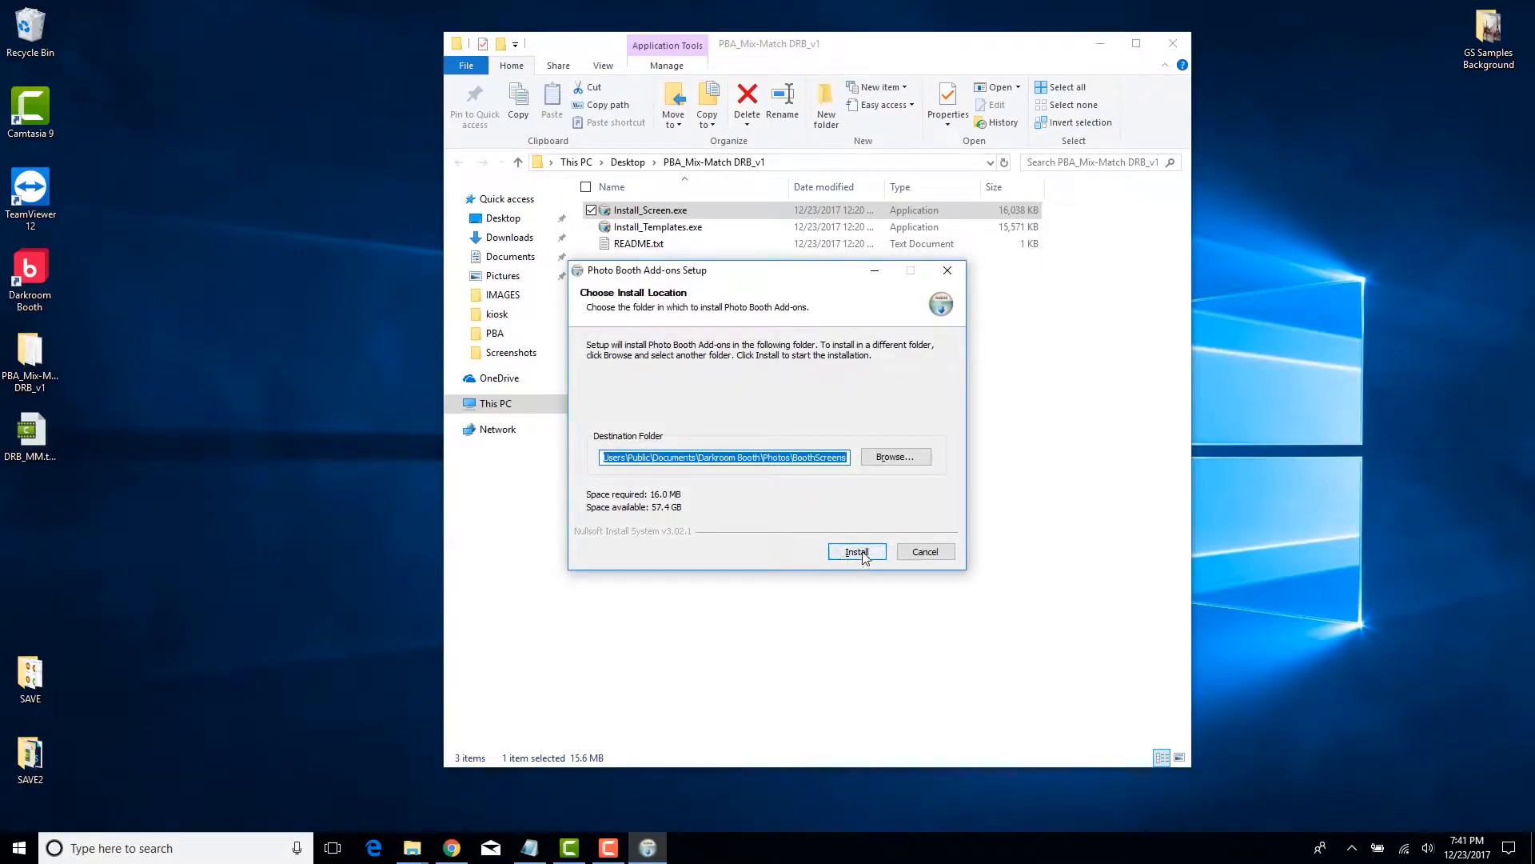
pyautogui.click(860, 553)
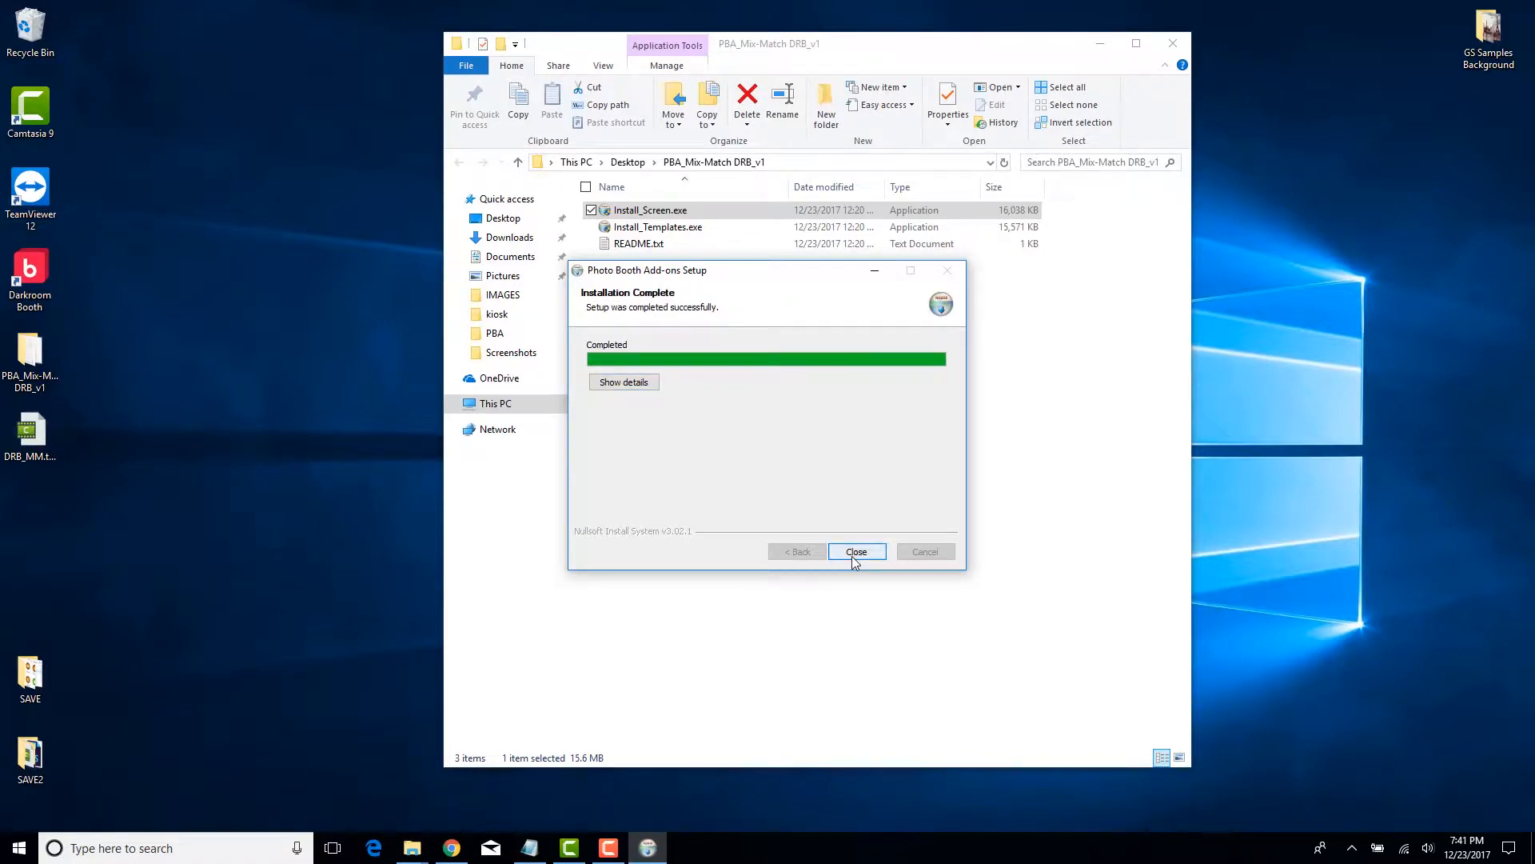
pyautogui.click(855, 552)
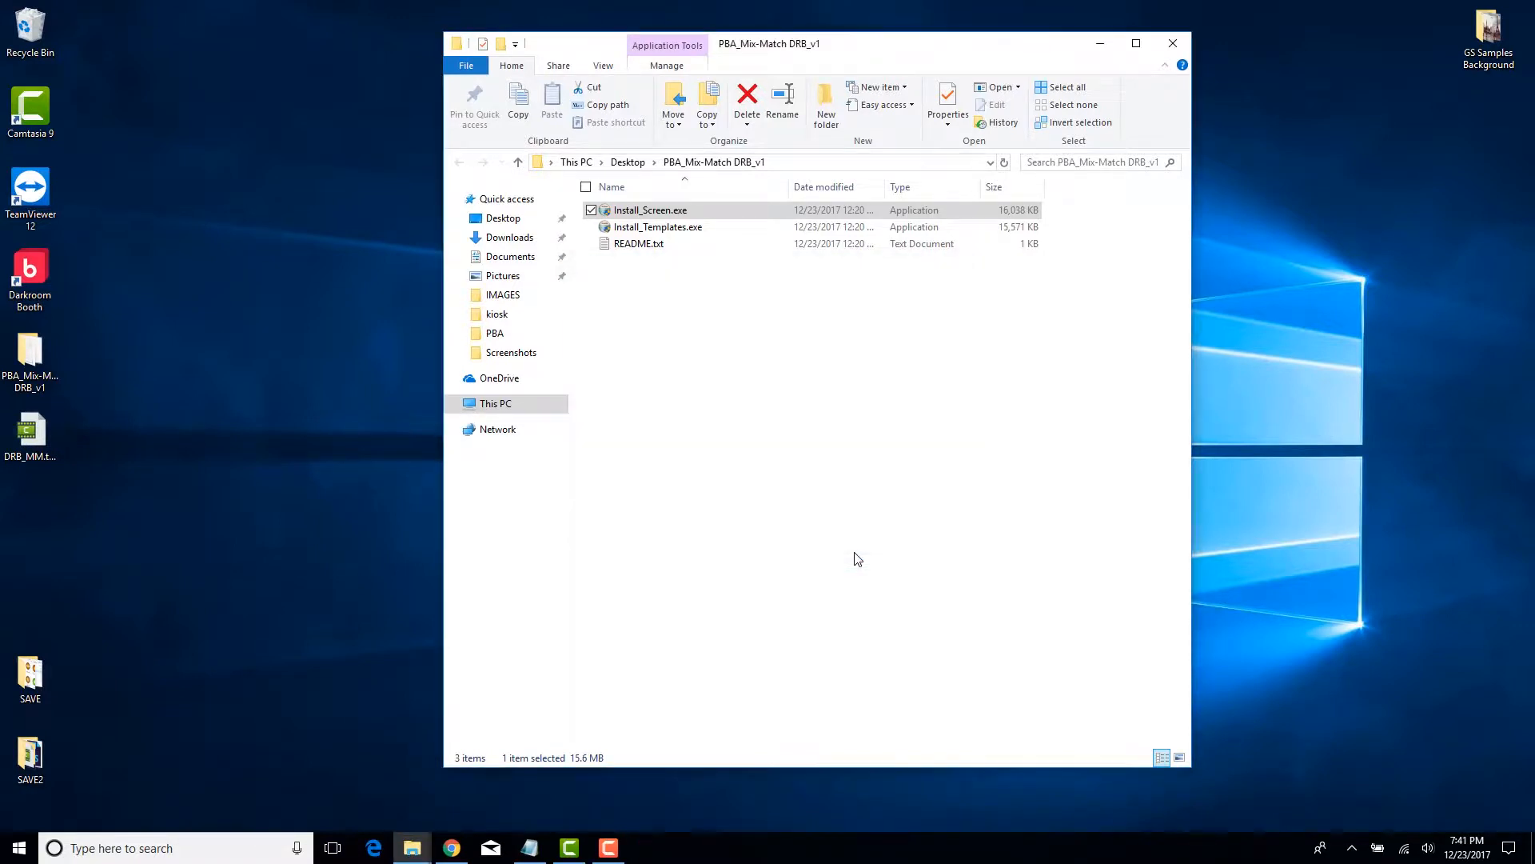
# Step: Run Install_Templates.exe and install the templates to the default BoothTemplates destination
pyautogui.doubleClick(668, 228)
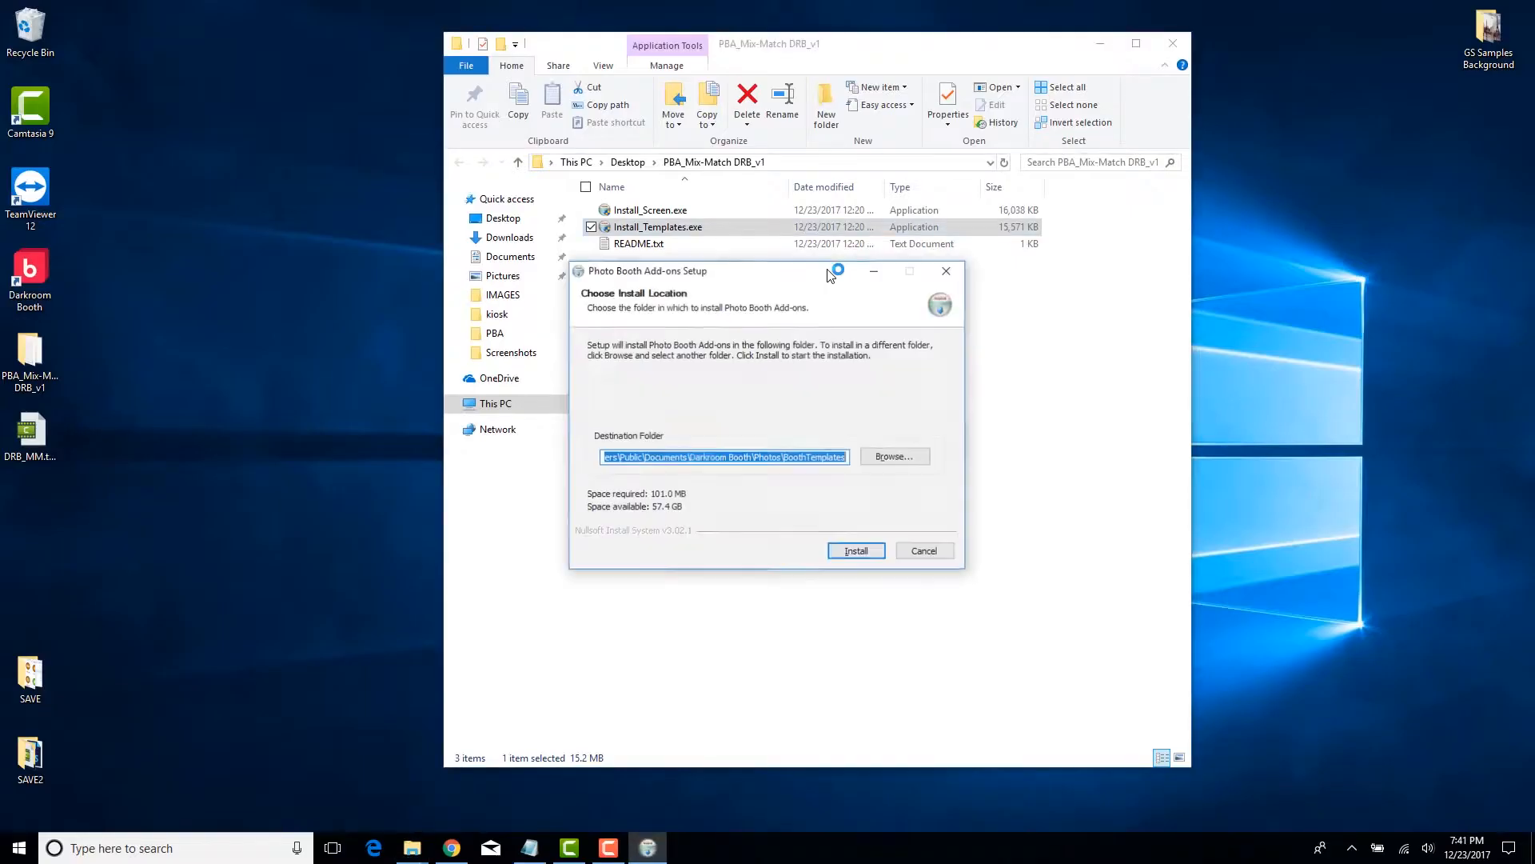
pyautogui.click(856, 552)
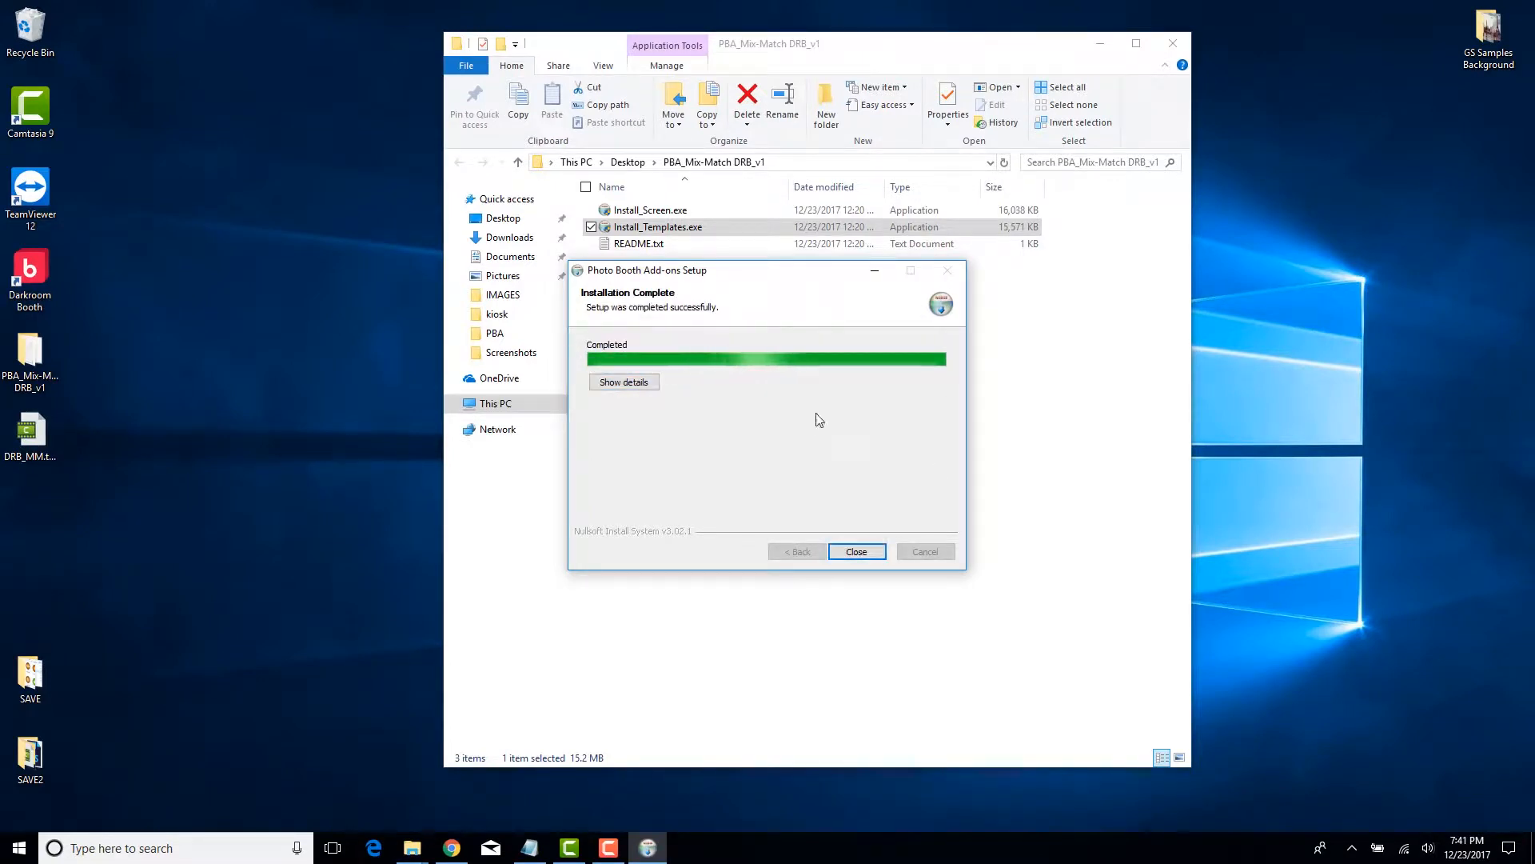
pyautogui.click(855, 552)
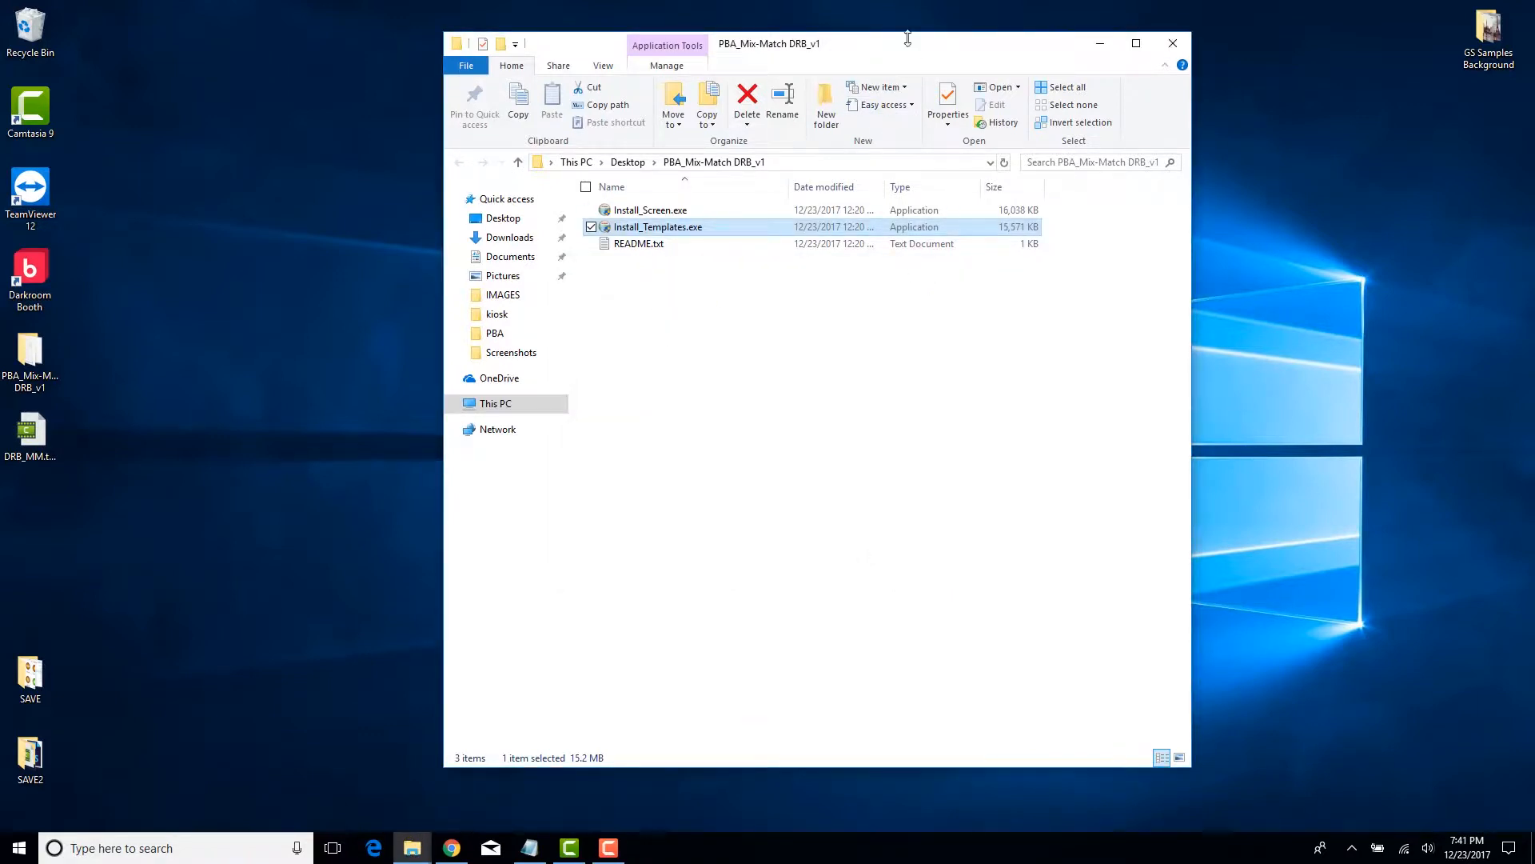
# Step: Launch Darkroom Booth from the desktop and continue in trial mode
pyautogui.moveTo(884, 46); pyautogui.dragTo(728, 39)
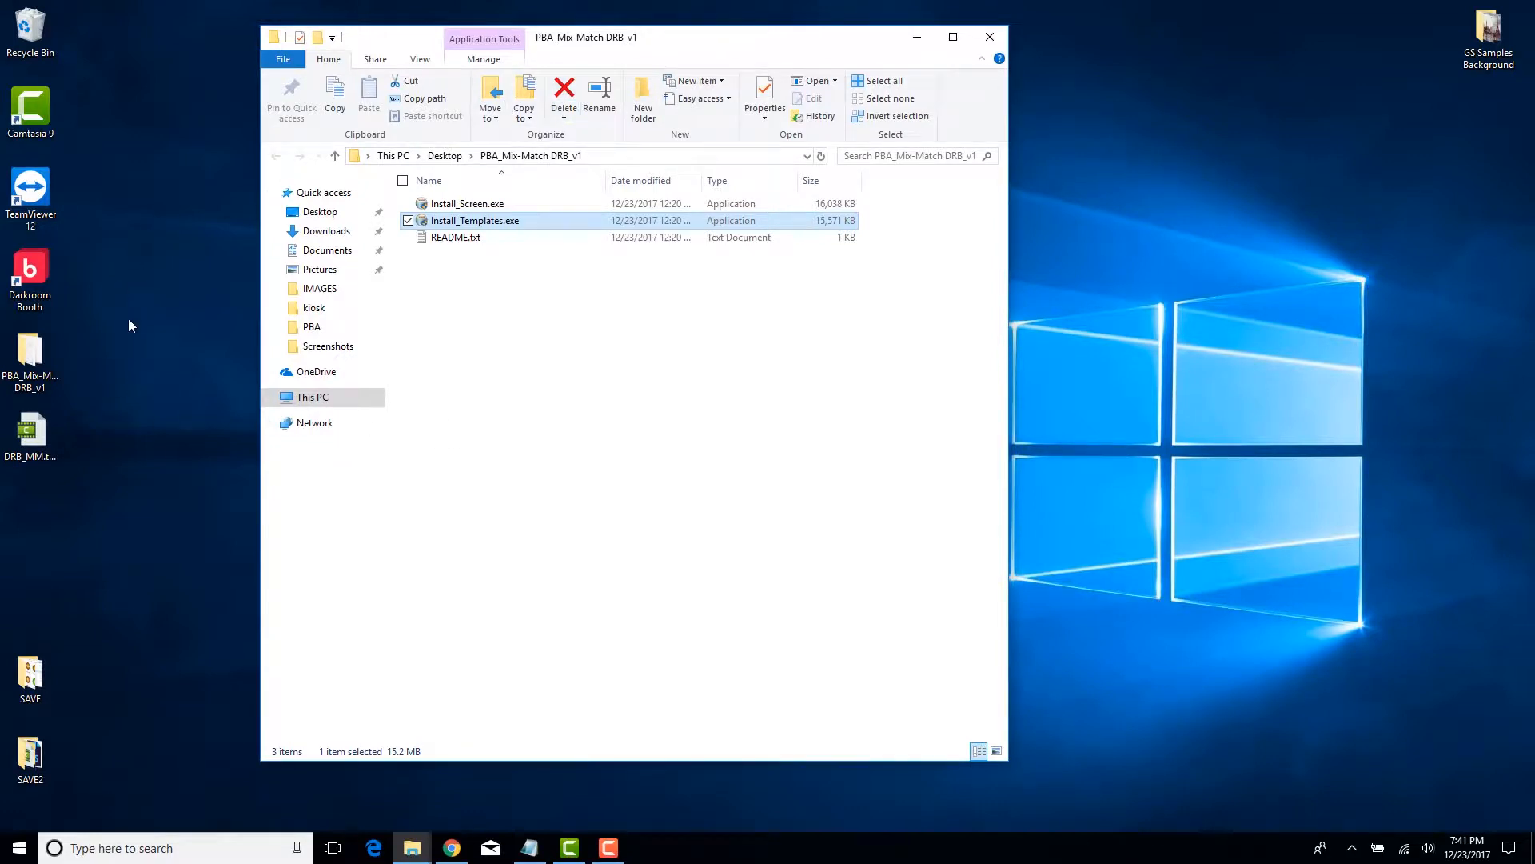
pyautogui.doubleClick(32, 289)
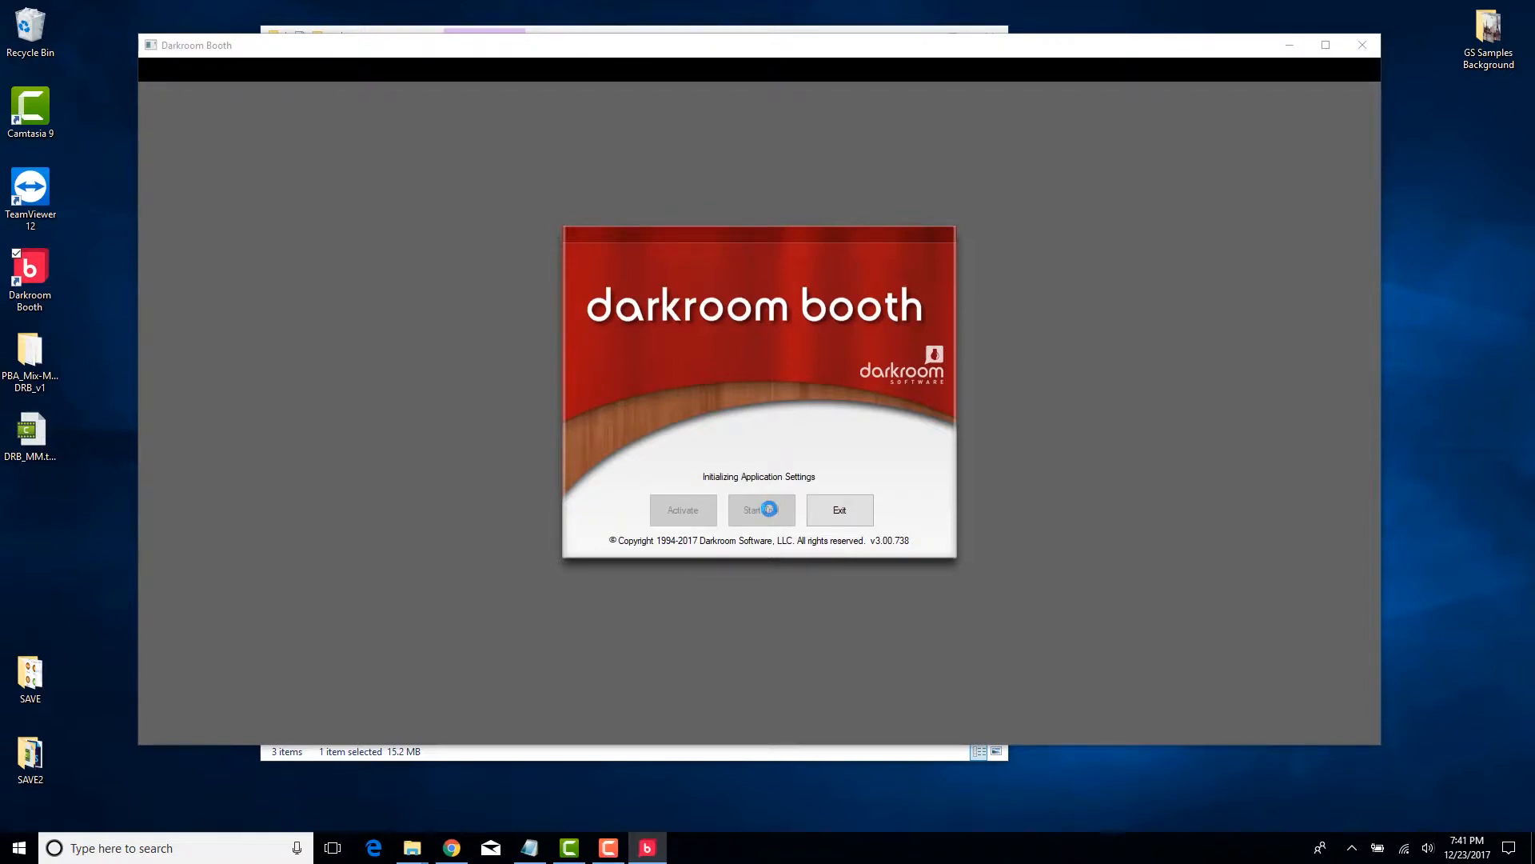
pyautogui.click(772, 516)
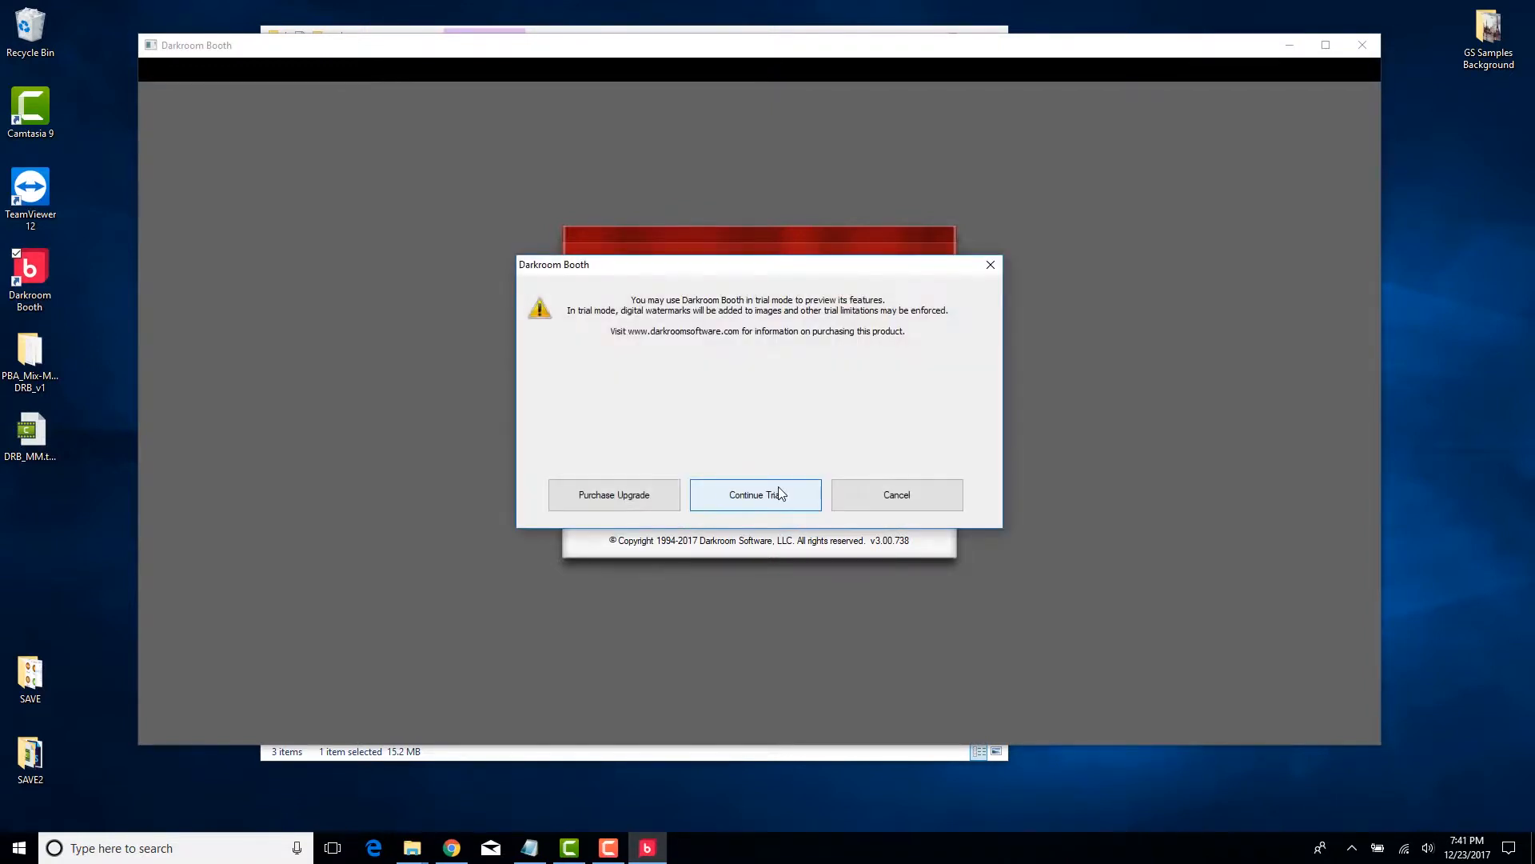
pyautogui.click(771, 494)
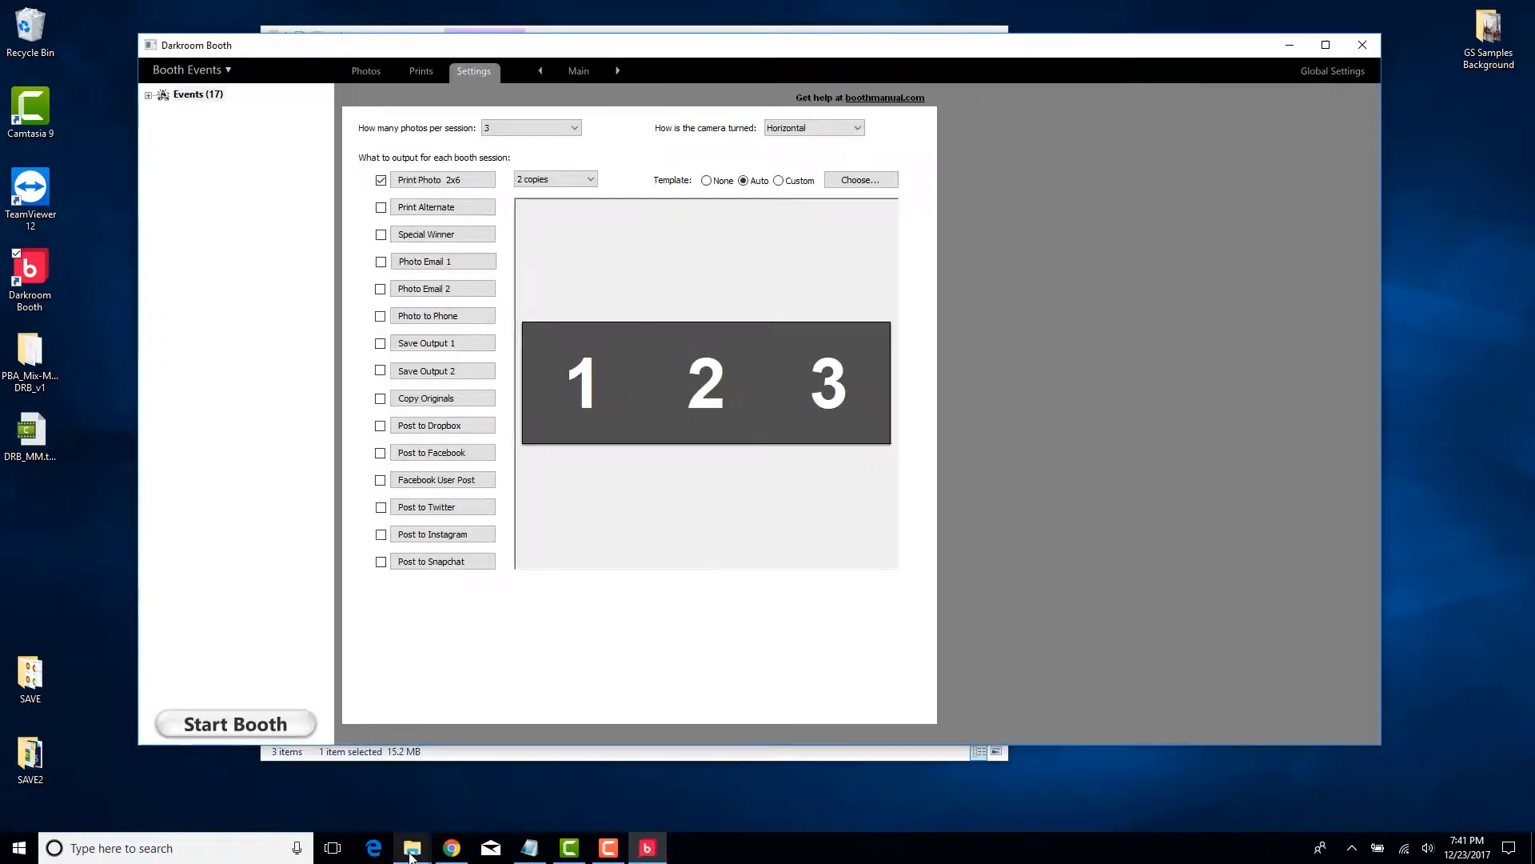
# Step: In a new File Explorer window, check the BoothScreens folder on the Windows (X:) drive for PBA_GS_MixMatch.xbdr
pyautogui.rightClick(410, 853)
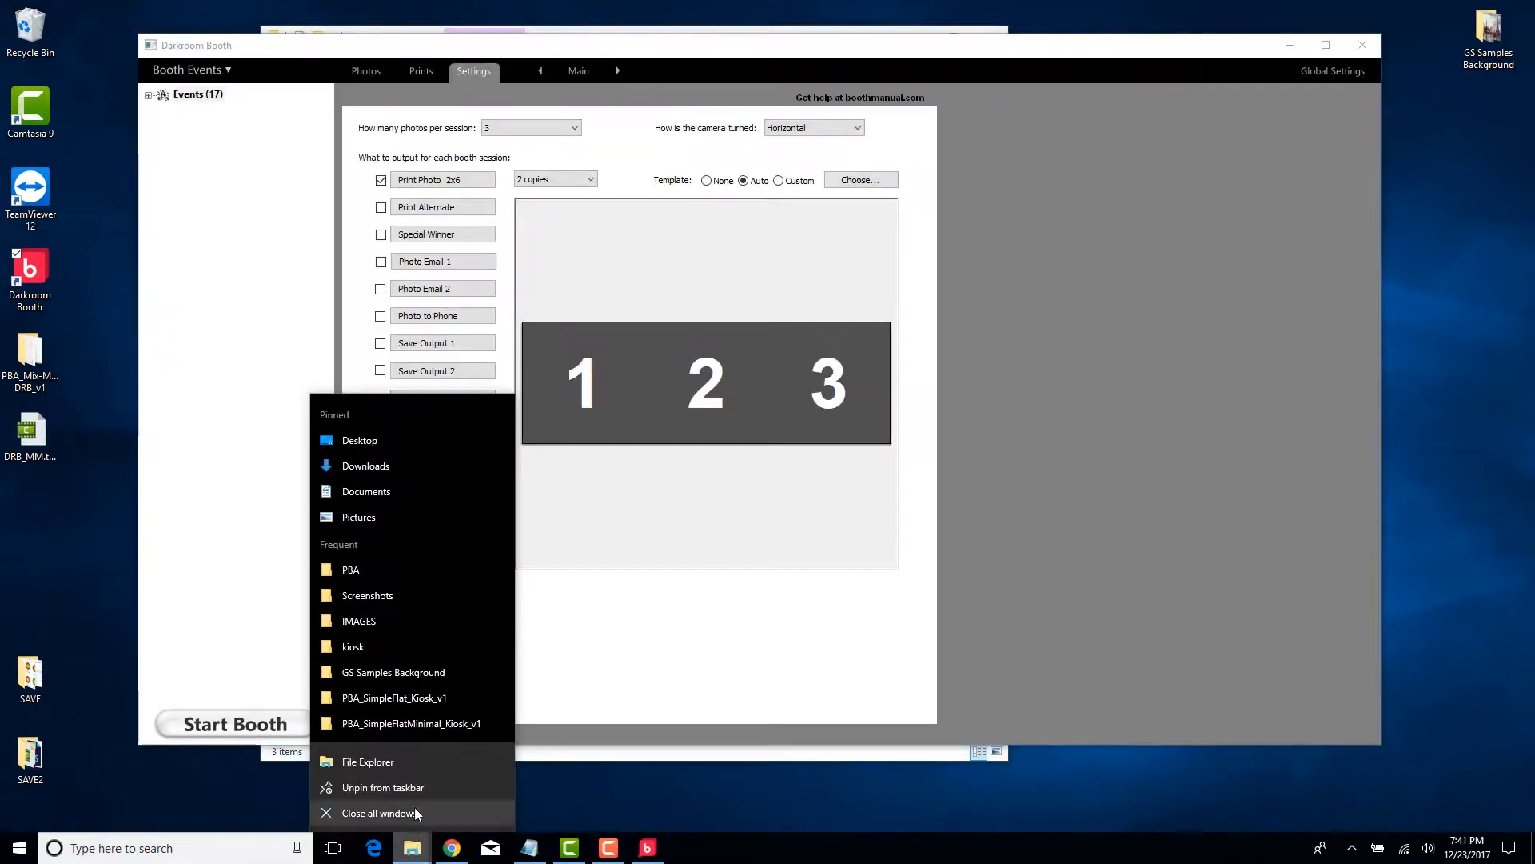
pyautogui.click(419, 765)
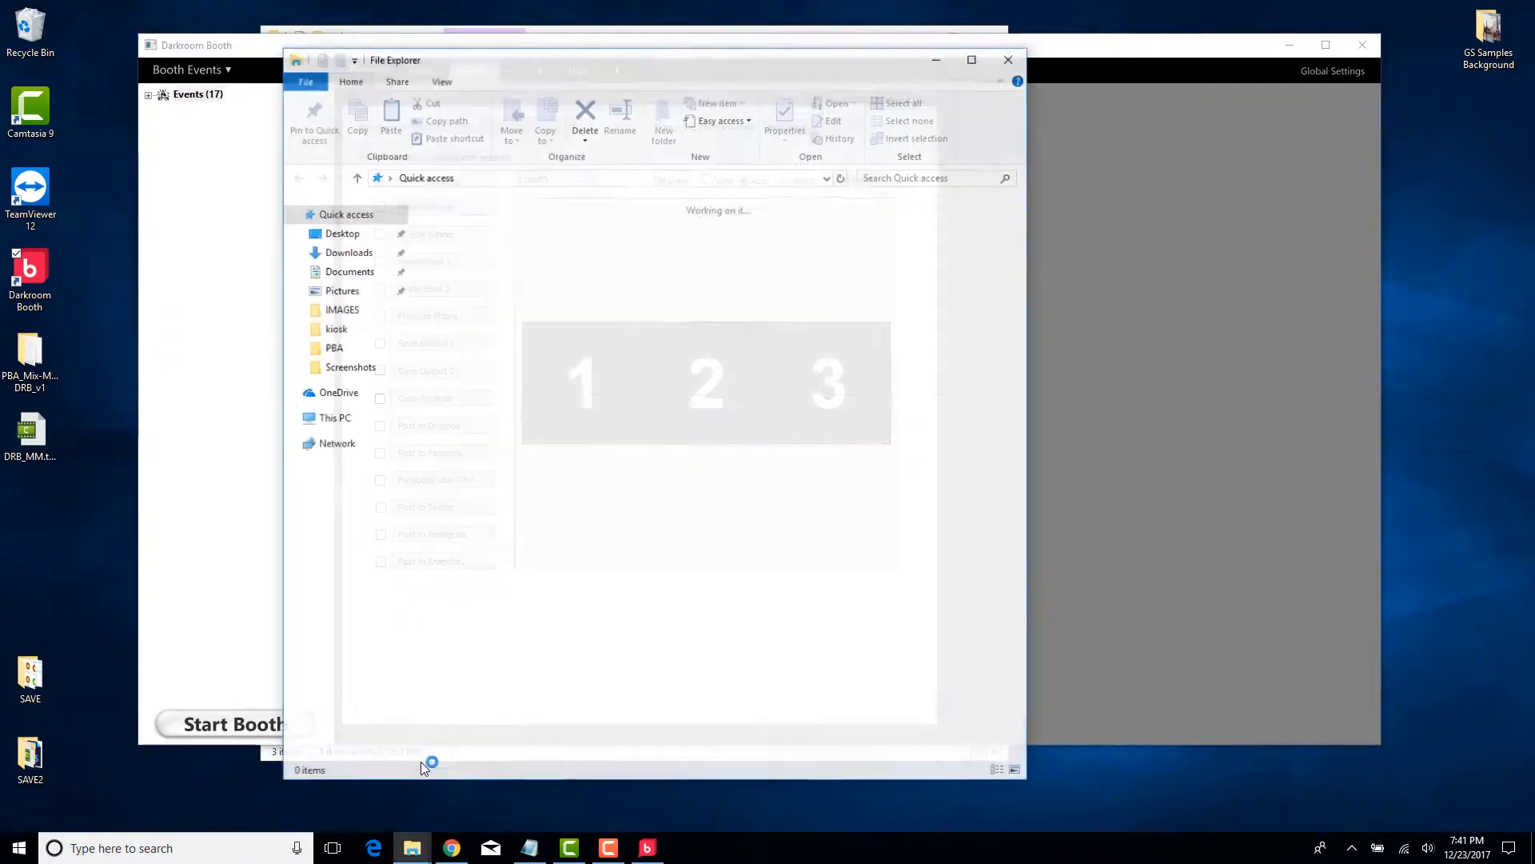
pyautogui.click(336, 418)
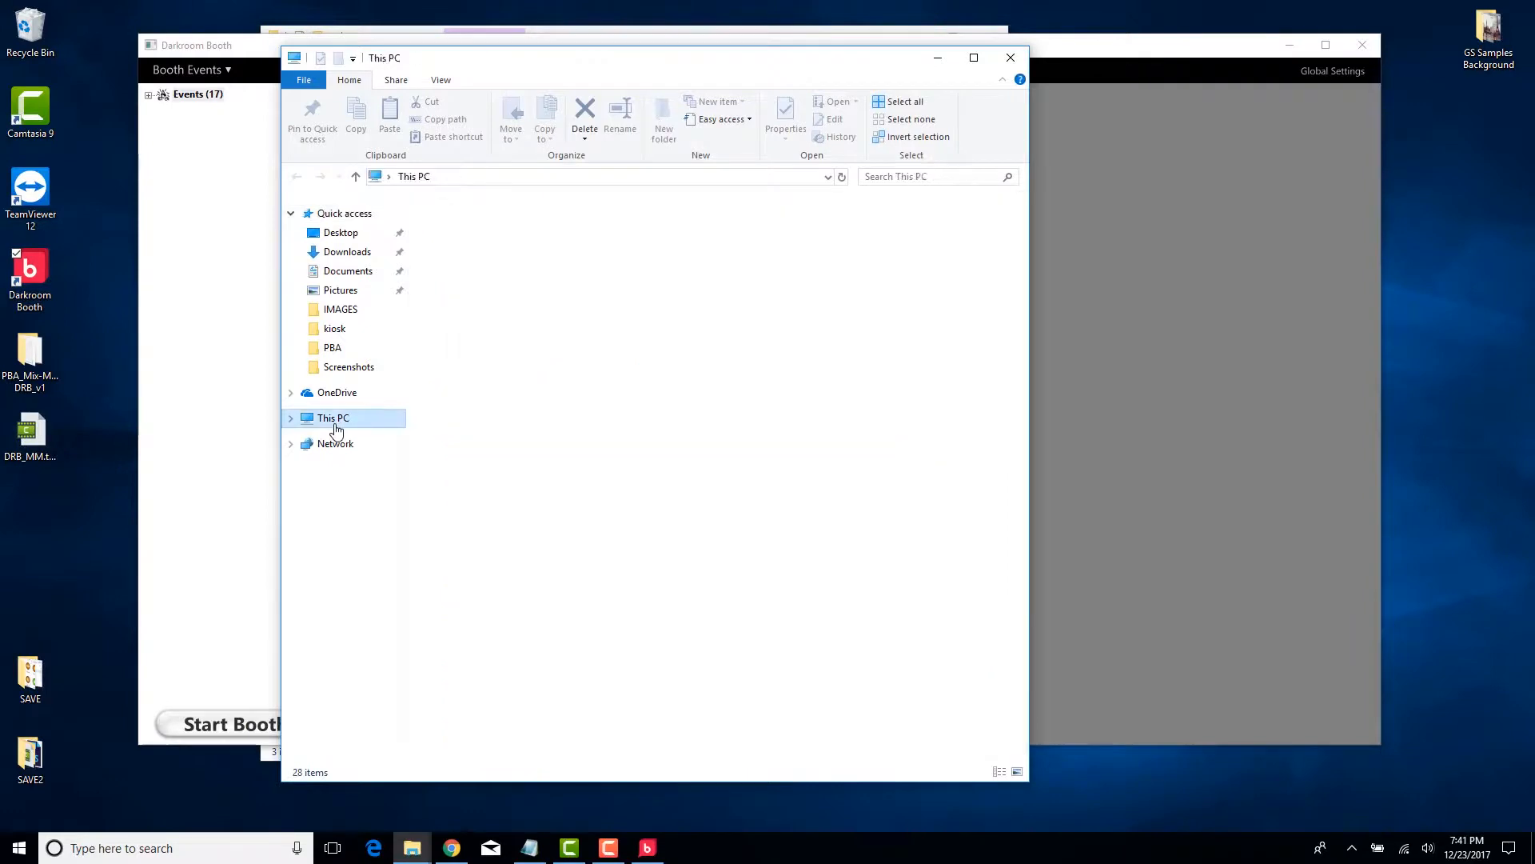
pyautogui.doubleClick(703, 416)
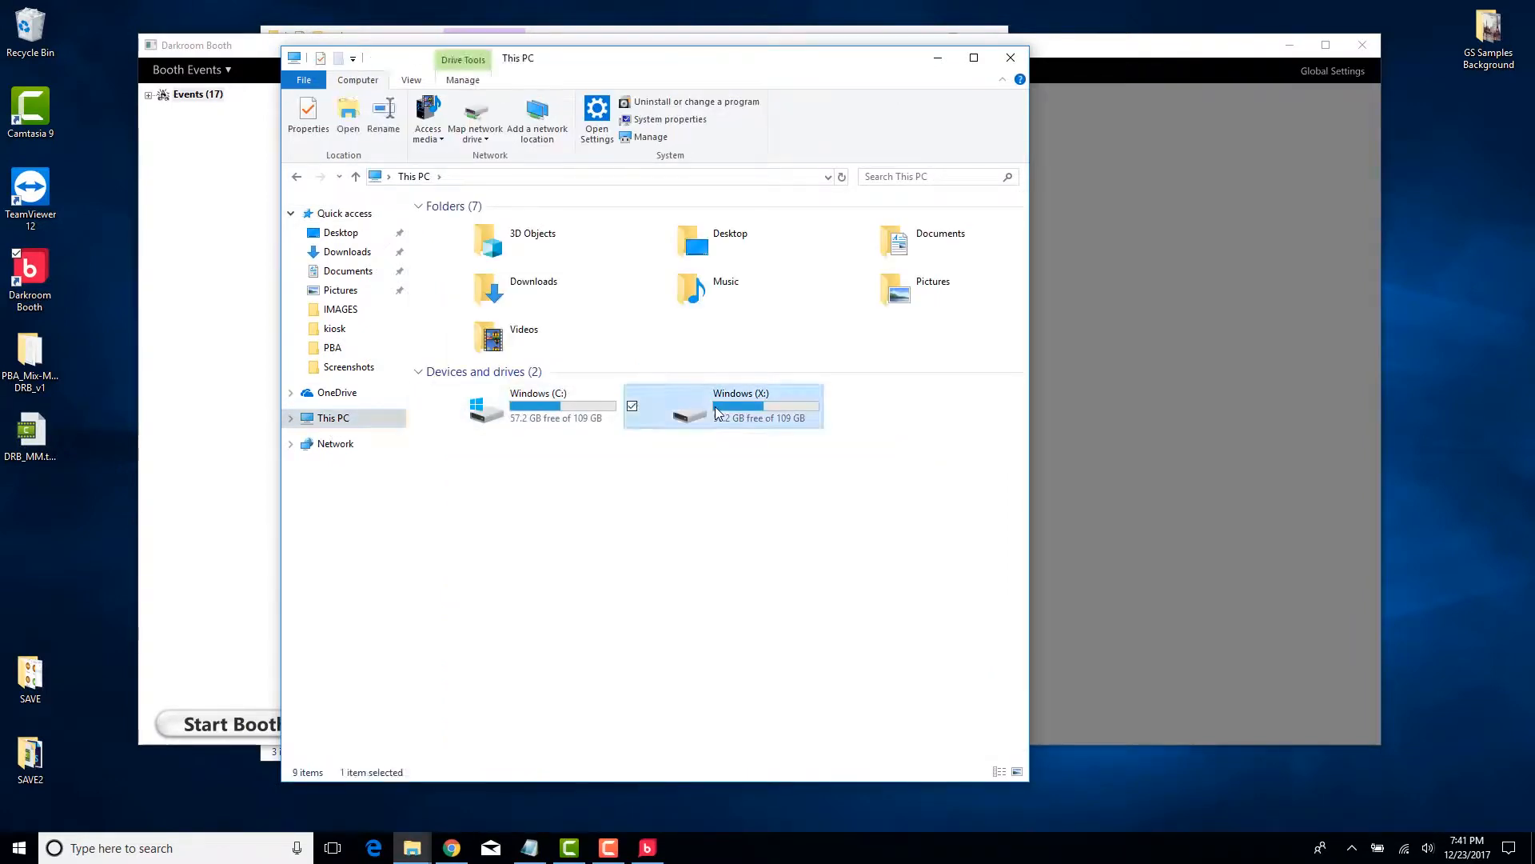
pyautogui.doubleClick(492, 394)
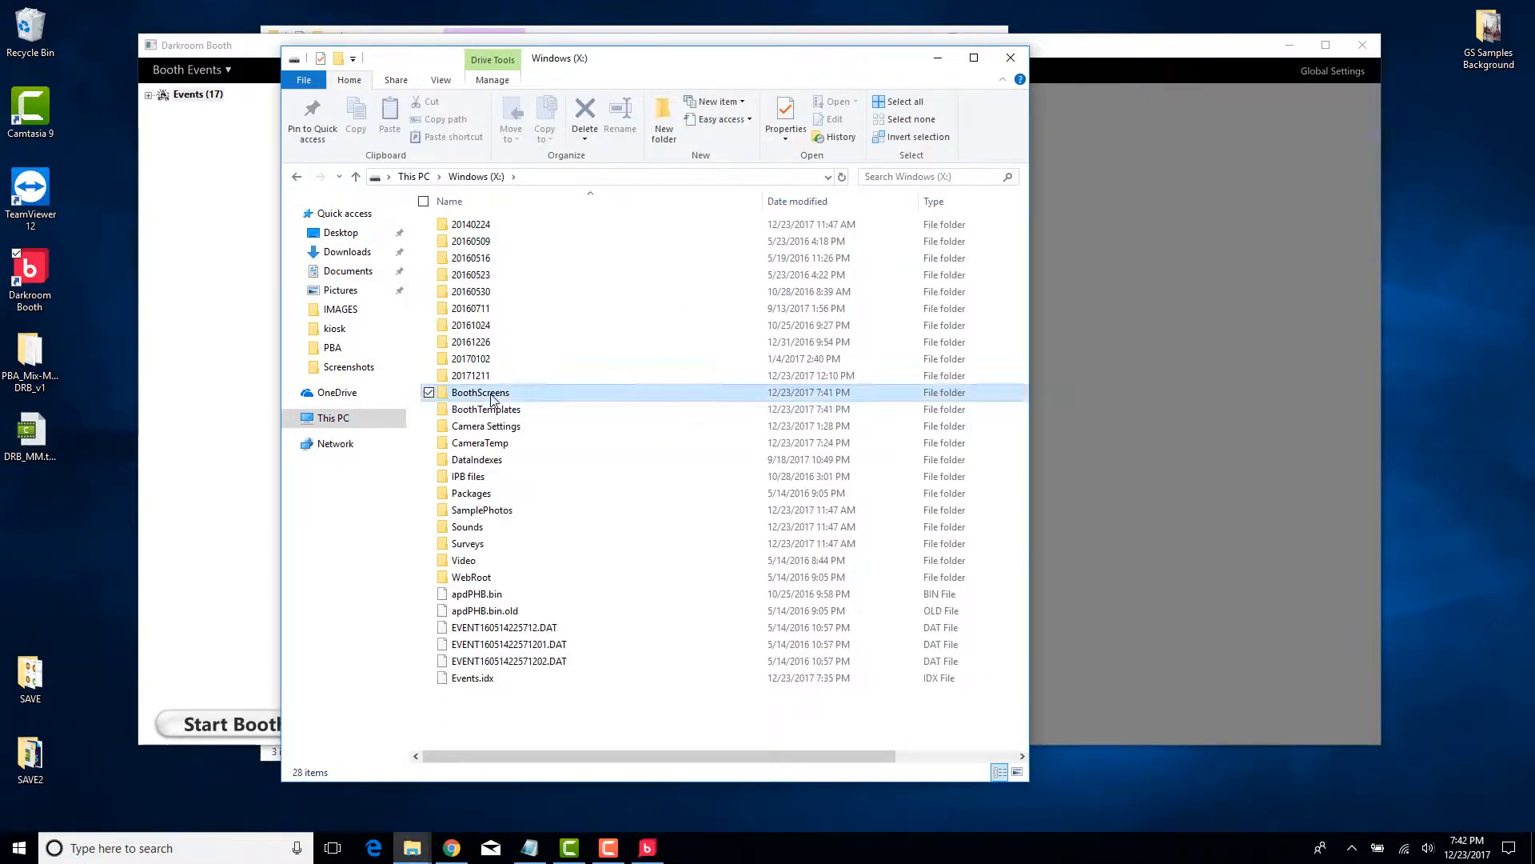
pyautogui.scroll(-1, 551, 504)
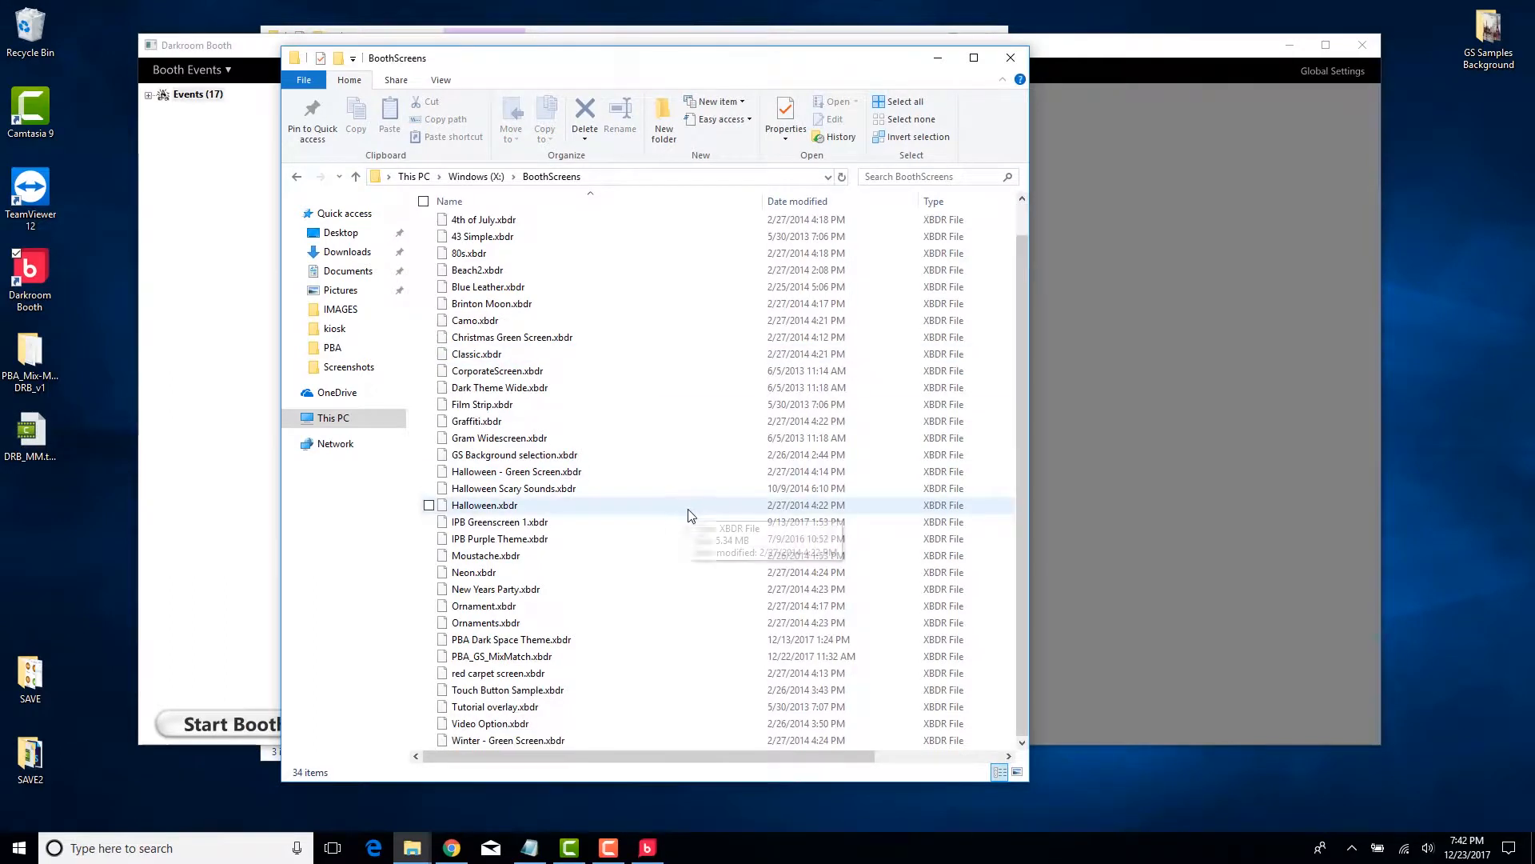
pyautogui.click(519, 657)
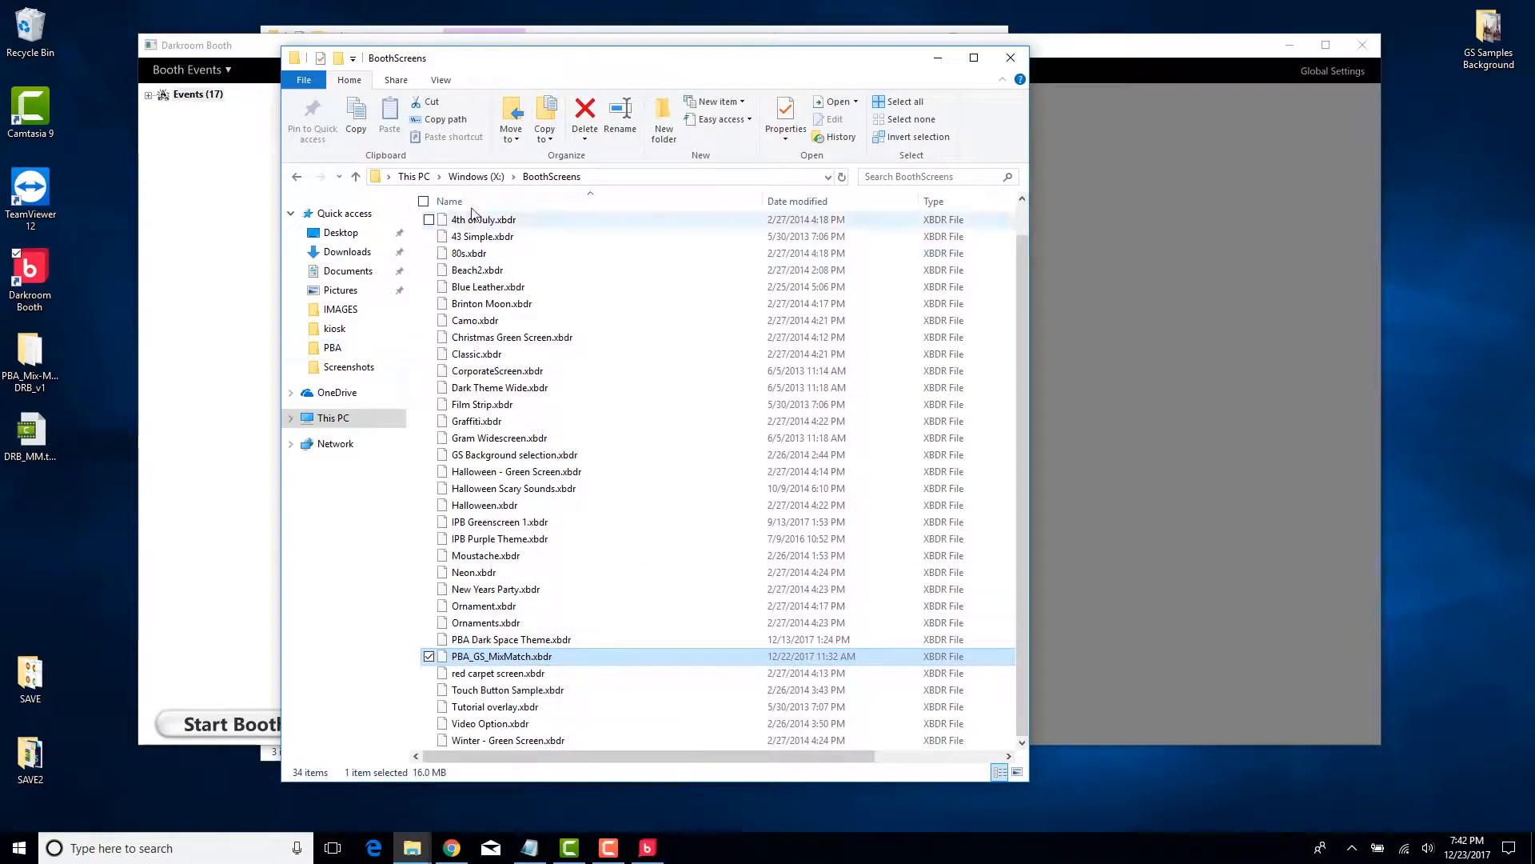
# Step: Check the BoothTemplates folder on drive X: for the PBA_GS_MixMatch 1Photo and 3Strip template files, and close the File Explorer window
pyautogui.click(495, 179)
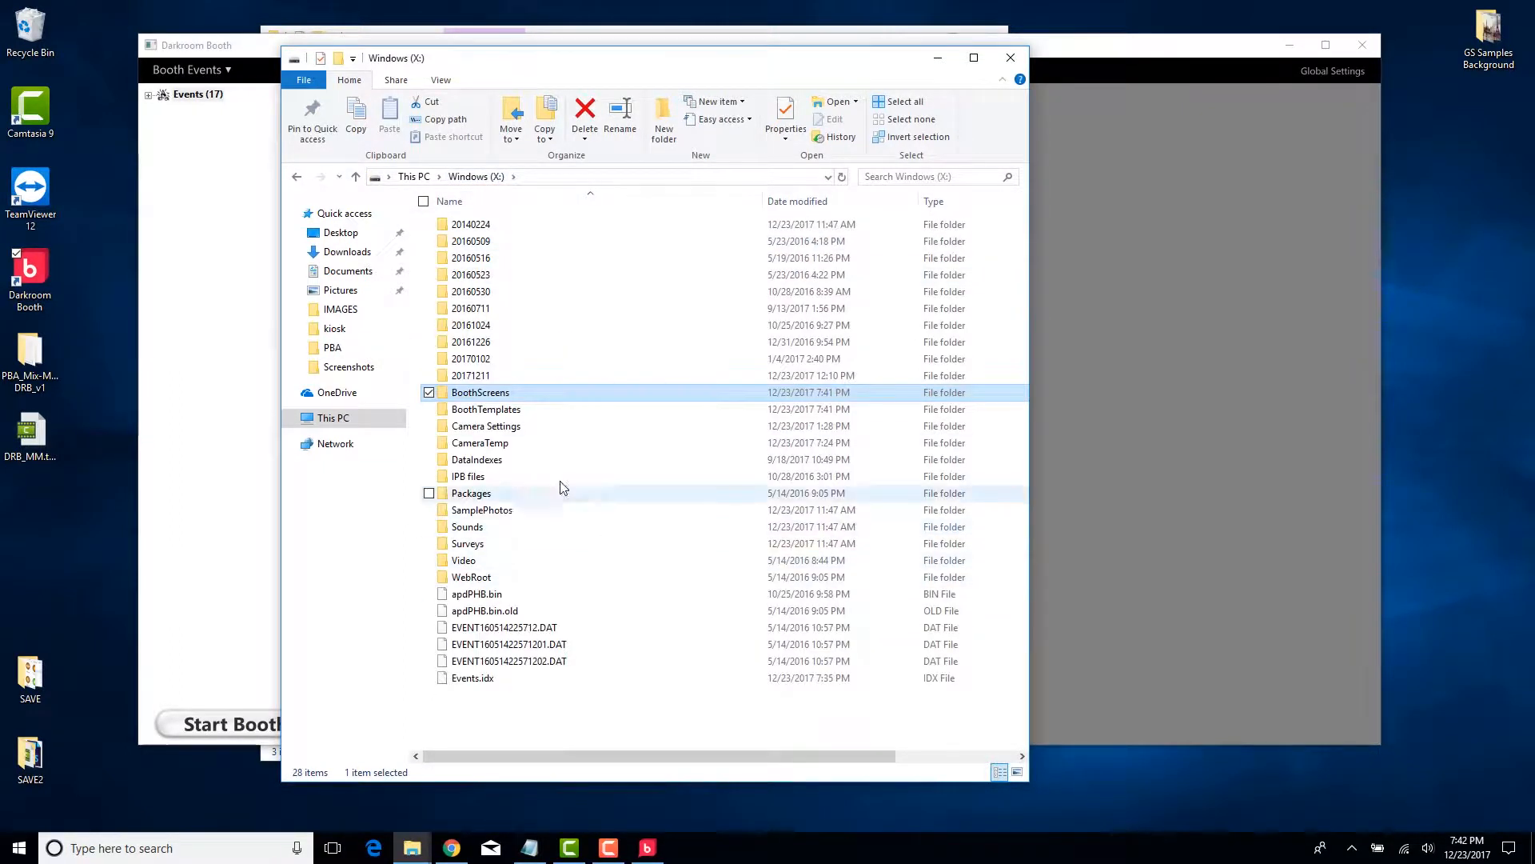
pyautogui.doubleClick(507, 411)
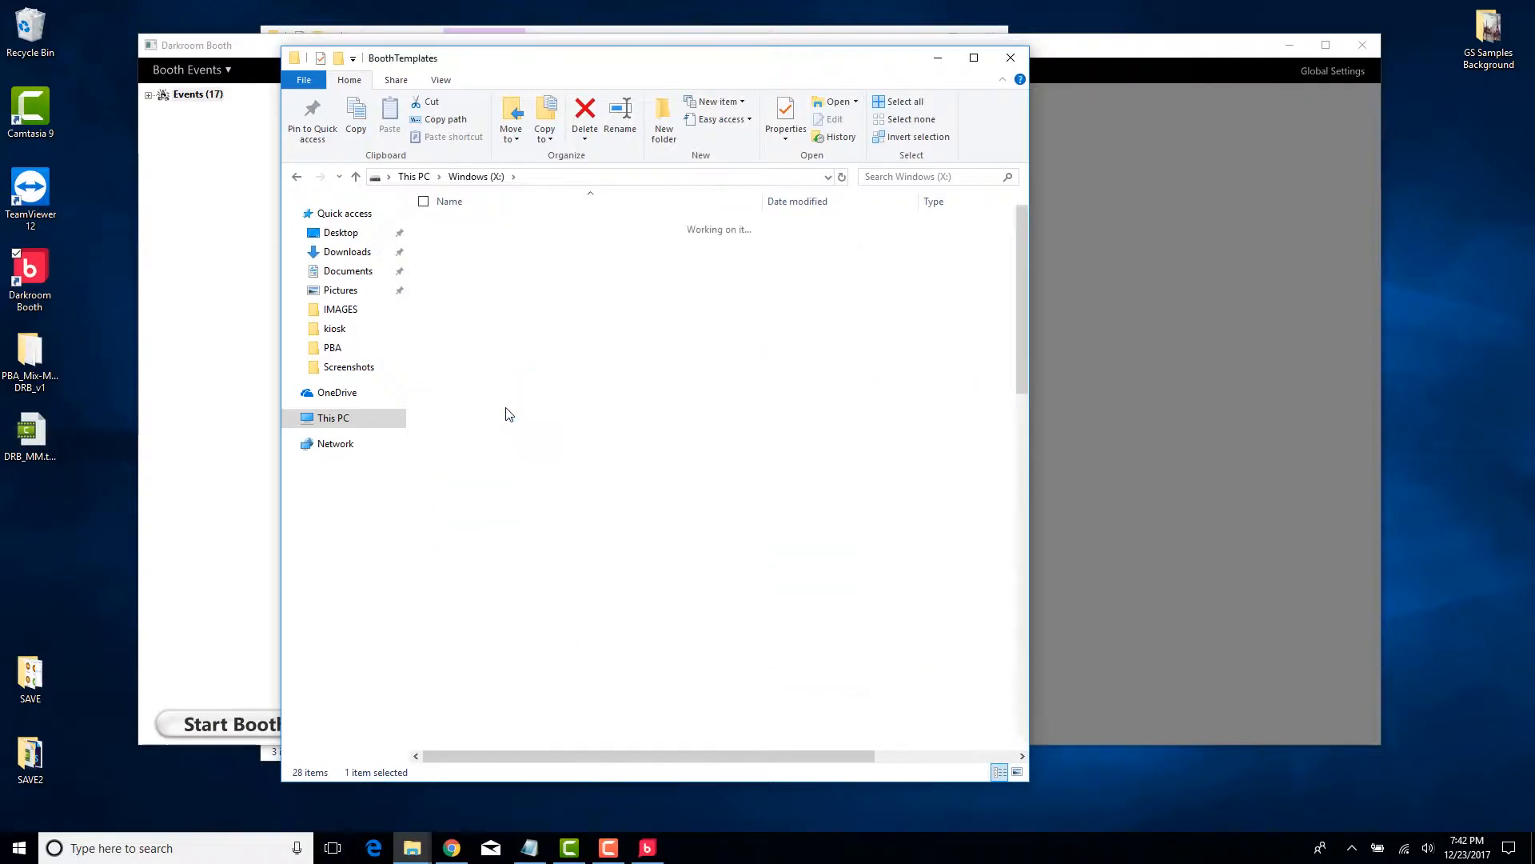
pyautogui.scroll(-10, 616, 563)
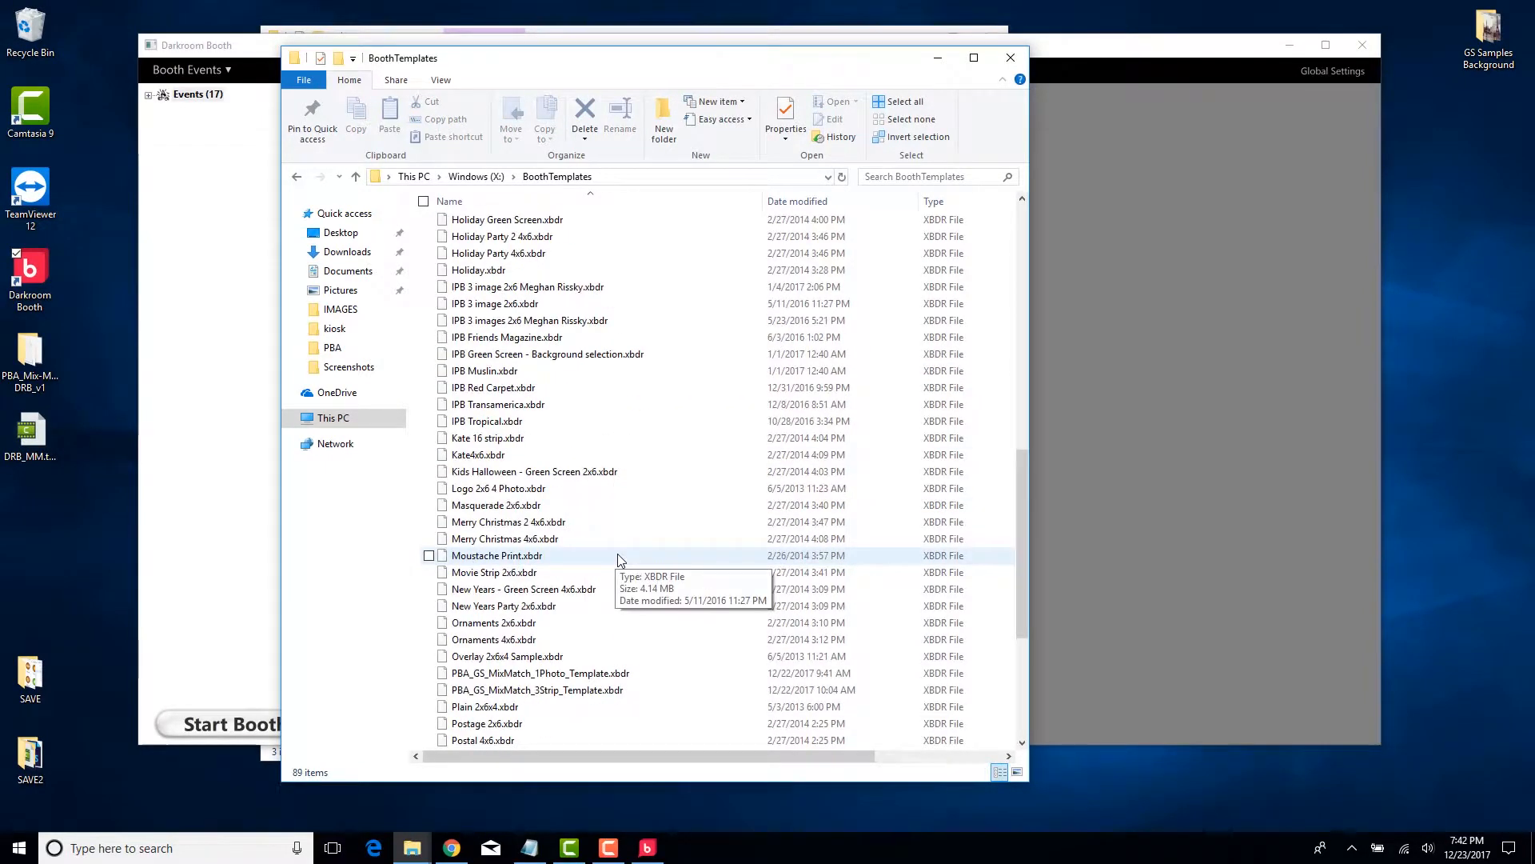
pyautogui.scroll(-3, 619, 559)
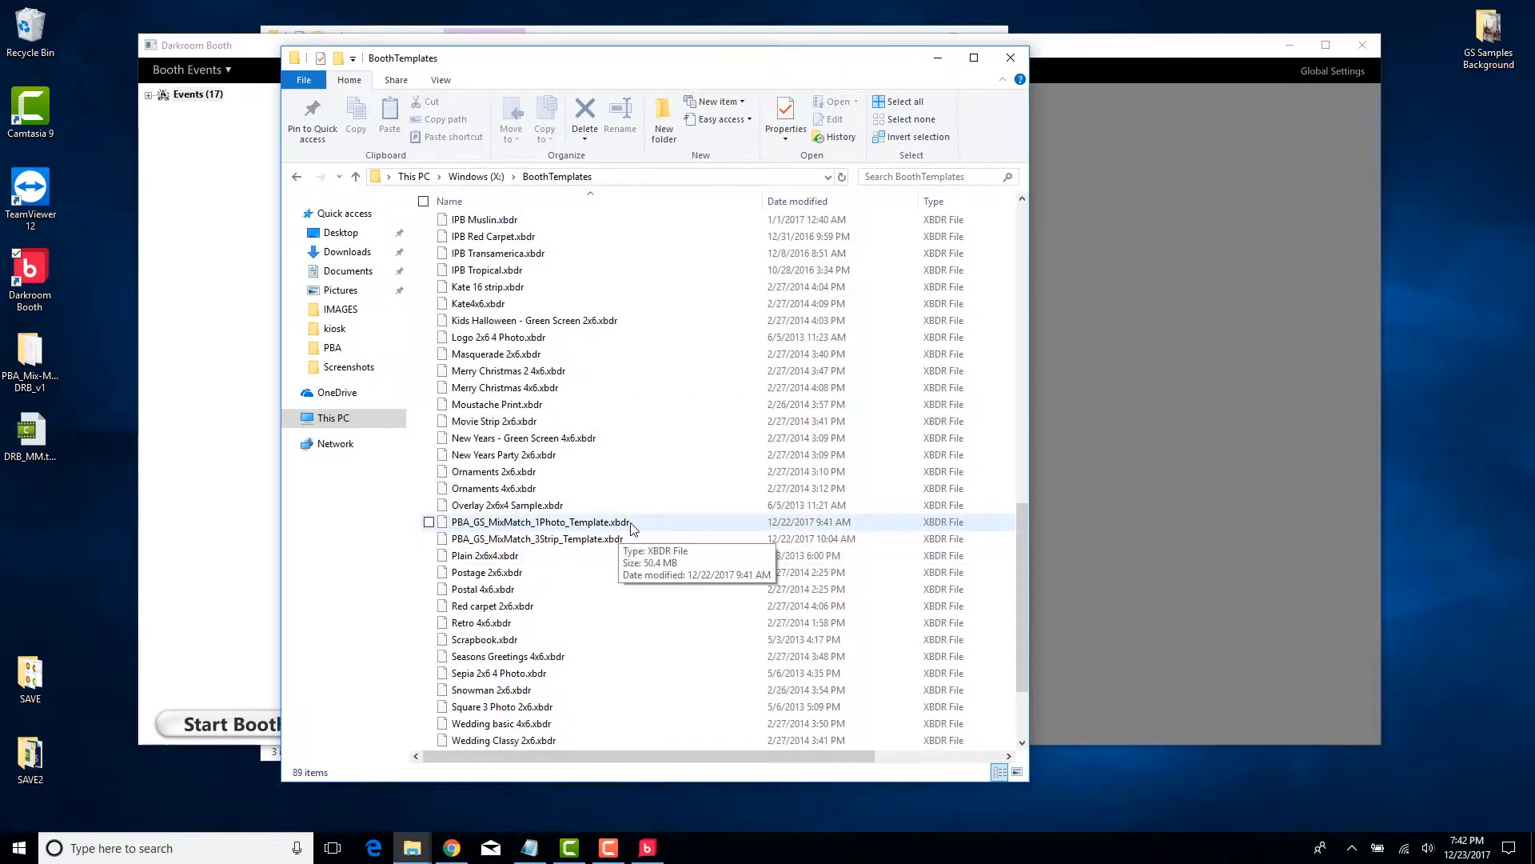
pyautogui.click(531, 521)
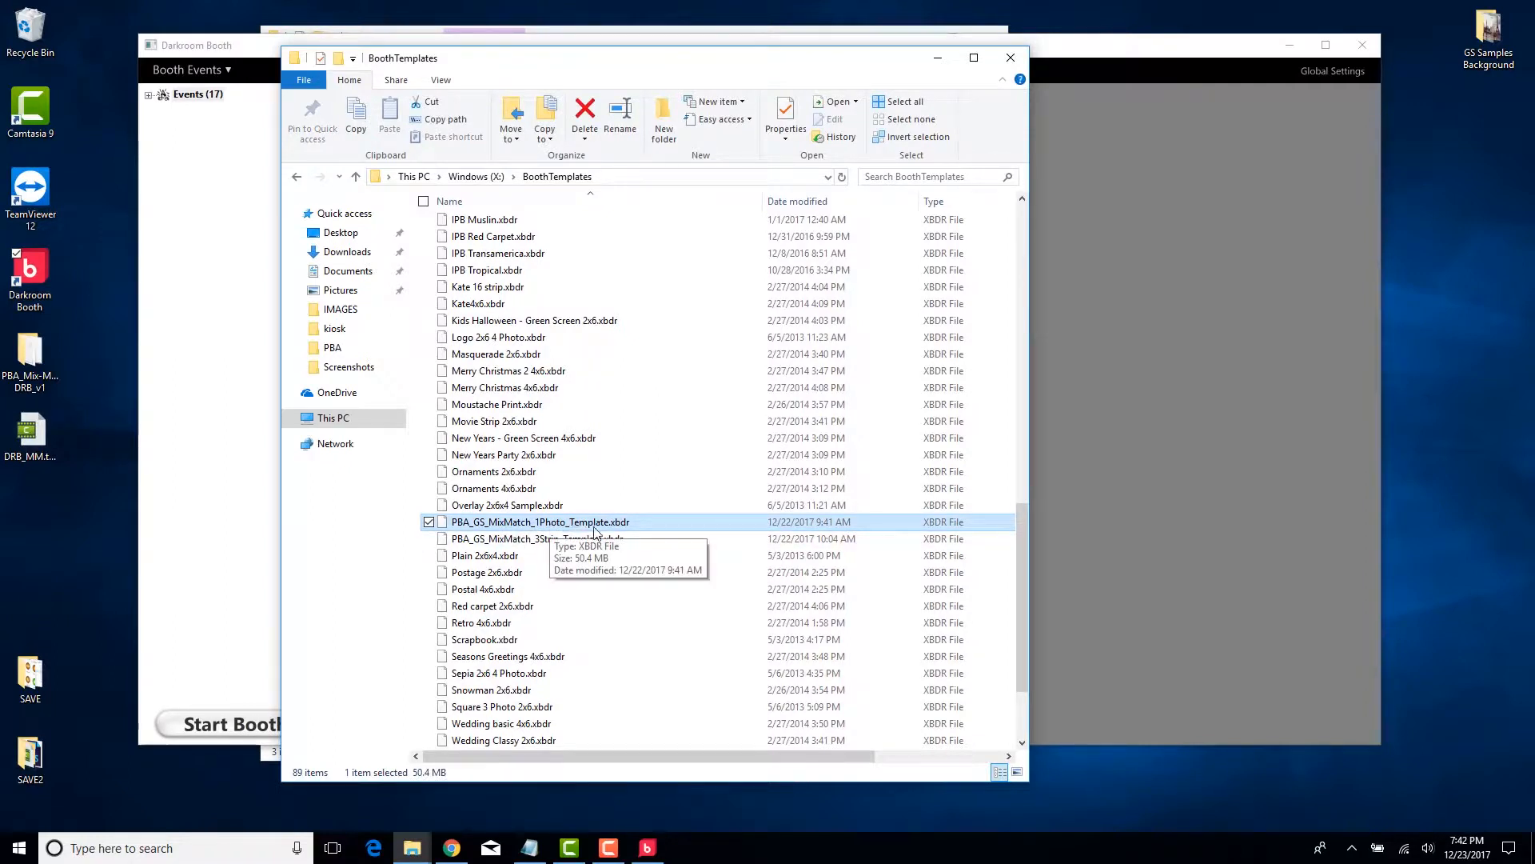
pyautogui.click(548, 540)
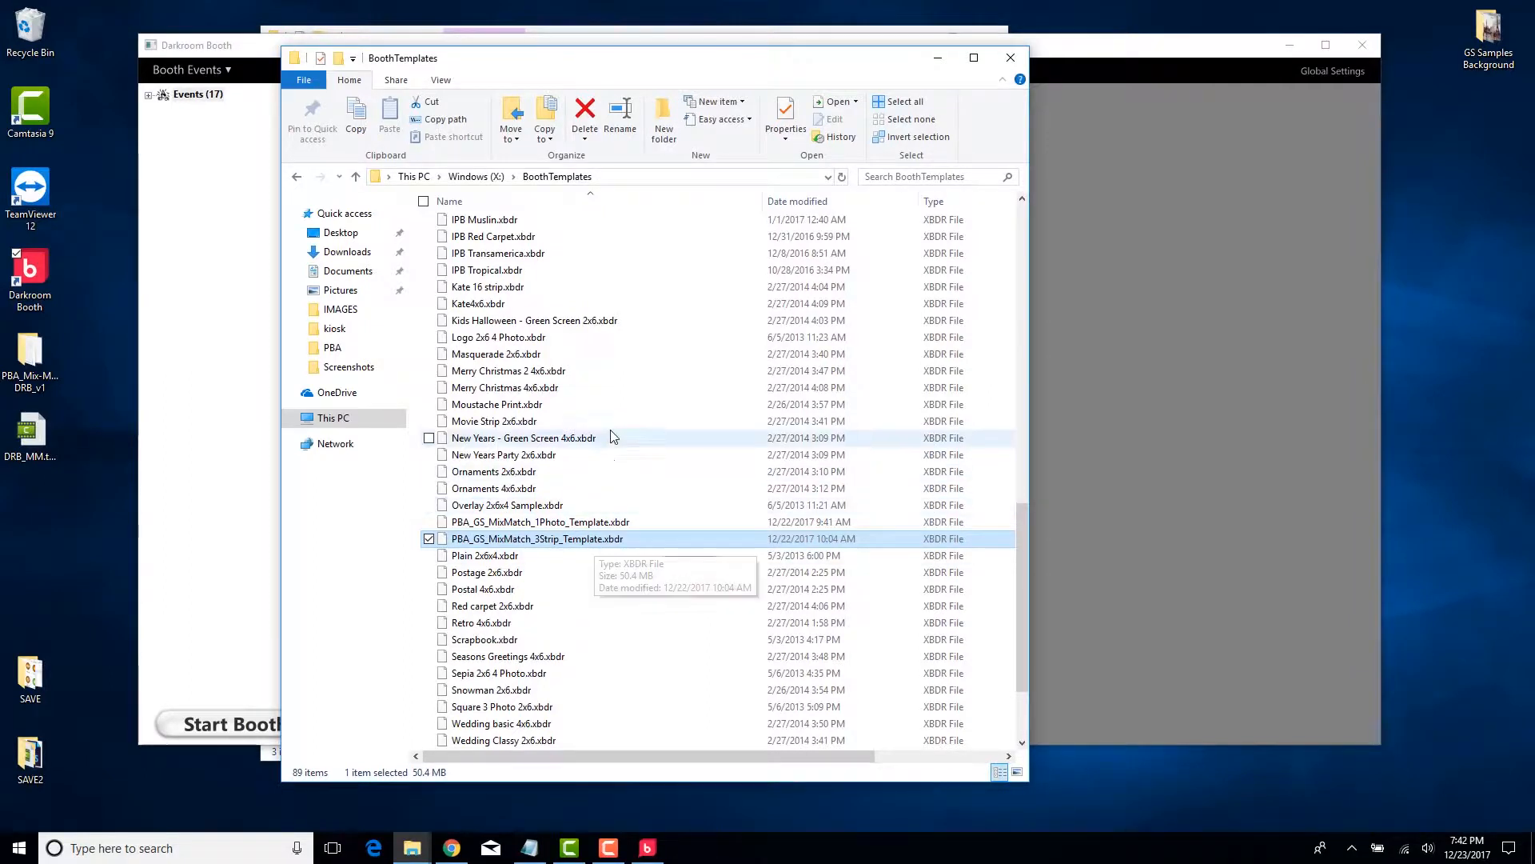
pyautogui.click(539, 526)
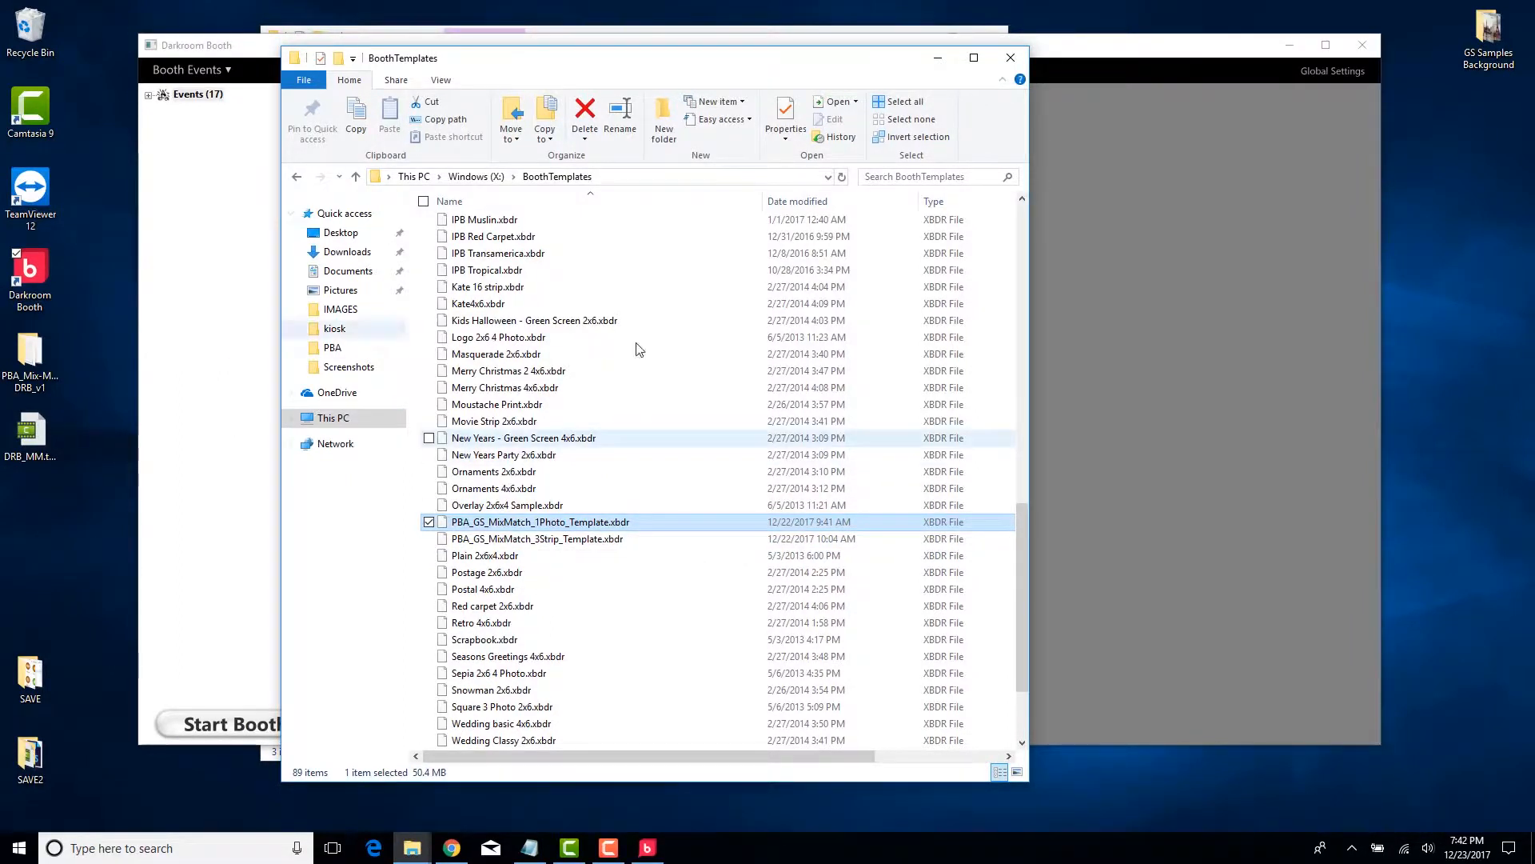
pyautogui.click(1010, 60)
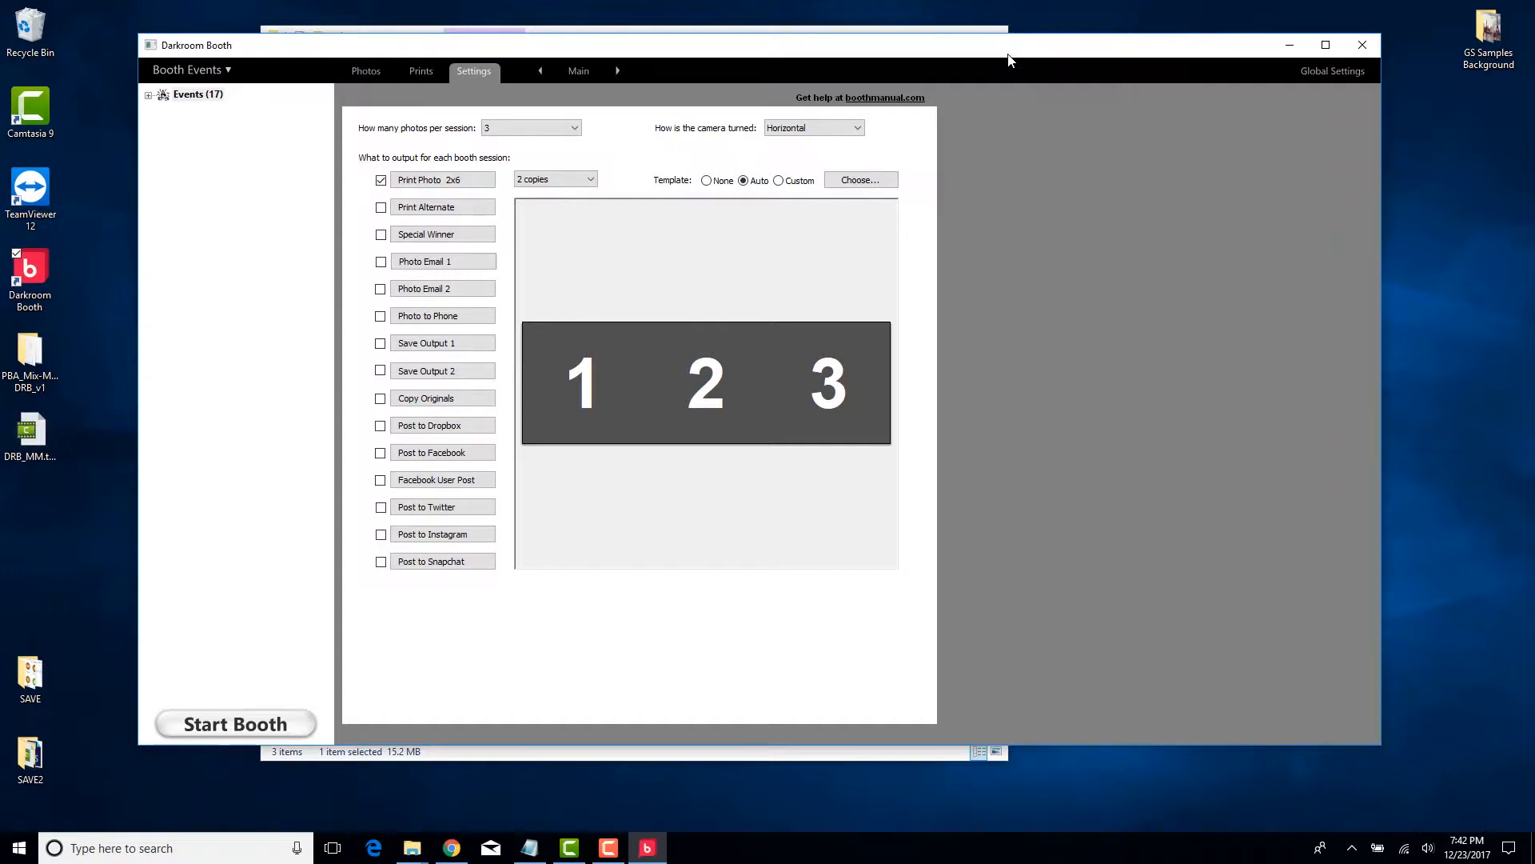
# Step: Create a new booth event named PBA Greenscreen MixMatch Demo
pyautogui.click(149, 96)
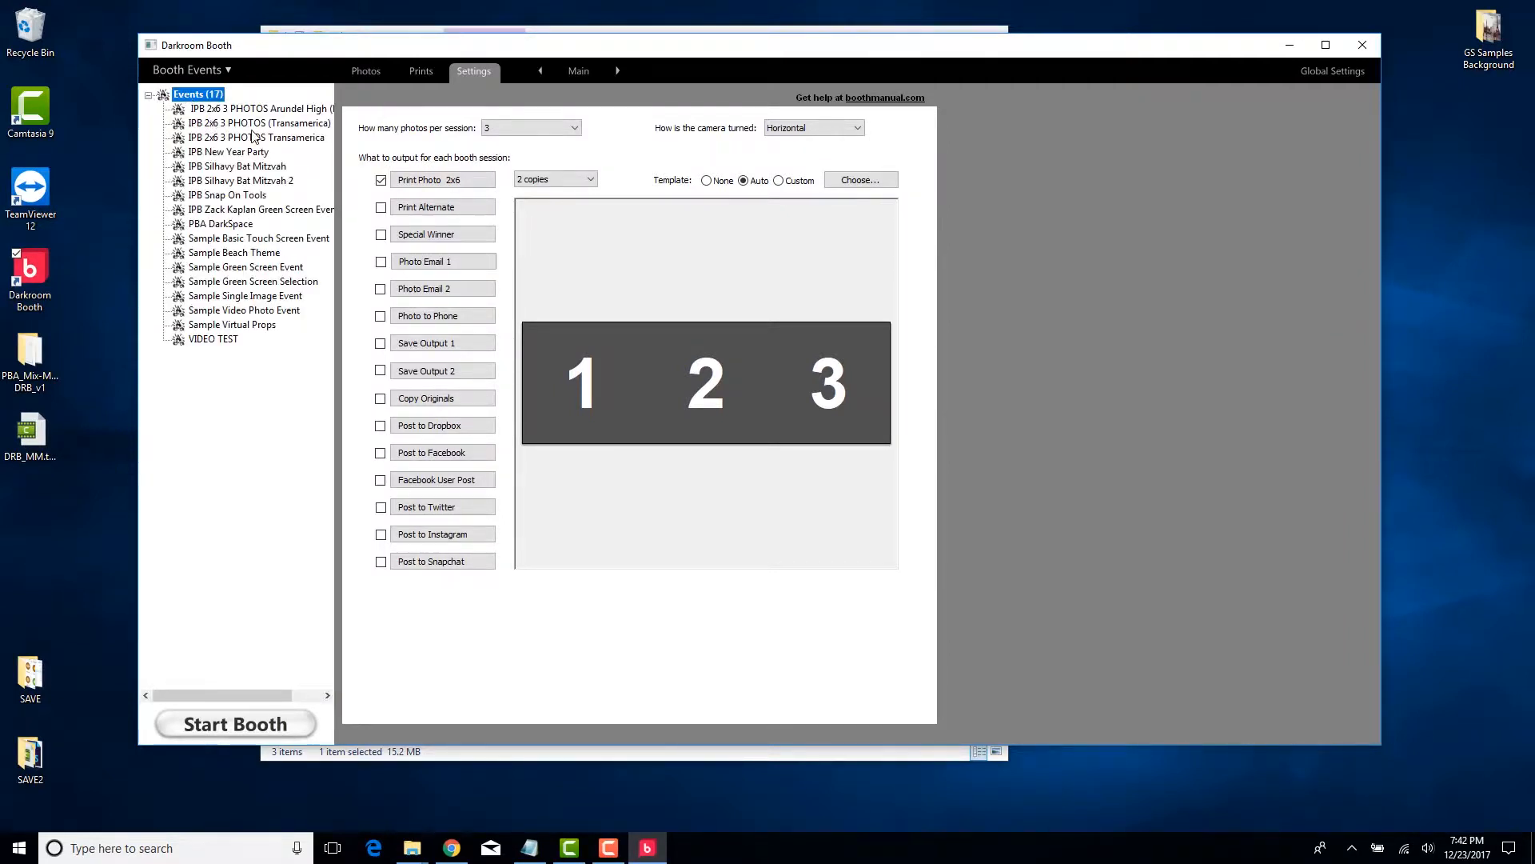
pyautogui.rightClick(200, 97)
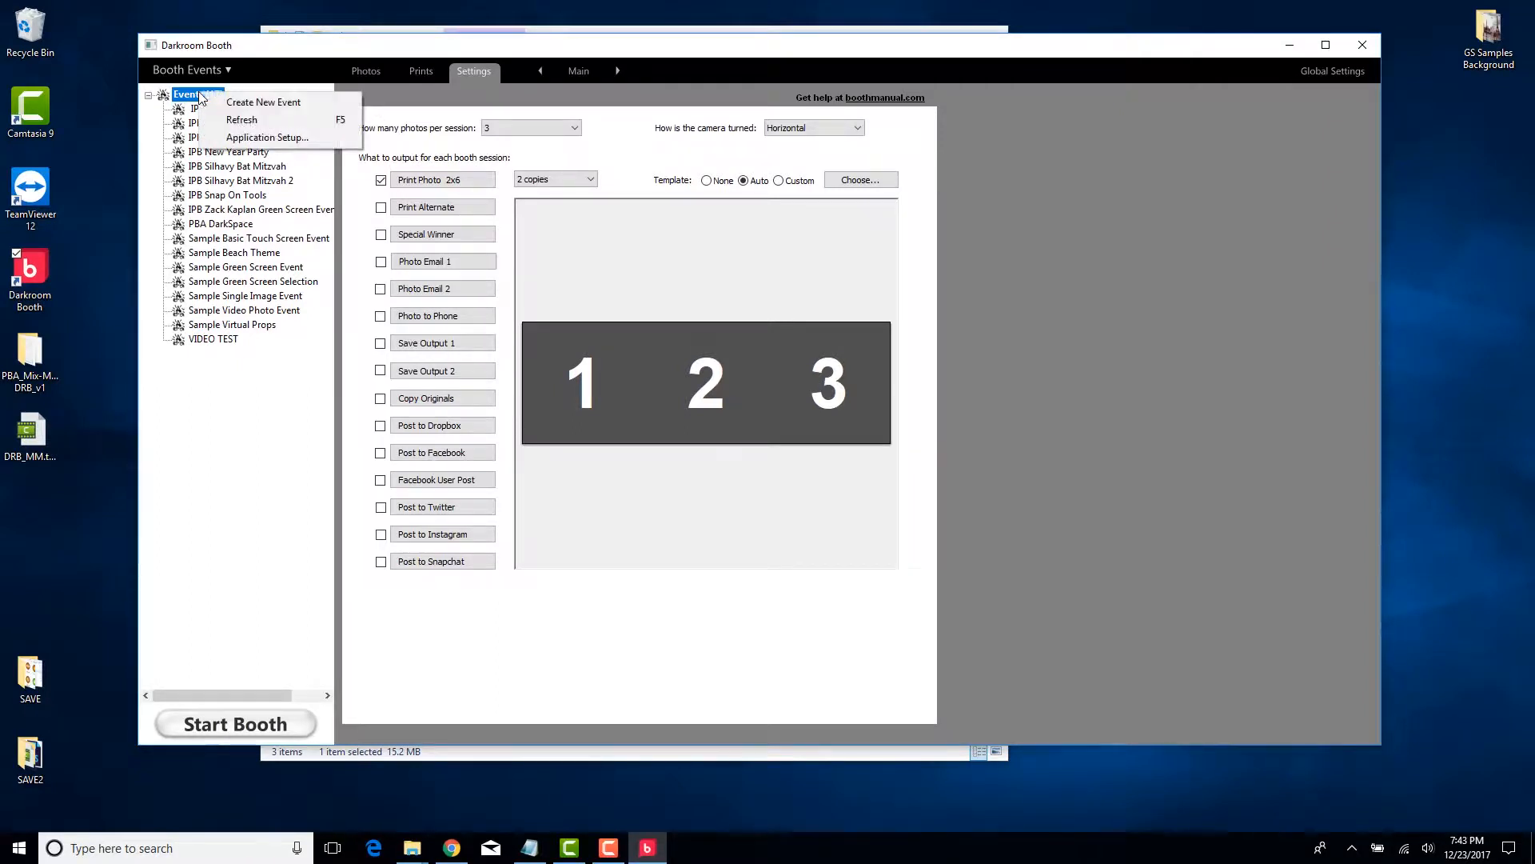
pyautogui.click(277, 103)
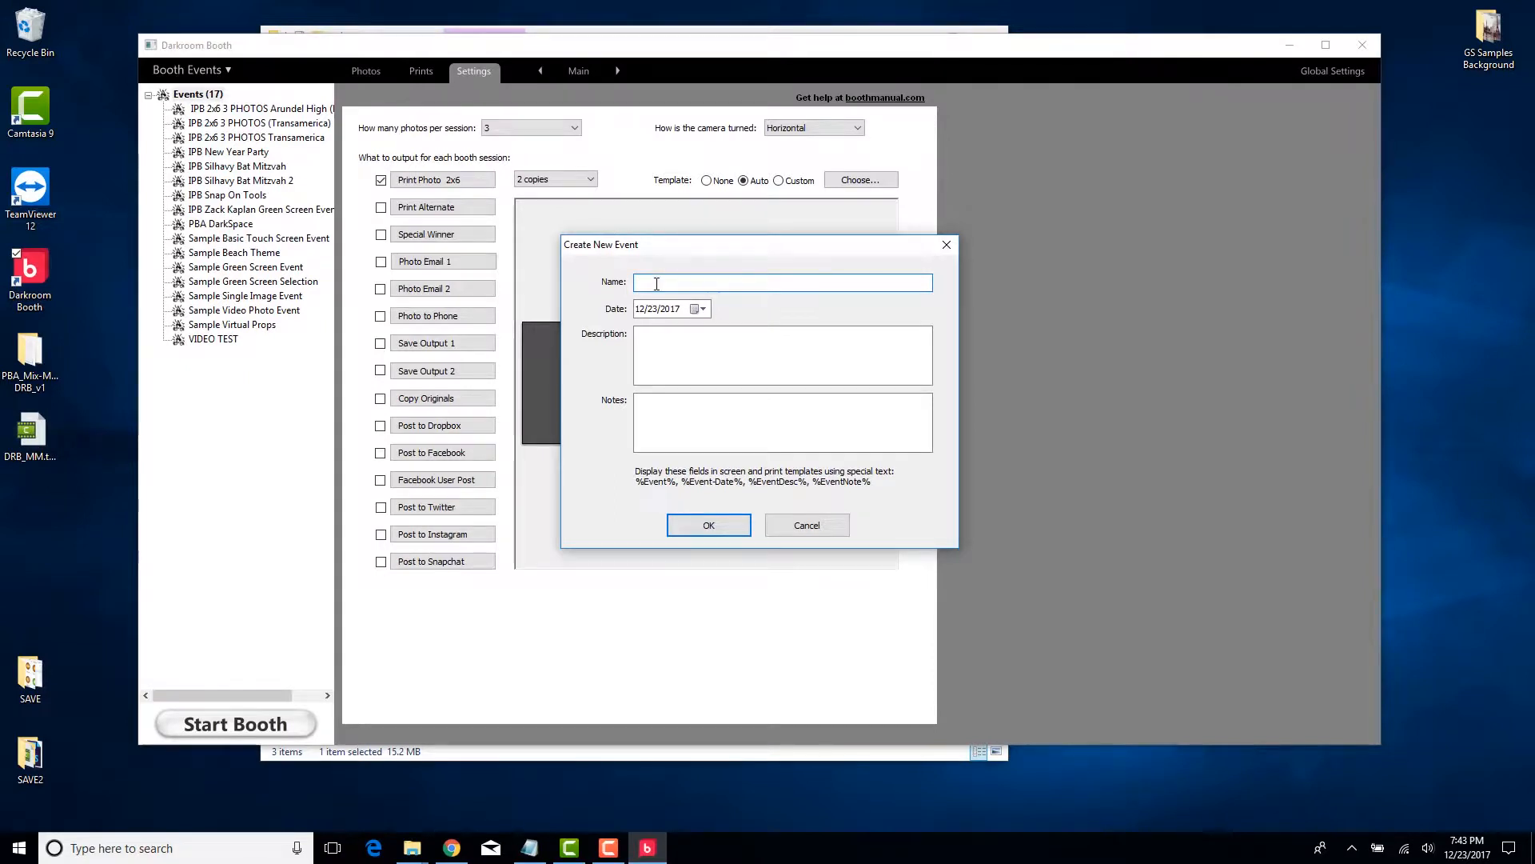
pyautogui.write('PBA Greenscreen MixMatch Demo')
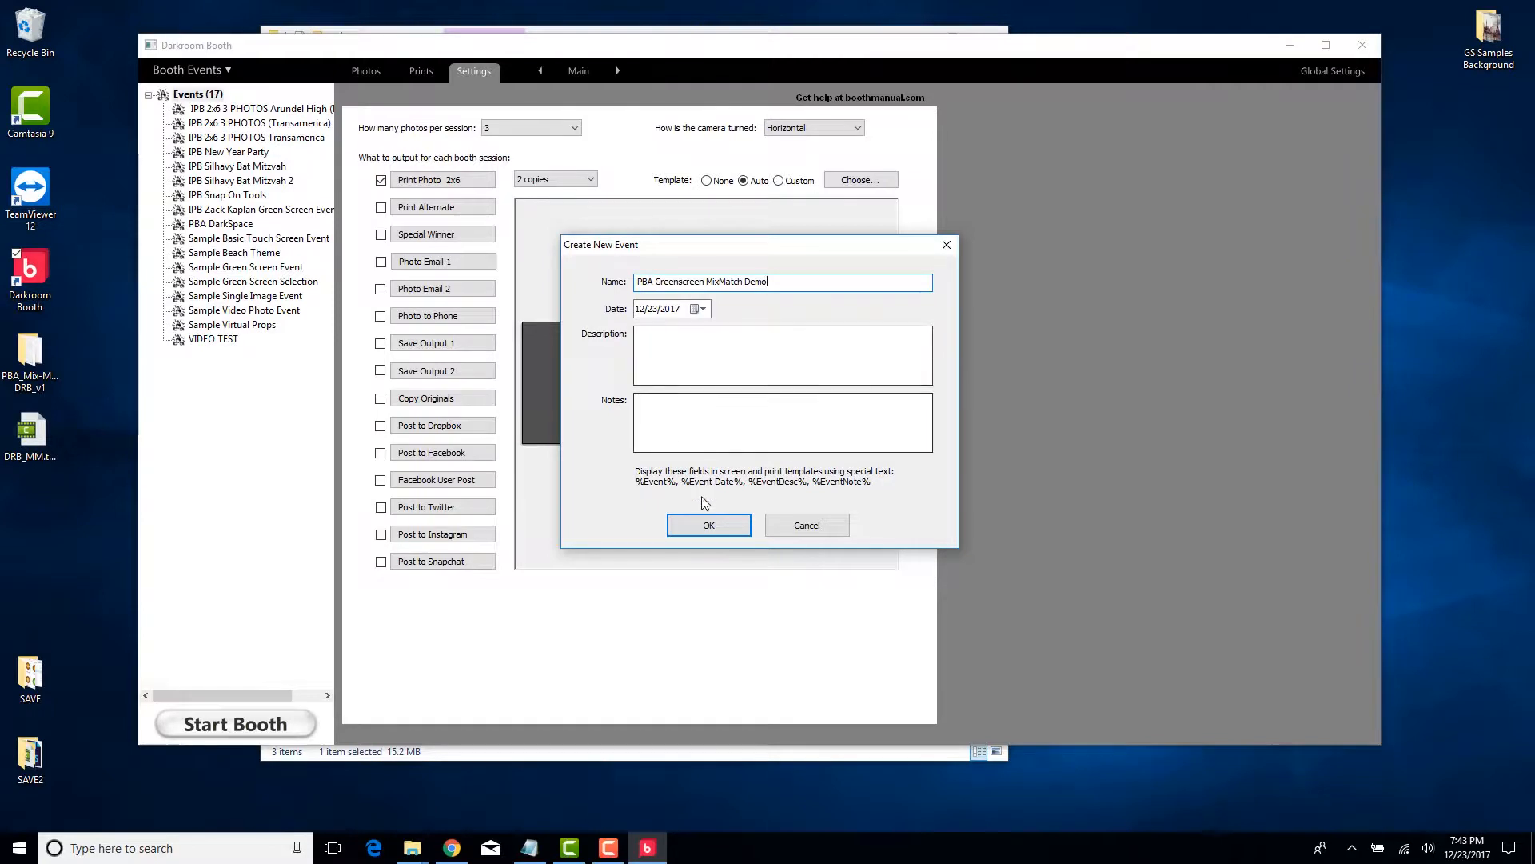
pyautogui.click(708, 526)
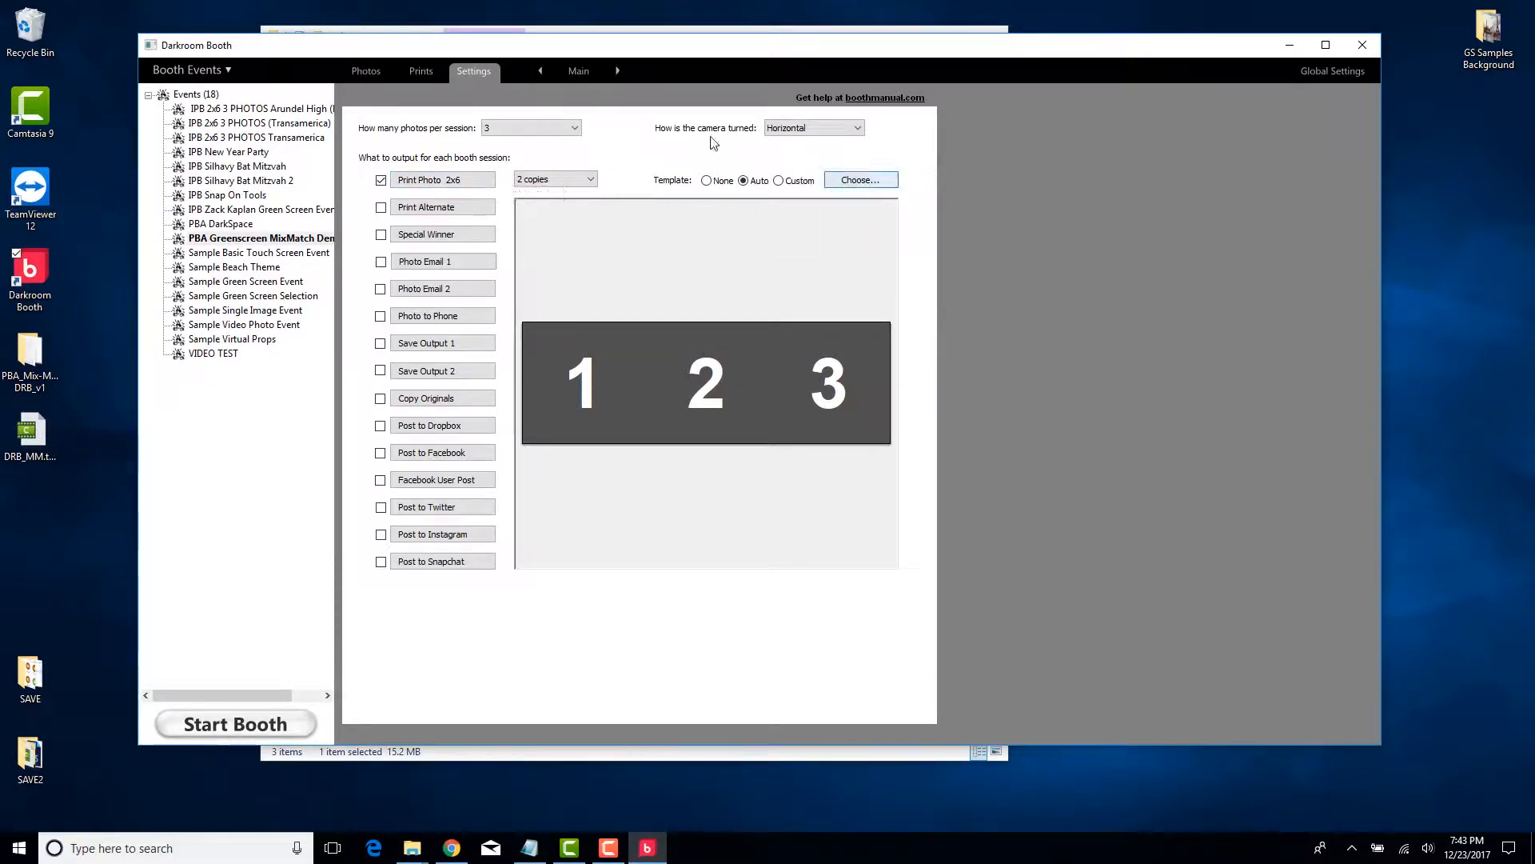
# Step: Assign PBA_GS_MixMatch_1Photo_Template to the photo print, accepting the matching photos-per-session update, and set the print size to 4x6
pyautogui.click(853, 182)
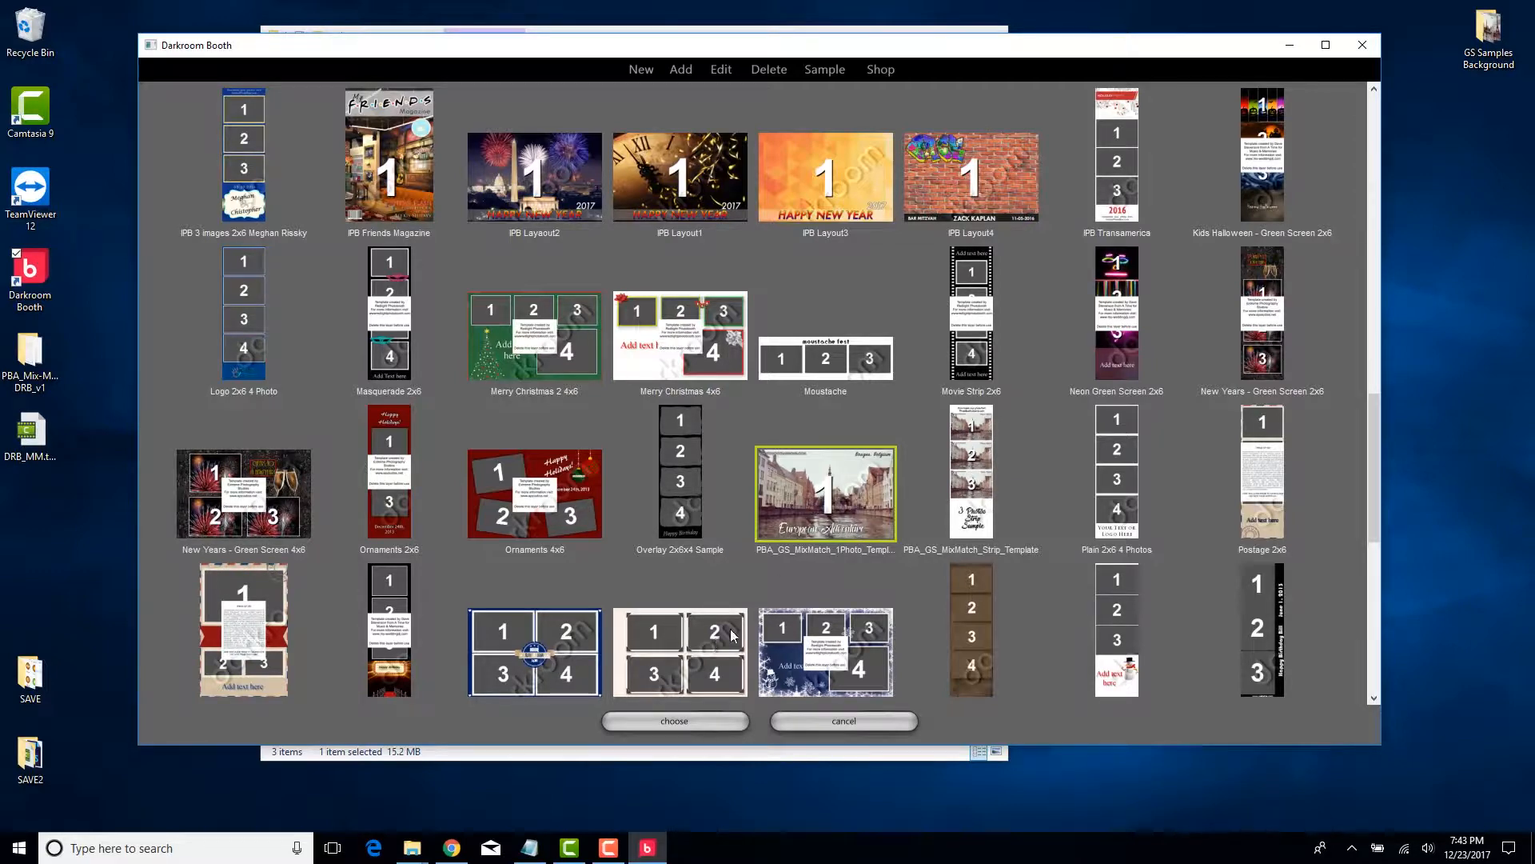
pyautogui.click(682, 722)
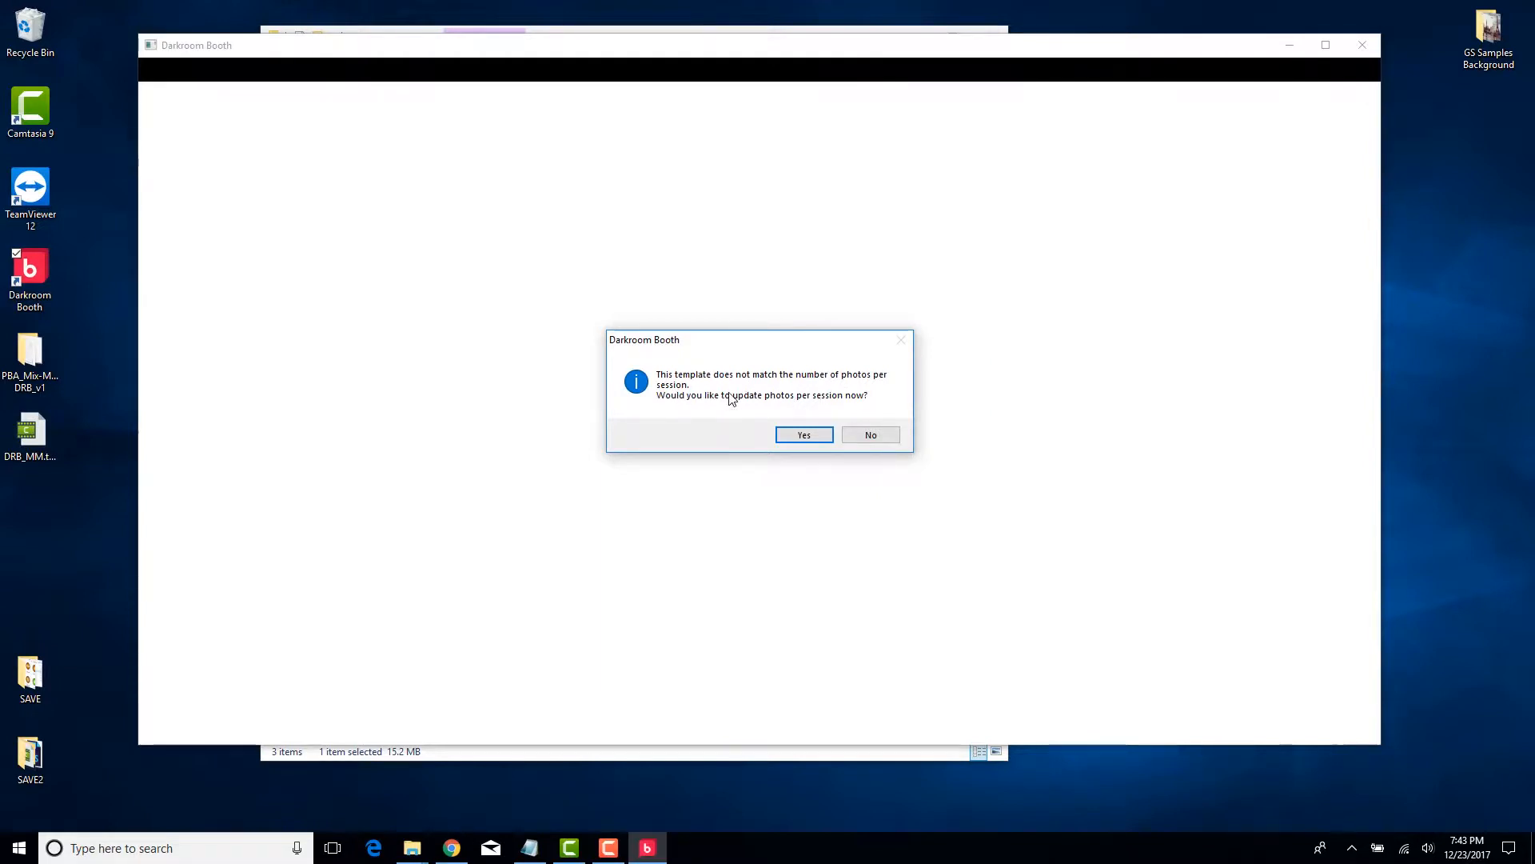
pyautogui.click(802, 435)
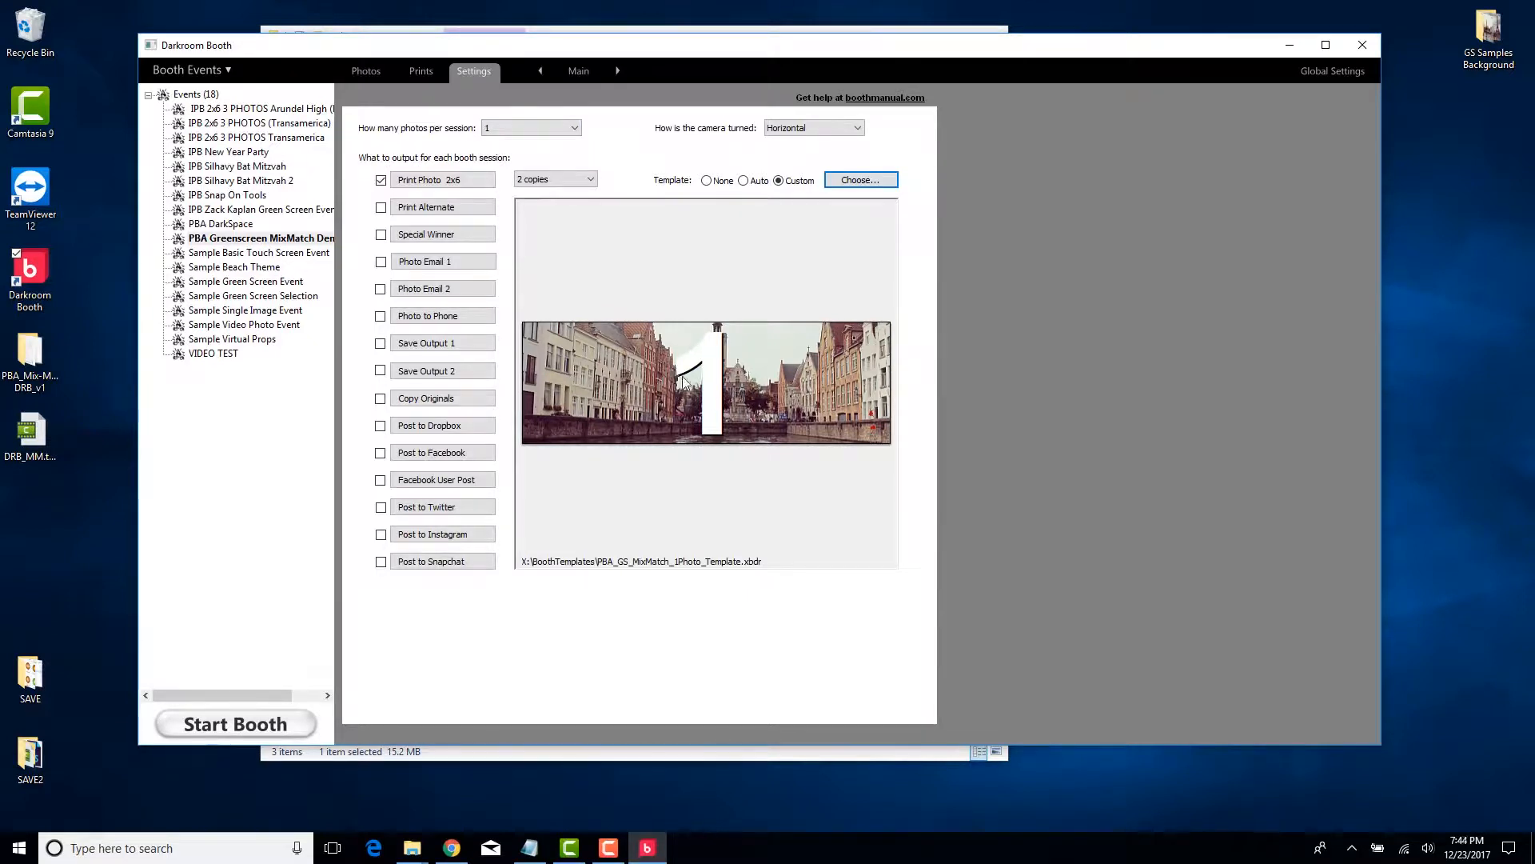
pyautogui.click(456, 183)
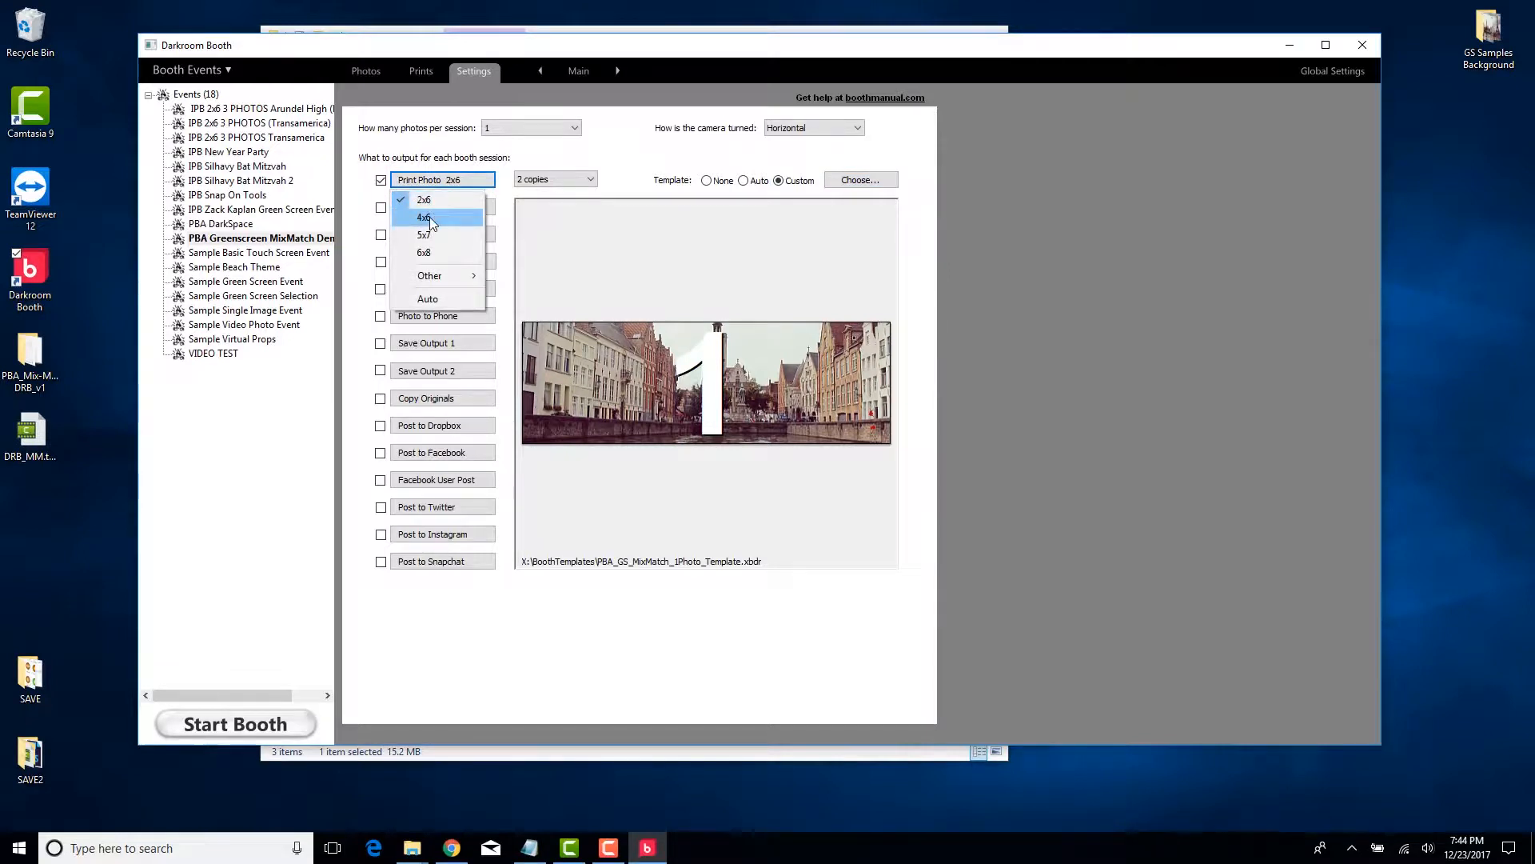
pyautogui.click(429, 217)
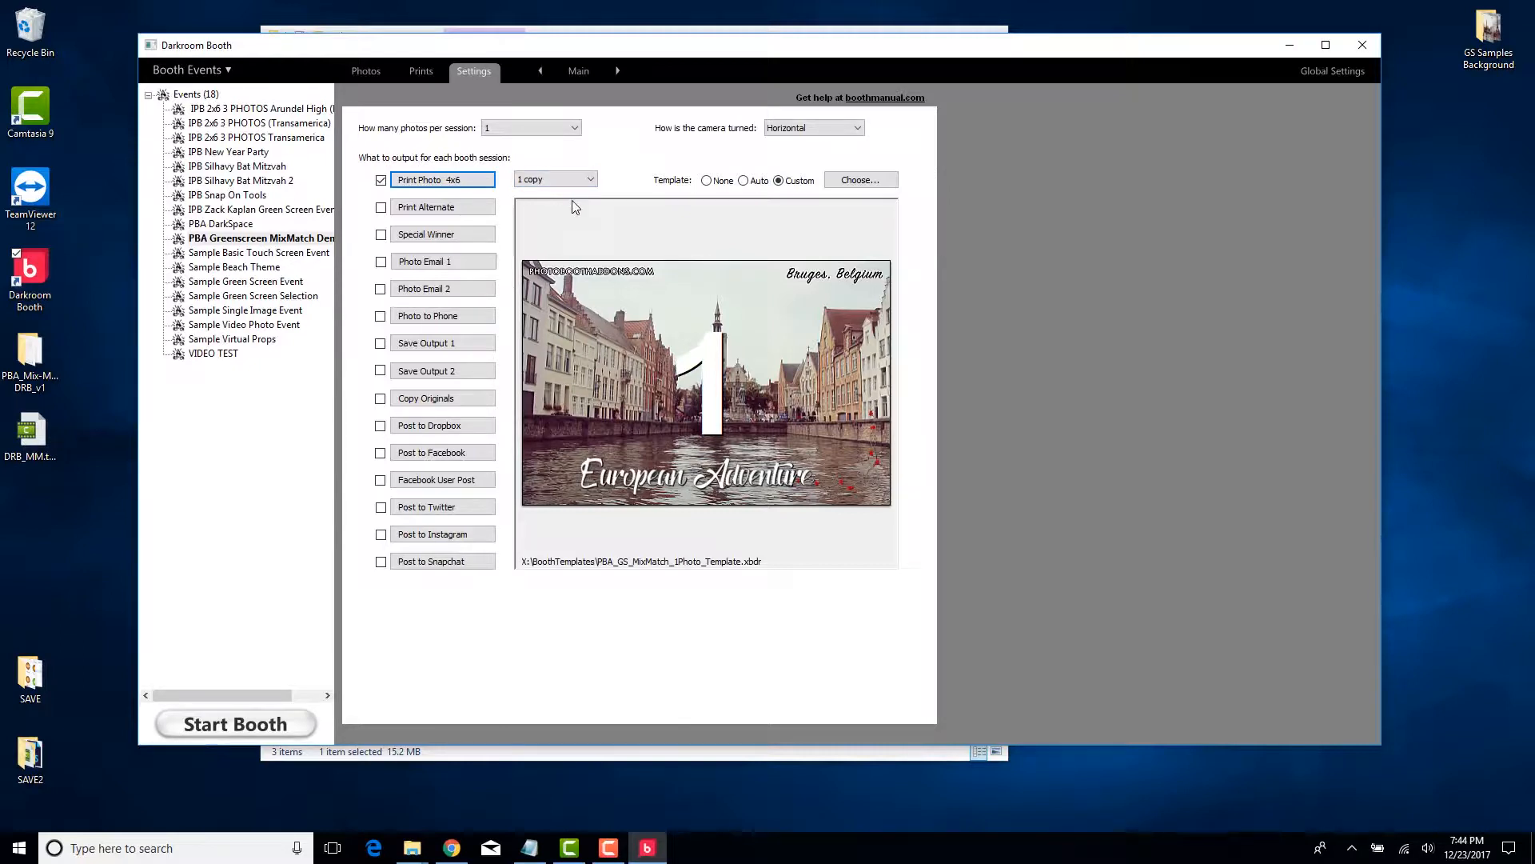
# Step: Choose the PBA_GS_MixMatch screen template for the event's booth screens
pyautogui.click(585, 75)
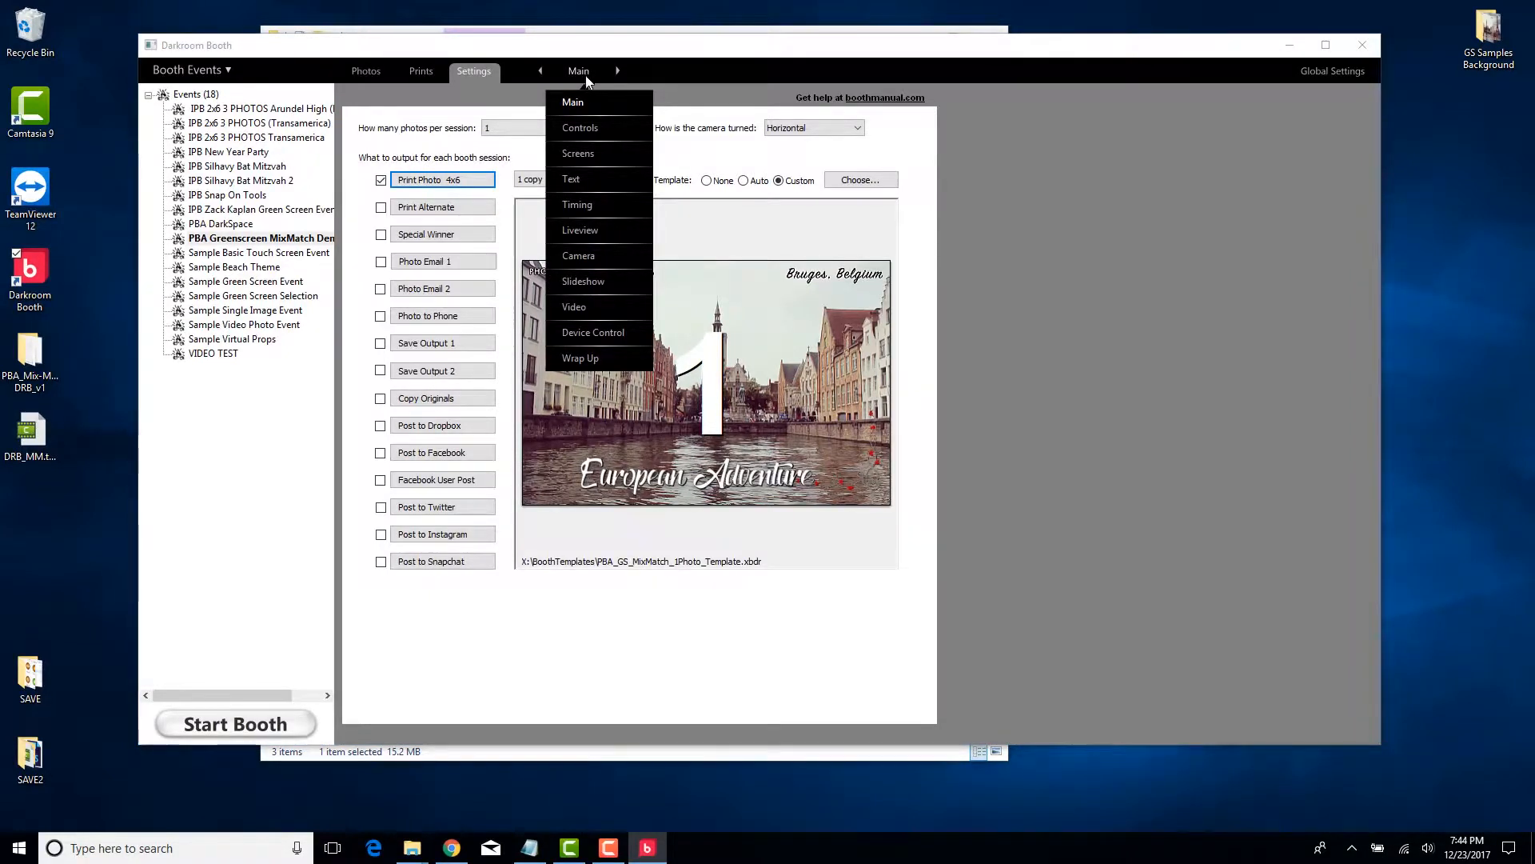
pyautogui.click(587, 145)
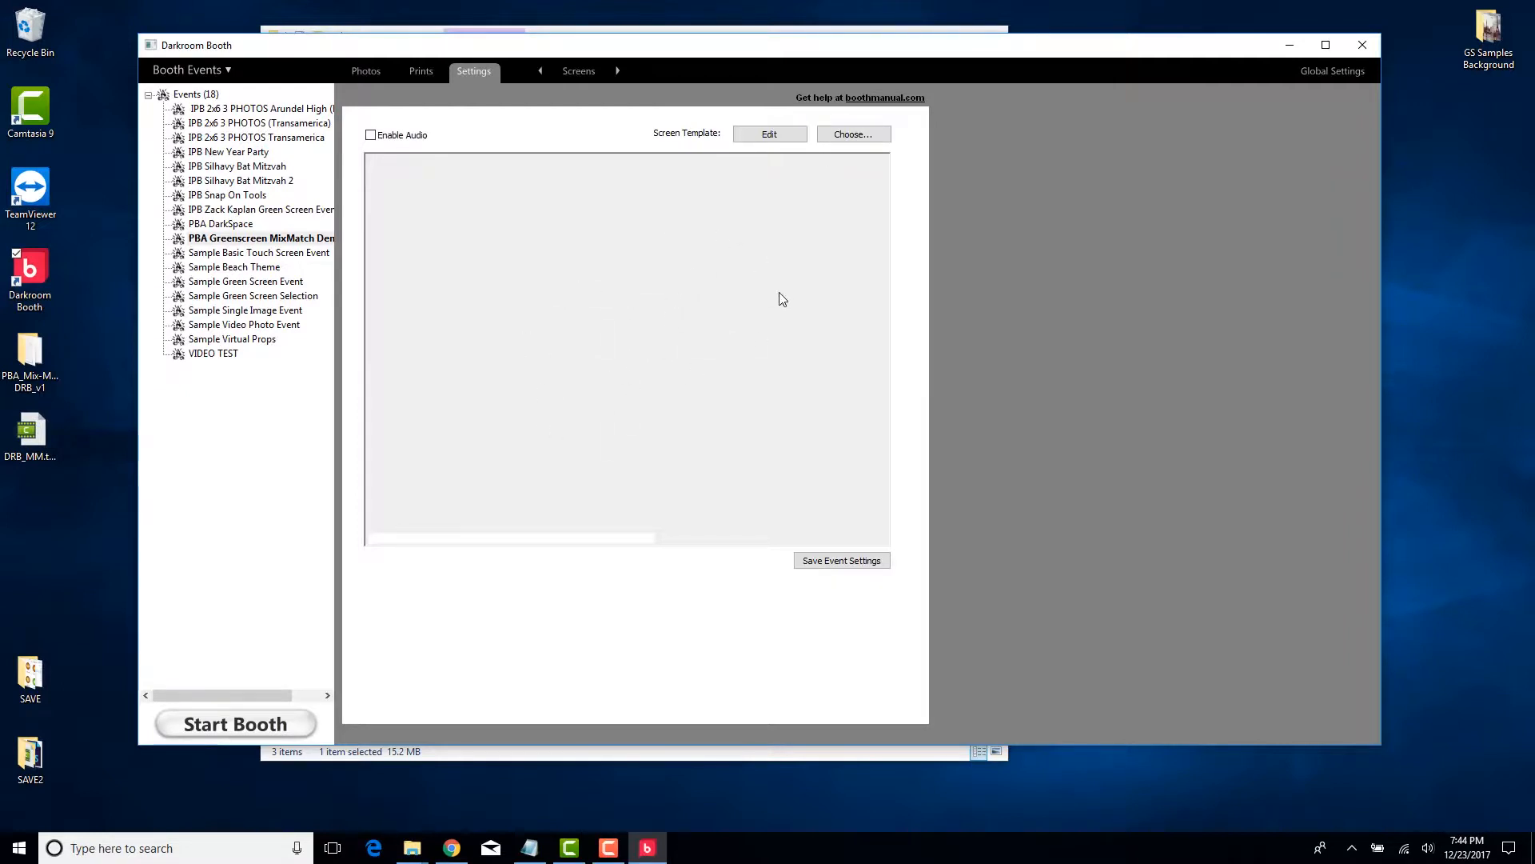
pyautogui.click(854, 136)
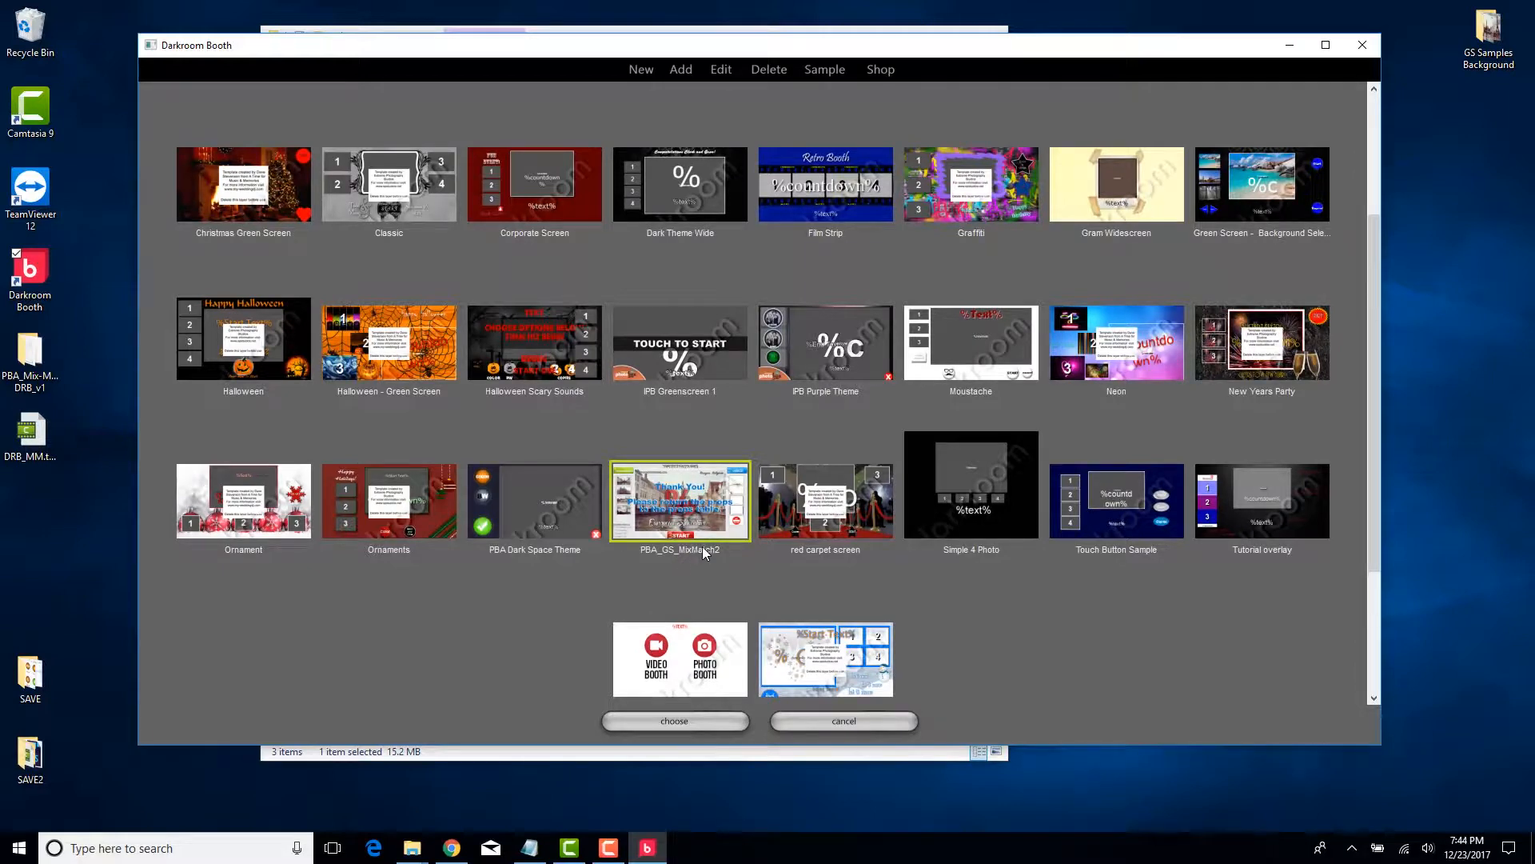
pyautogui.click(675, 720)
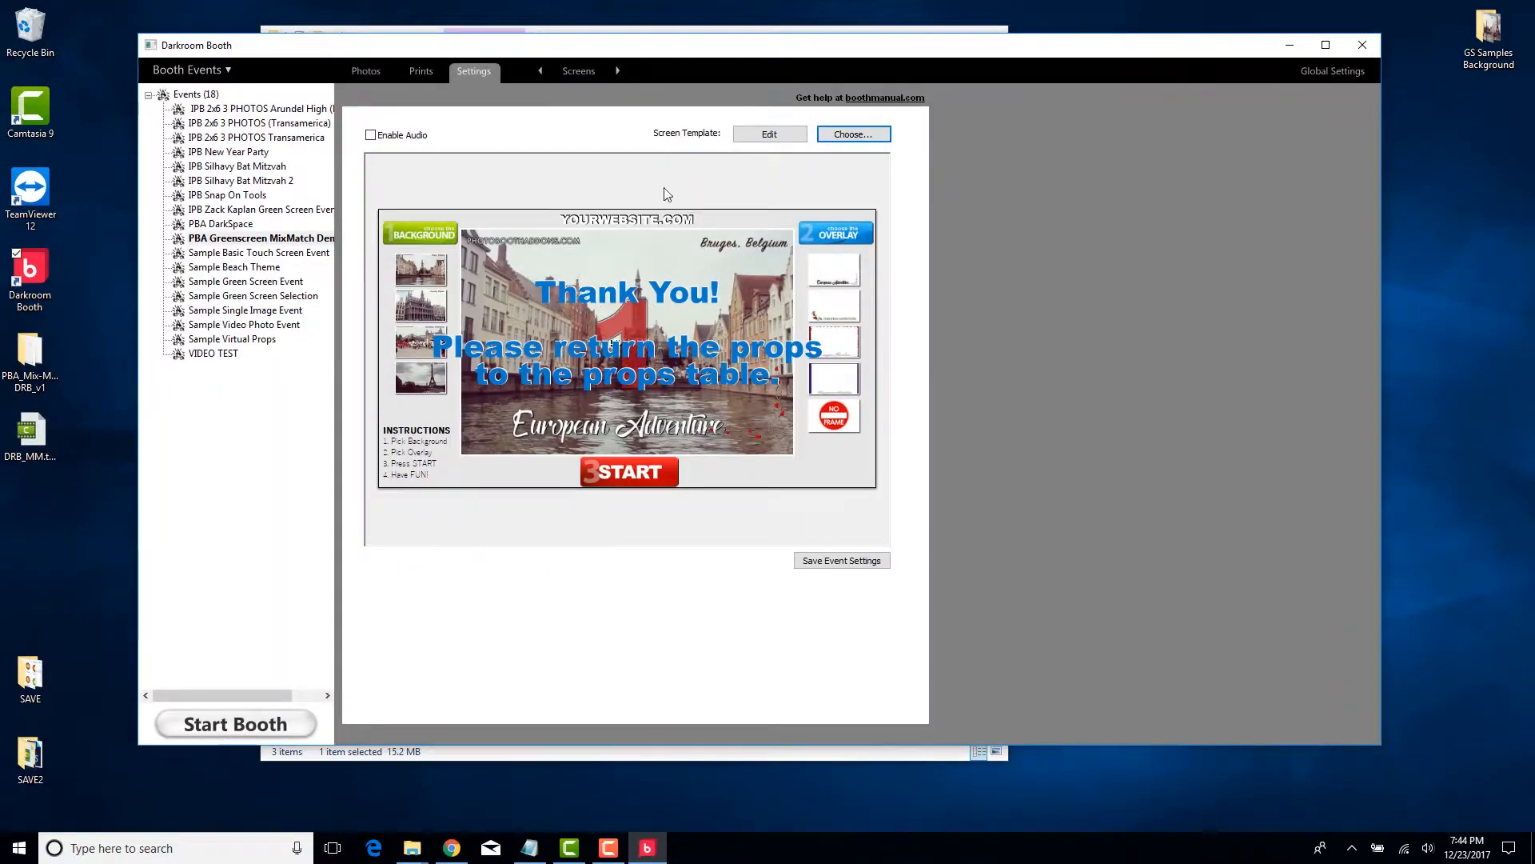
# Step: Clear the Start Text and End Text in the event's text settings
pyautogui.click(617, 72)
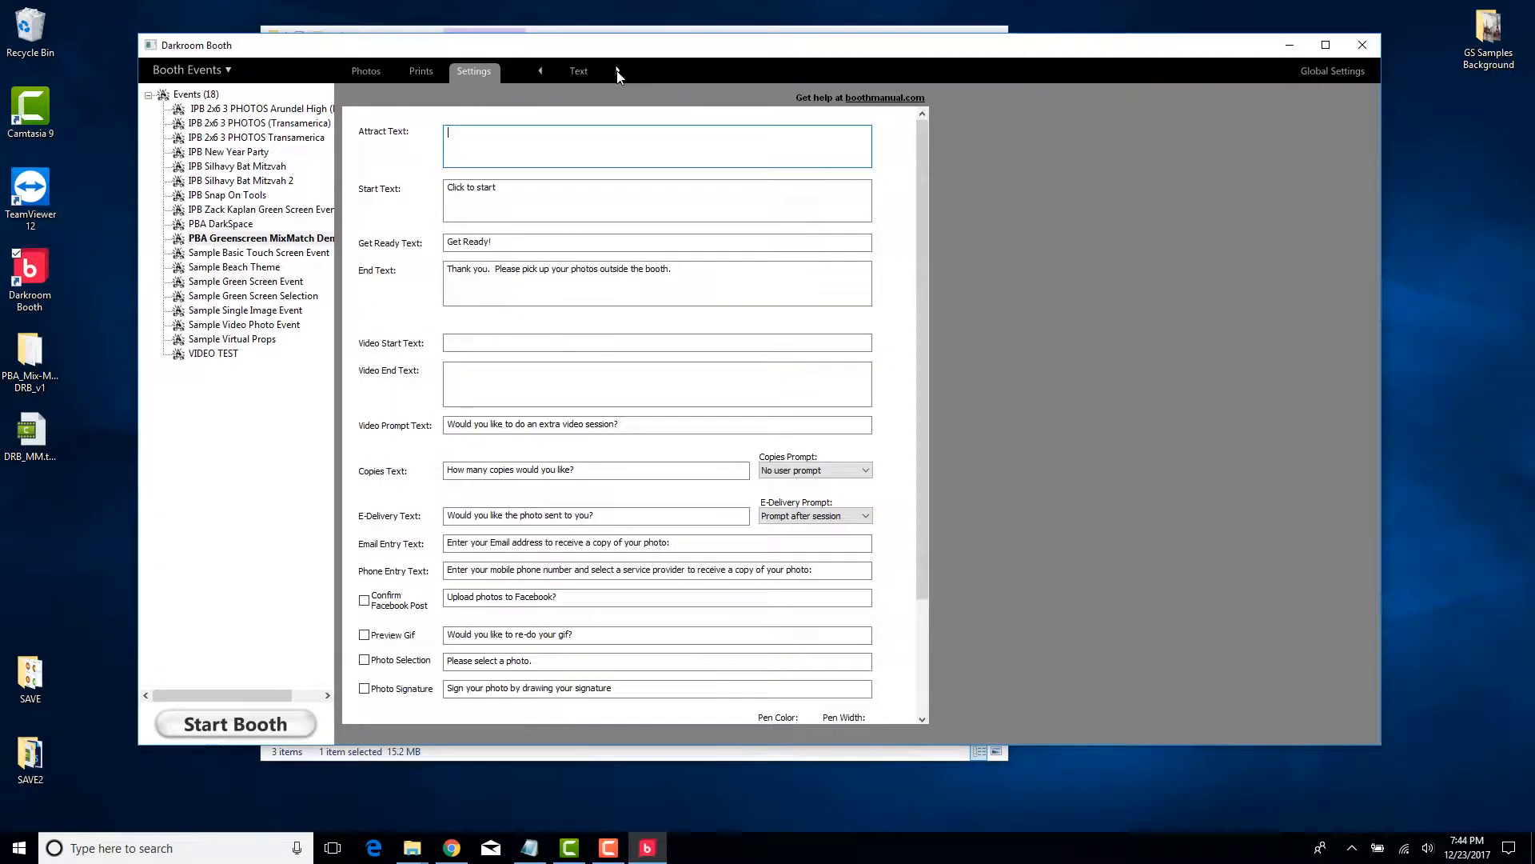
pyautogui.moveTo(563, 145)
pyautogui.moveTo(525, 190)
pyautogui.moveTo(524, 191); pyautogui.dragTo(448, 187)
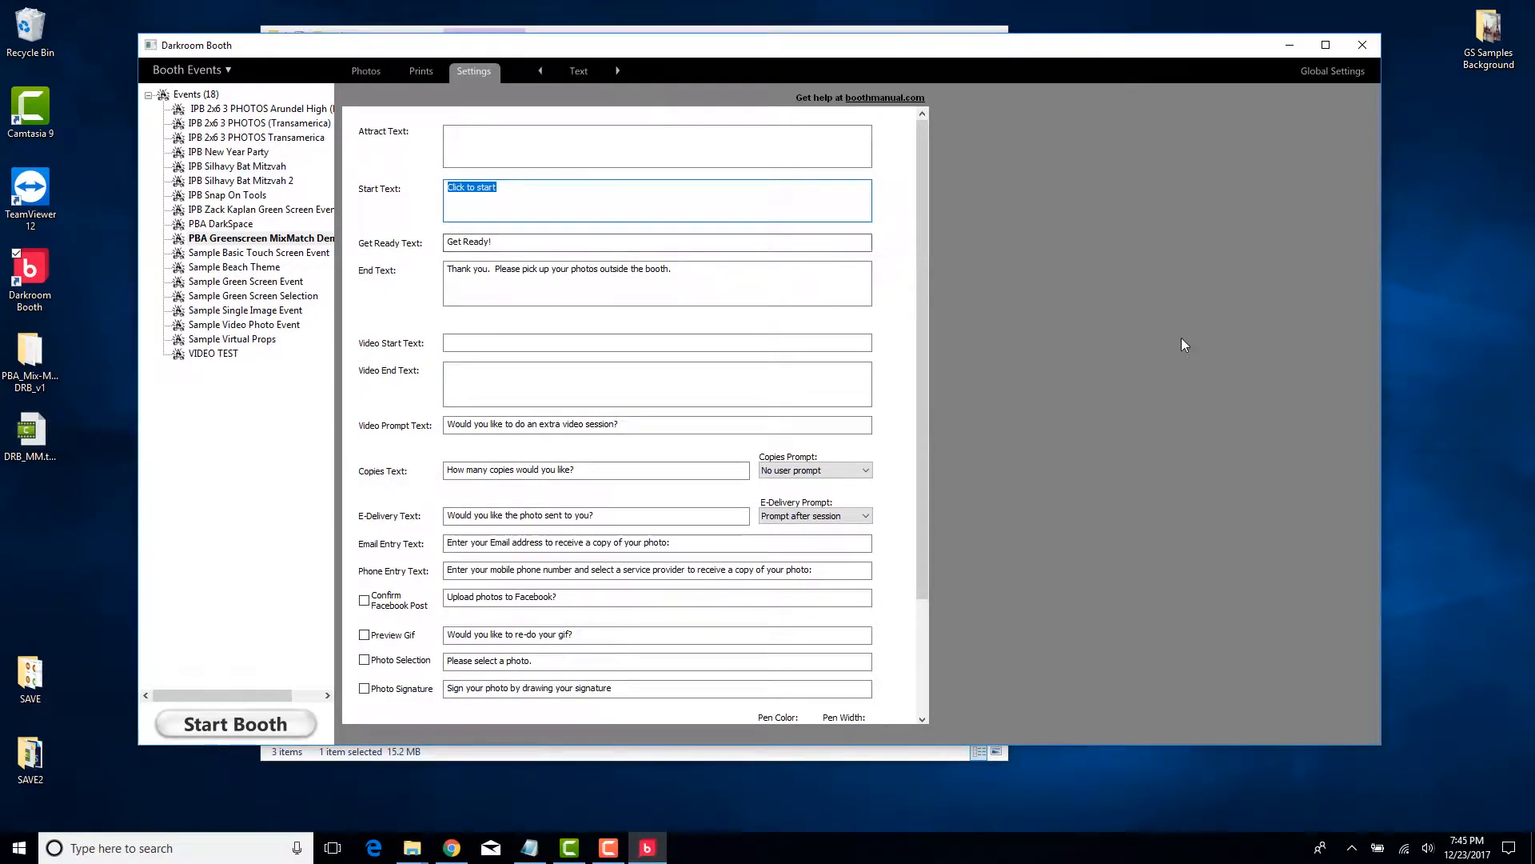
pyautogui.press('Delete')
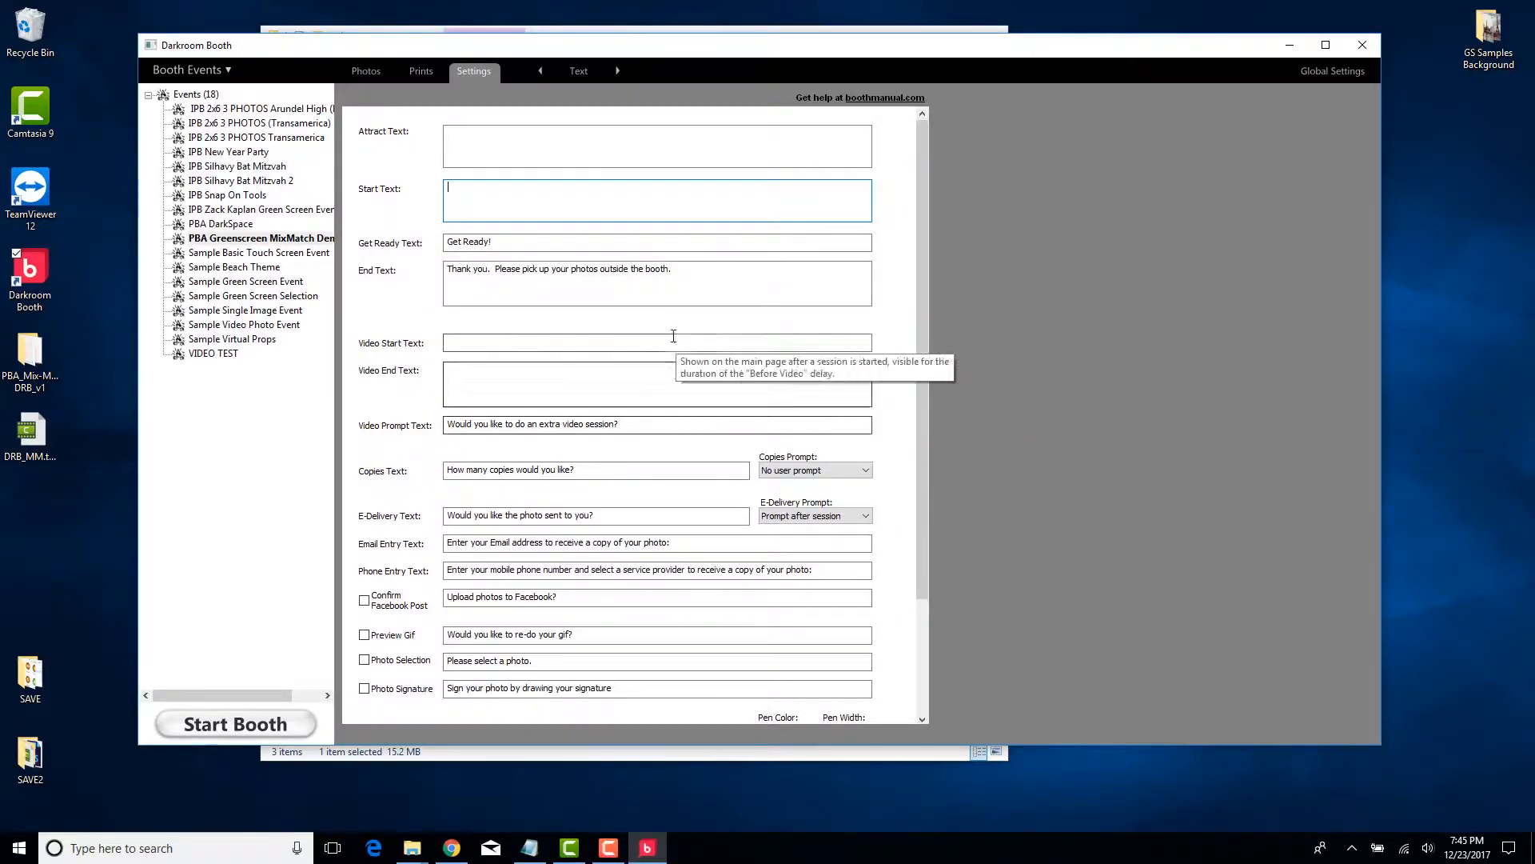
pyautogui.moveTo(717, 273)
pyautogui.moveTo(702, 271); pyautogui.dragTo(446, 270)
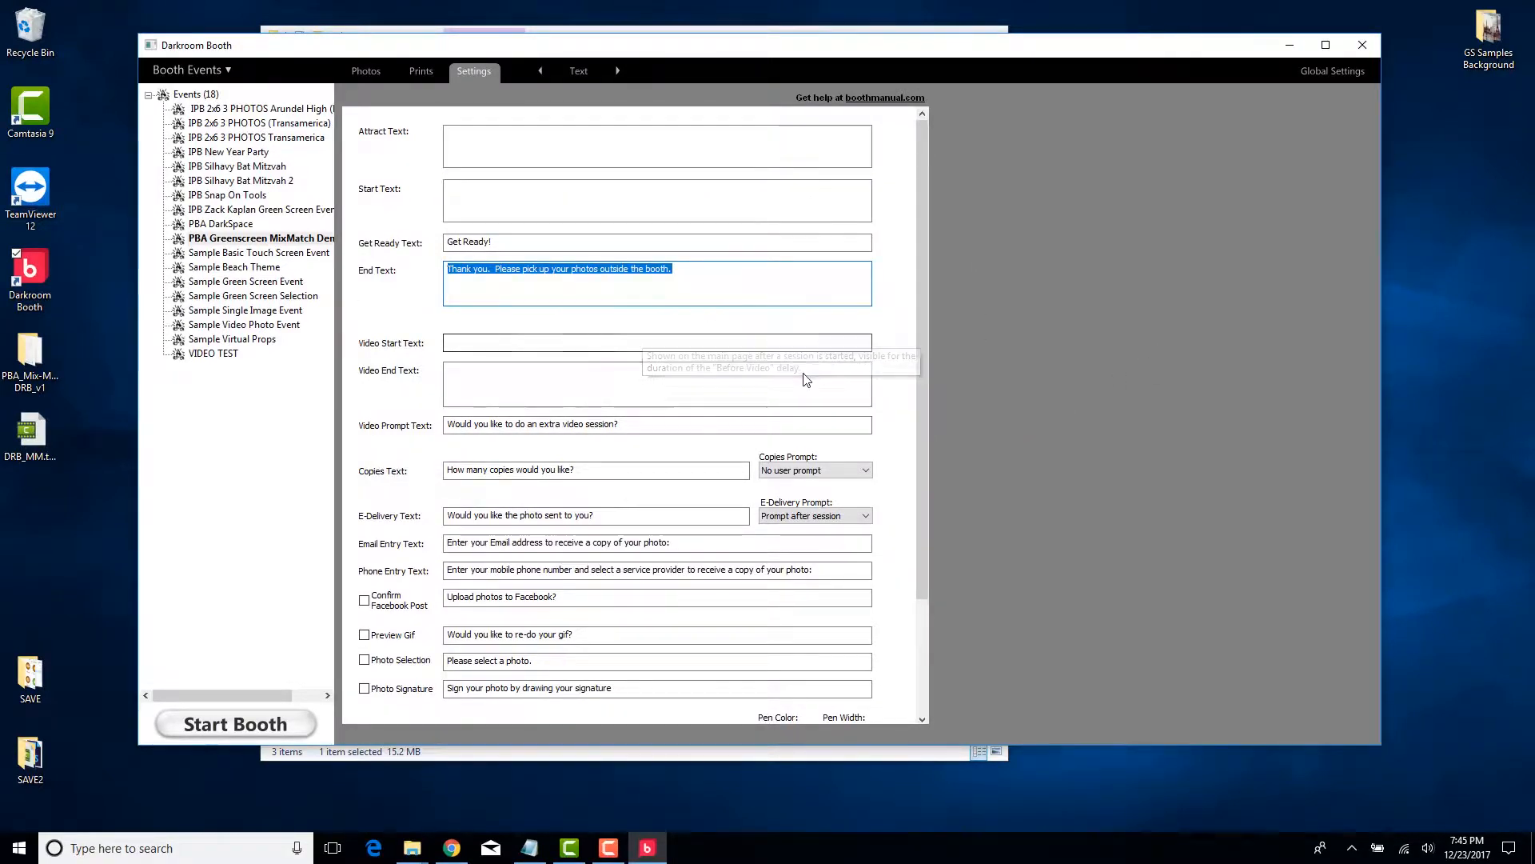
pyautogui.press('Delete')
pyautogui.click(492, 242)
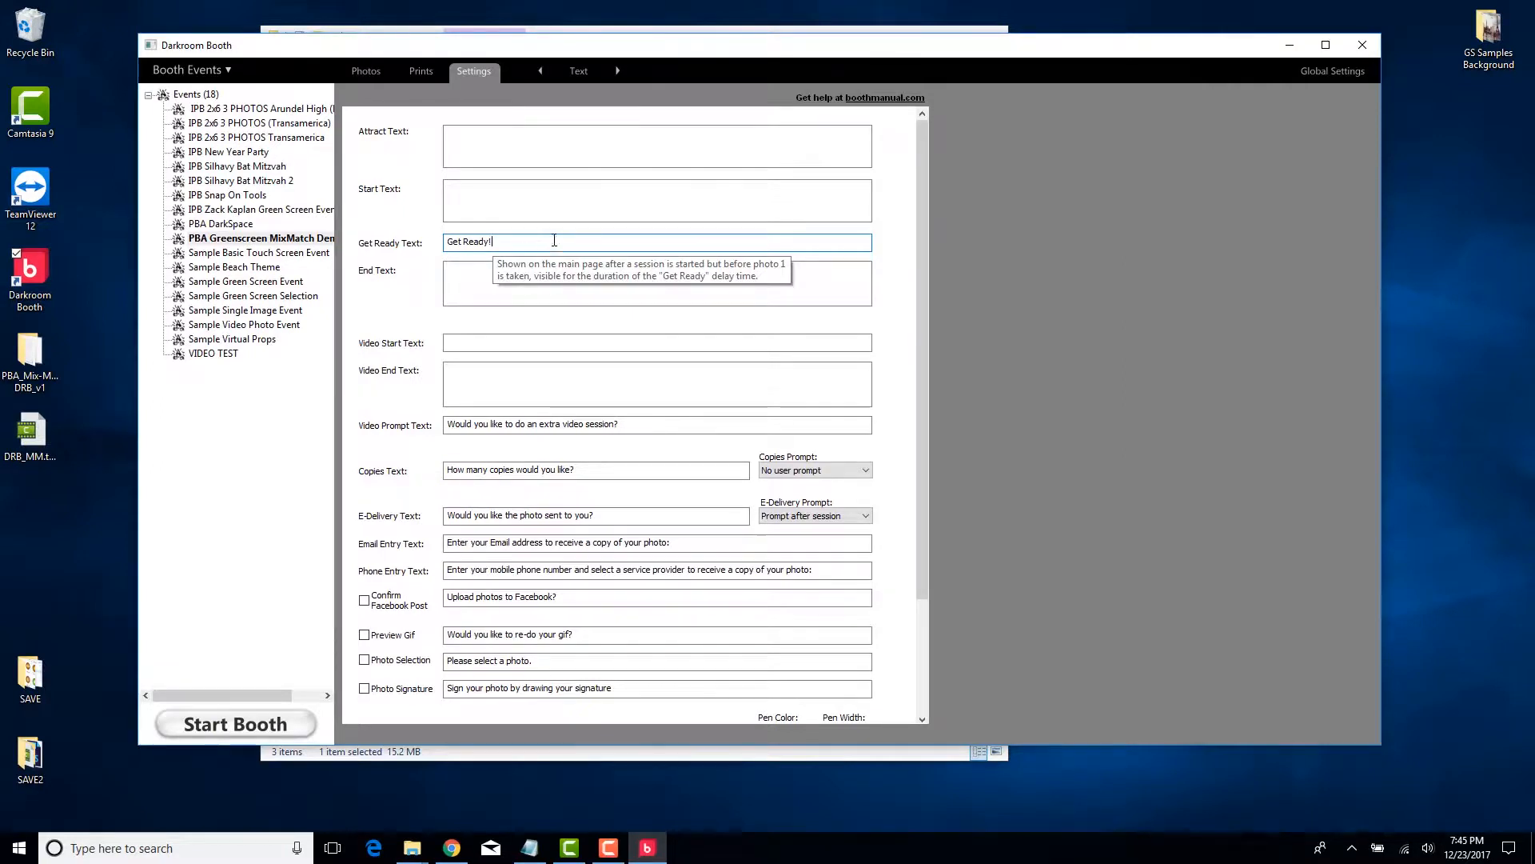
pyautogui.click(617, 71)
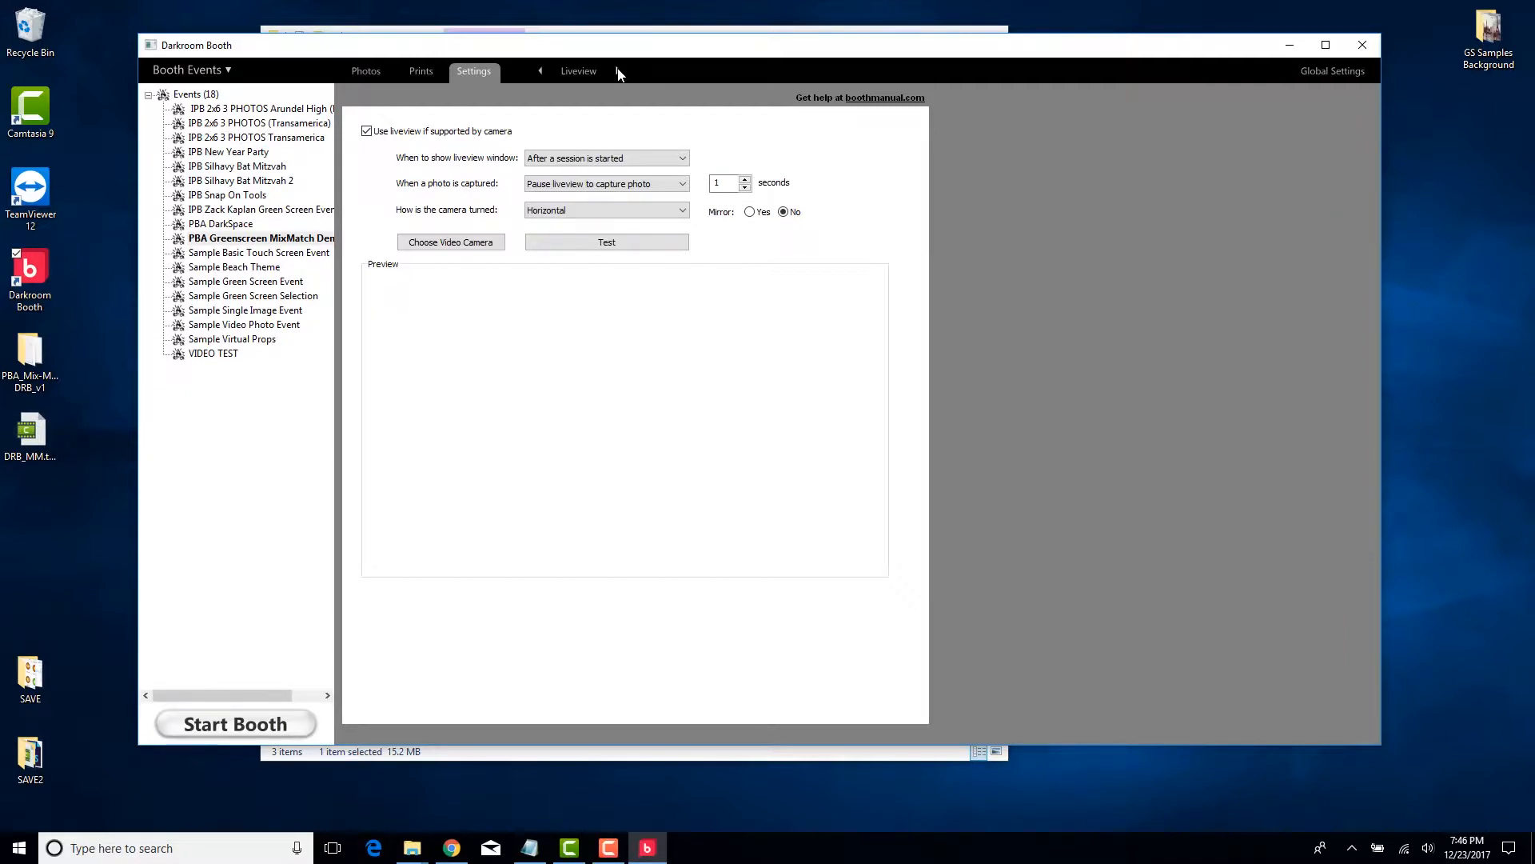
# Step: Start the booth and preview the Brussels, Amsterdam and Paris backgrounds on the Mix-Match screen
pyautogui.click(250, 731)
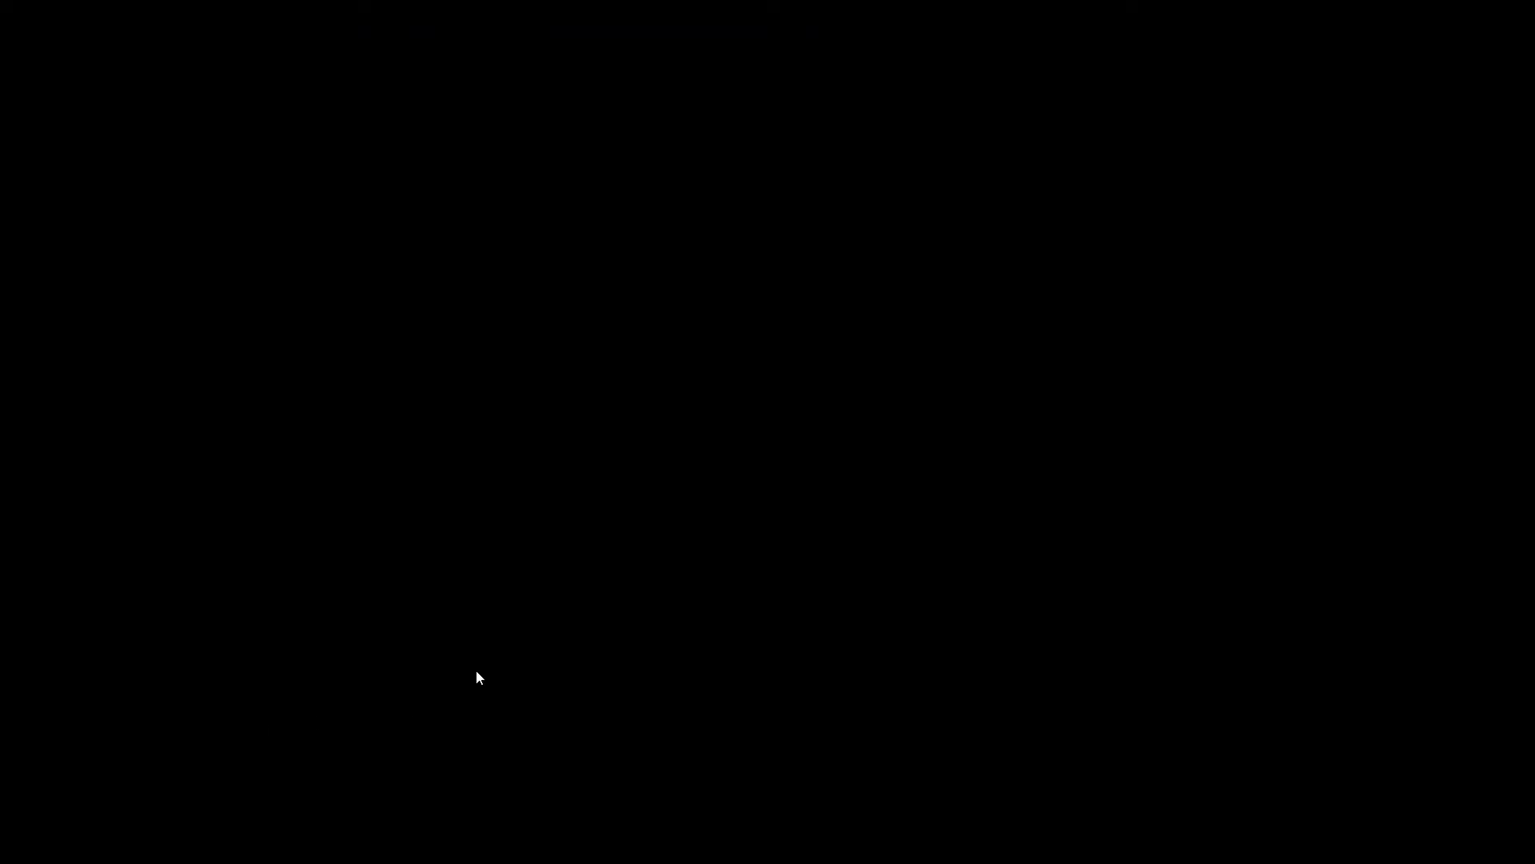
pyautogui.click(822, 483)
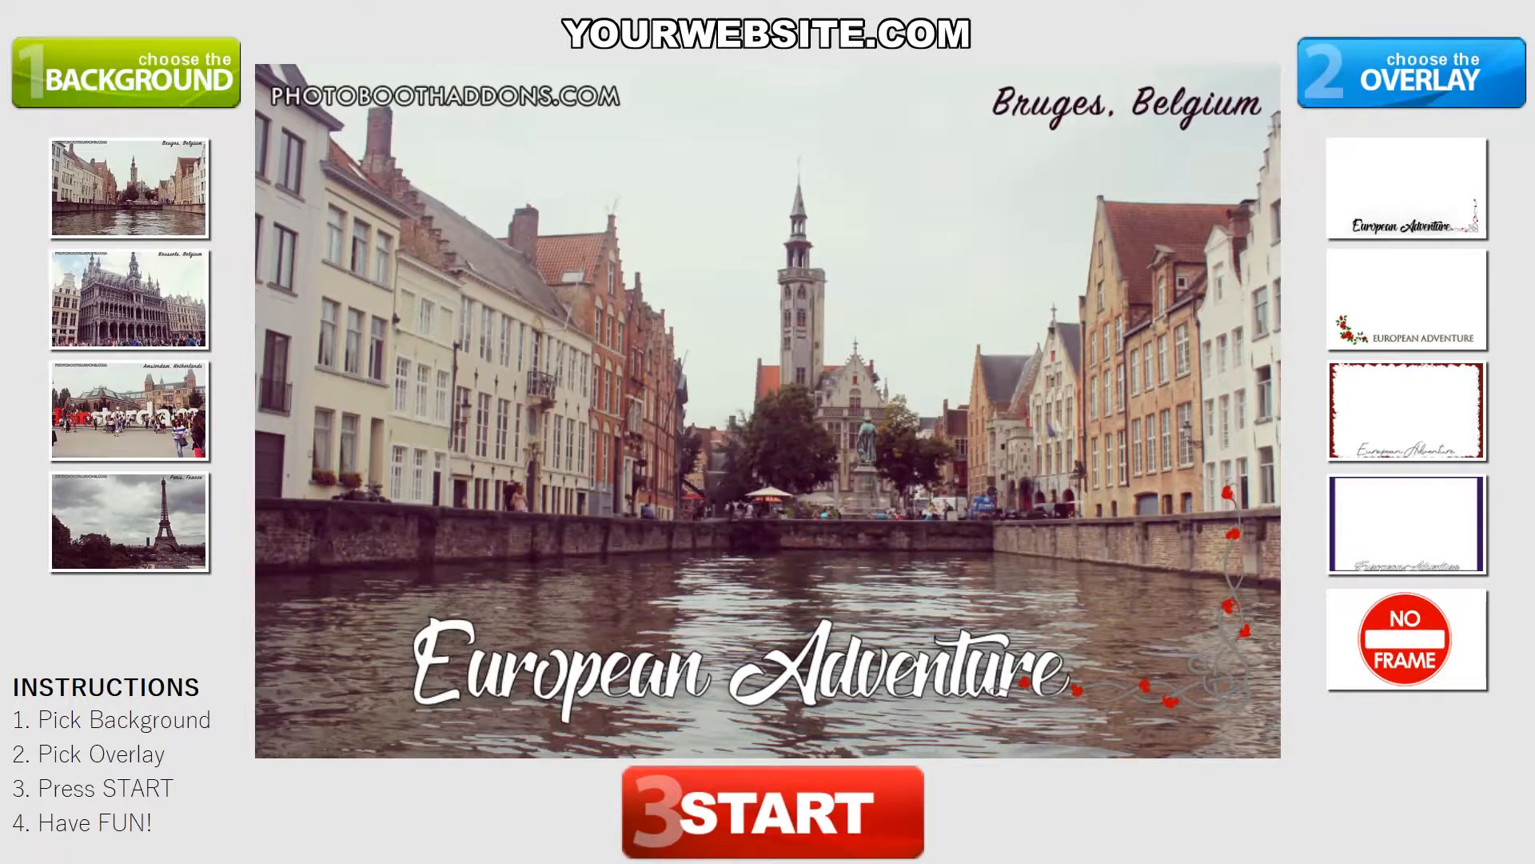
pyautogui.click(110, 303)
pyautogui.click(108, 407)
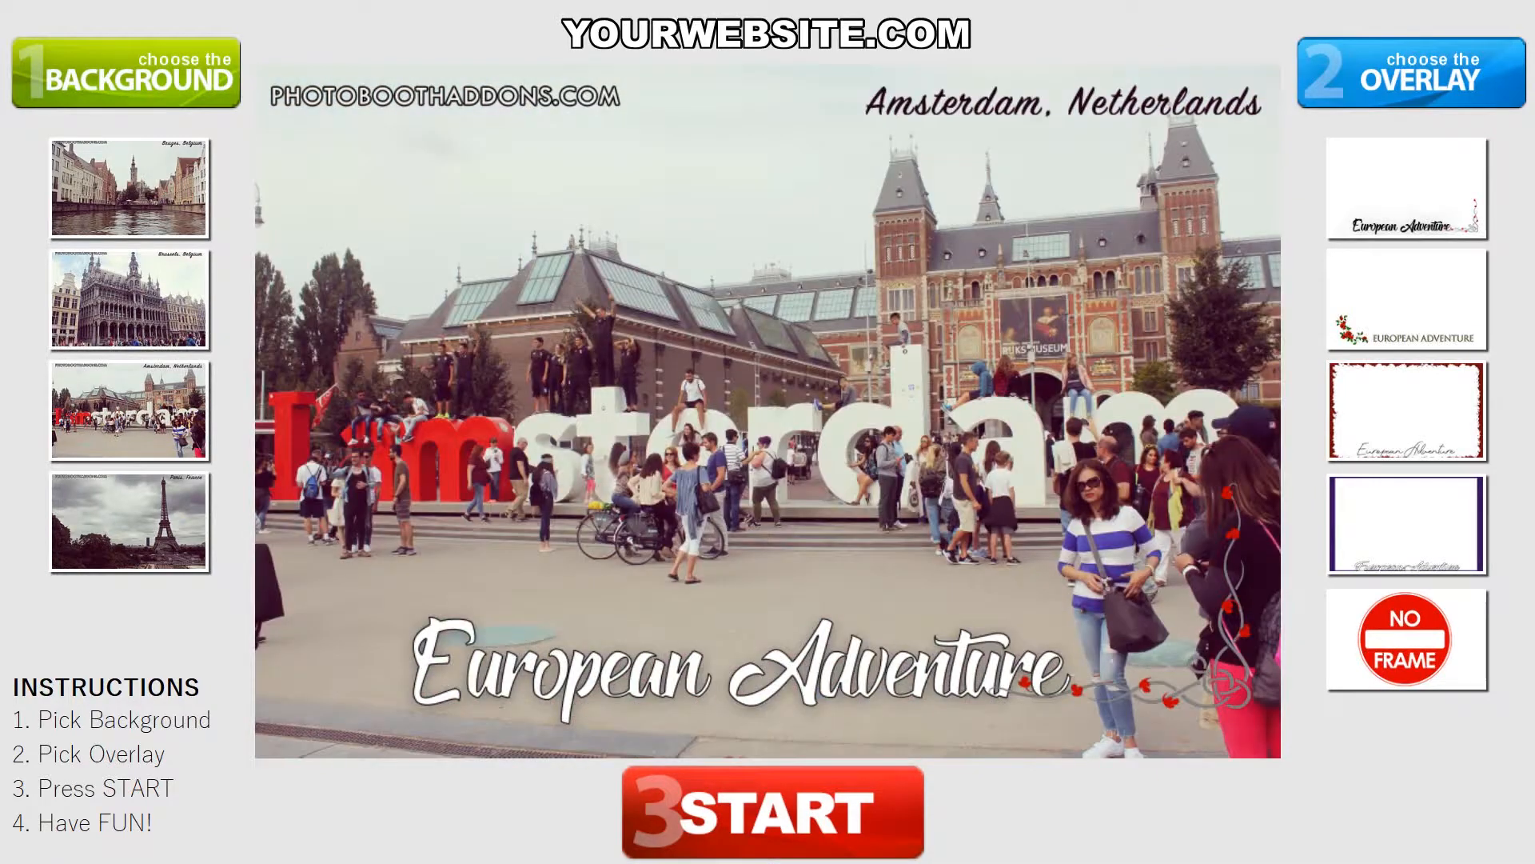
pyautogui.click(76, 536)
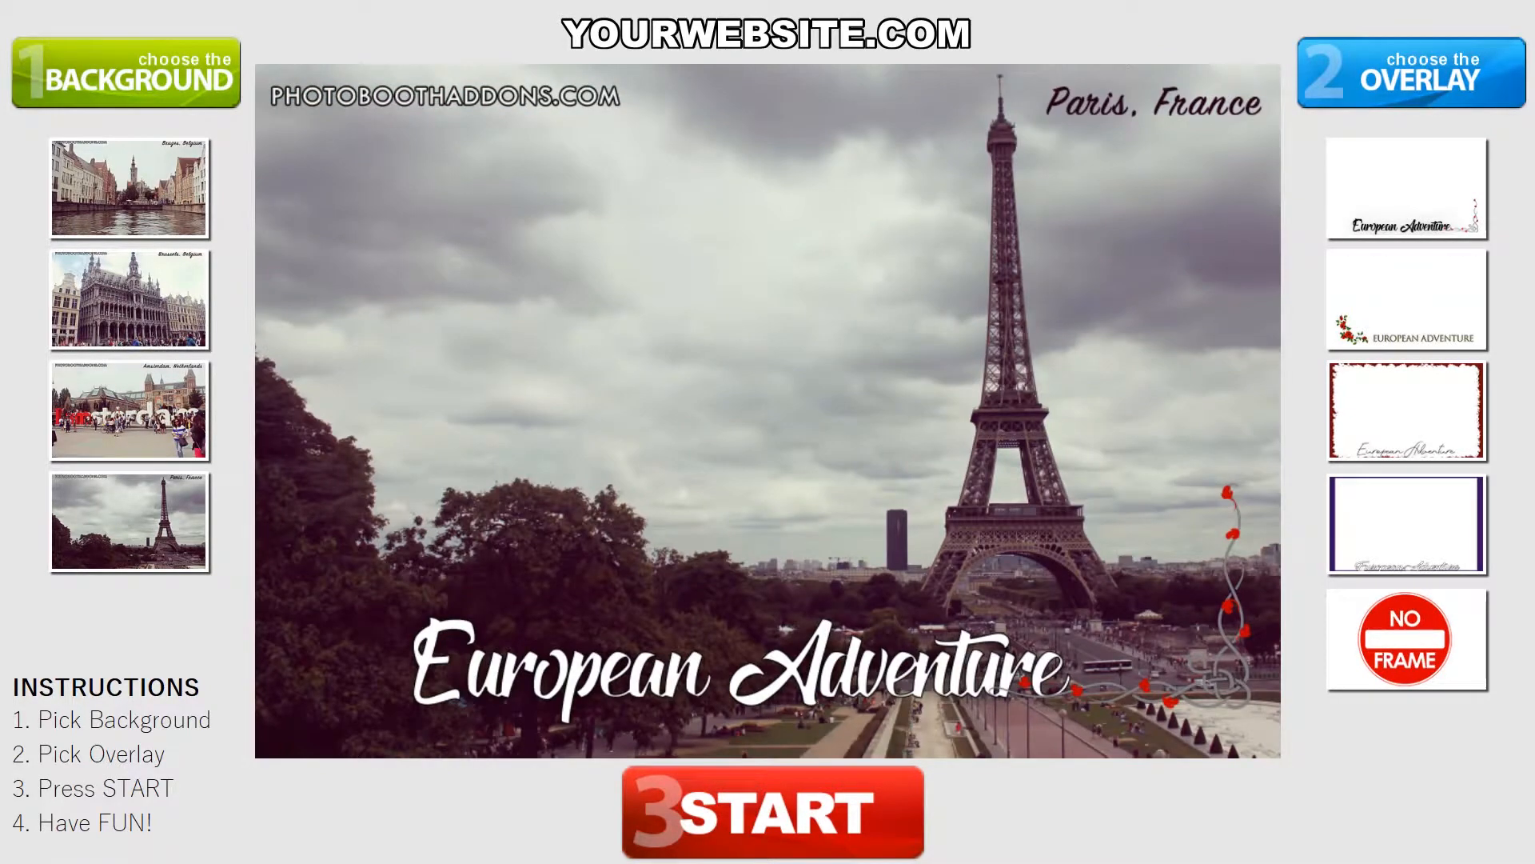
pyautogui.click(113, 409)
pyautogui.click(120, 300)
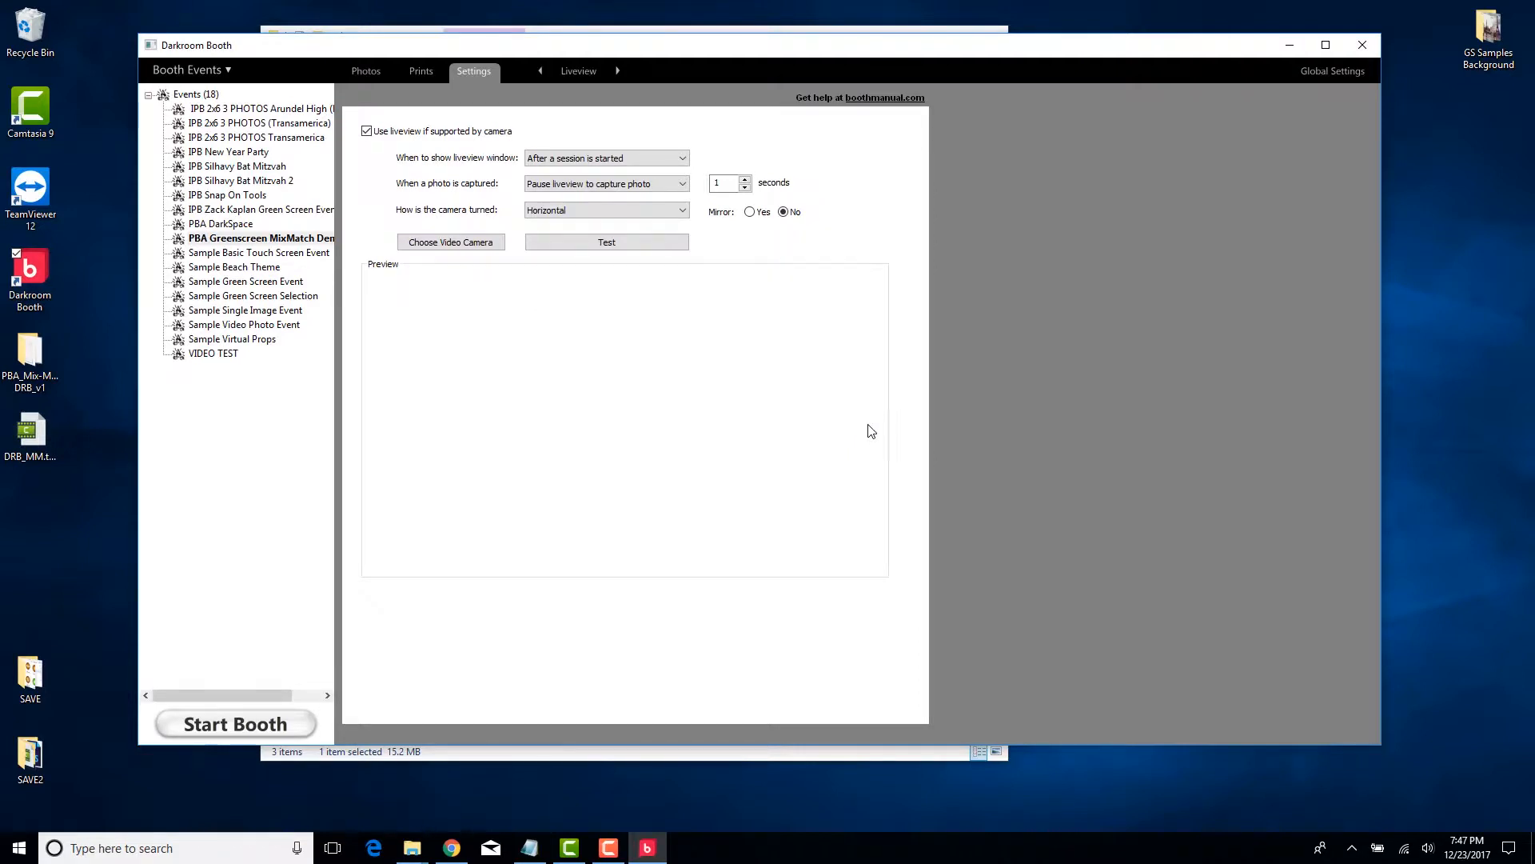
# Step: Open the event's Mix-Match screen template for editing and move the editor window toward the desktop's upper edge
pyautogui.click(590, 74)
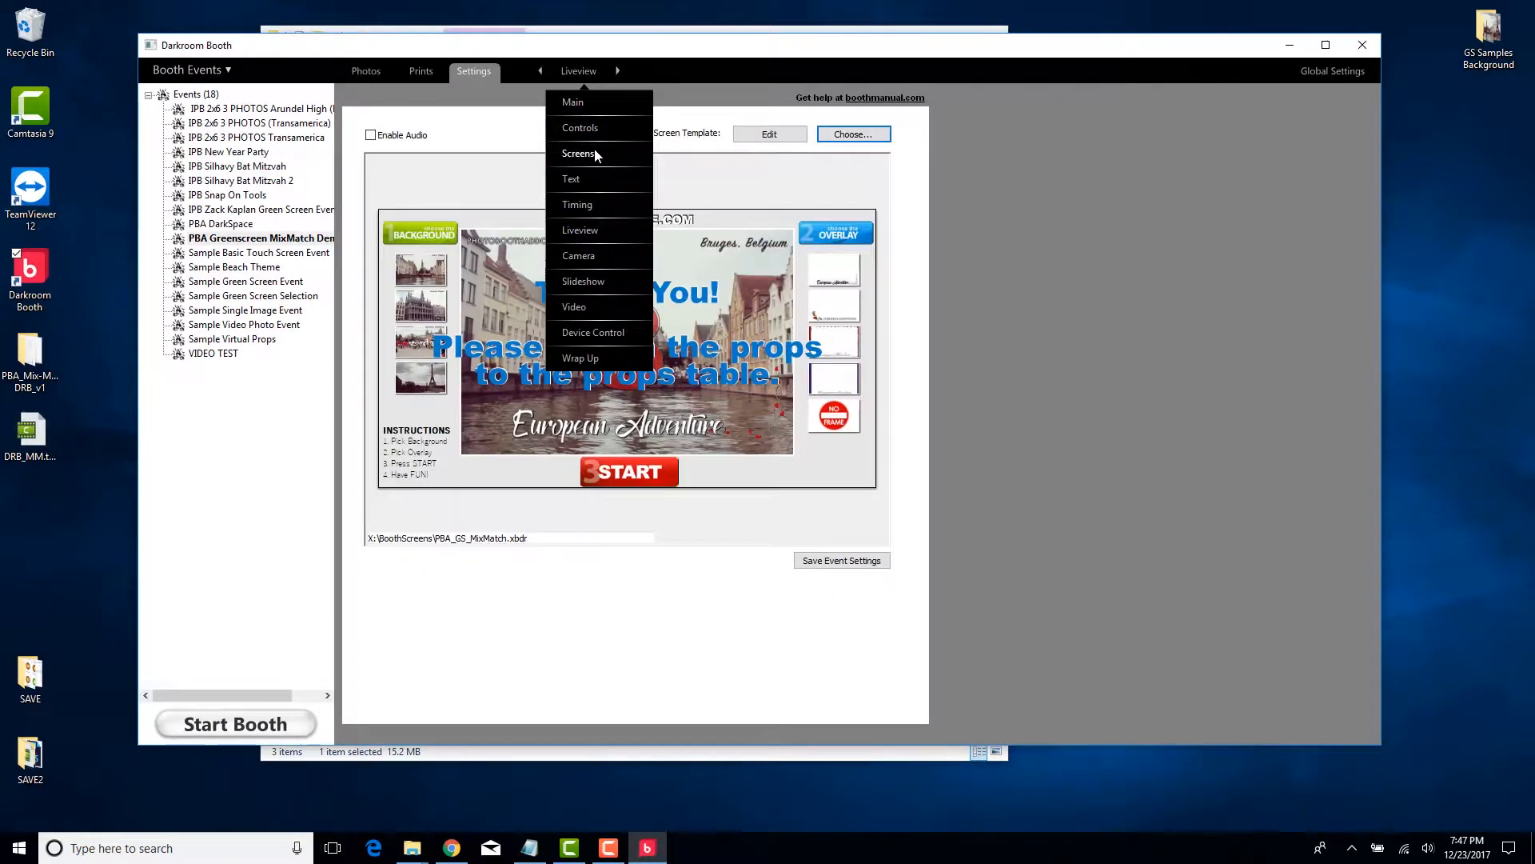
pyautogui.click(596, 153)
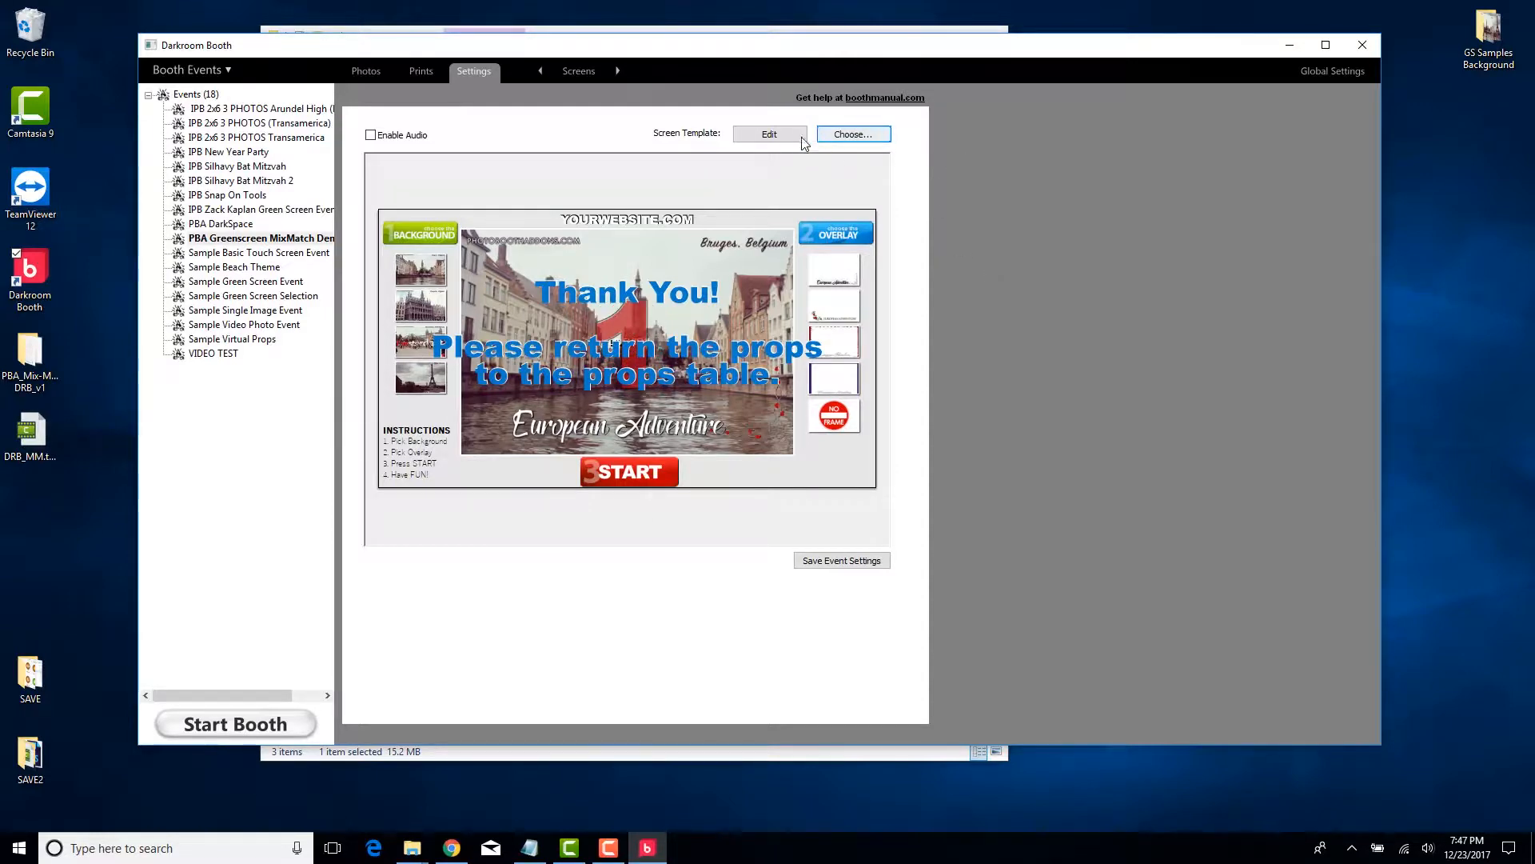
pyautogui.click(769, 134)
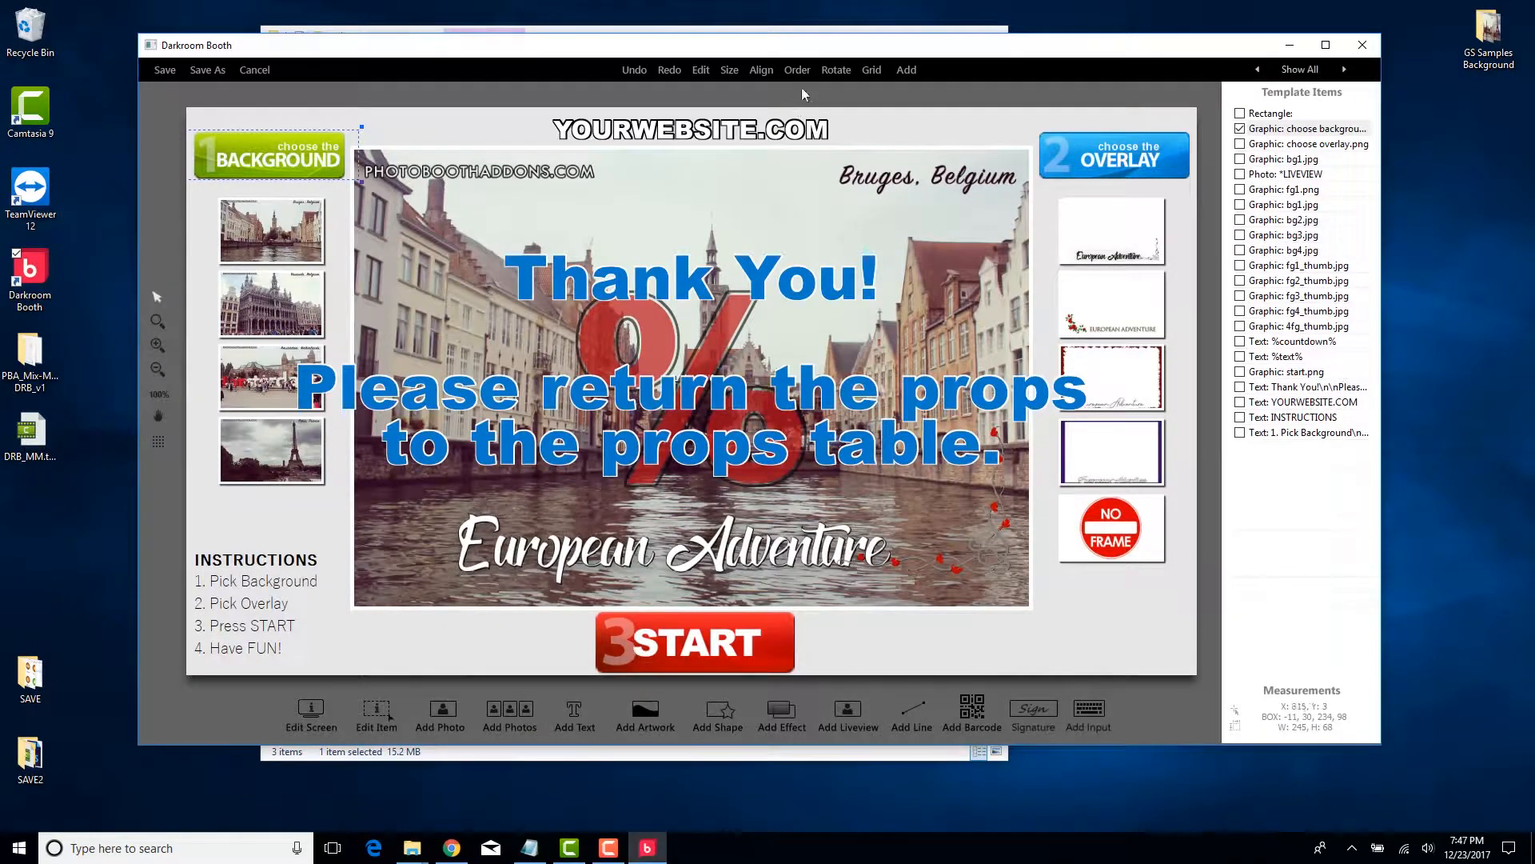
pyautogui.moveTo(843, 53); pyautogui.dragTo(795, 33)
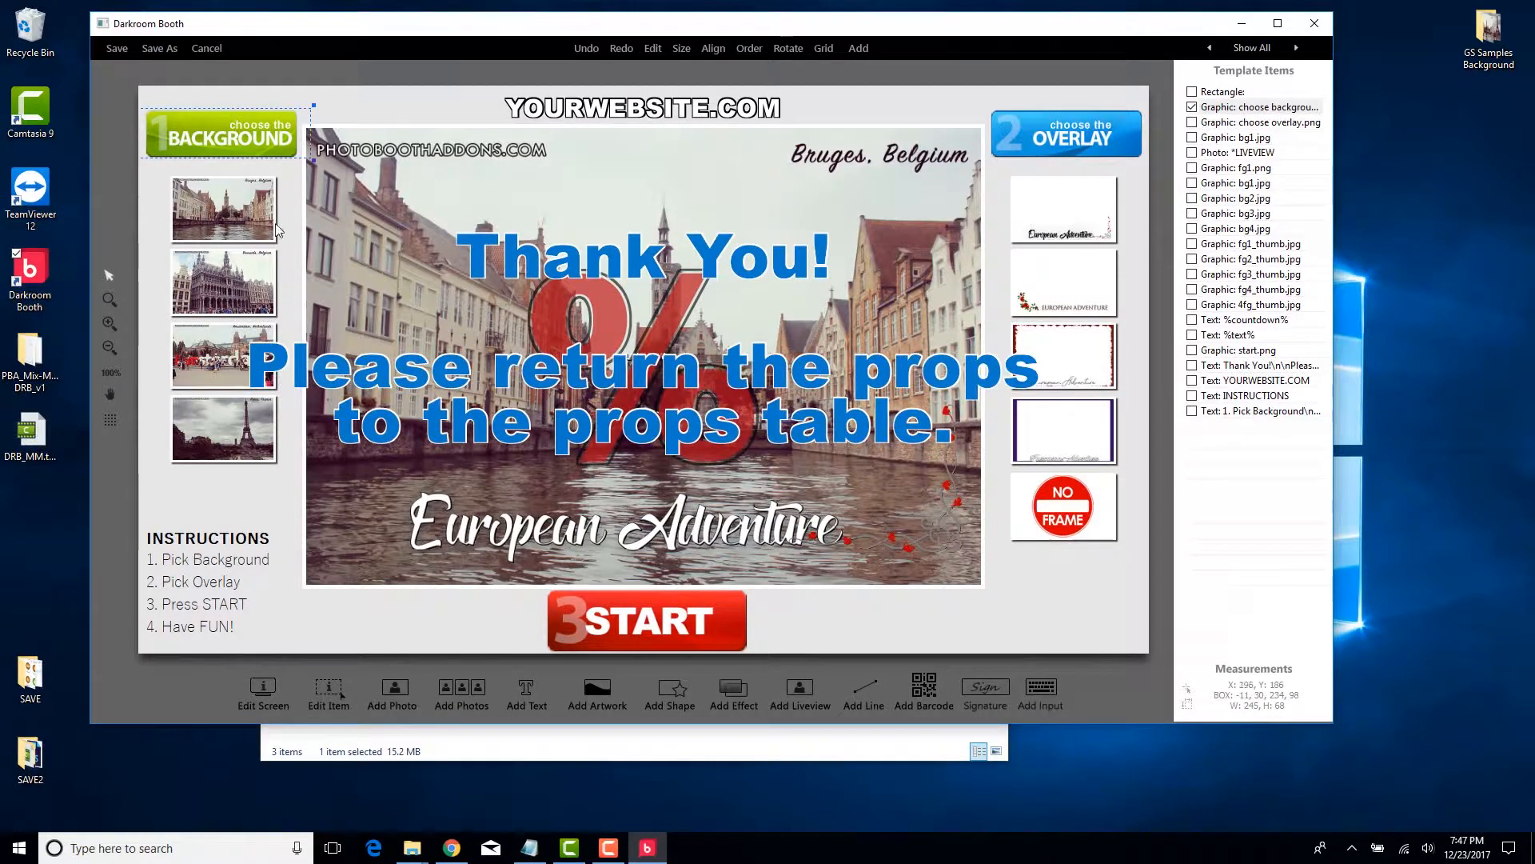
# Step: Select the template's background thumbnails one after another to identify which template item each one is
pyautogui.click(227, 194)
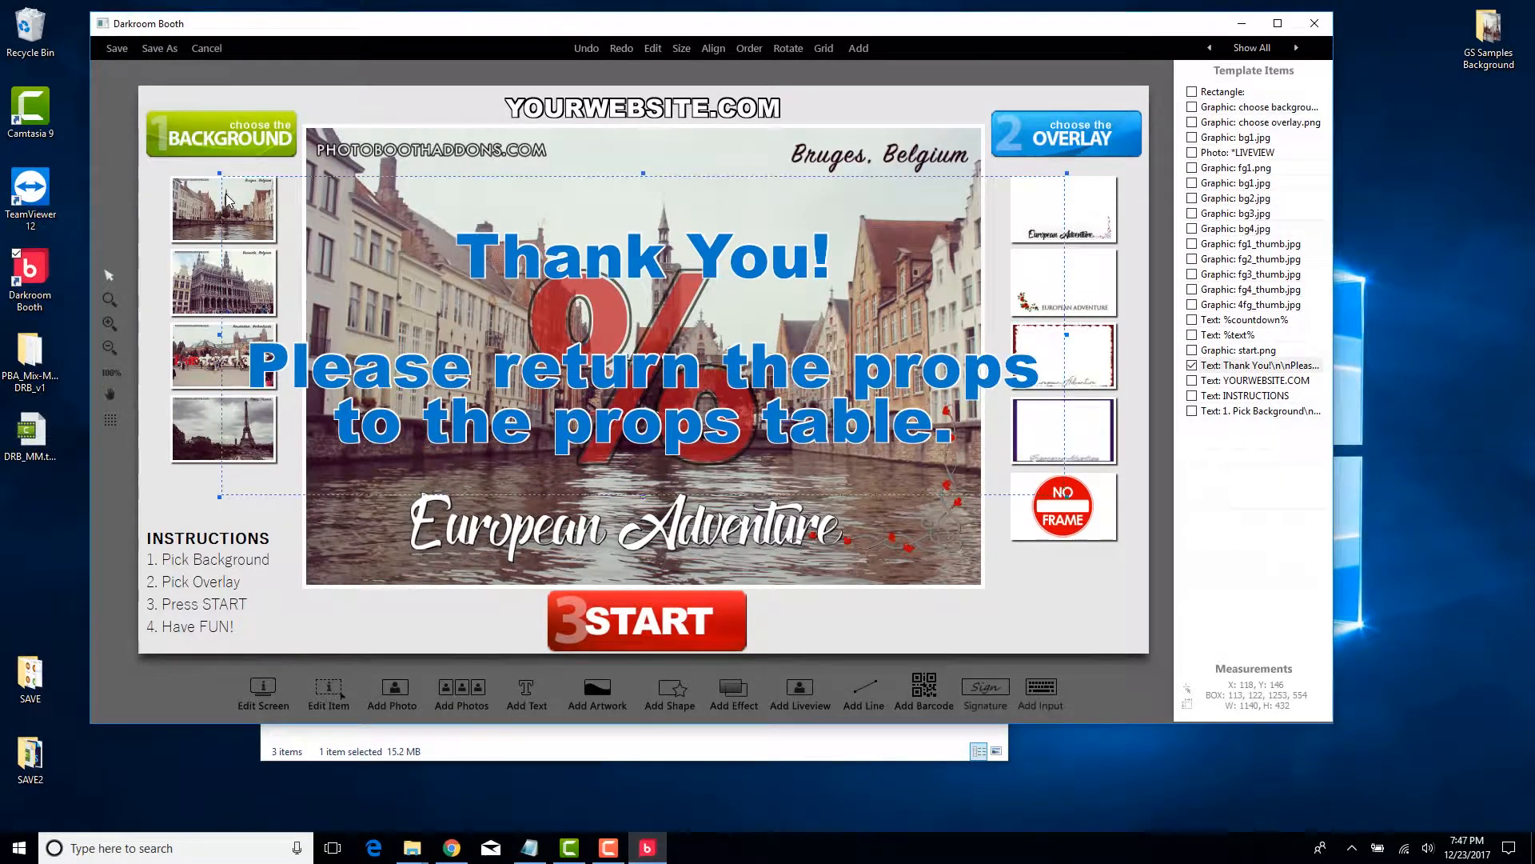
pyautogui.click(198, 206)
pyautogui.click(194, 277)
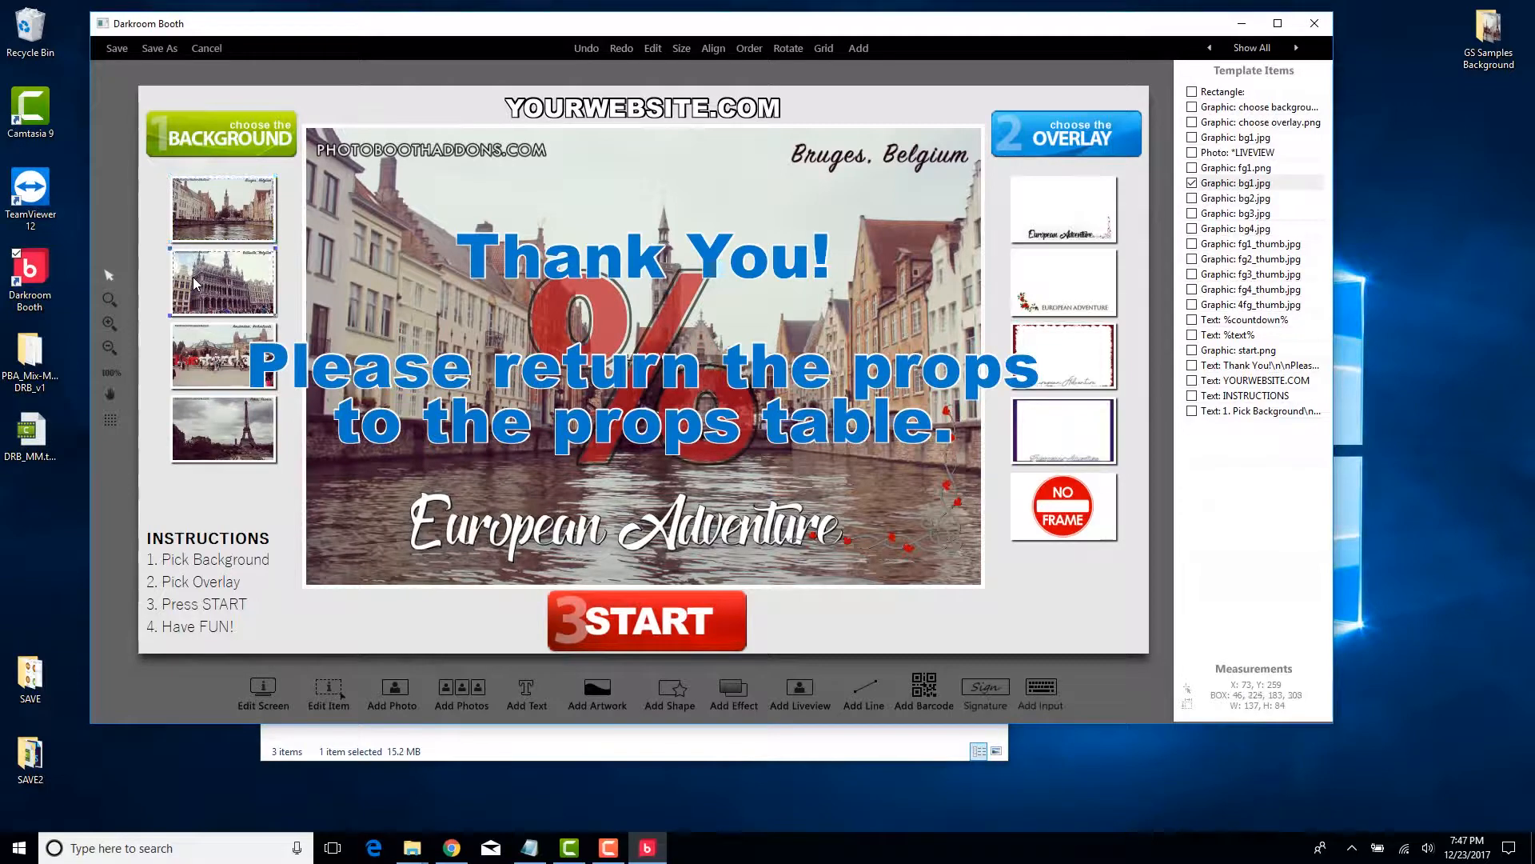
pyautogui.click(194, 351)
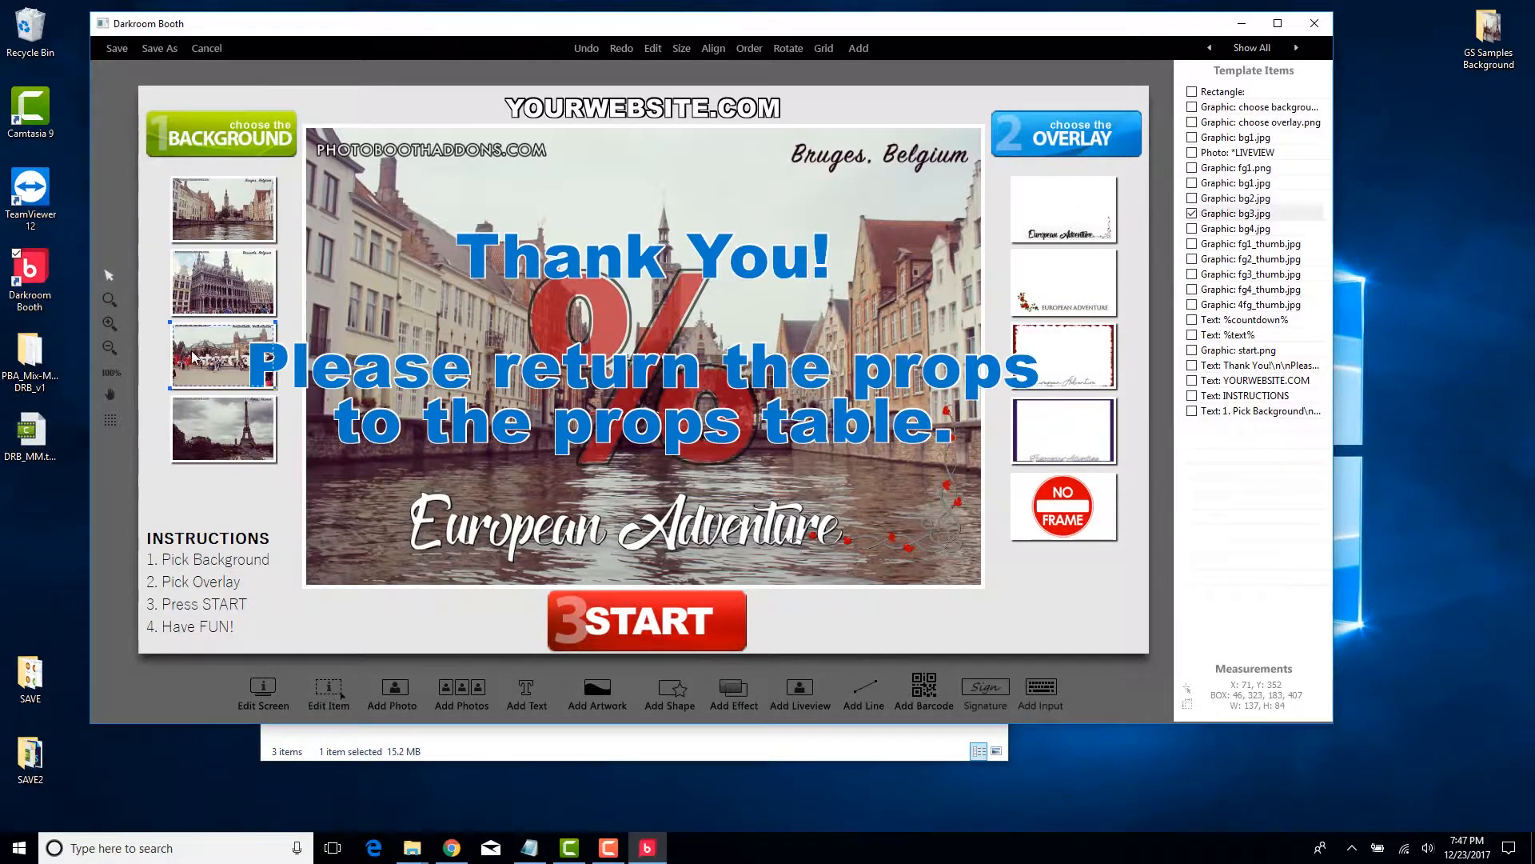
pyautogui.click(195, 412)
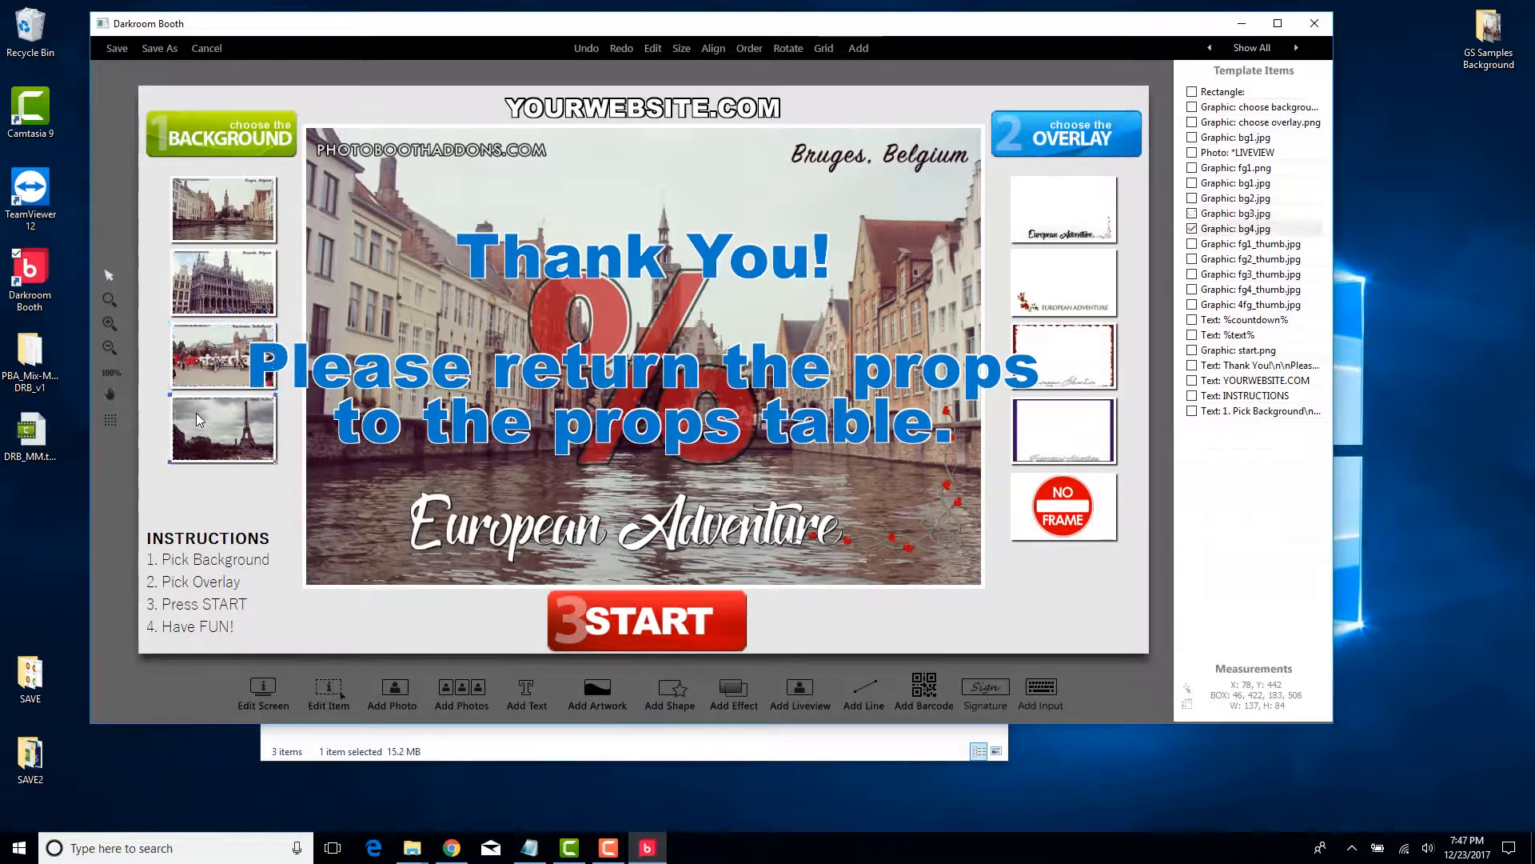
# Step: Select overlay thumbnails, the live view photo and the large bg1.jpg graphic to identify them among the template items
pyautogui.click(1108, 196)
pyautogui.click(1101, 278)
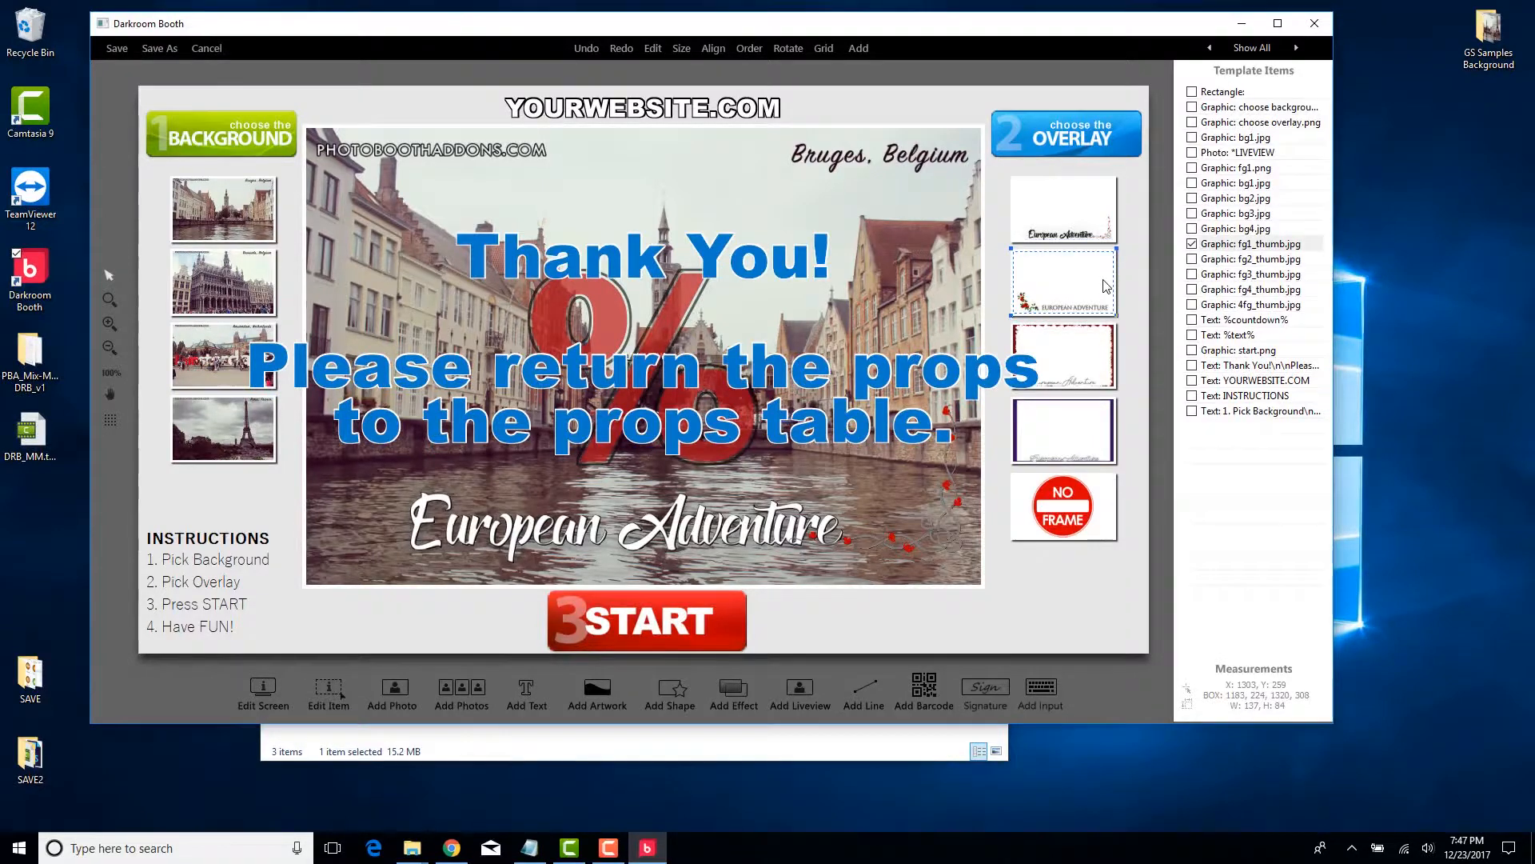
pyautogui.click(1102, 344)
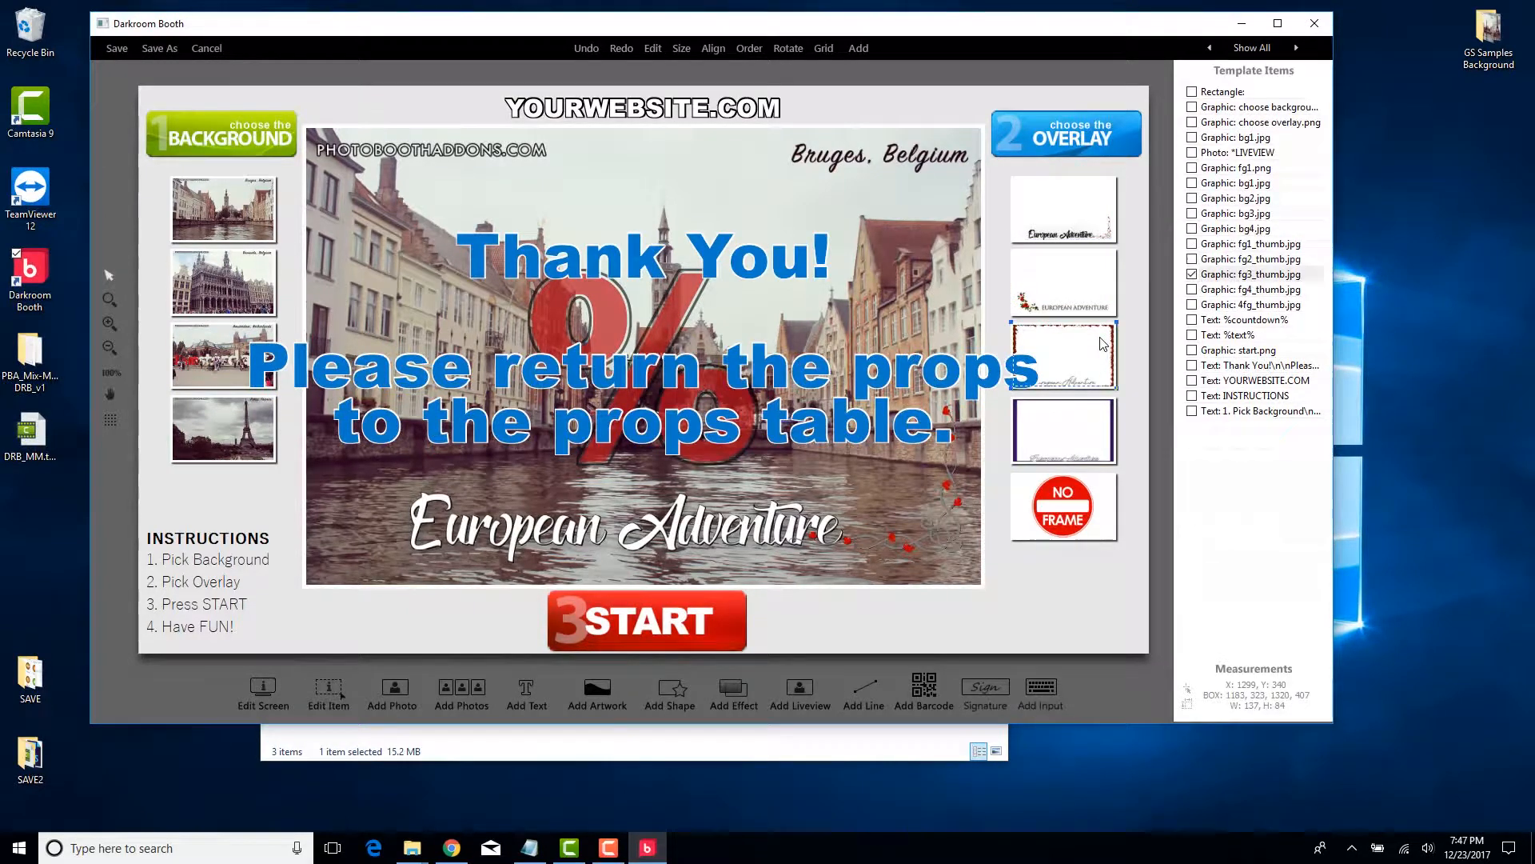
pyautogui.click(924, 134)
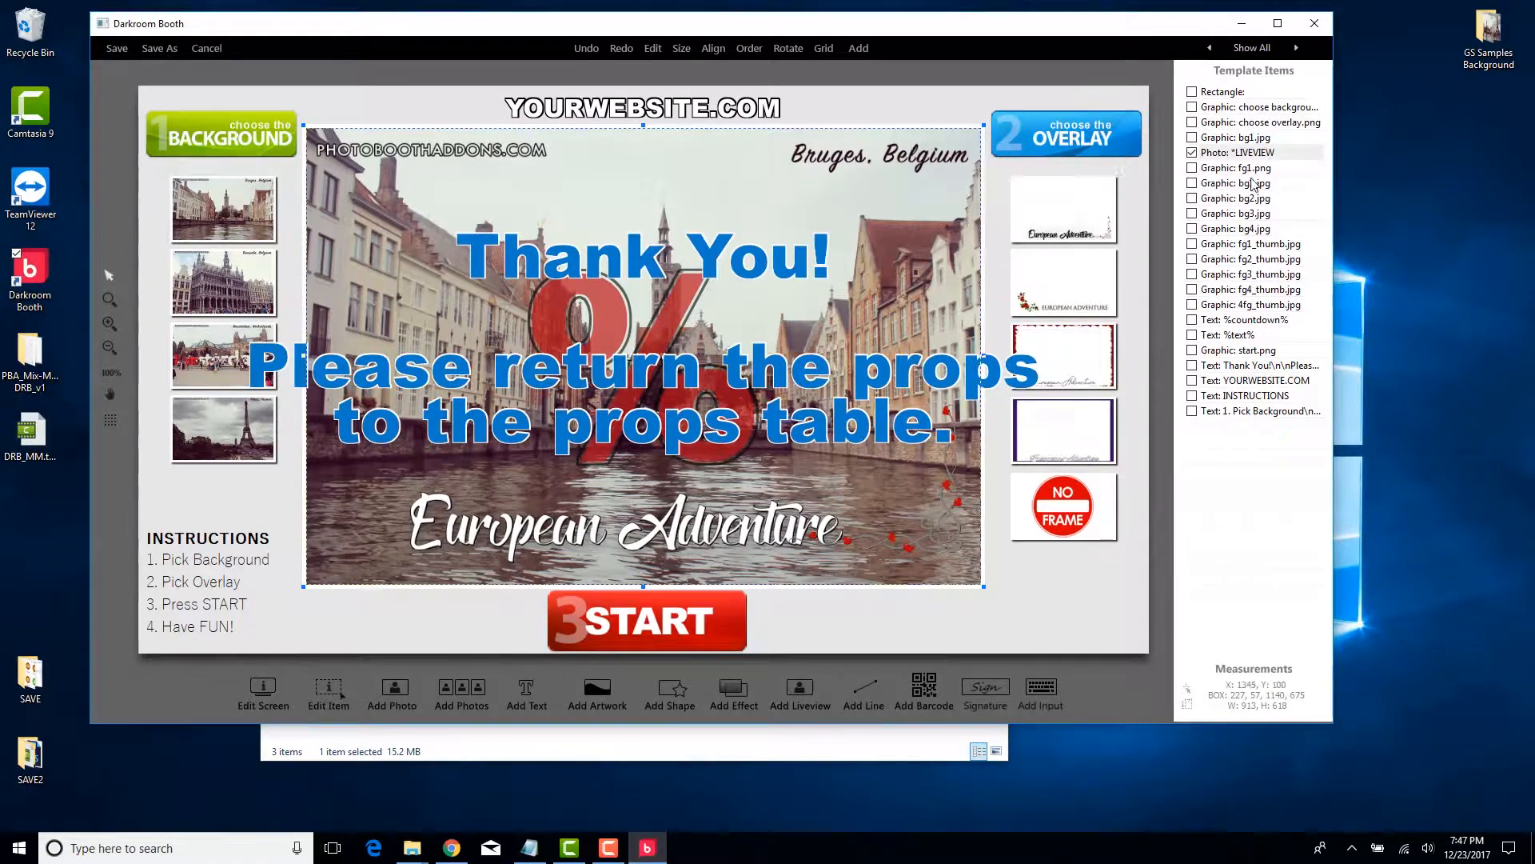
pyautogui.click(1214, 140)
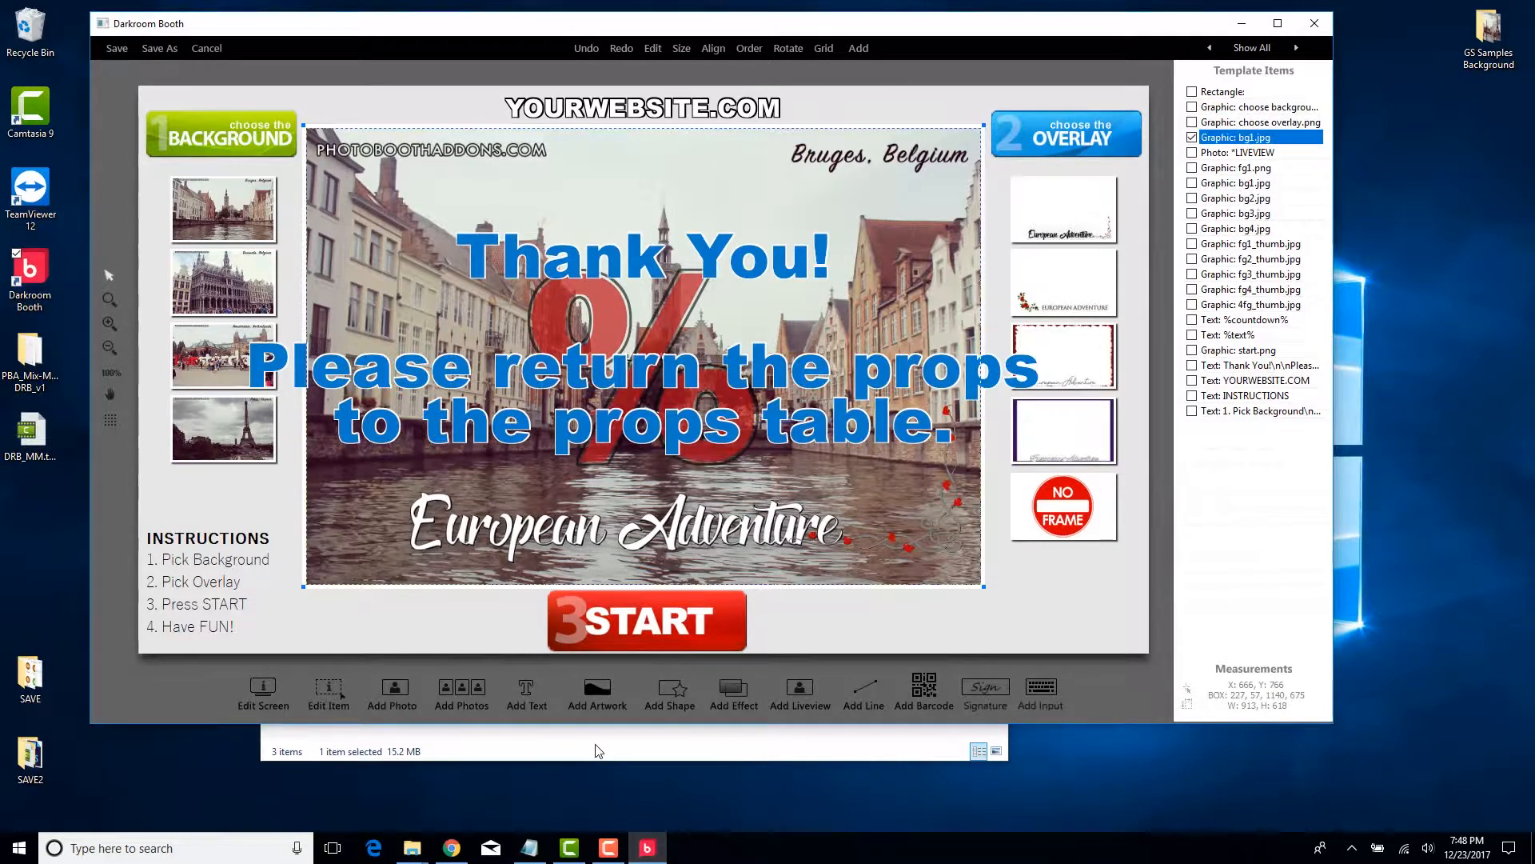
# Step: Switch to the Notepad notes, move them clear of the template and review the background numbering, file names and locations
pyautogui.moveTo(533, 859)
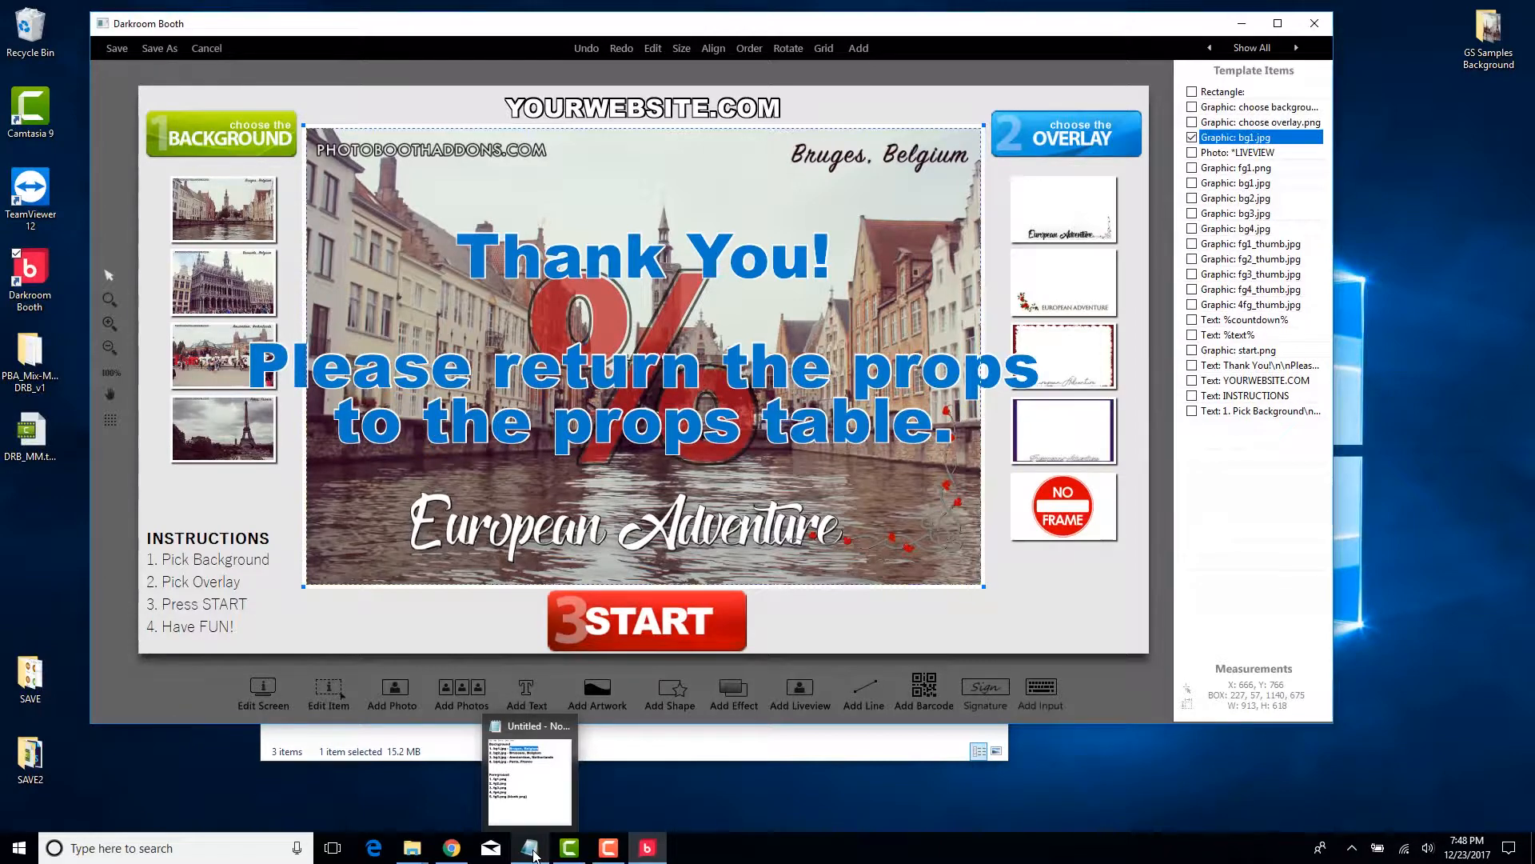
pyautogui.click(533, 856)
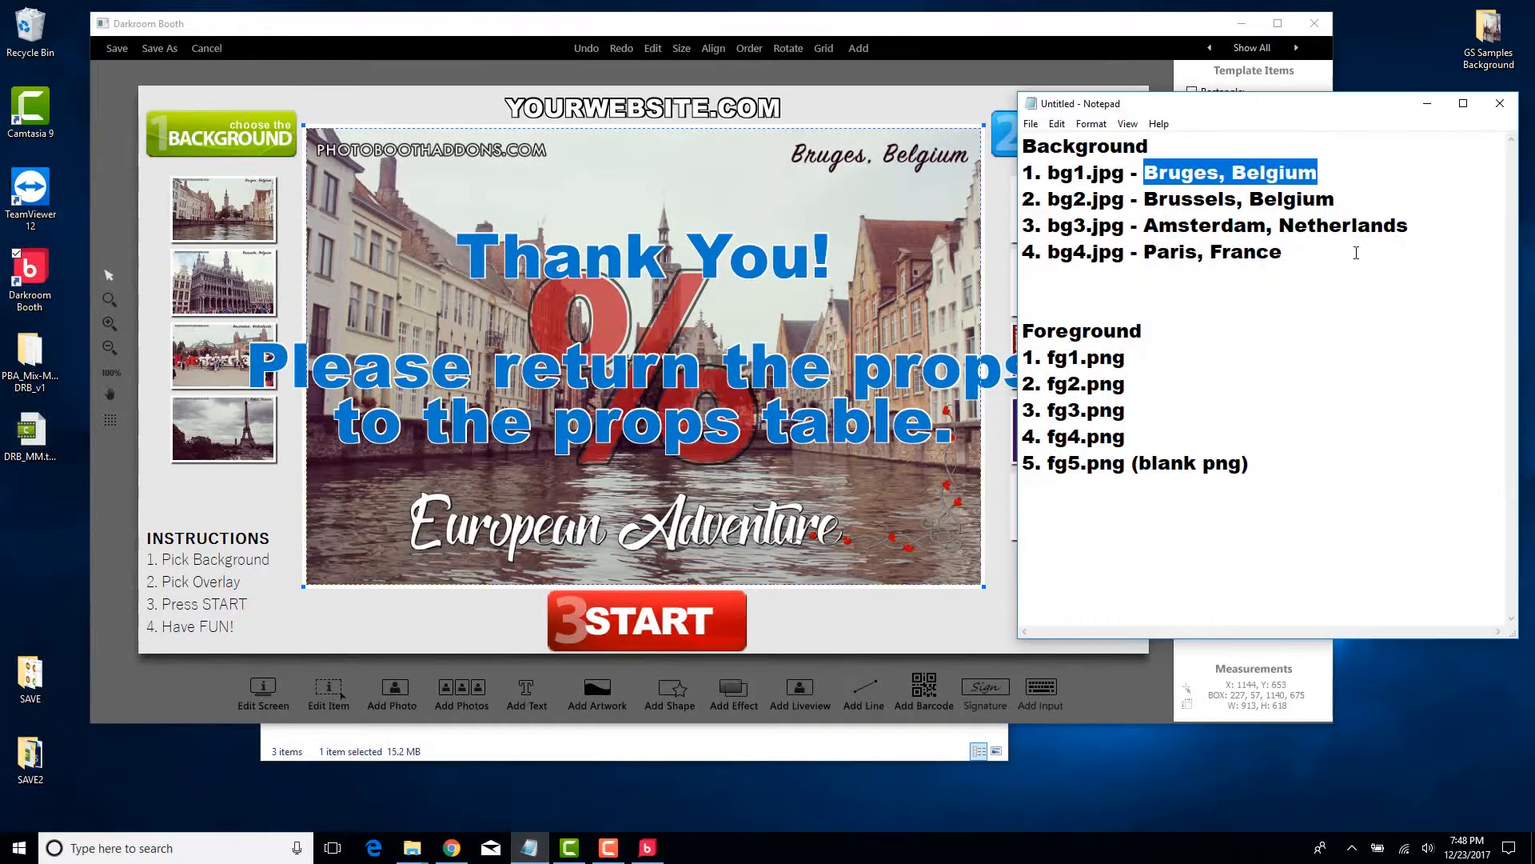
pyautogui.click(1357, 194)
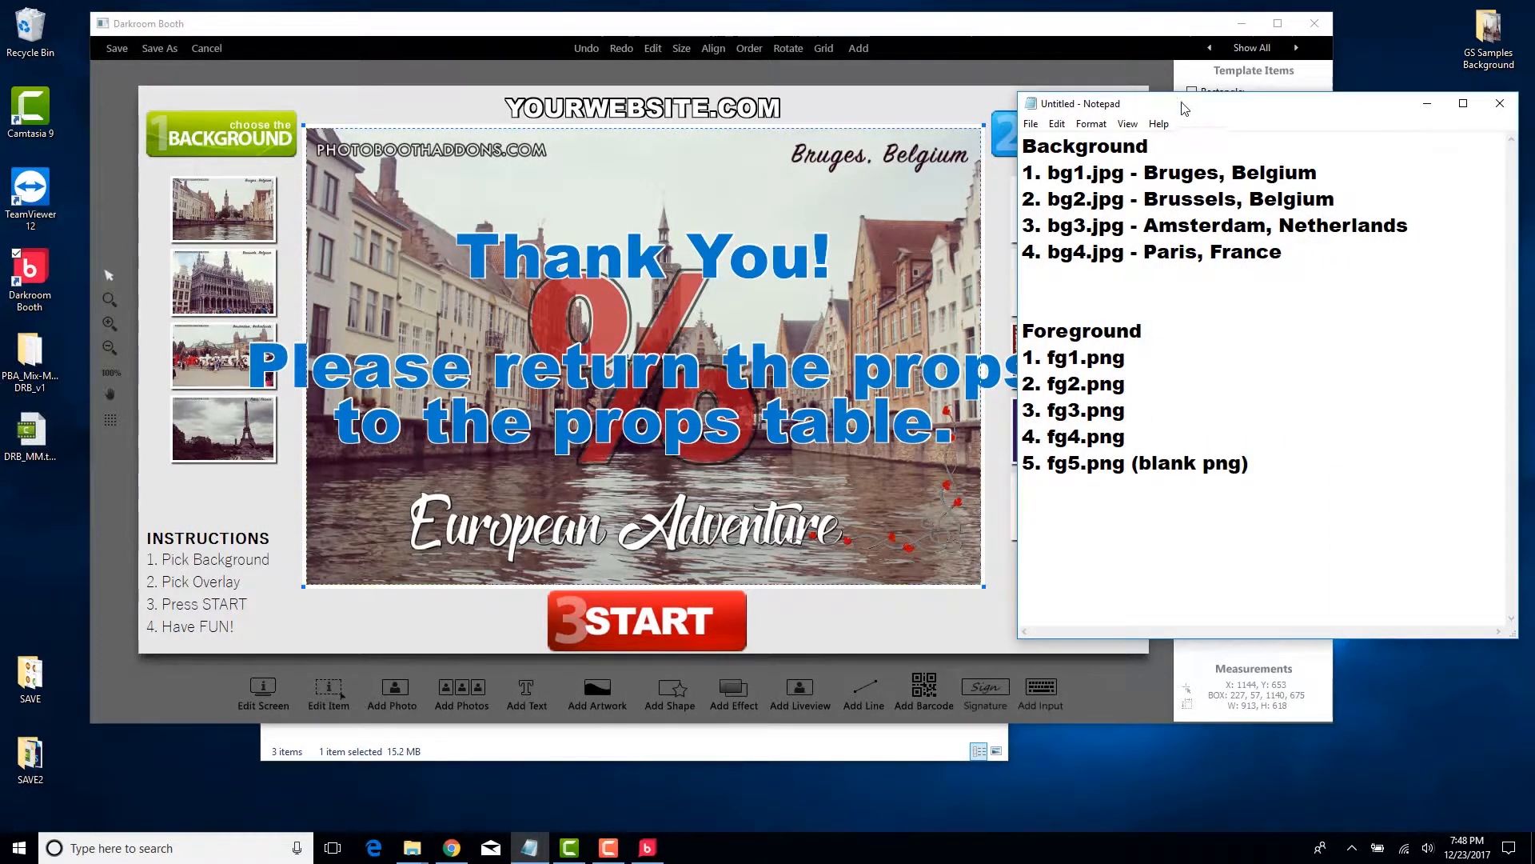
pyautogui.moveTo(1185, 109); pyautogui.dragTo(1188, 41)
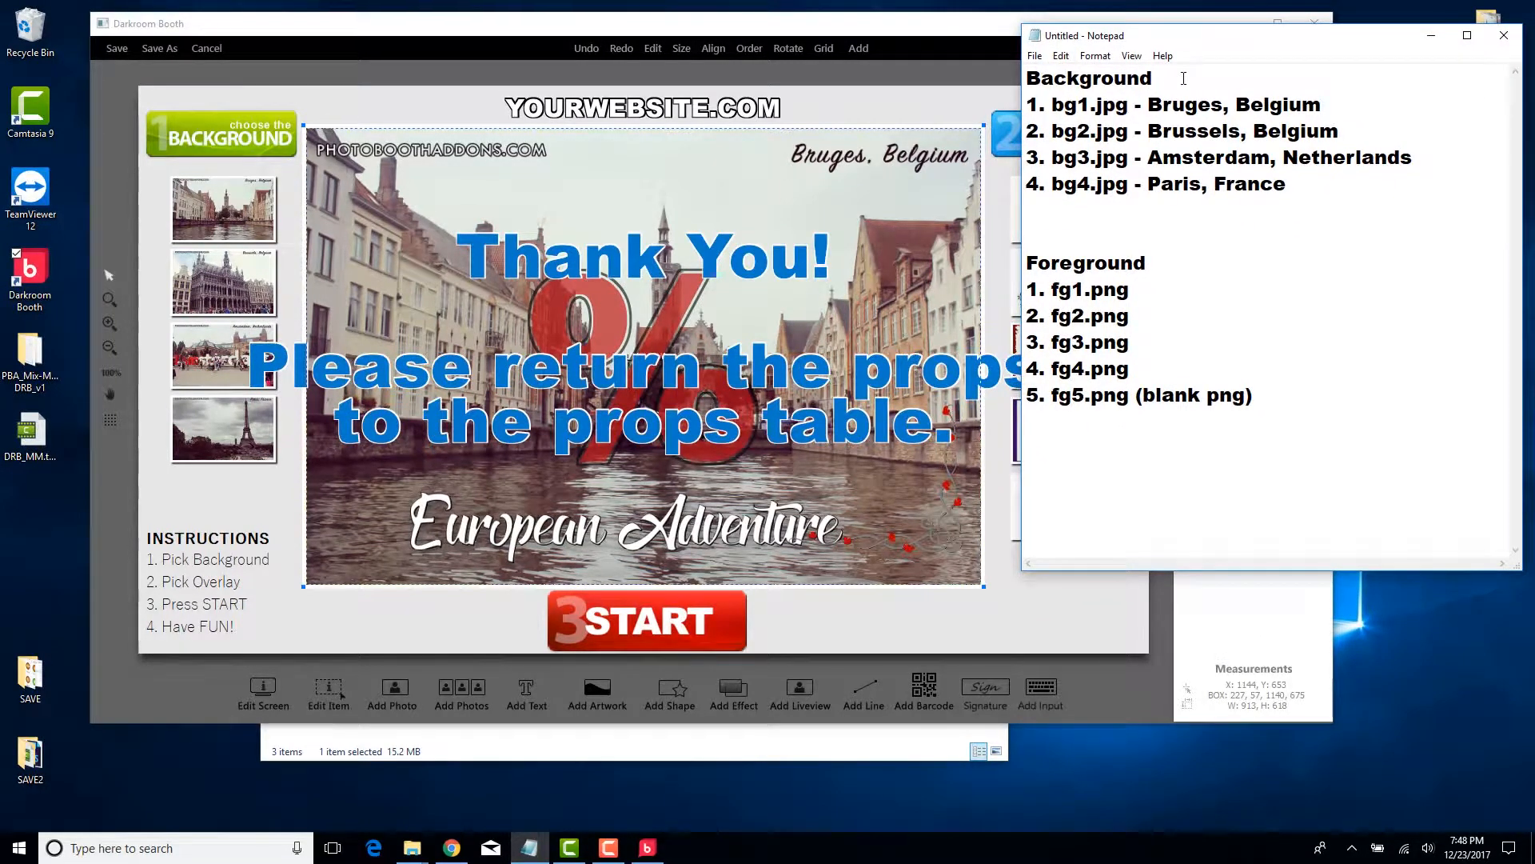
pyautogui.moveTo(1158, 76); pyautogui.dragTo(1027, 67)
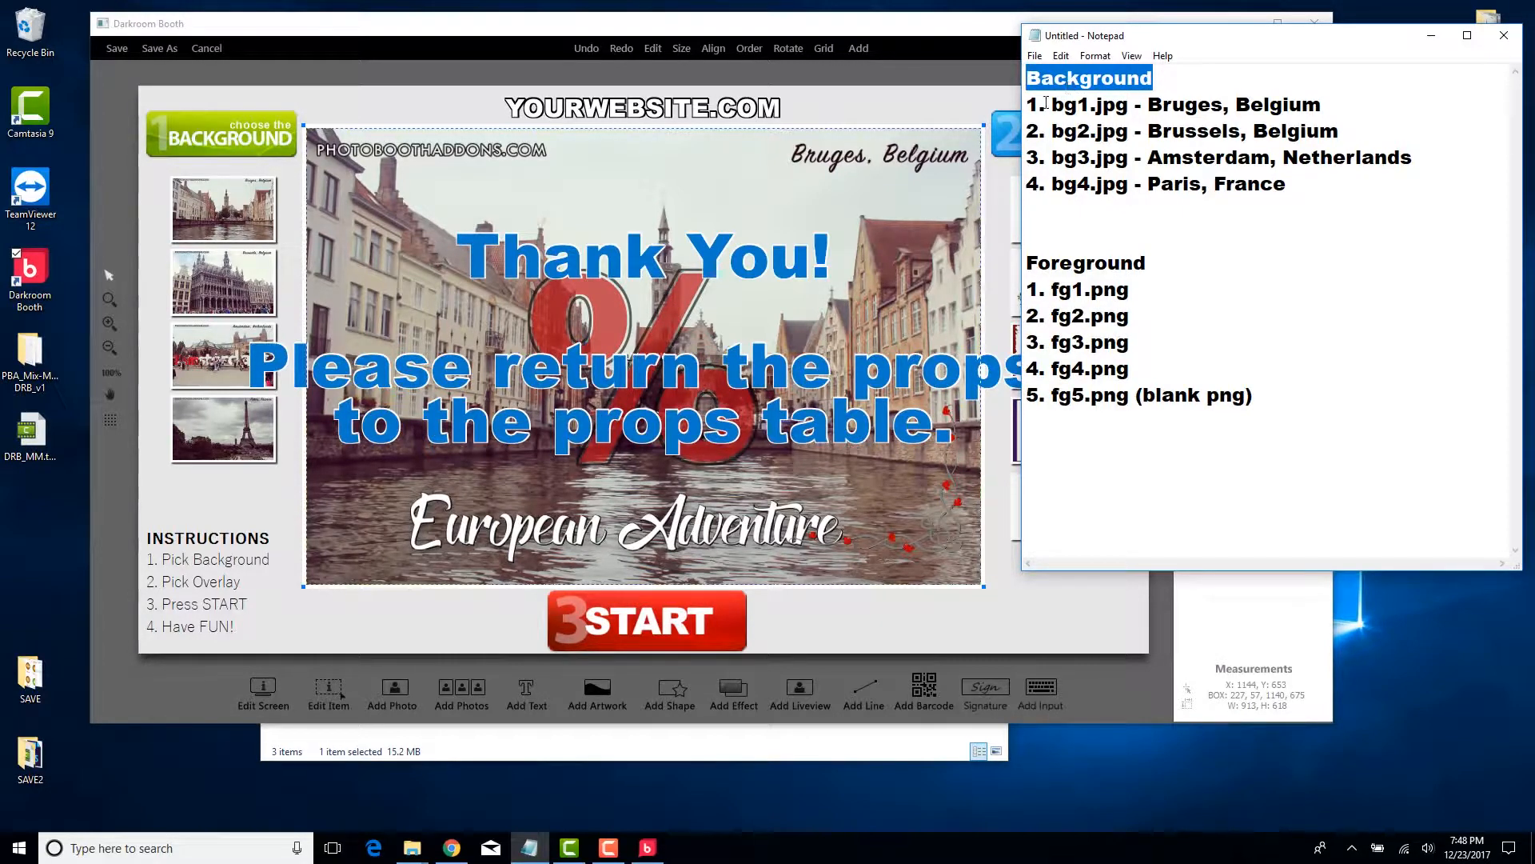
pyautogui.moveTo(1040, 105); pyautogui.dragTo(1026, 185)
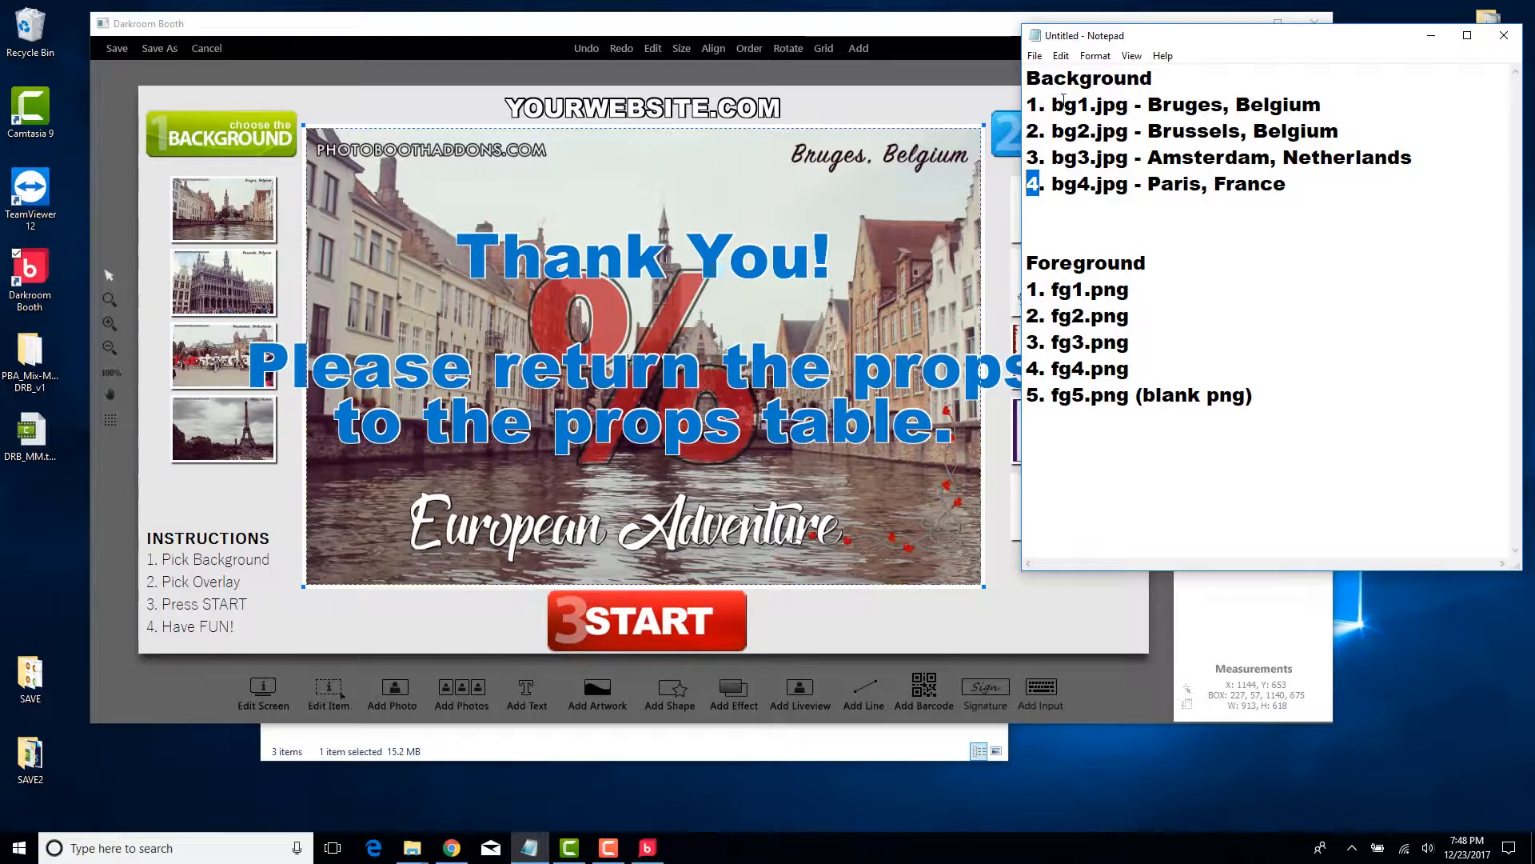
pyautogui.moveTo(1051, 104); pyautogui.dragTo(1130, 158)
pyautogui.moveTo(1148, 104); pyautogui.dragTo(1332, 115)
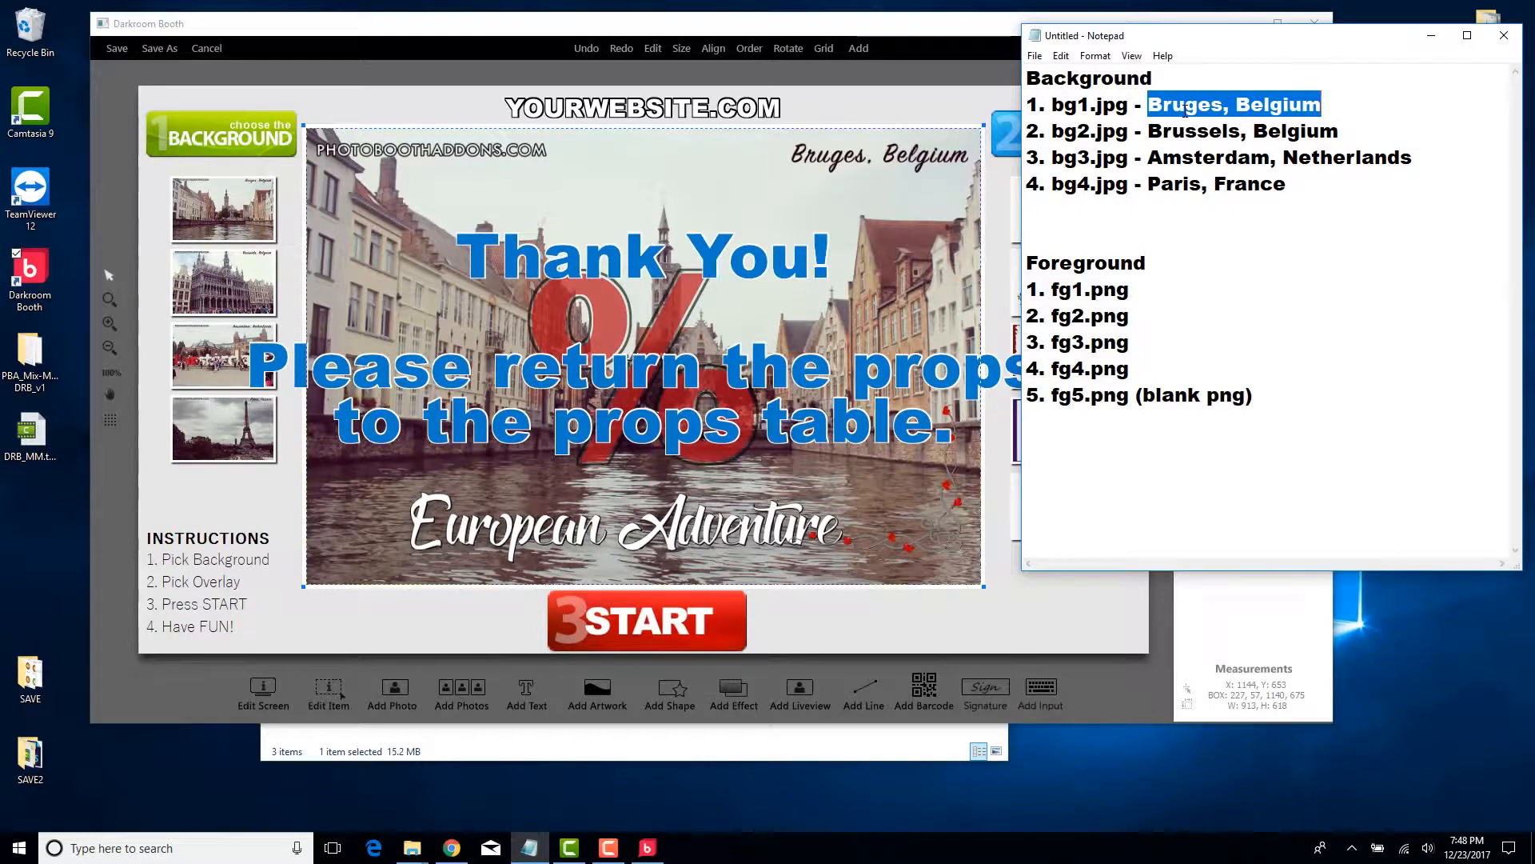
pyautogui.click(1223, 106)
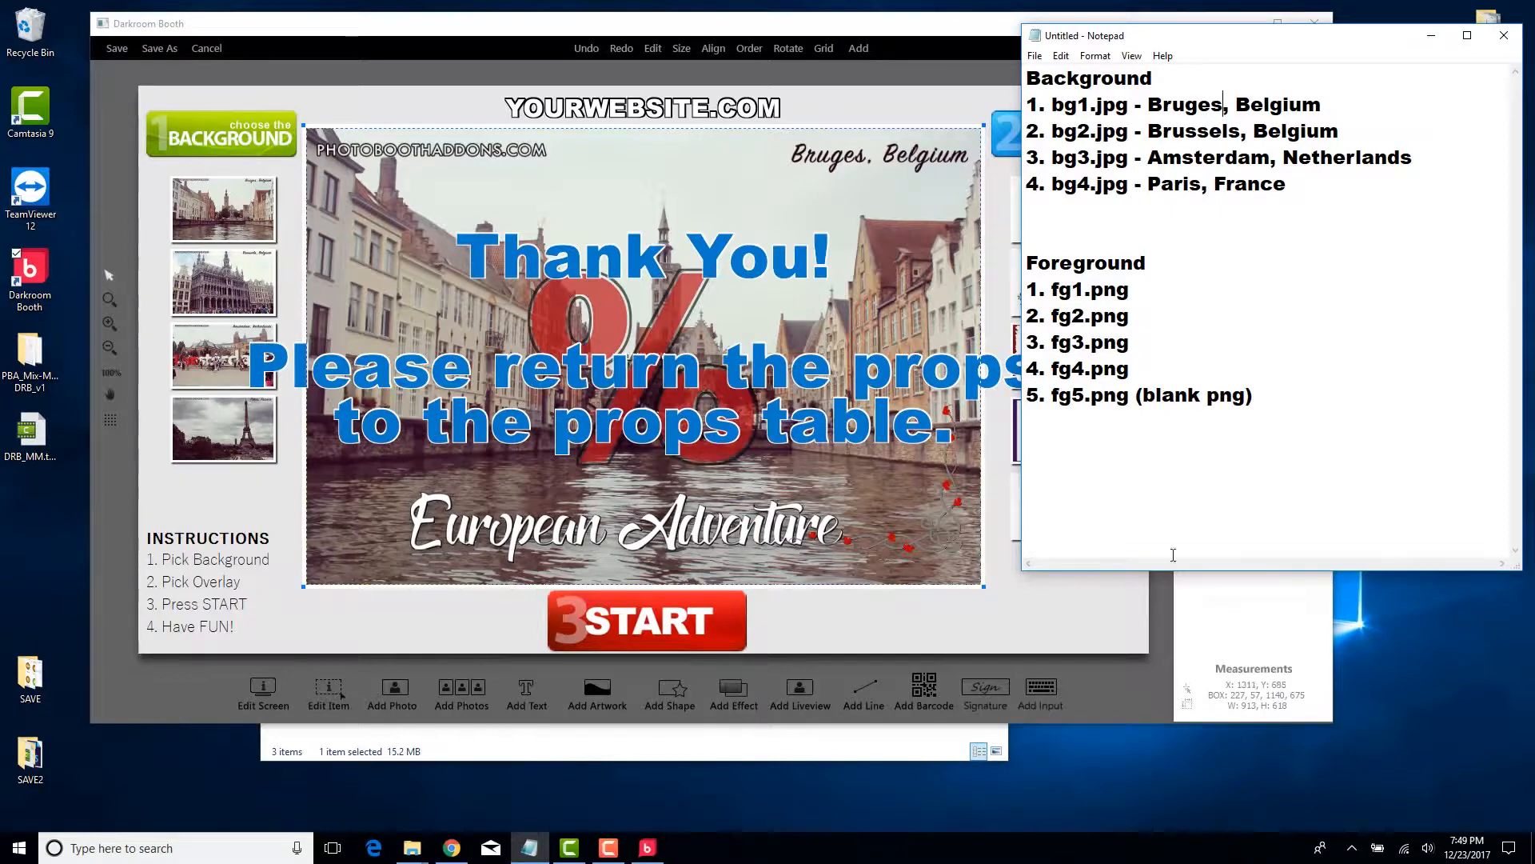
# Step: Return to the Darkroom Booth template editor and open the large bg1.jpg graphic's graphic list for editing
pyautogui.click(422, 262)
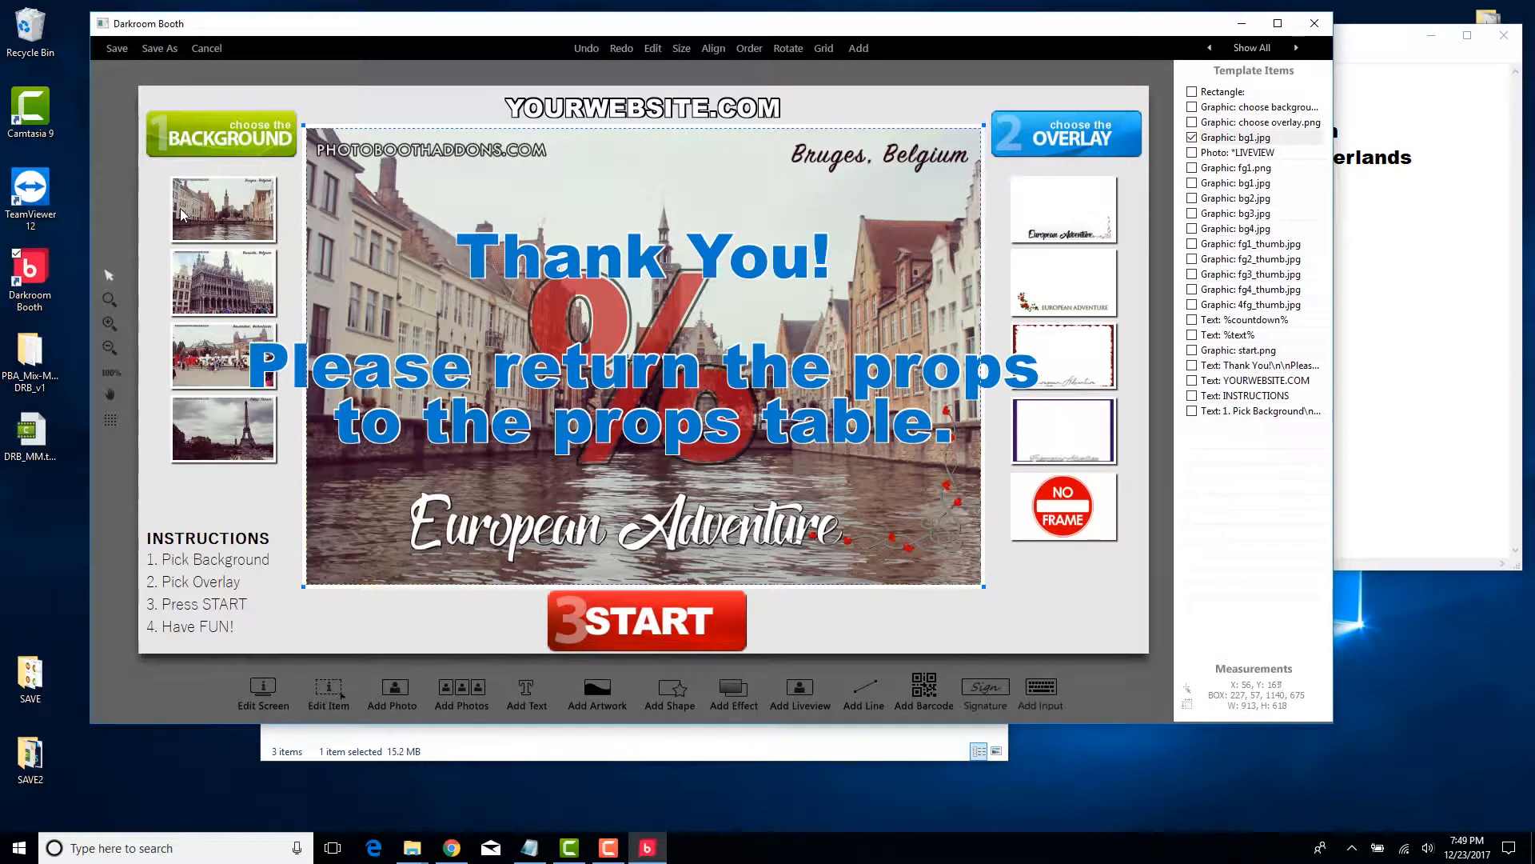
pyautogui.doubleClick(1242, 140)
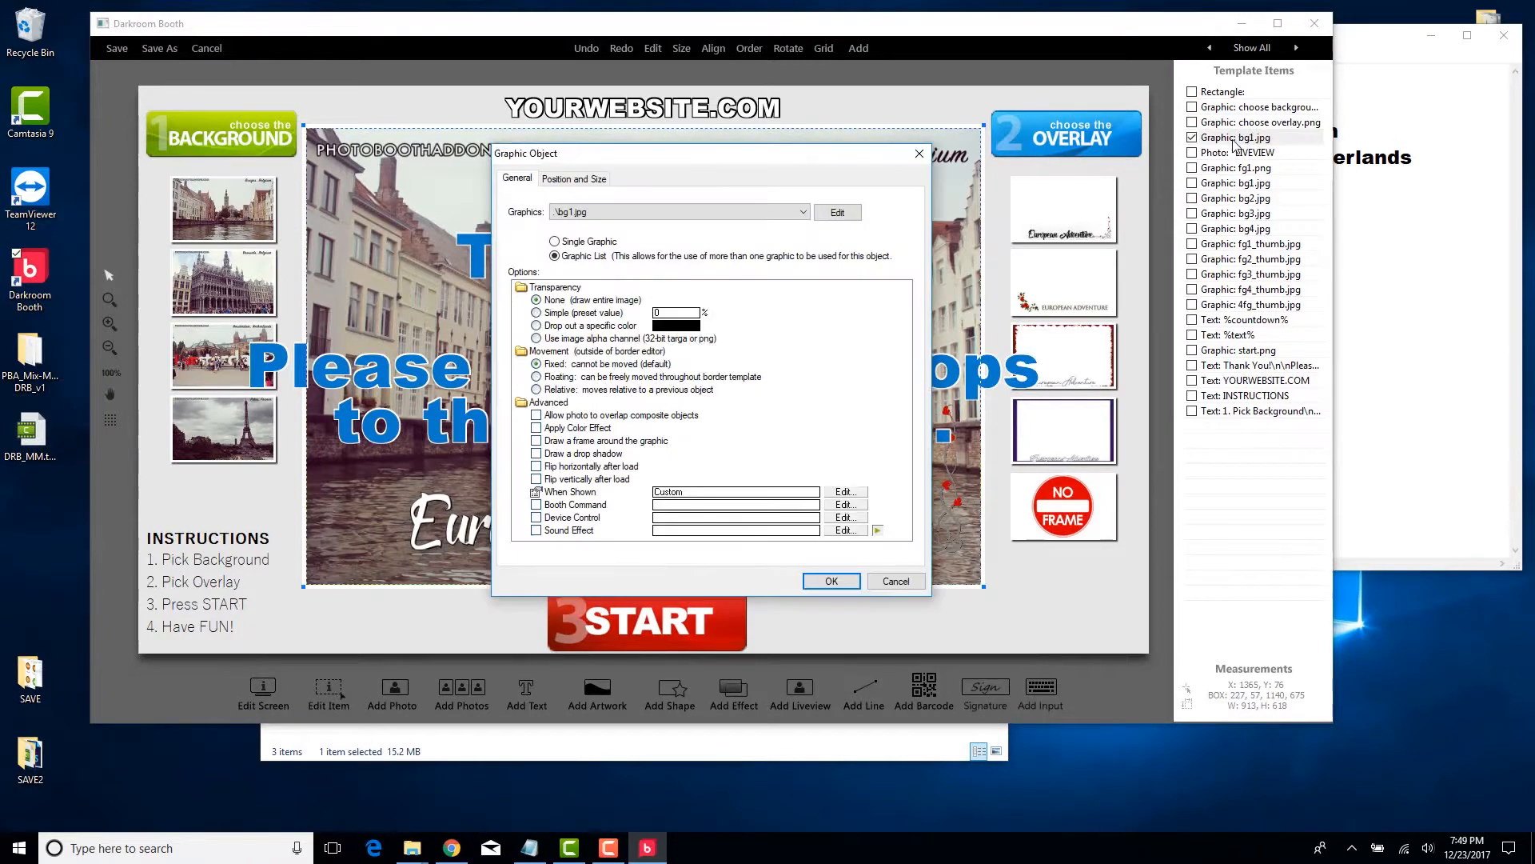
pyautogui.moveTo(728, 165); pyautogui.dragTo(556, 179)
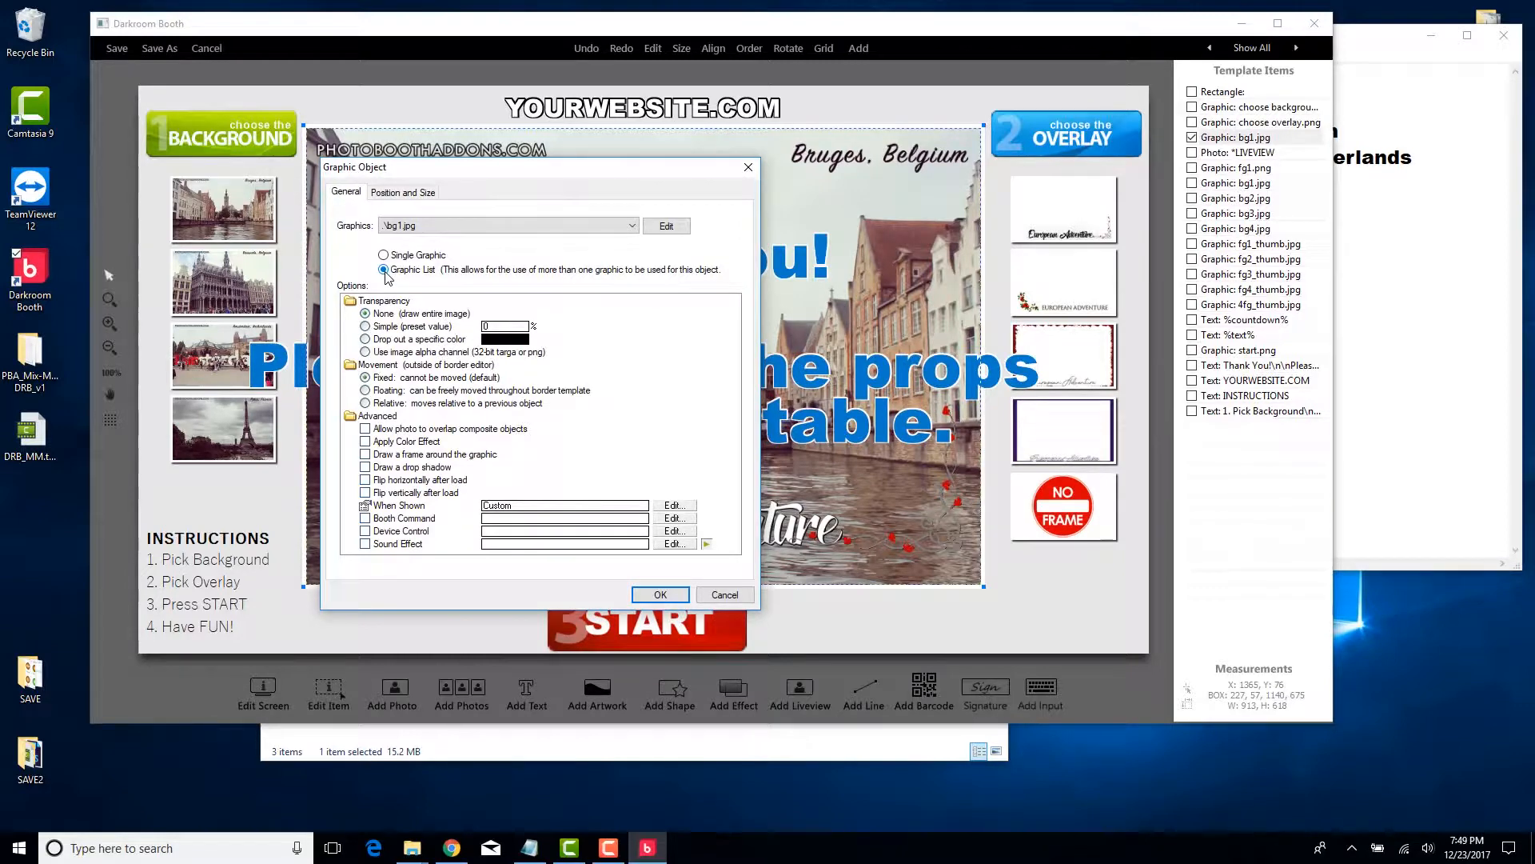
pyautogui.click(556, 229)
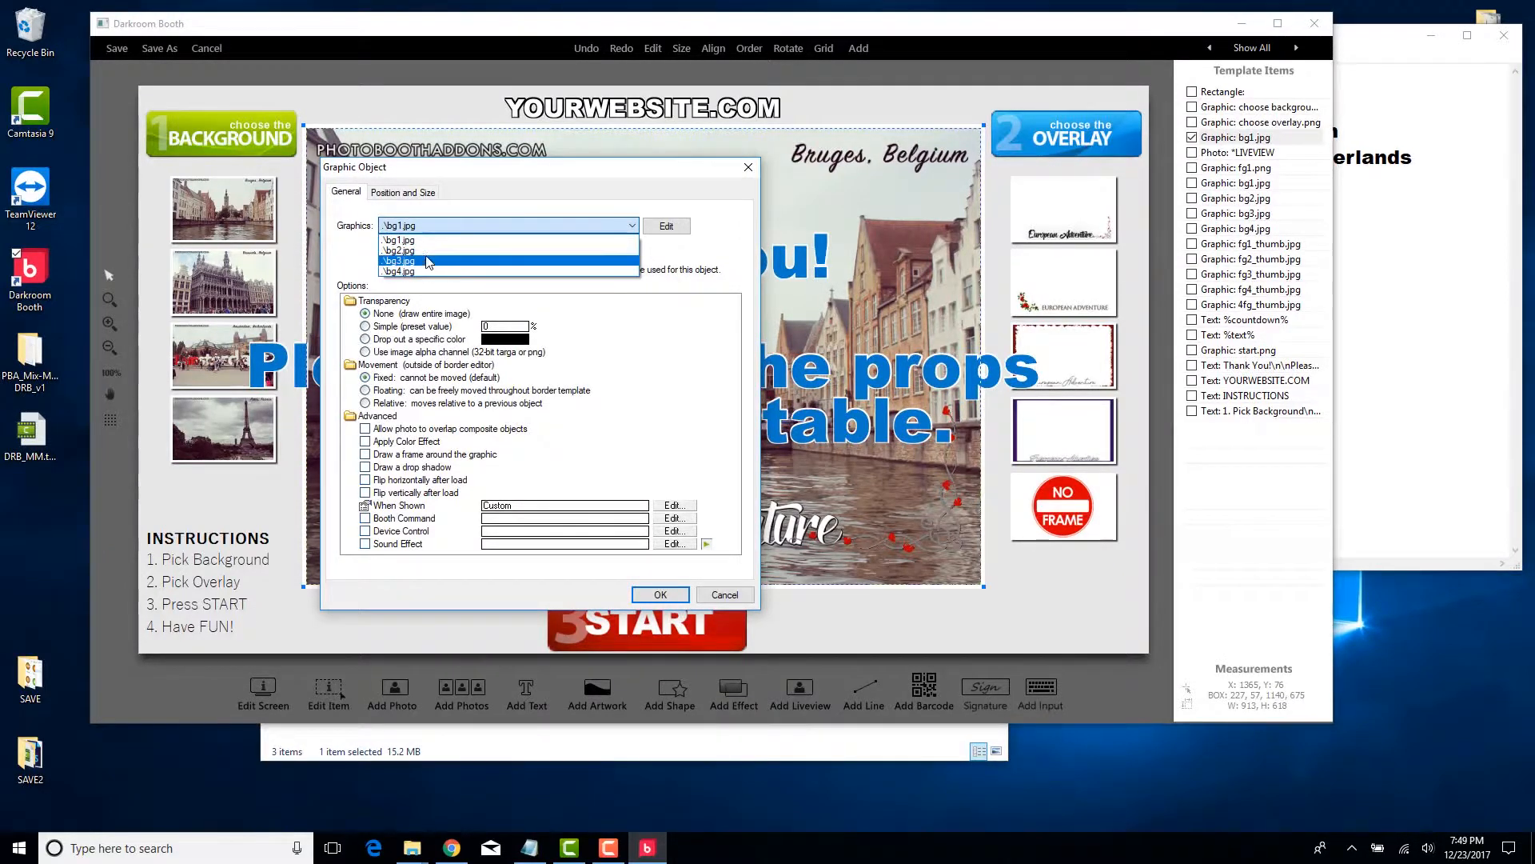
pyautogui.click(604, 197)
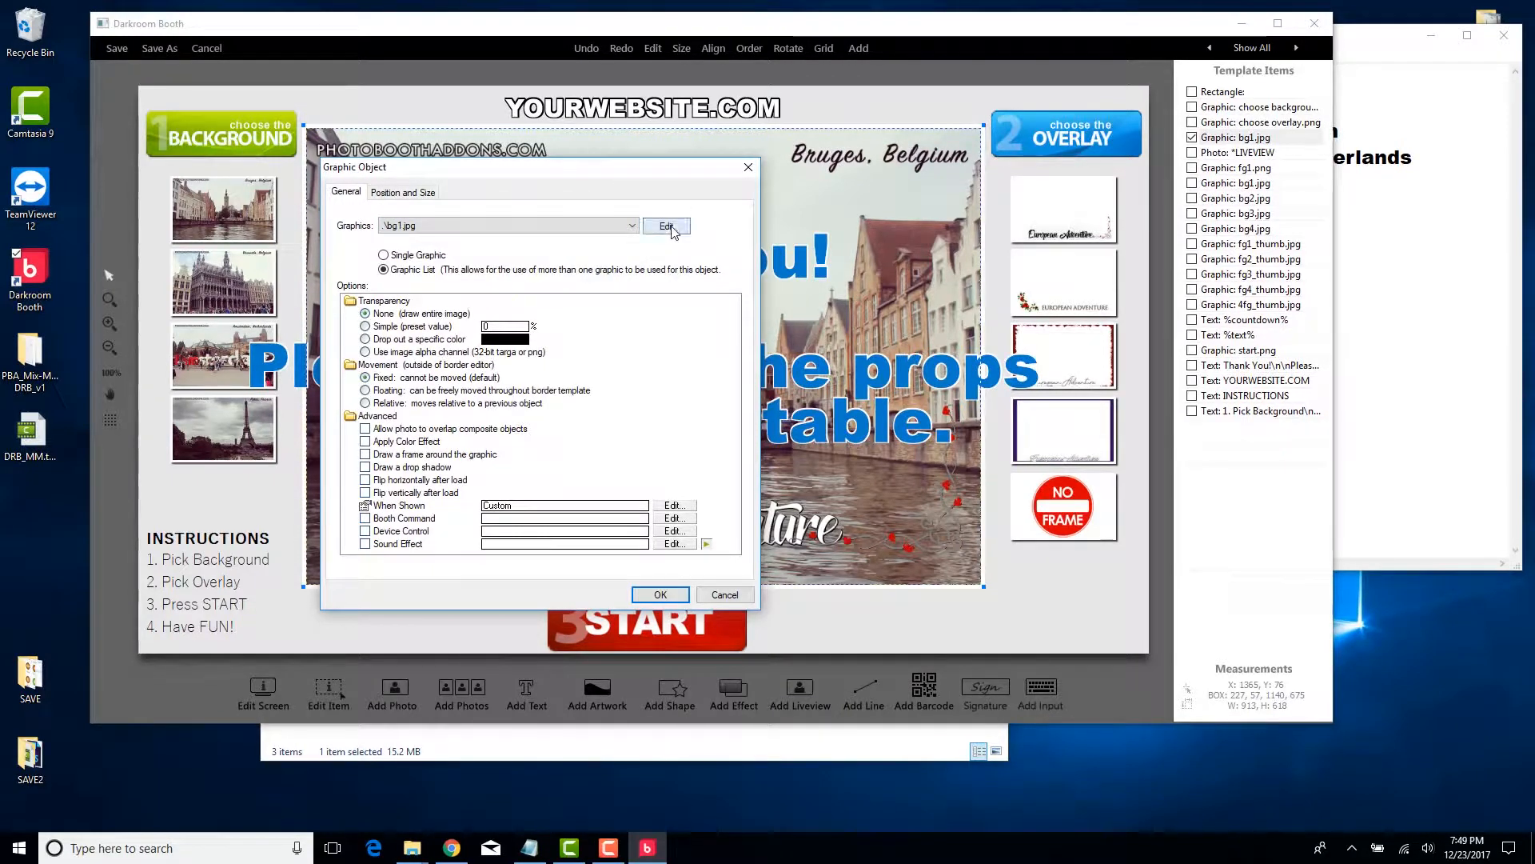
pyautogui.click(667, 227)
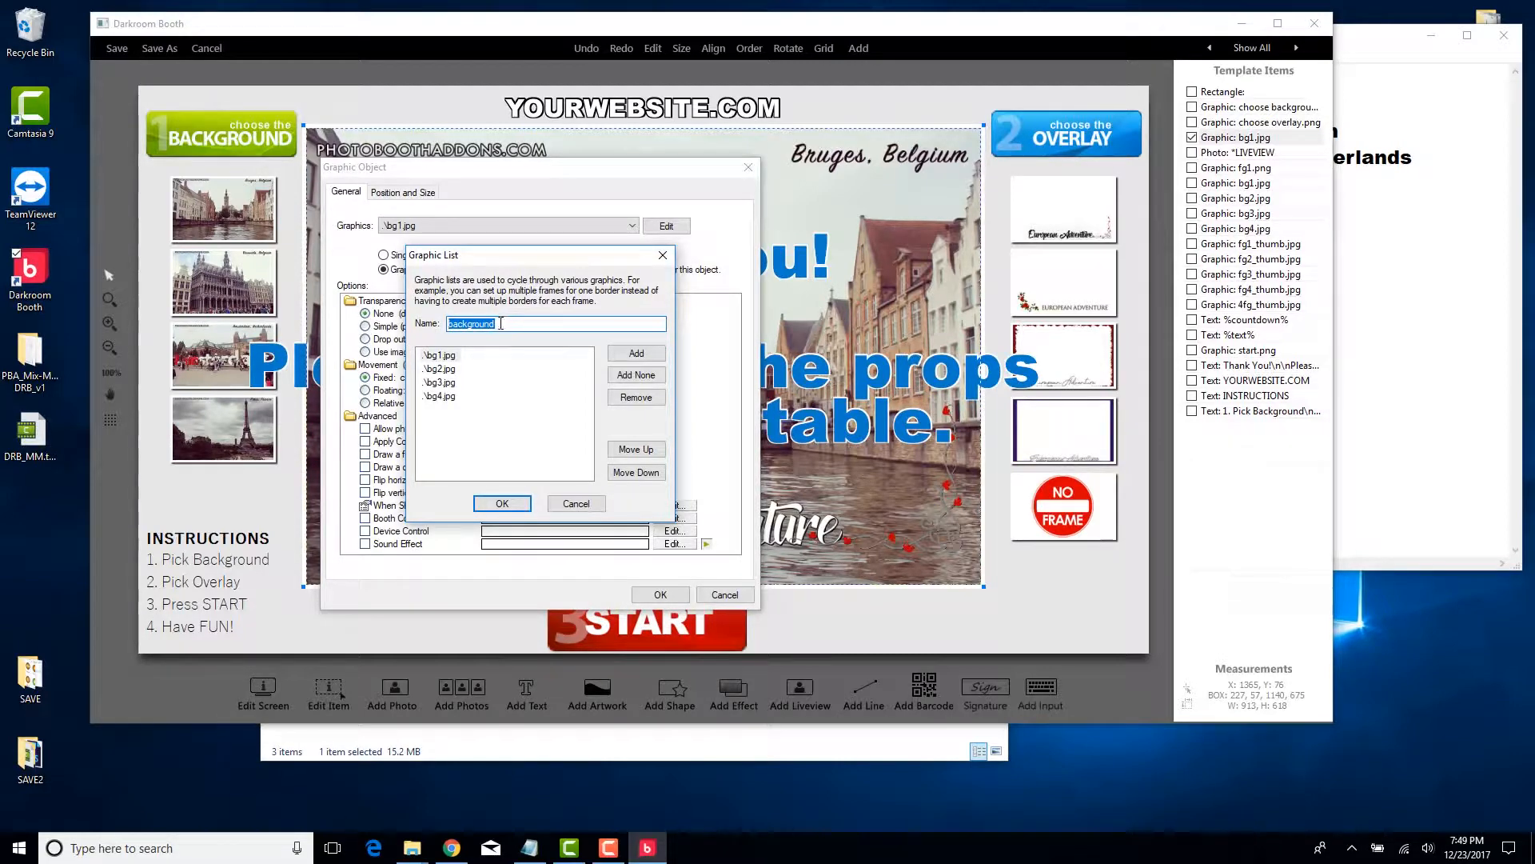
# Step: Check the graphic list's entries bg1.jpg to bg4.jpg and its name, background
pyautogui.click(442, 356)
pyautogui.click(444, 369)
pyautogui.click(445, 383)
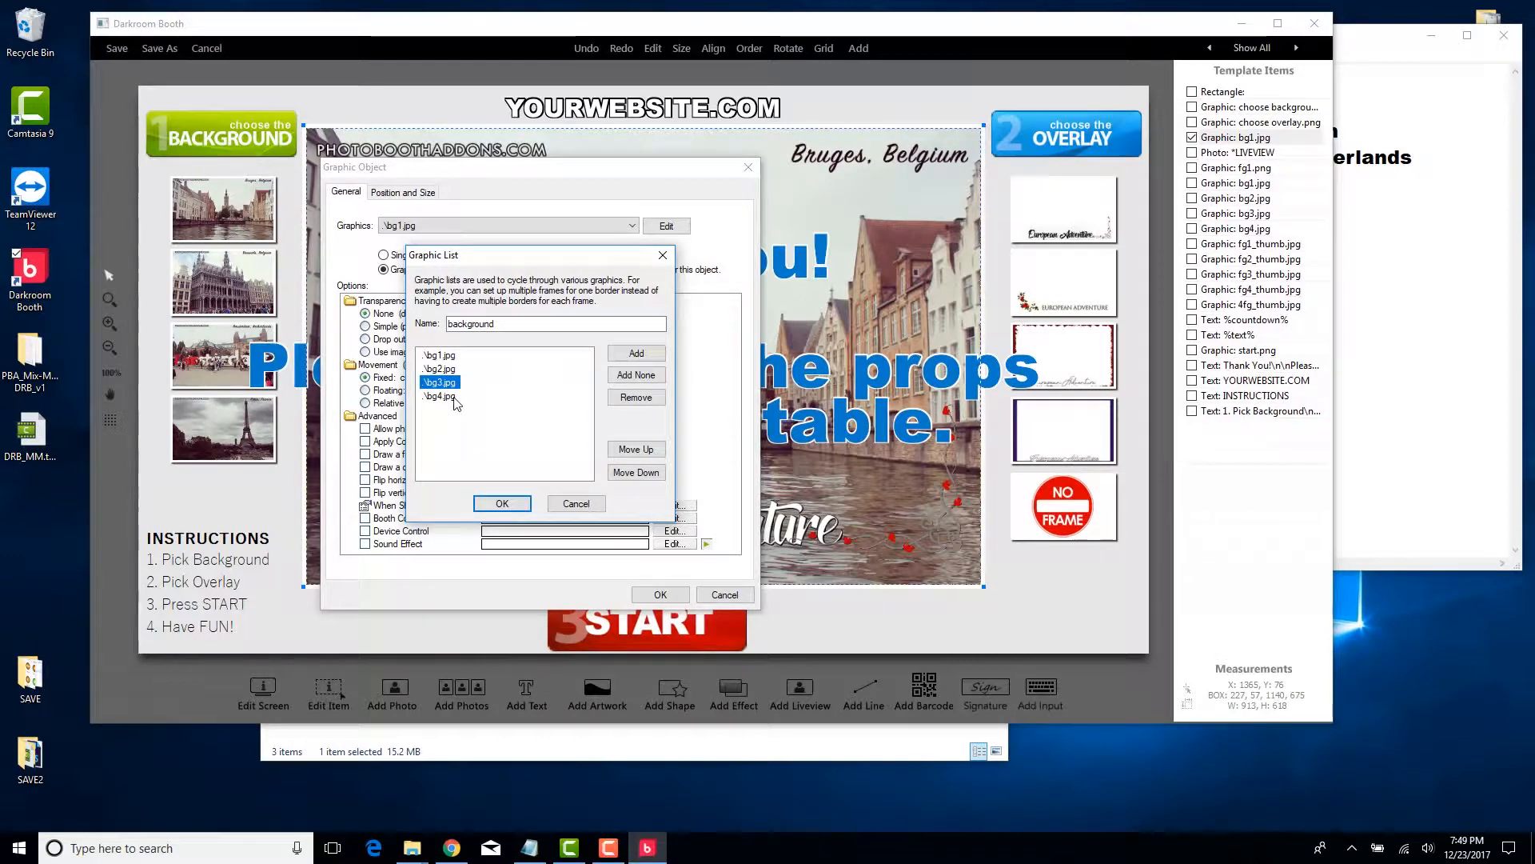
pyautogui.click(454, 398)
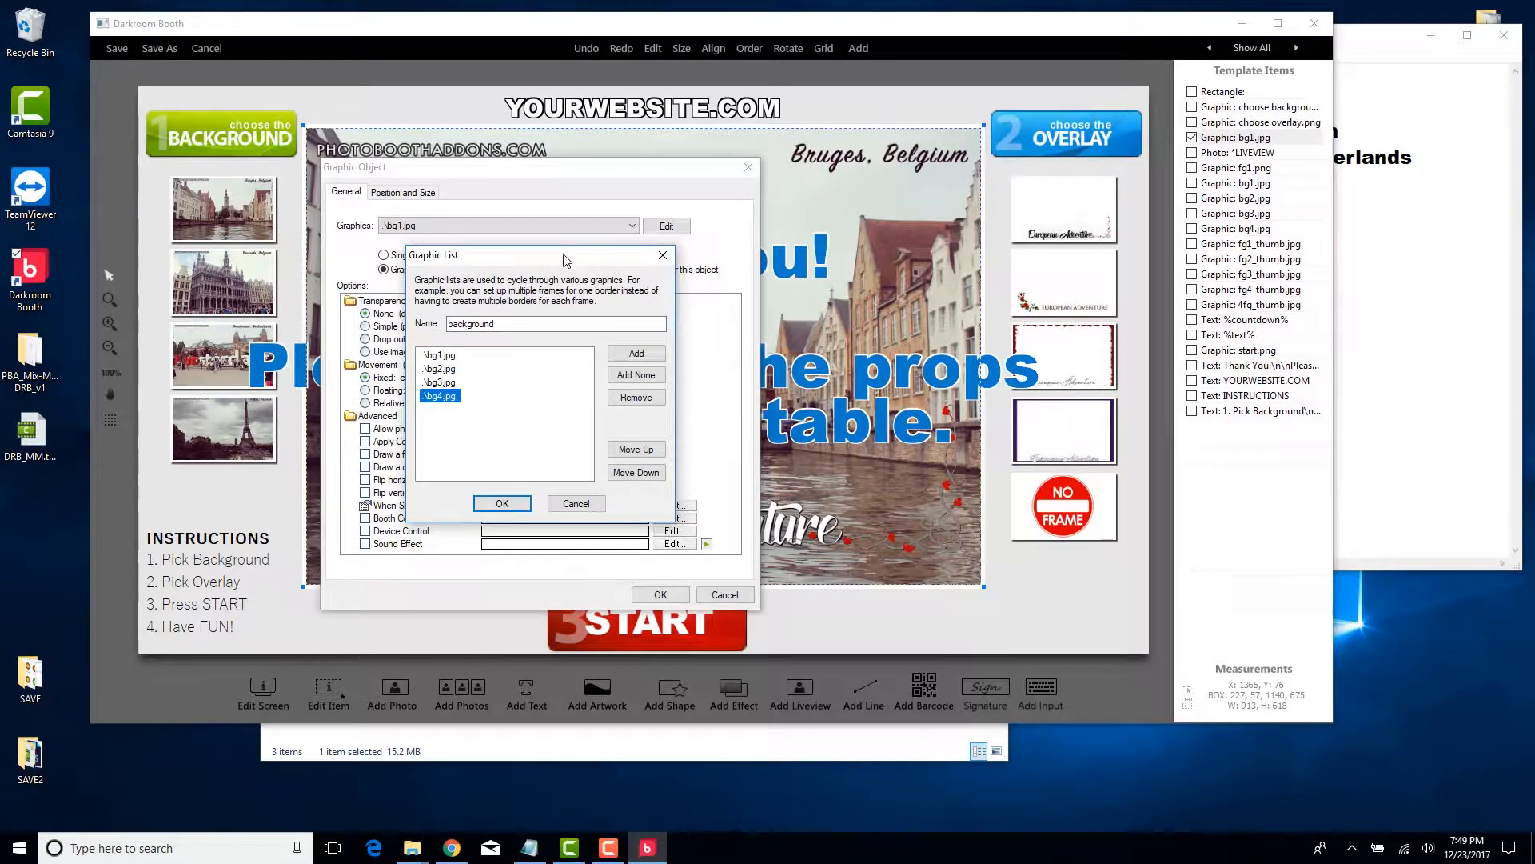
pyautogui.moveTo(564, 258); pyautogui.dragTo(543, 277)
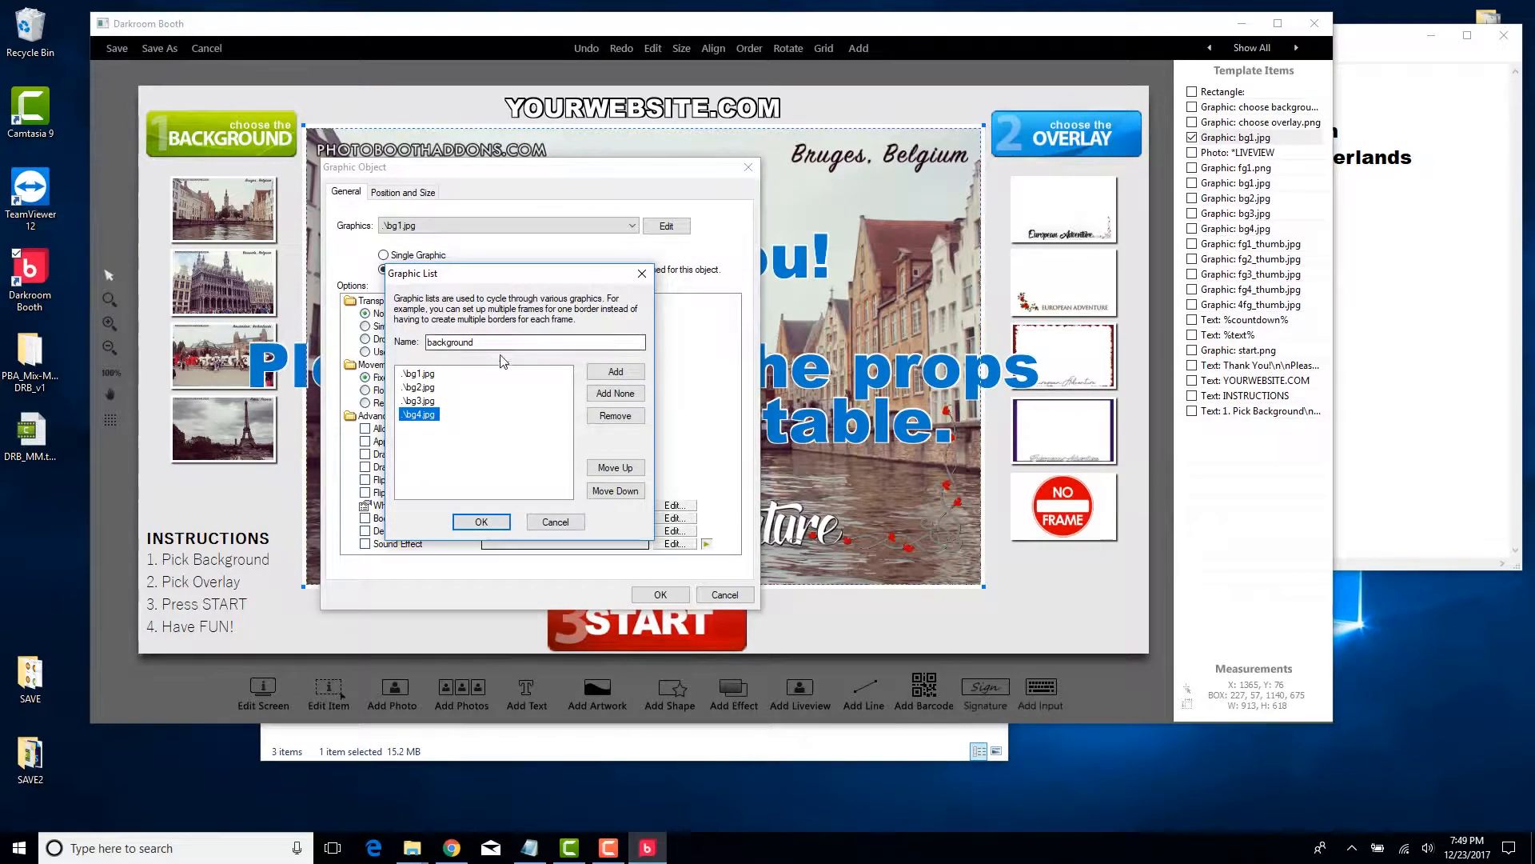
pyautogui.doubleClick(489, 343)
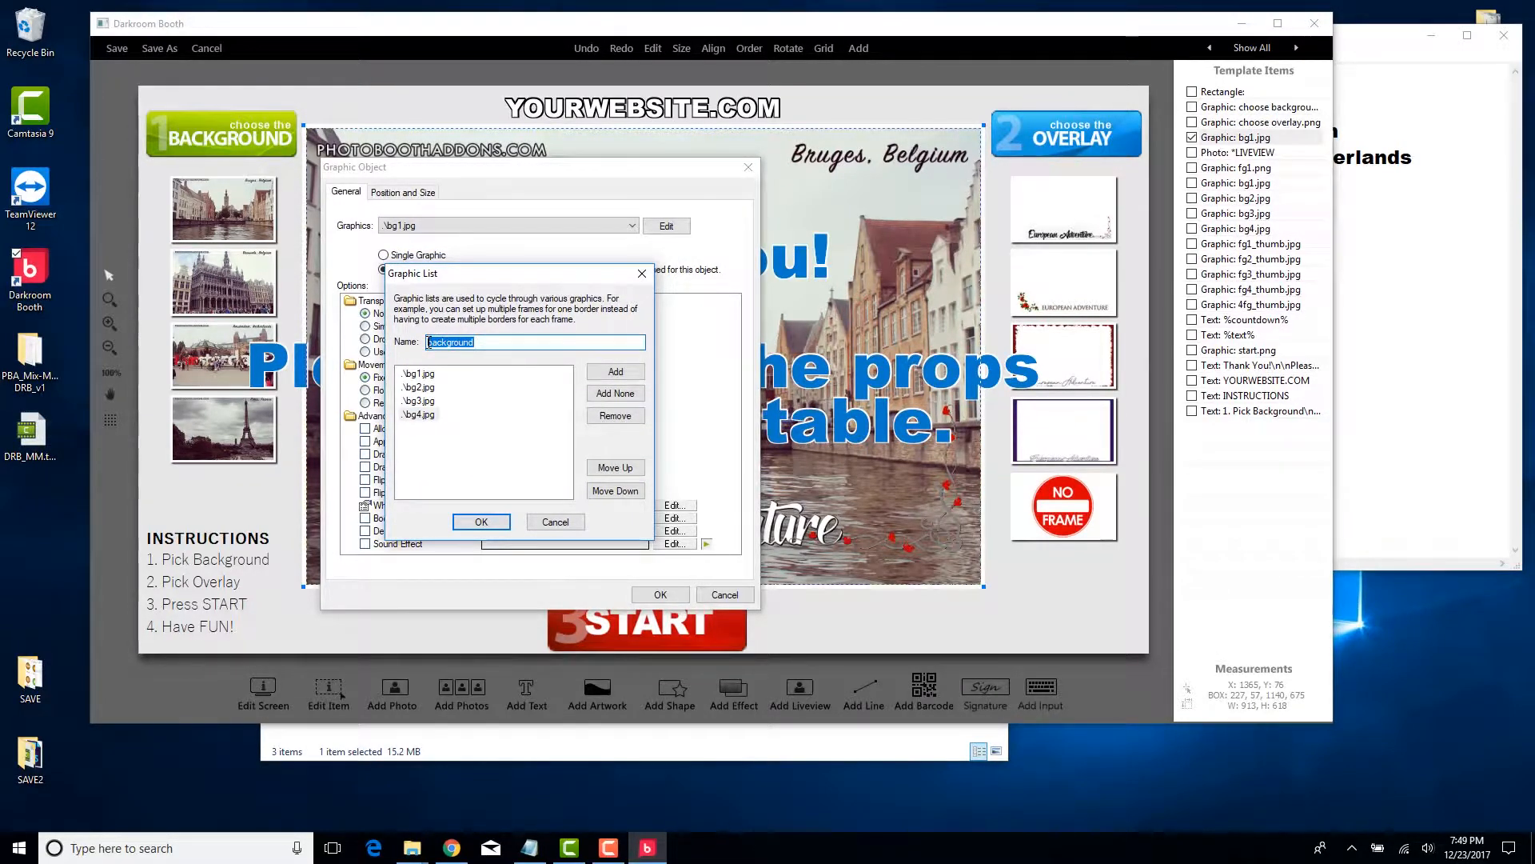
# Step: Remove all four images, bg4.jpg through bg1.jpg, from the background graphic list
pyautogui.click(425, 415)
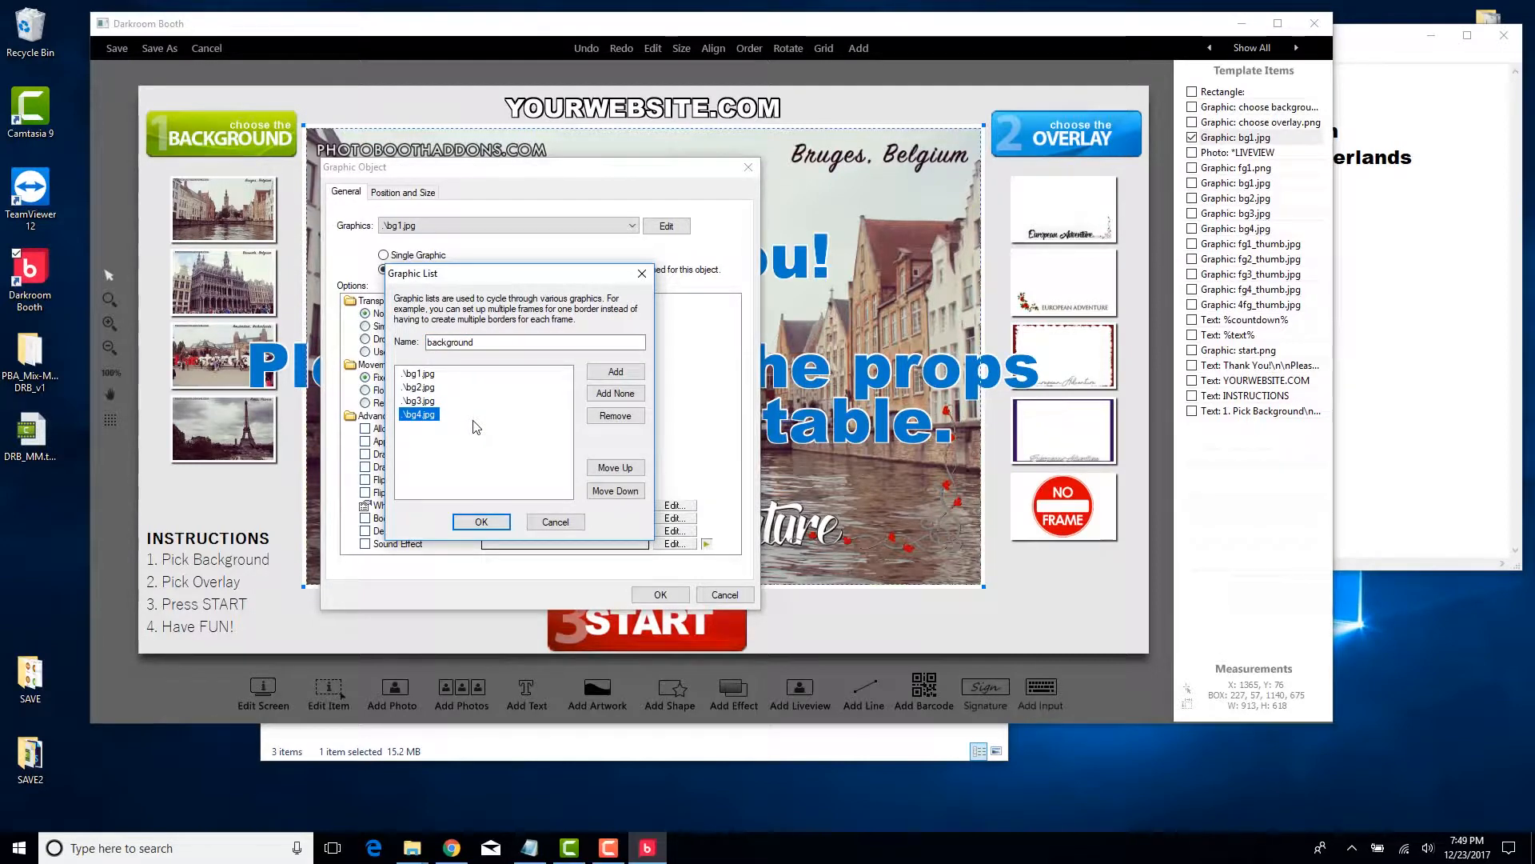
pyautogui.click(613, 416)
pyautogui.click(614, 416)
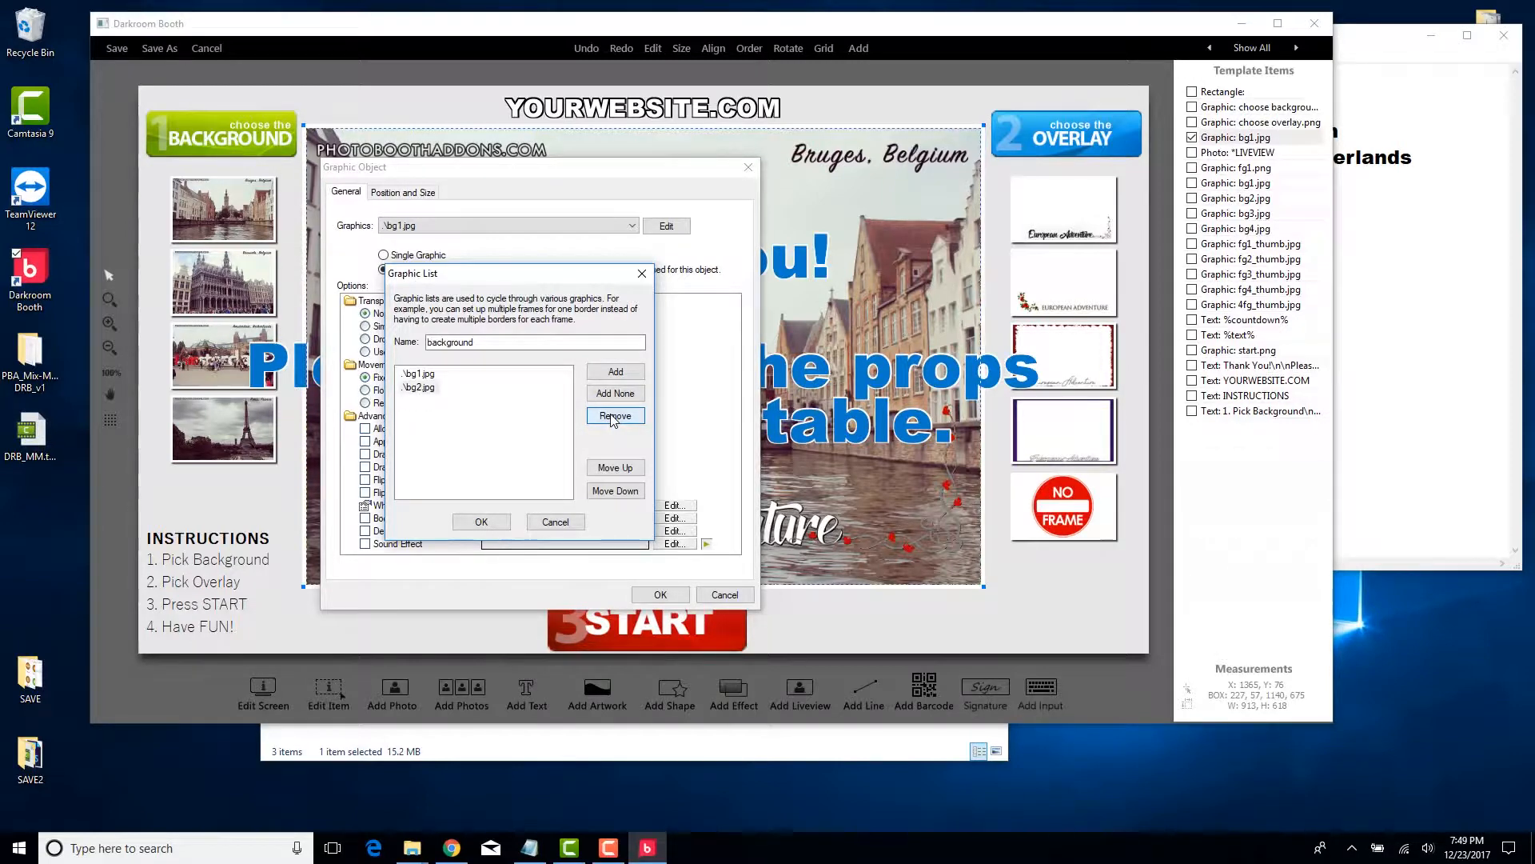
pyautogui.click(613, 416)
pyautogui.click(613, 416)
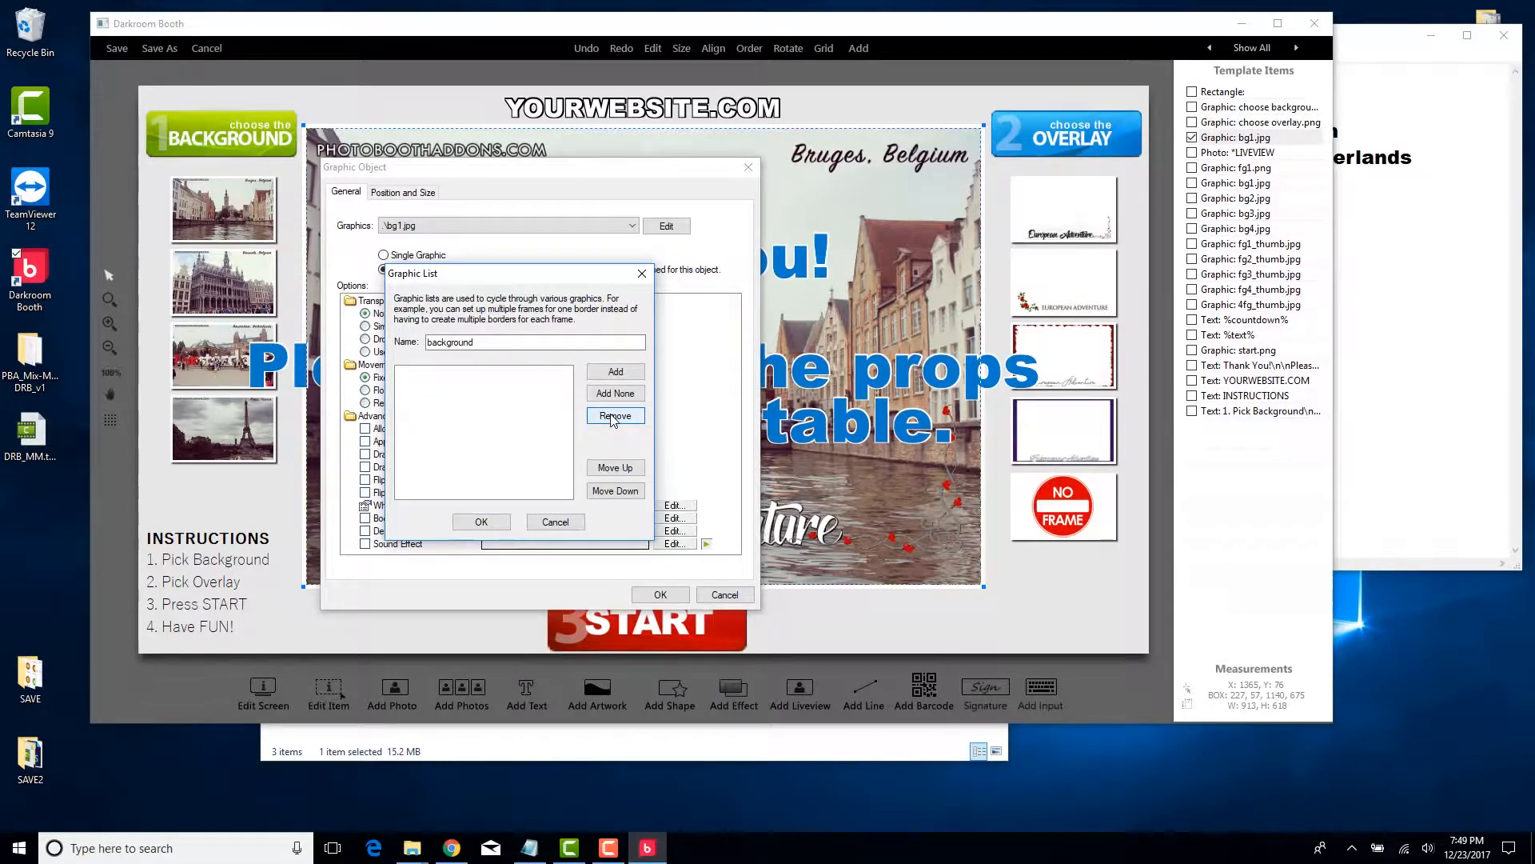
# Step: Add bg1.jpg and bg2.jpg from the GS Samples Background folder to the empty background graphic list
pyautogui.click(621, 374)
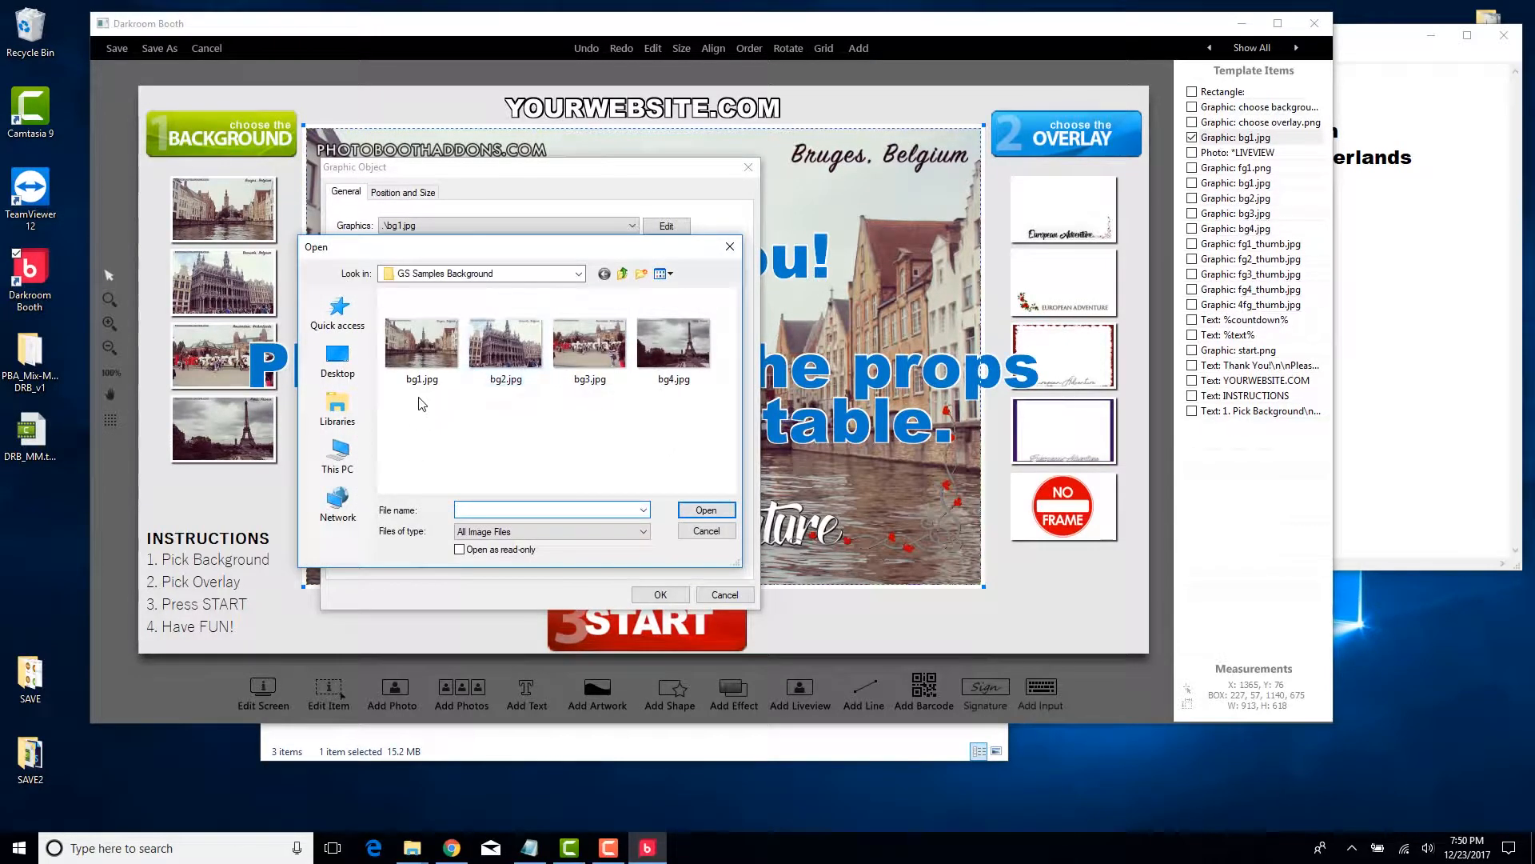
pyautogui.click(427, 357)
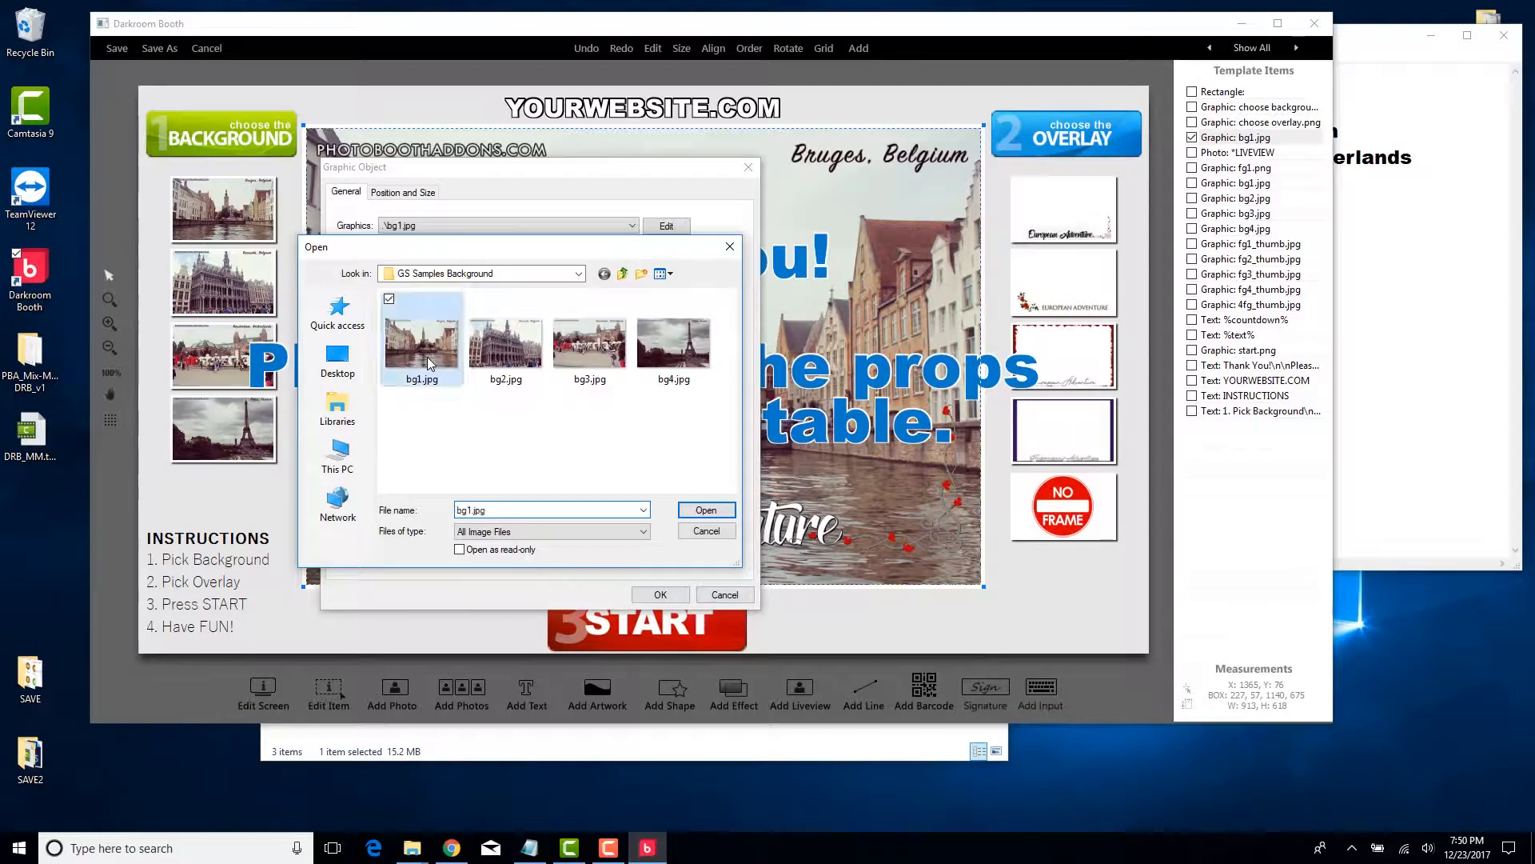
pyautogui.click(706, 511)
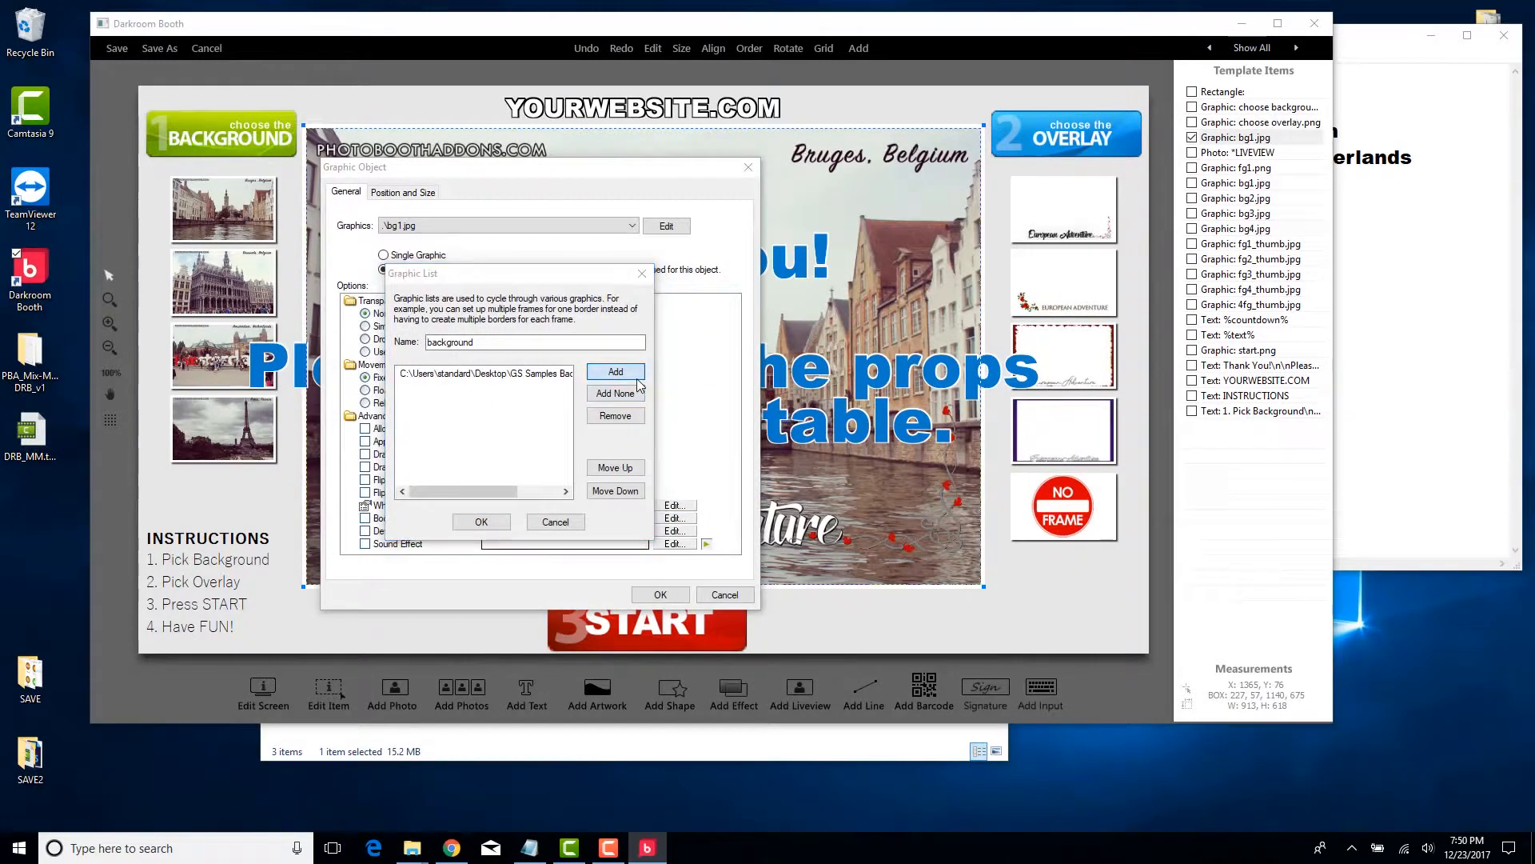
pyautogui.click(629, 372)
pyautogui.click(505, 342)
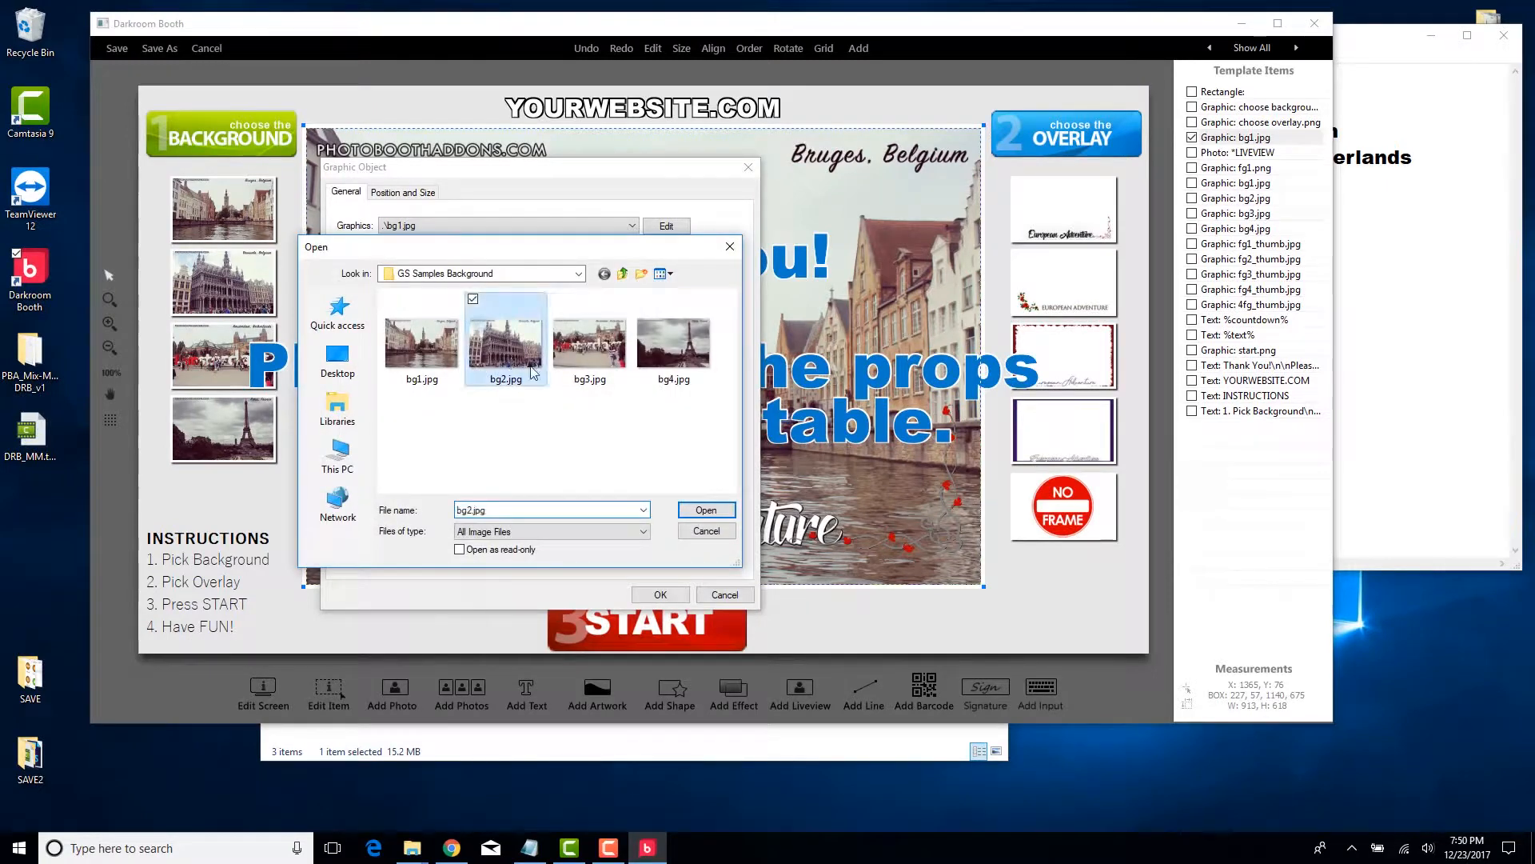
pyautogui.click(706, 511)
# Step: Add bg3.jpg and bg4.jpg from the GS Samples Background folder to the end of the background graphic list
pyautogui.click(628, 373)
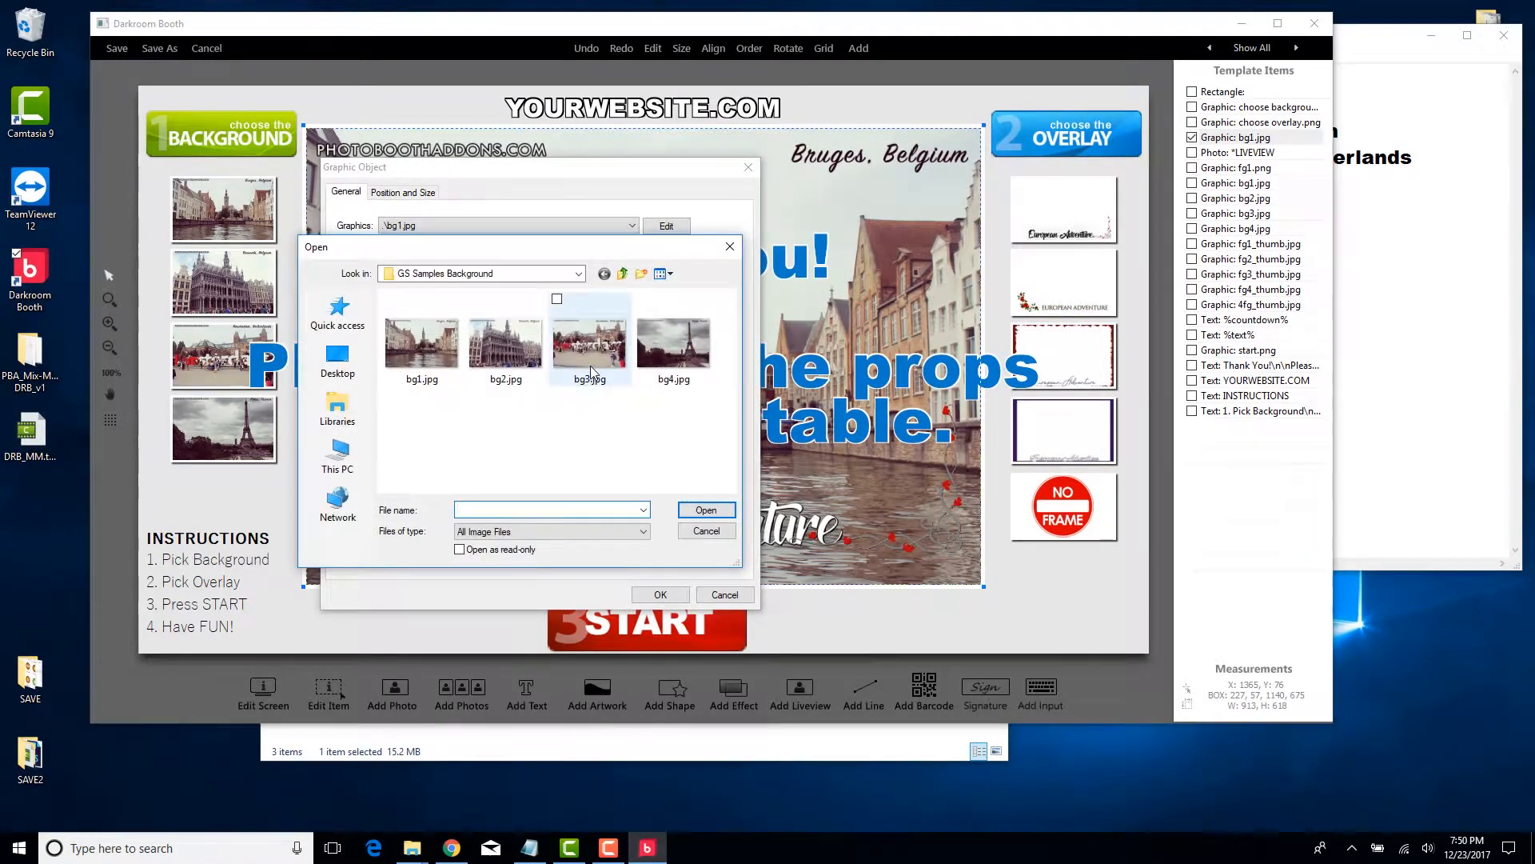
pyautogui.click(591, 368)
pyautogui.click(705, 511)
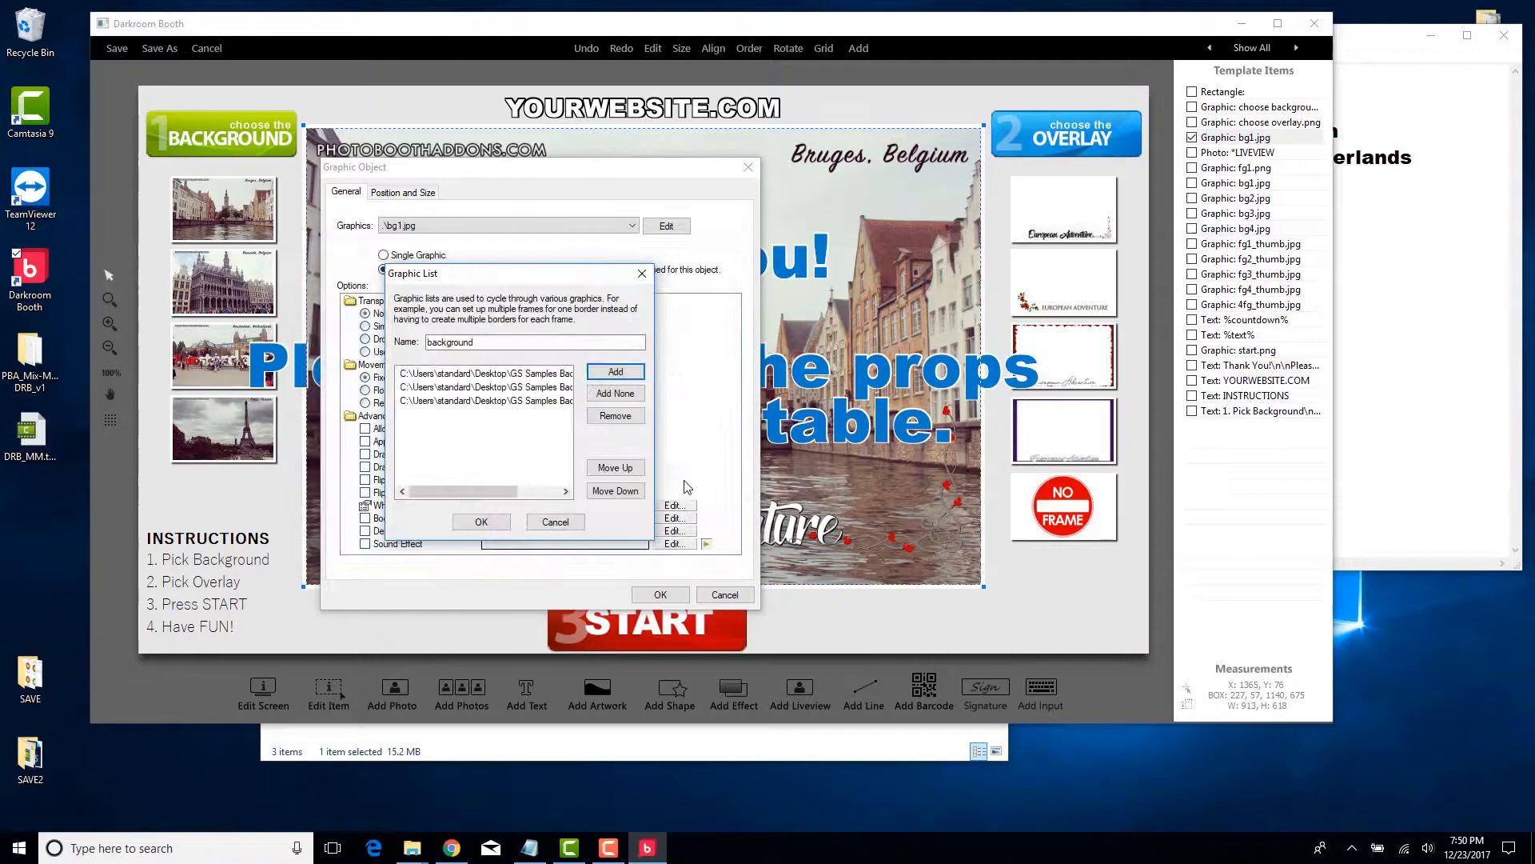
pyautogui.click(616, 373)
pyautogui.click(673, 344)
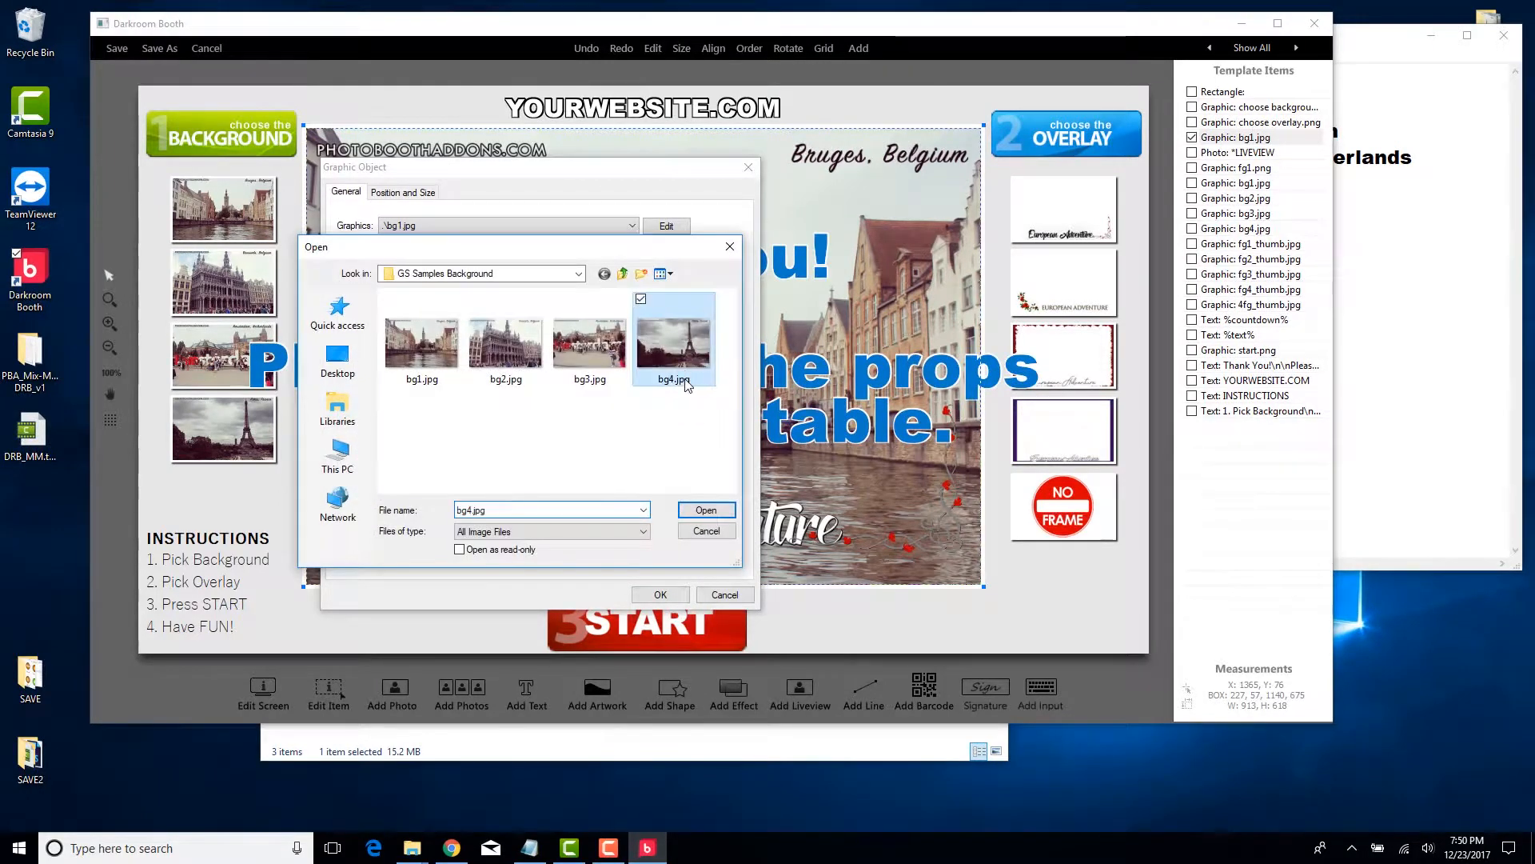
pyautogui.click(707, 510)
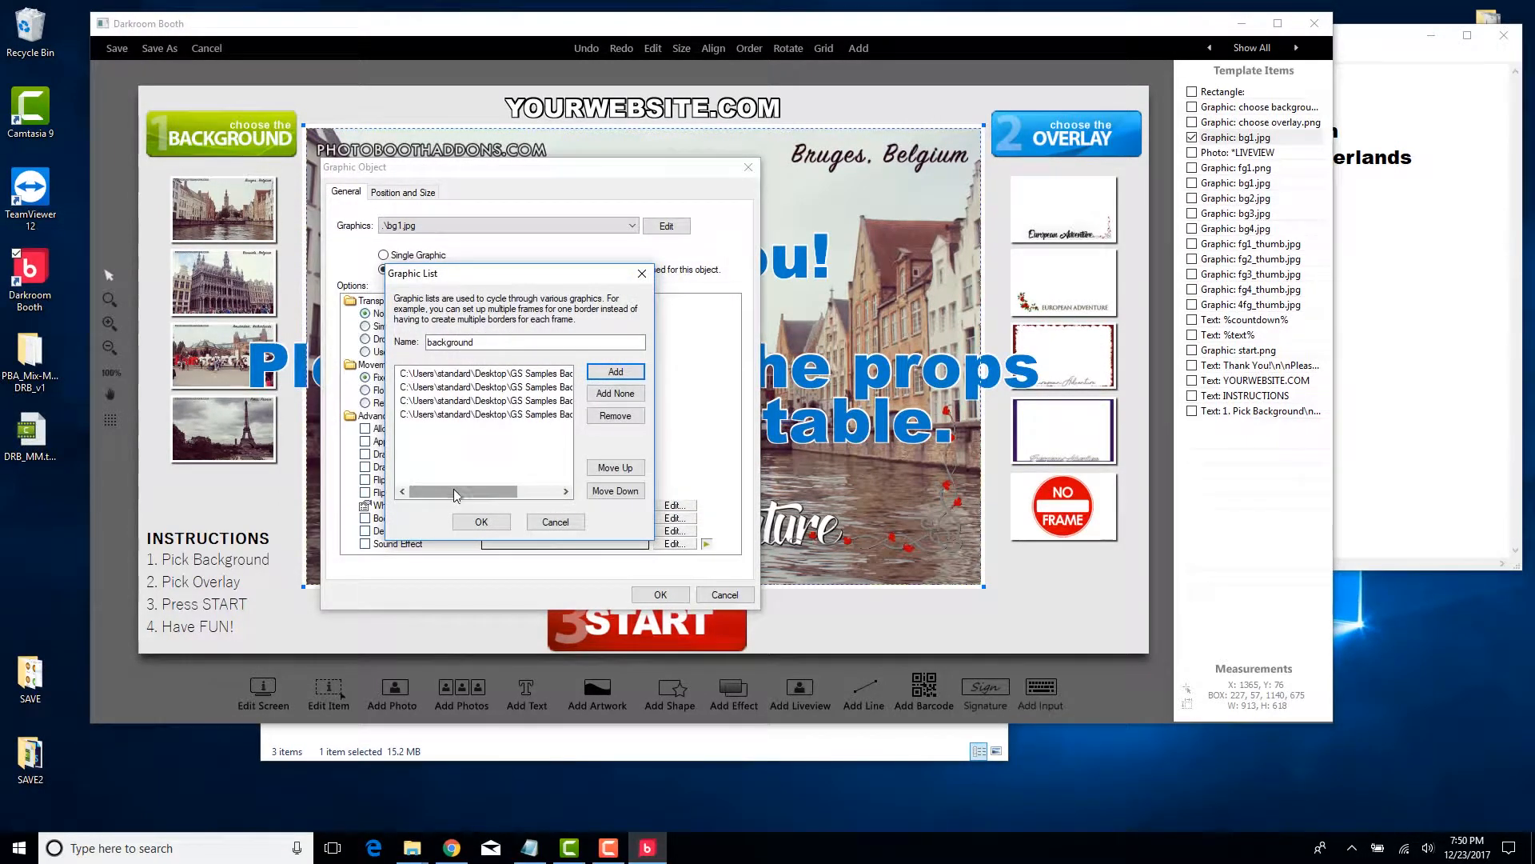
# Step: Compare the list's file order with the background numbering in the Notepad notes, and accept the new graphic list for the large background graphic
pyautogui.moveTo(453, 492); pyautogui.dragTo(496, 491)
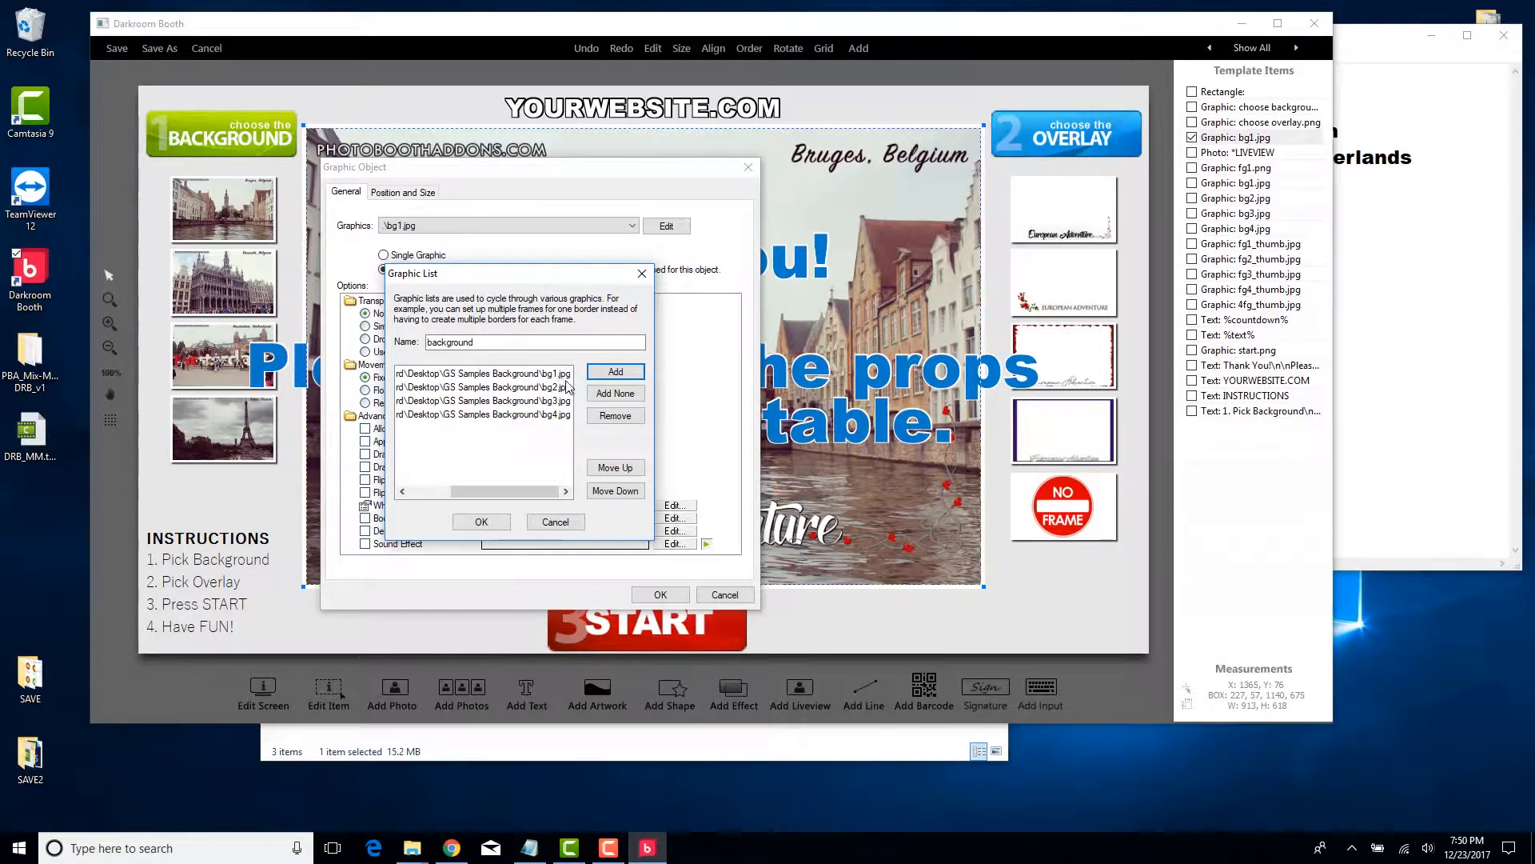
pyautogui.click(1453, 454)
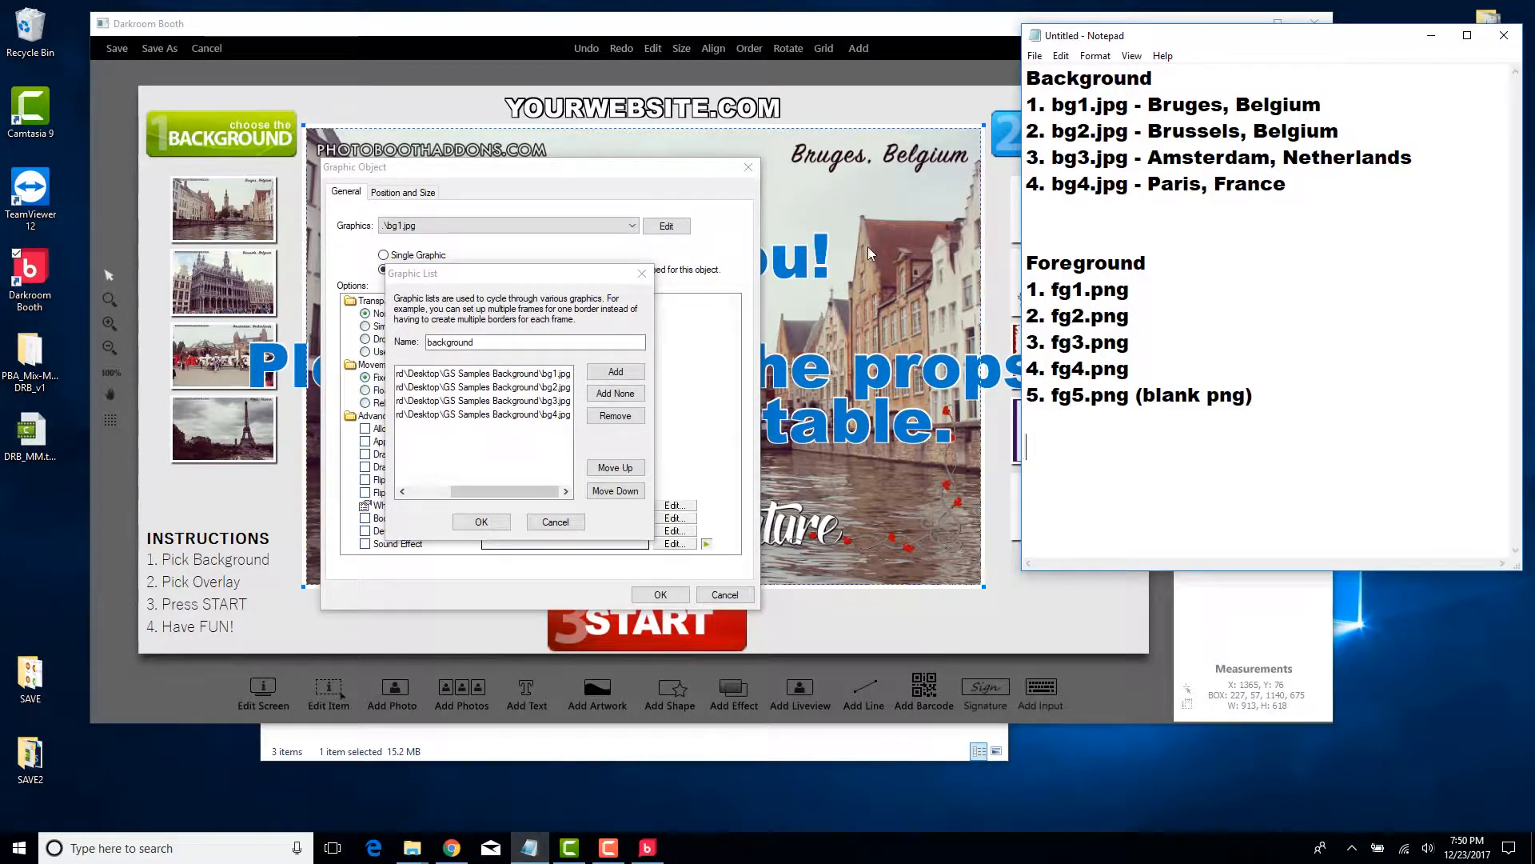
pyautogui.moveTo(1029, 110); pyautogui.dragTo(1085, 131)
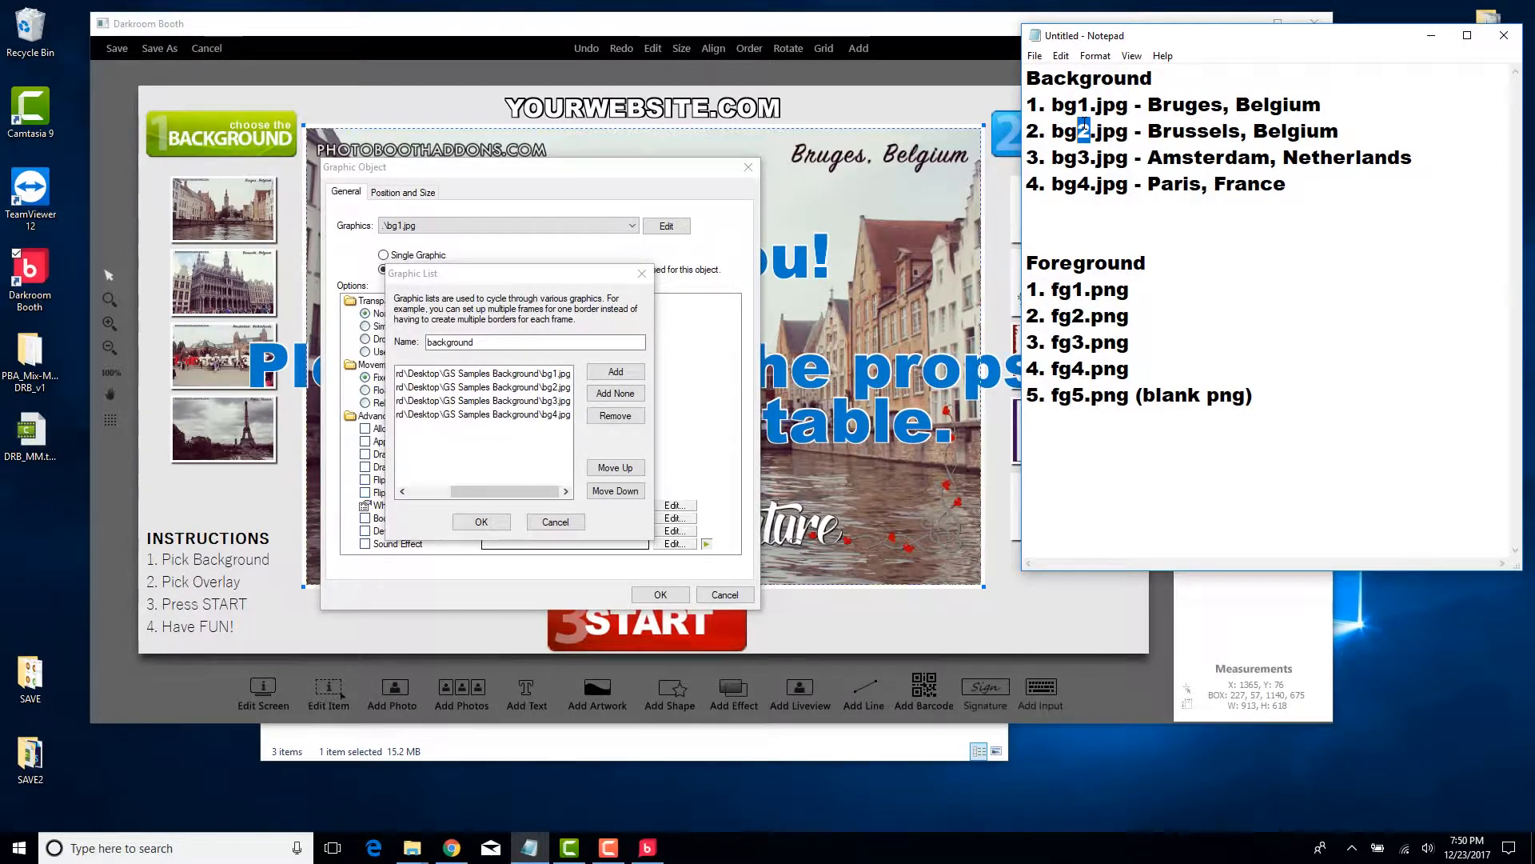
pyautogui.moveTo(1025, 131); pyautogui.dragTo(1039, 132)
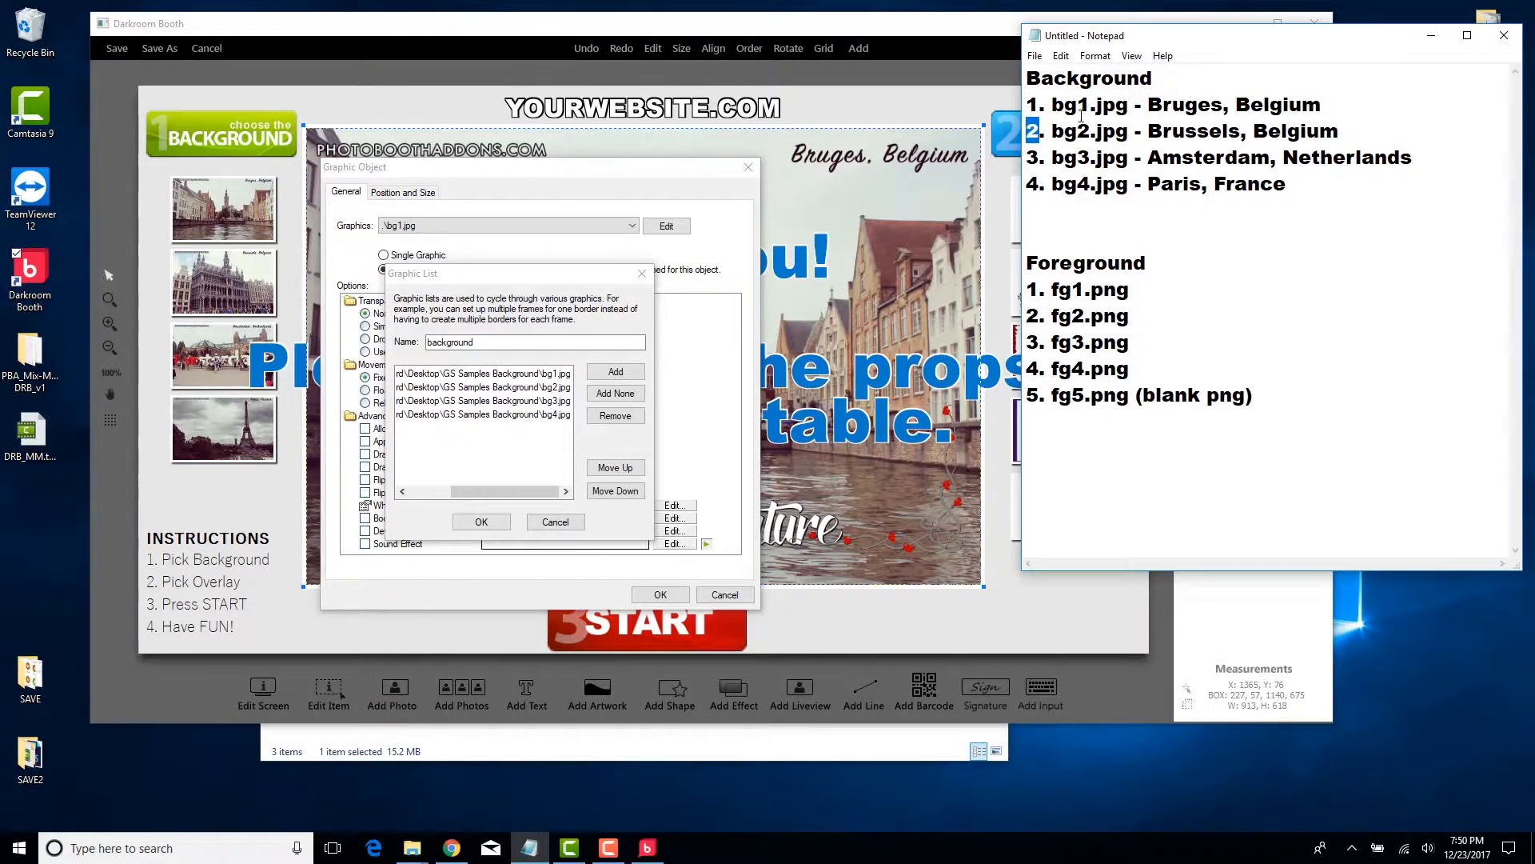
pyautogui.moveTo(1077, 105); pyautogui.dragTo(1089, 105)
pyautogui.moveTo(1036, 105); pyautogui.dragTo(1027, 105)
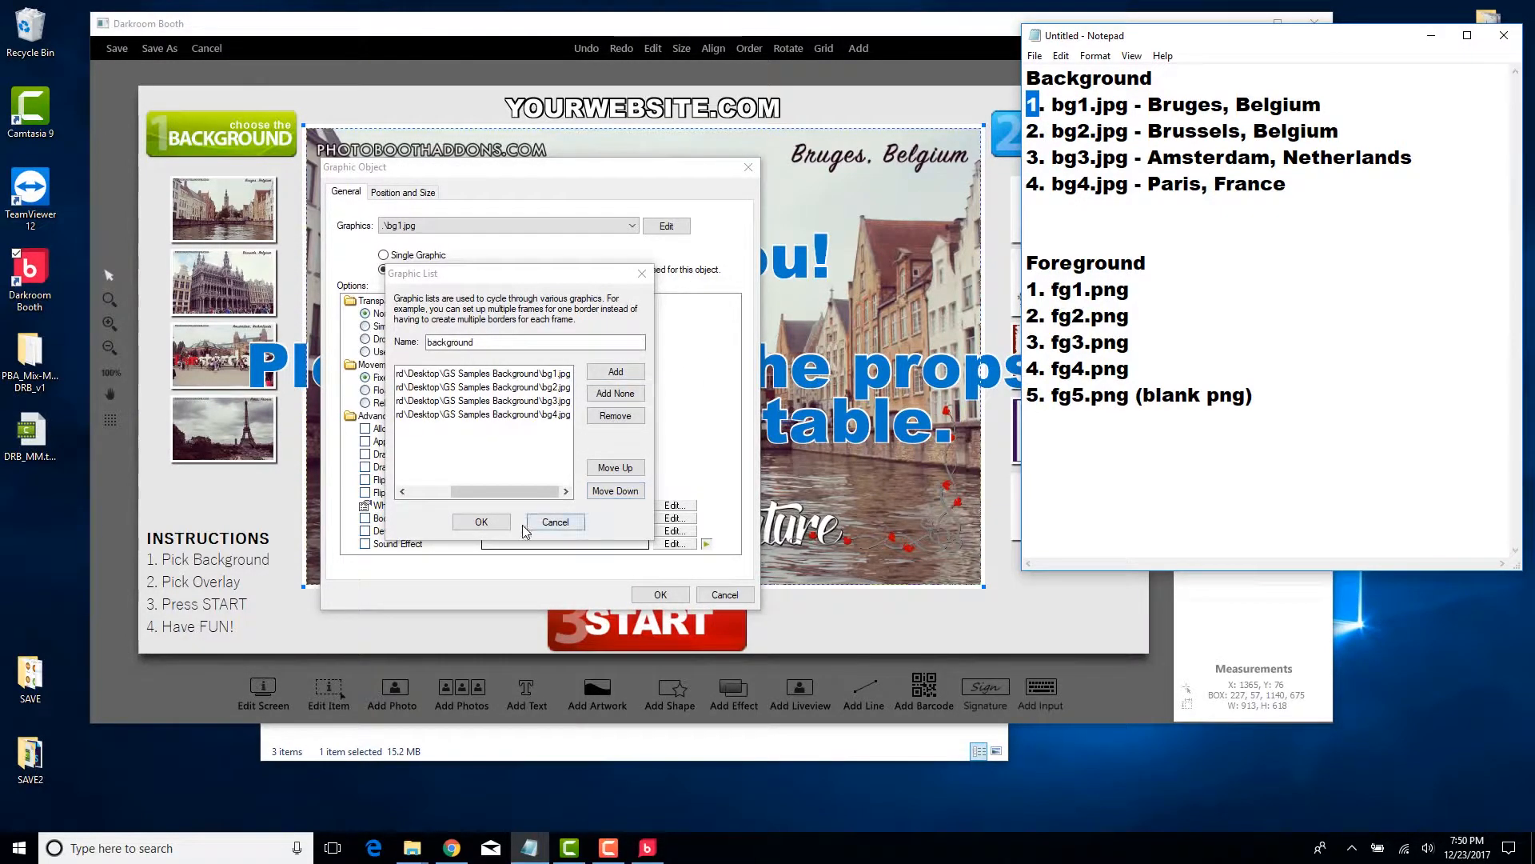
pyautogui.click(481, 522)
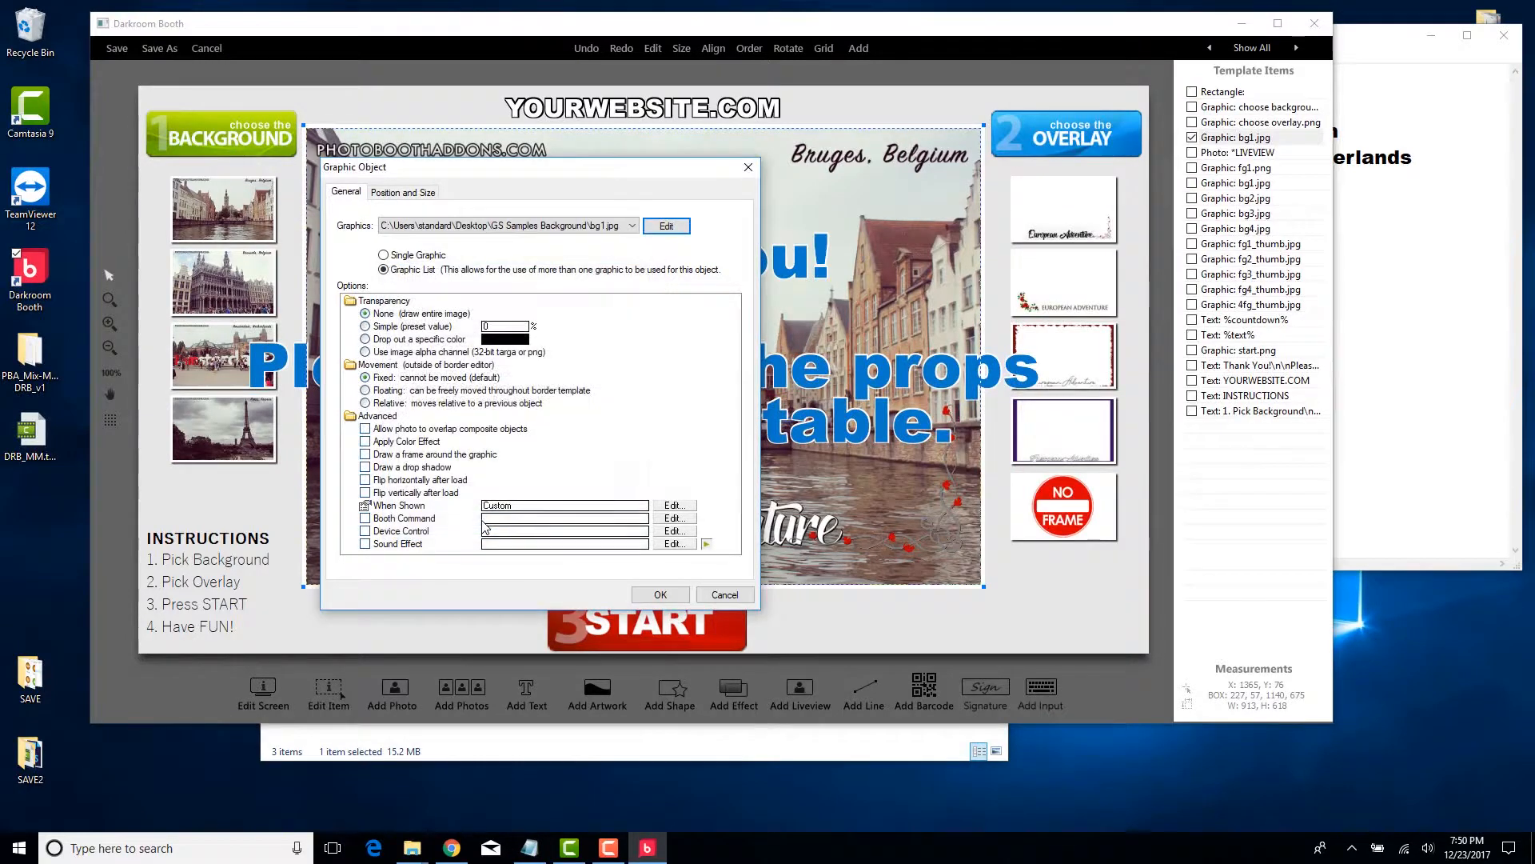
pyautogui.click(660, 594)
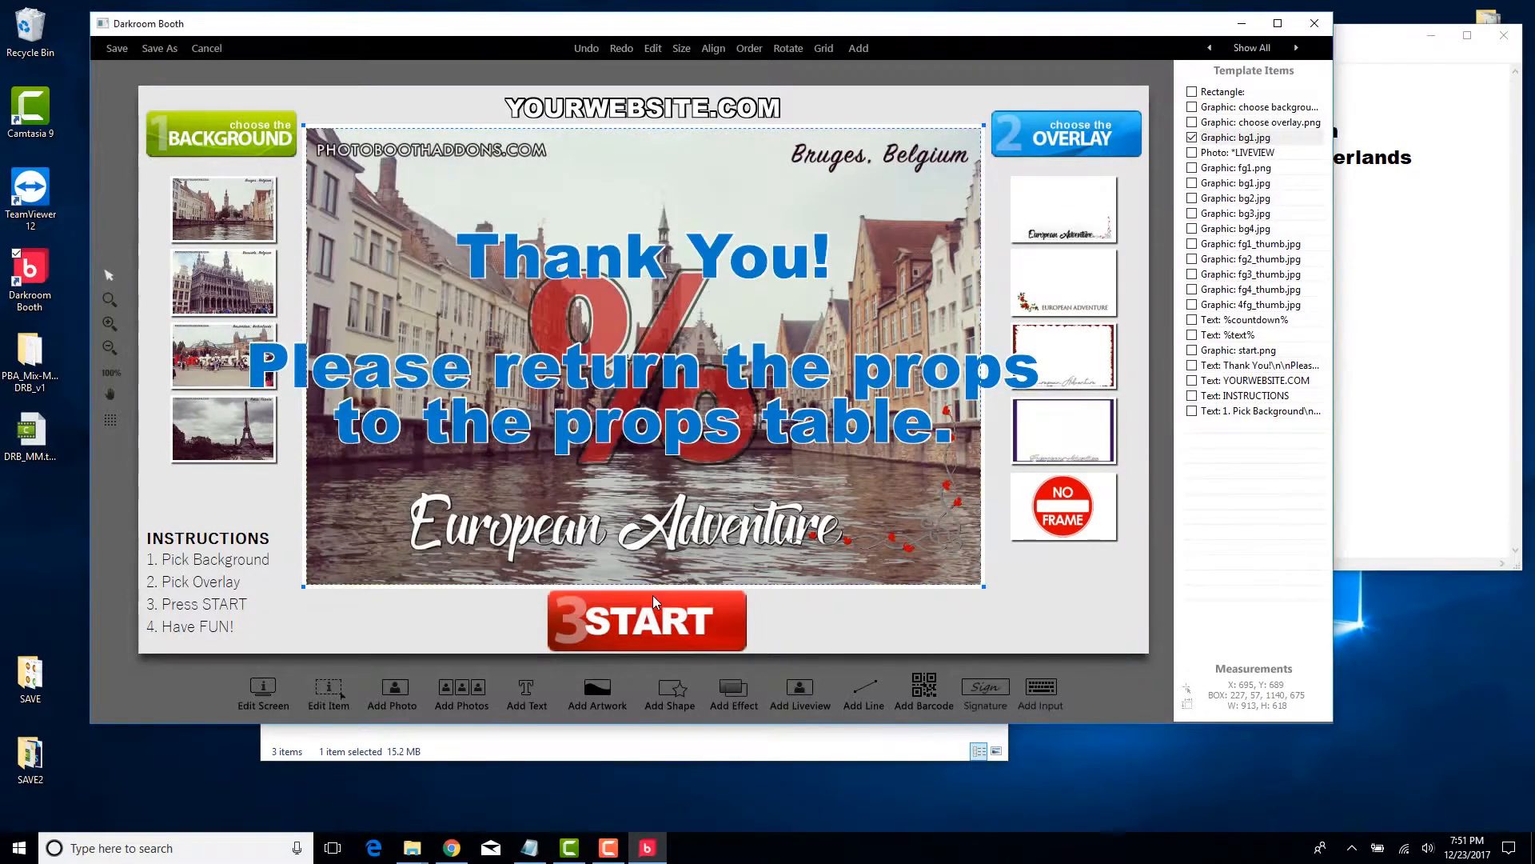
# Step: Open the fg1.png overlay graphic's settings, review the files in its graphic list, and close the settings without changes
pyautogui.click(1253, 168)
pyautogui.doubleClick(1252, 169)
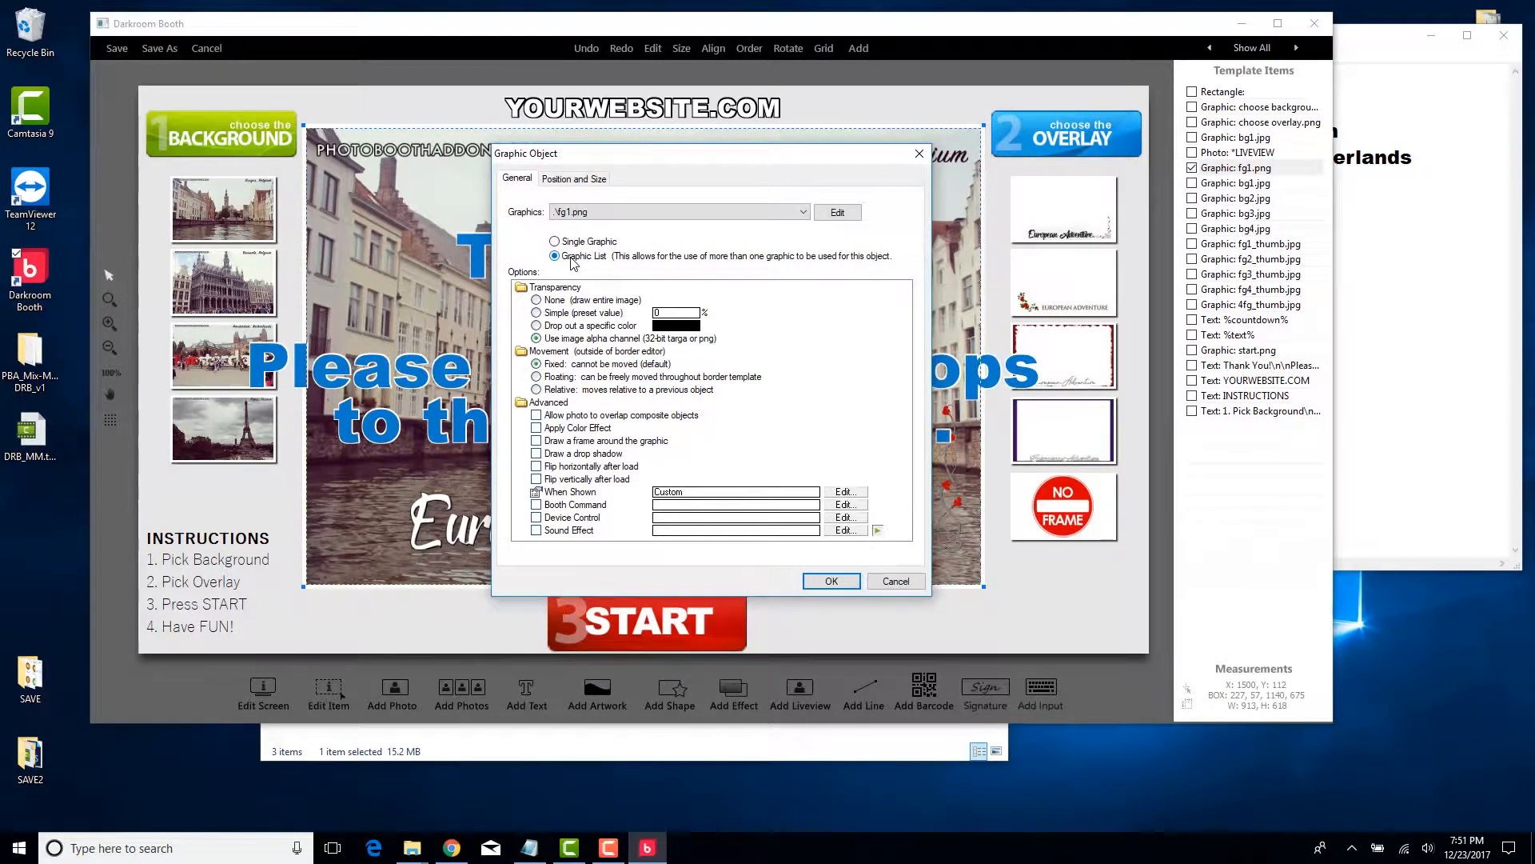
pyautogui.click(772, 213)
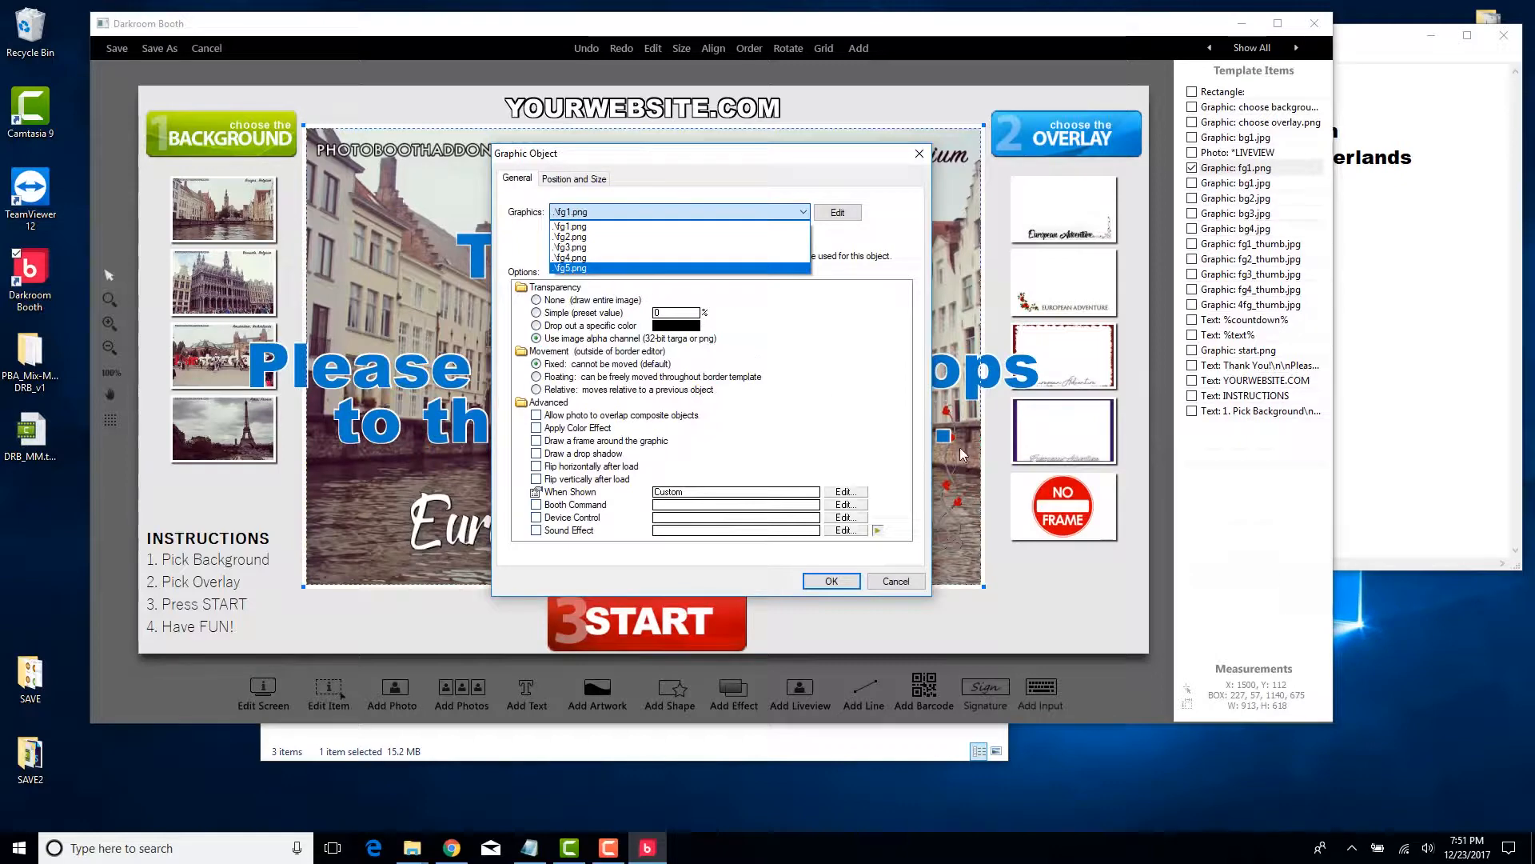
pyautogui.click(916, 472)
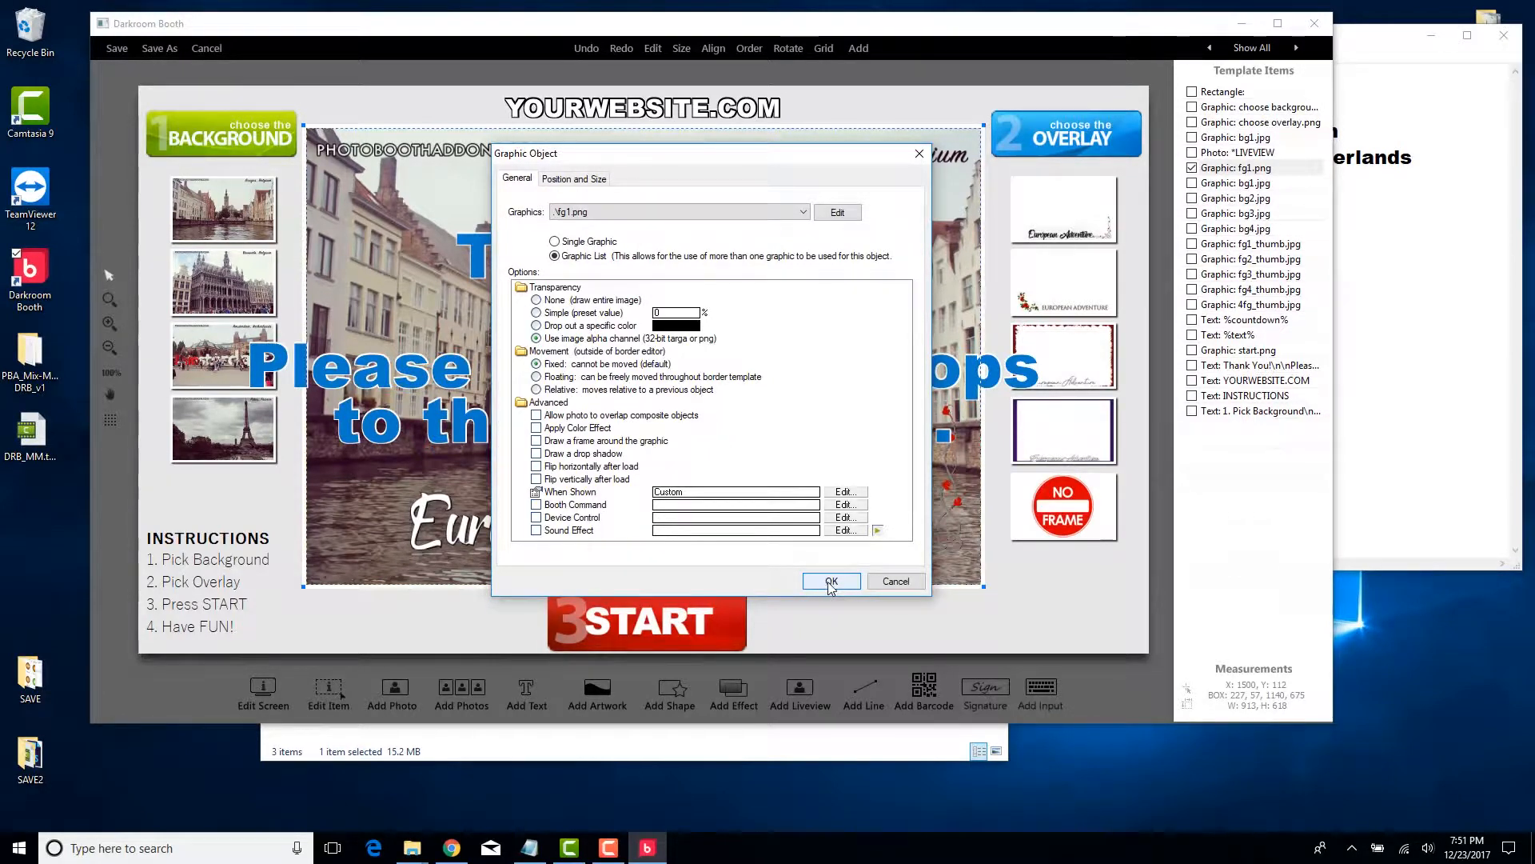
pyautogui.click(889, 586)
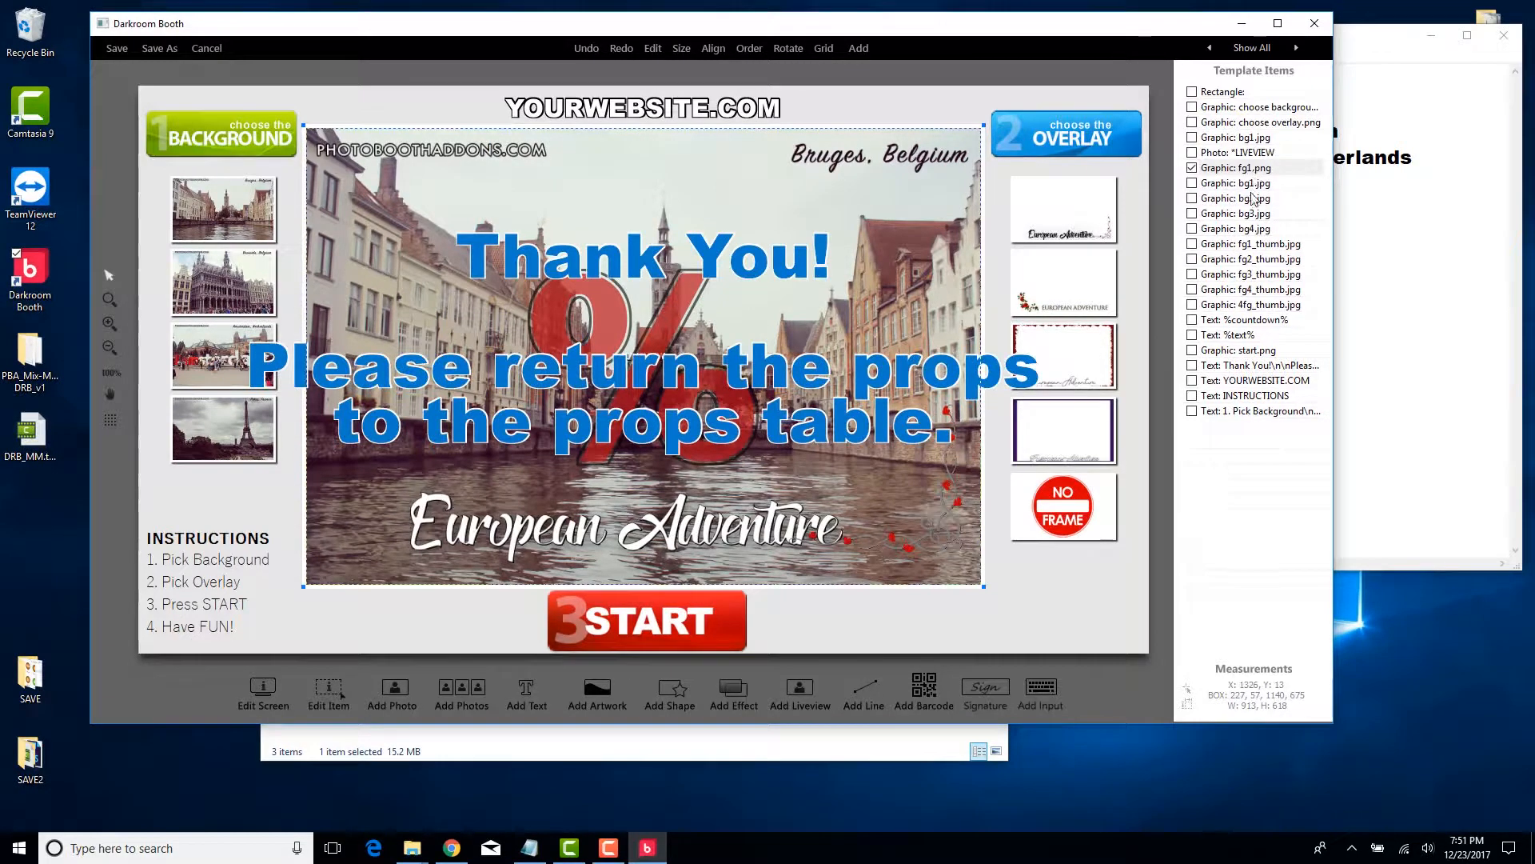
# Step: Open the bg1.jpg thumbnail's graphic settings and inspect the booth command assigned to it
pyautogui.click(180, 199)
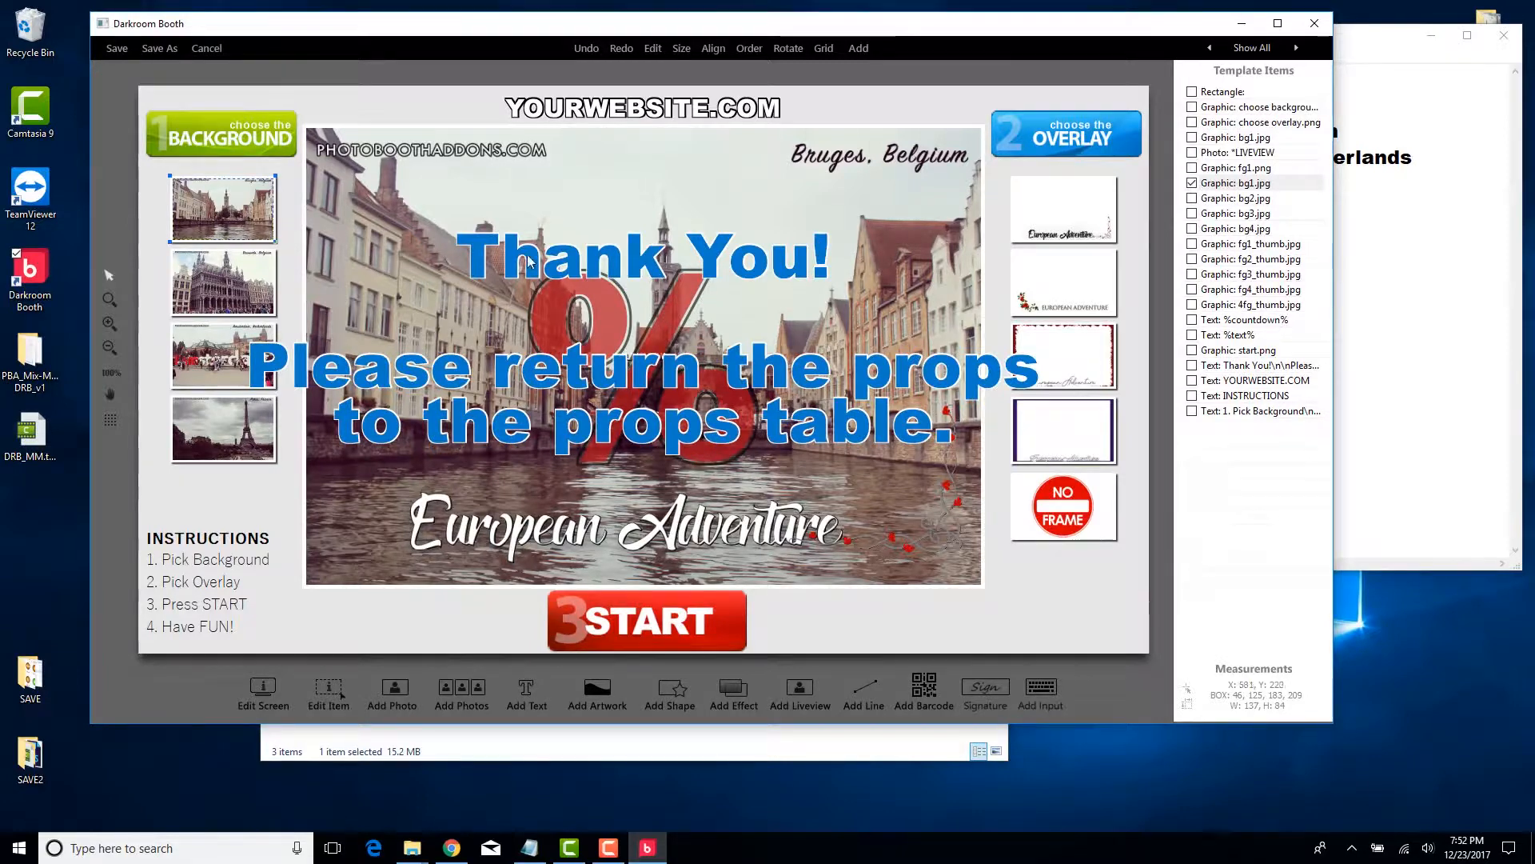
pyautogui.doubleClick(180, 232)
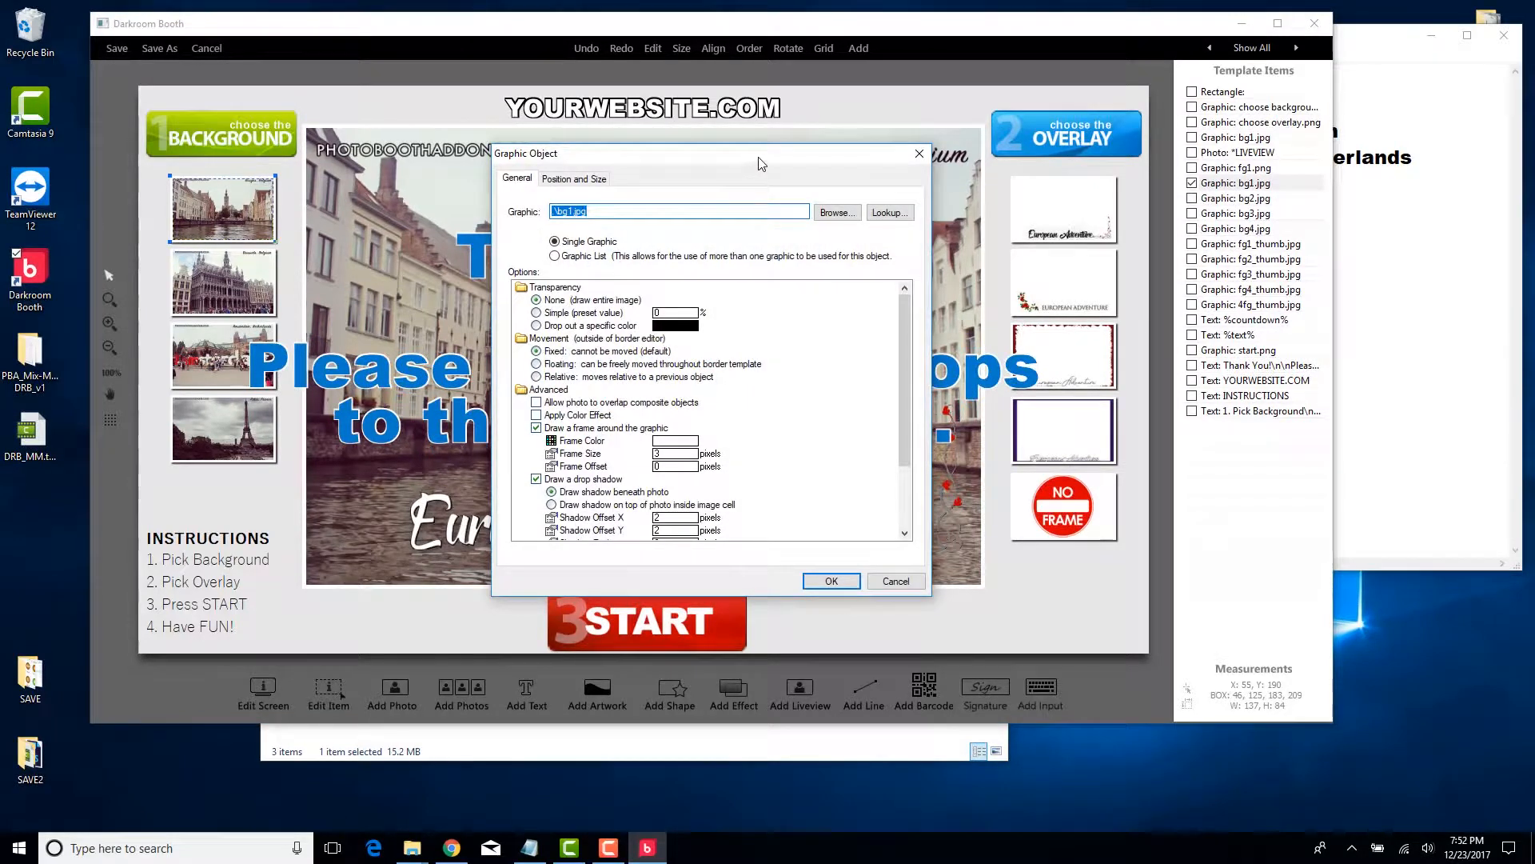
pyautogui.moveTo(763, 156); pyautogui.dragTo(745, 118)
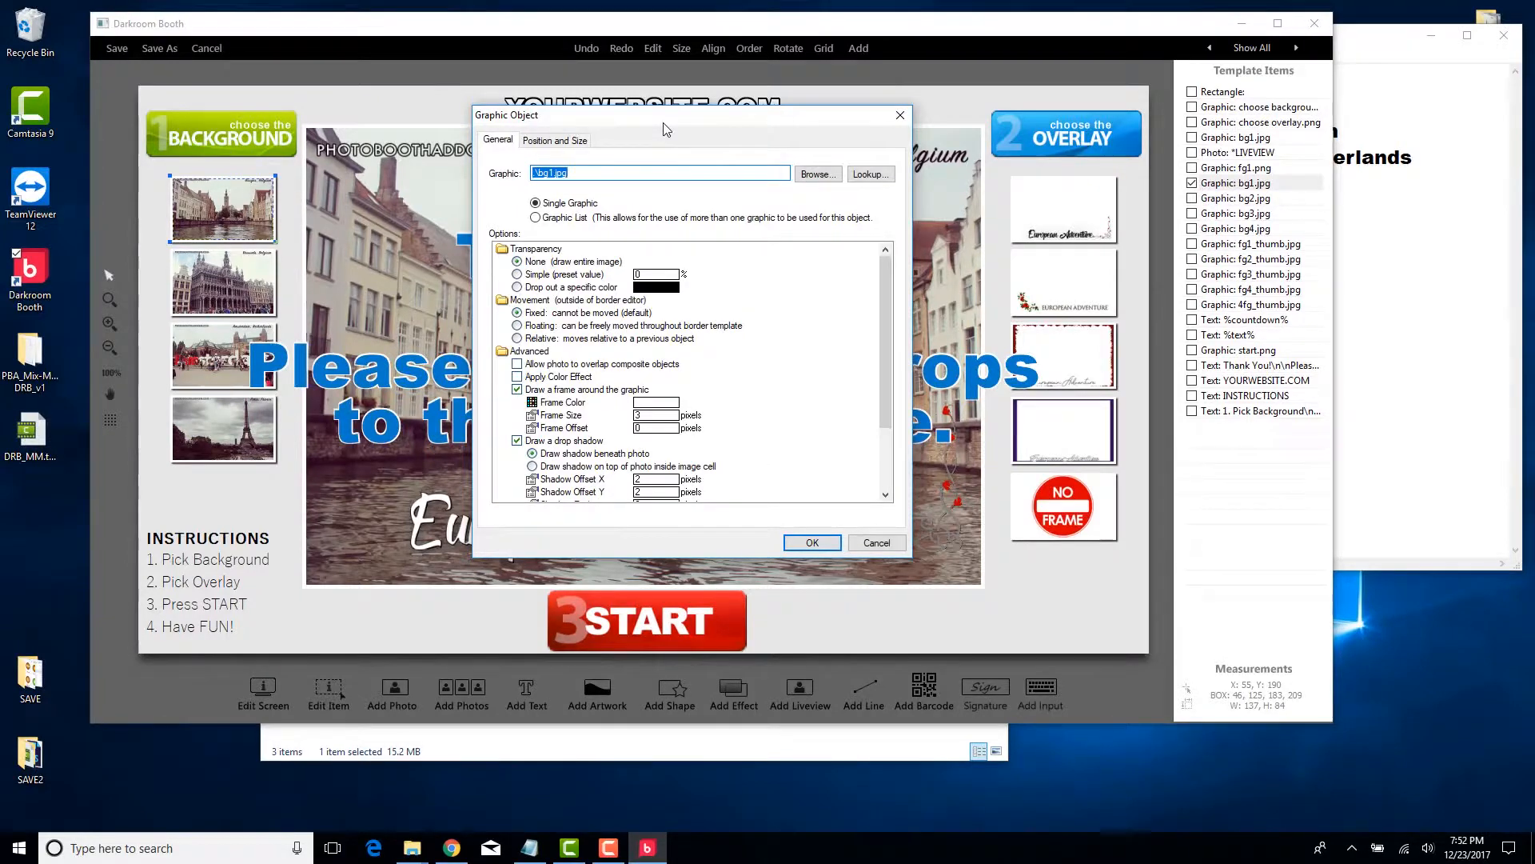
pyautogui.moveTo(662, 122); pyautogui.dragTo(581, 74)
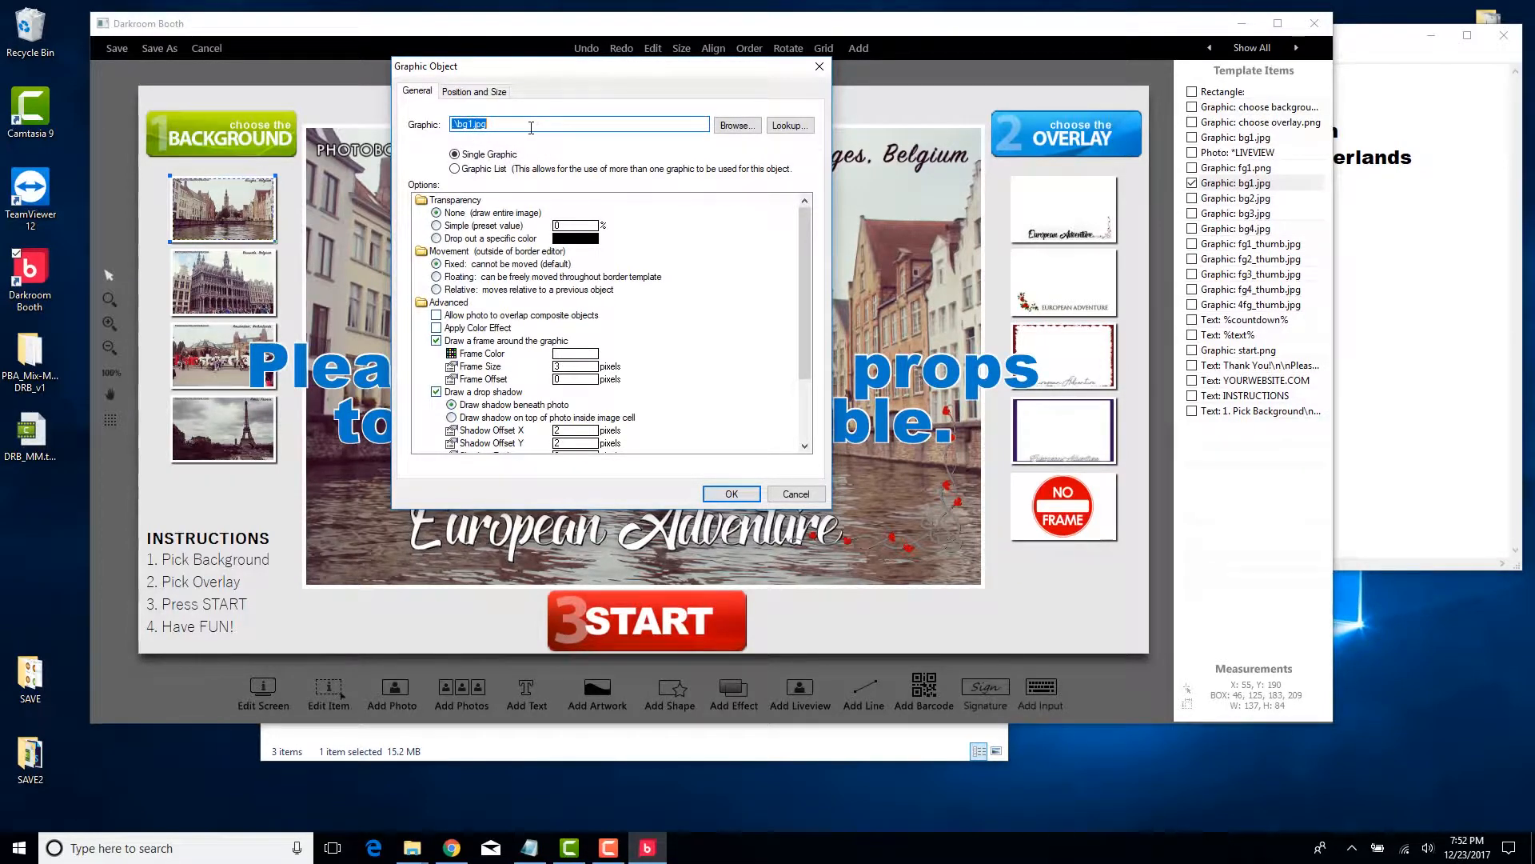
pyautogui.moveTo(806, 240); pyautogui.dragTo(814, 314)
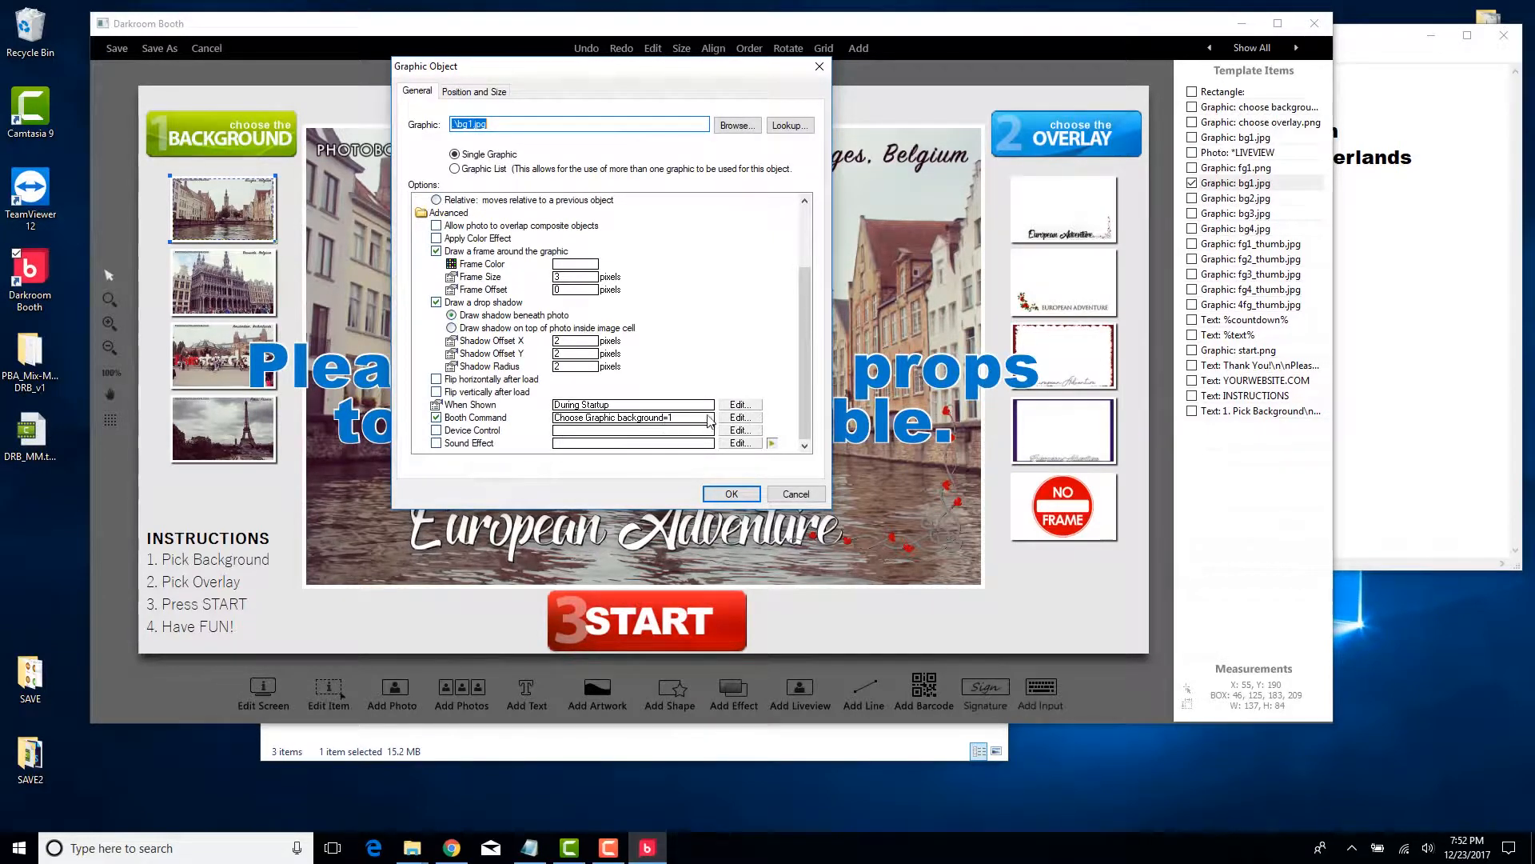
pyautogui.click(742, 419)
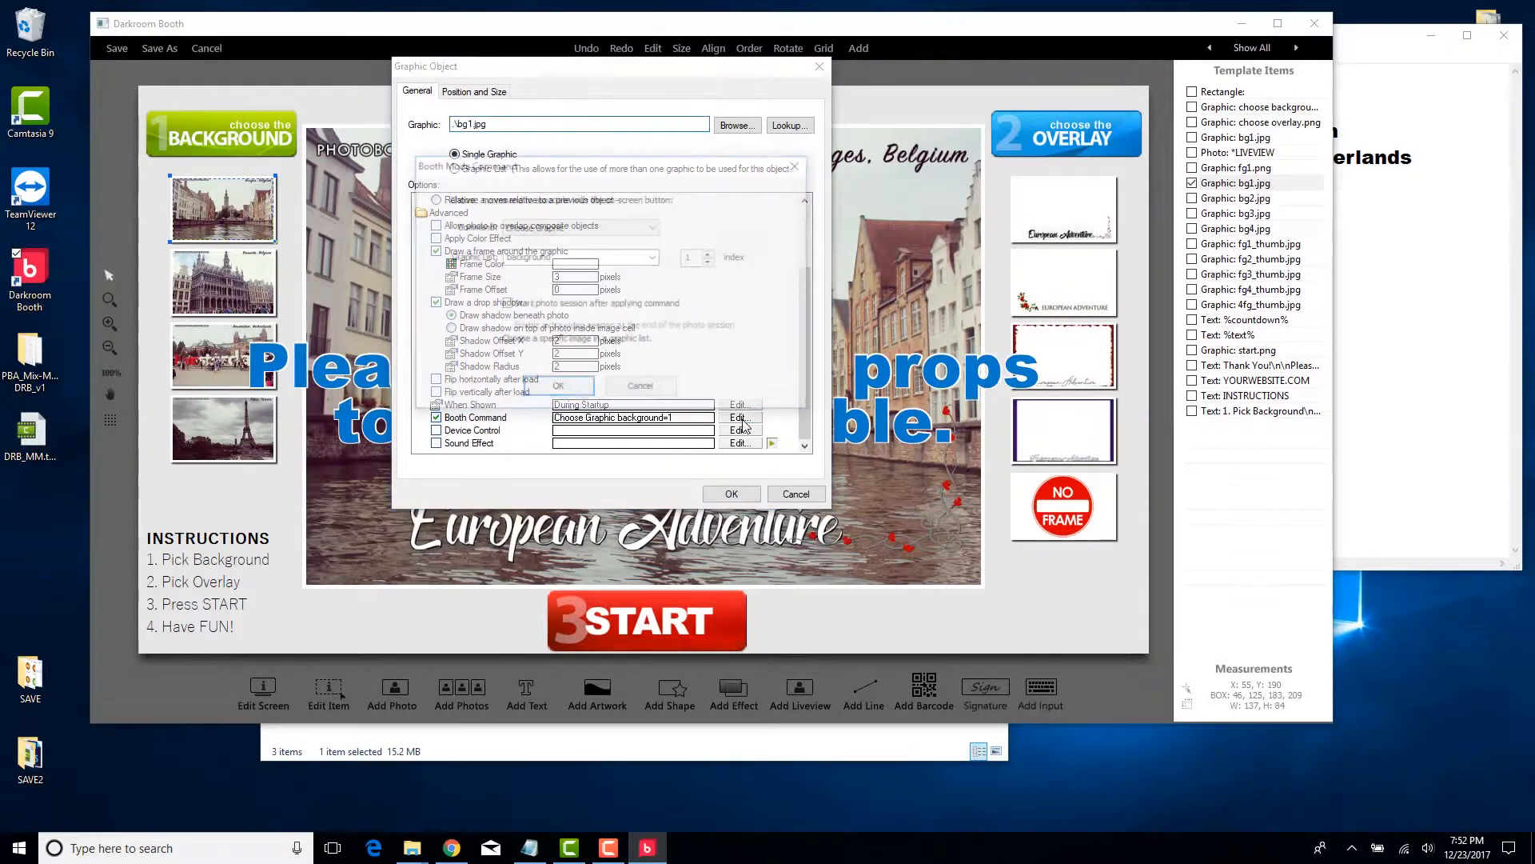
pyautogui.moveTo(622, 177); pyautogui.dragTo(540, 197)
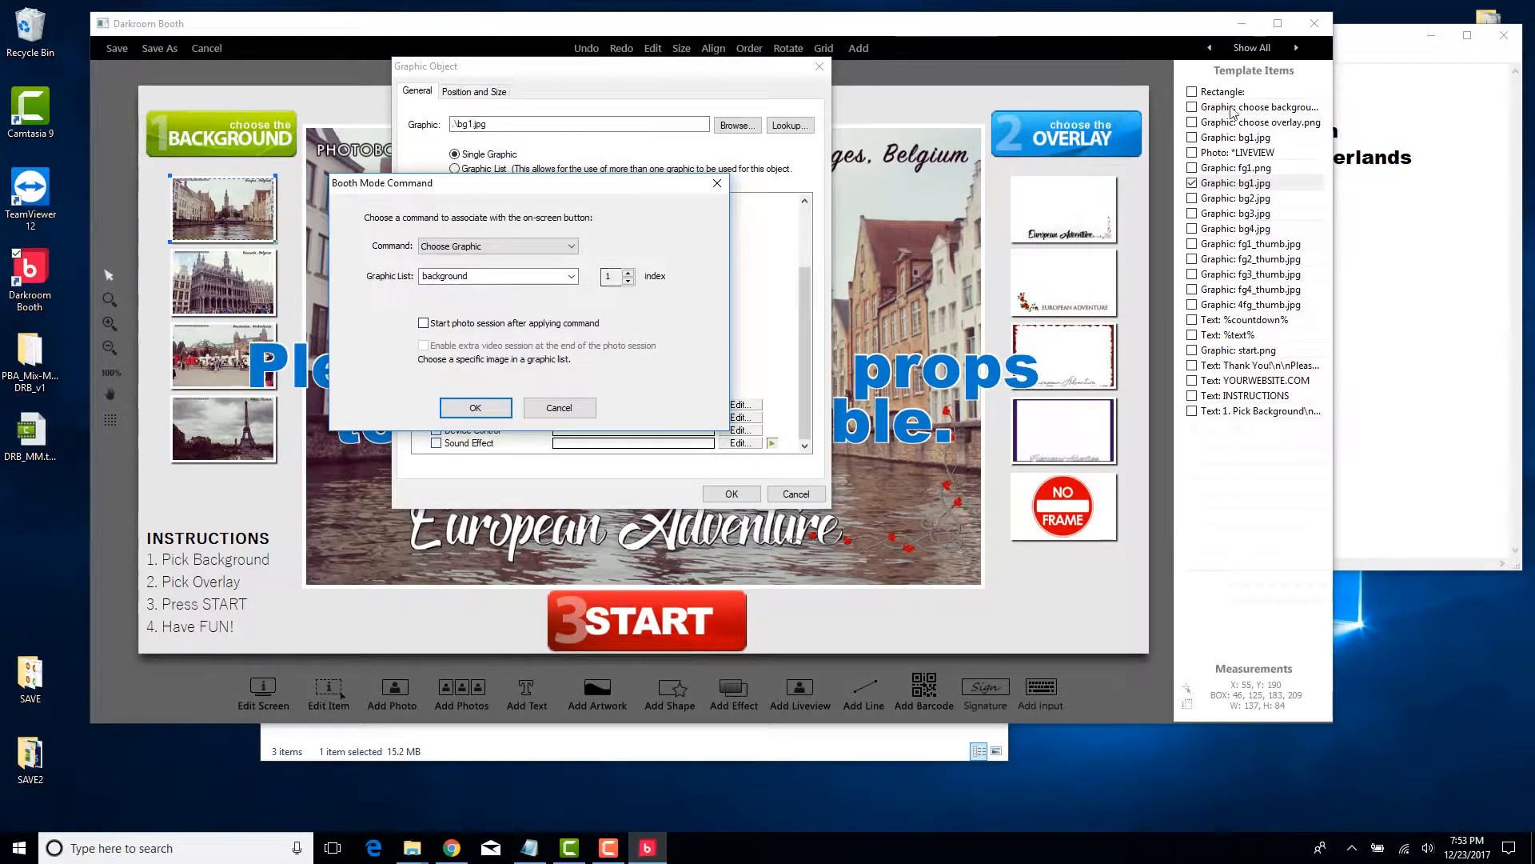
# Step: Compare the booth command's graphic list and index with the Notepad background notes, and close the bg1.jpg thumbnail's settings without saving
pyautogui.click(1342, 45)
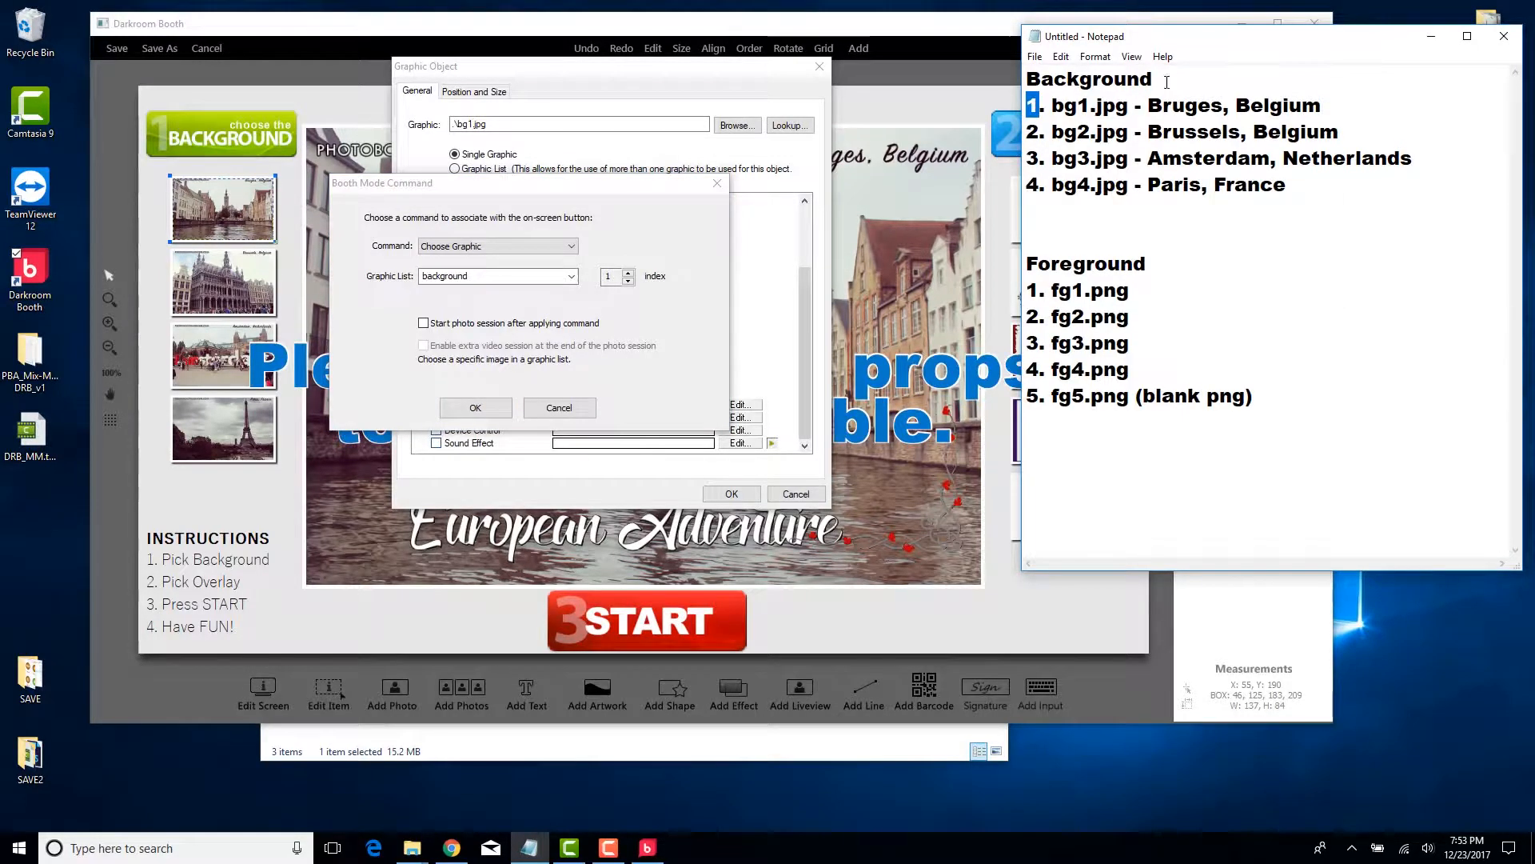
pyautogui.moveTo(1167, 82); pyautogui.dragTo(1008, 84)
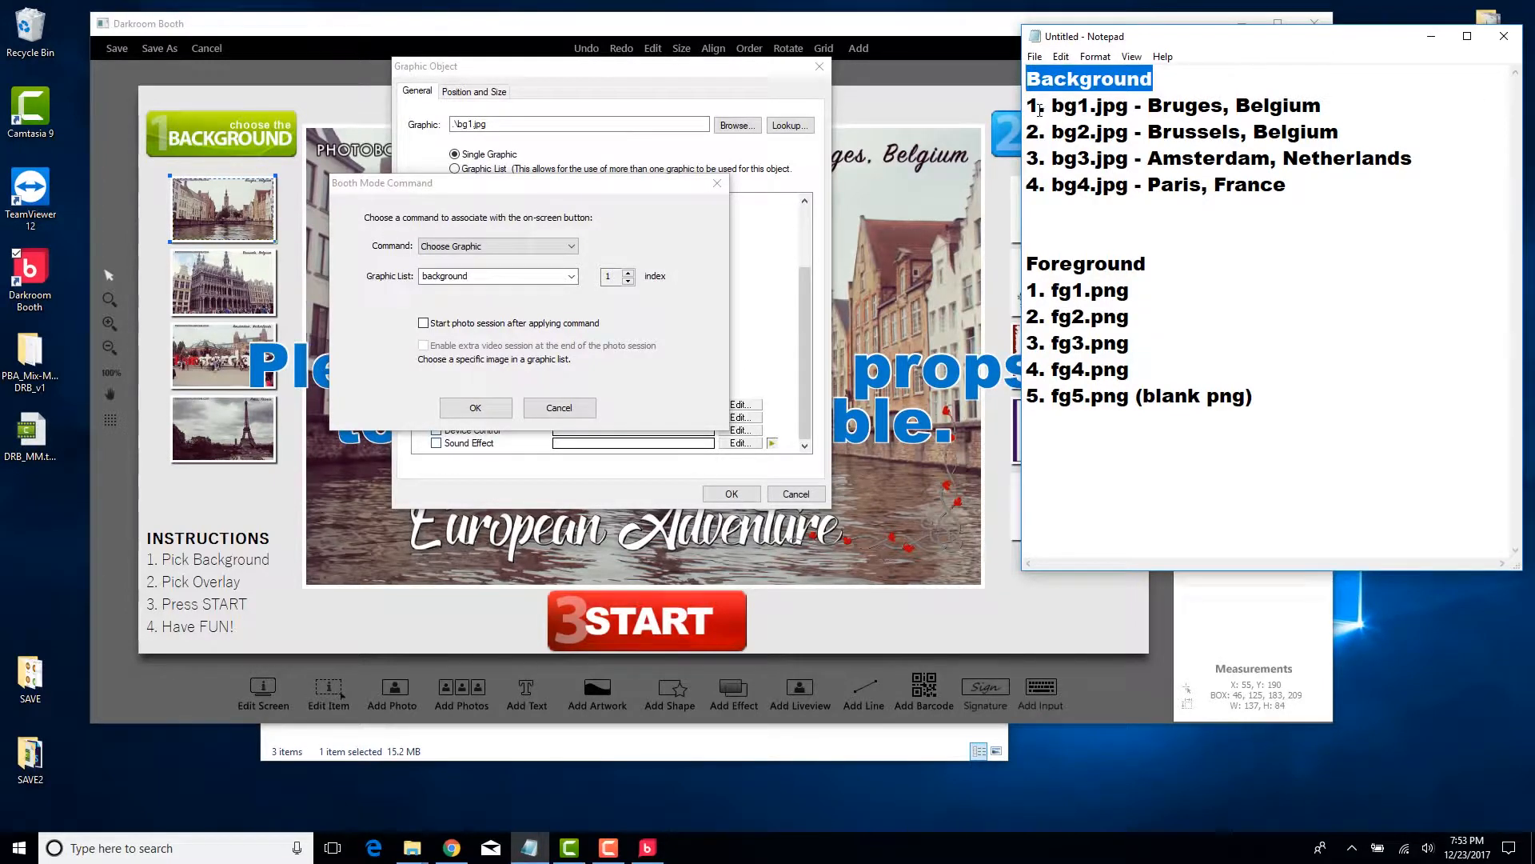
pyautogui.moveTo(1039, 110); pyautogui.dragTo(1030, 108)
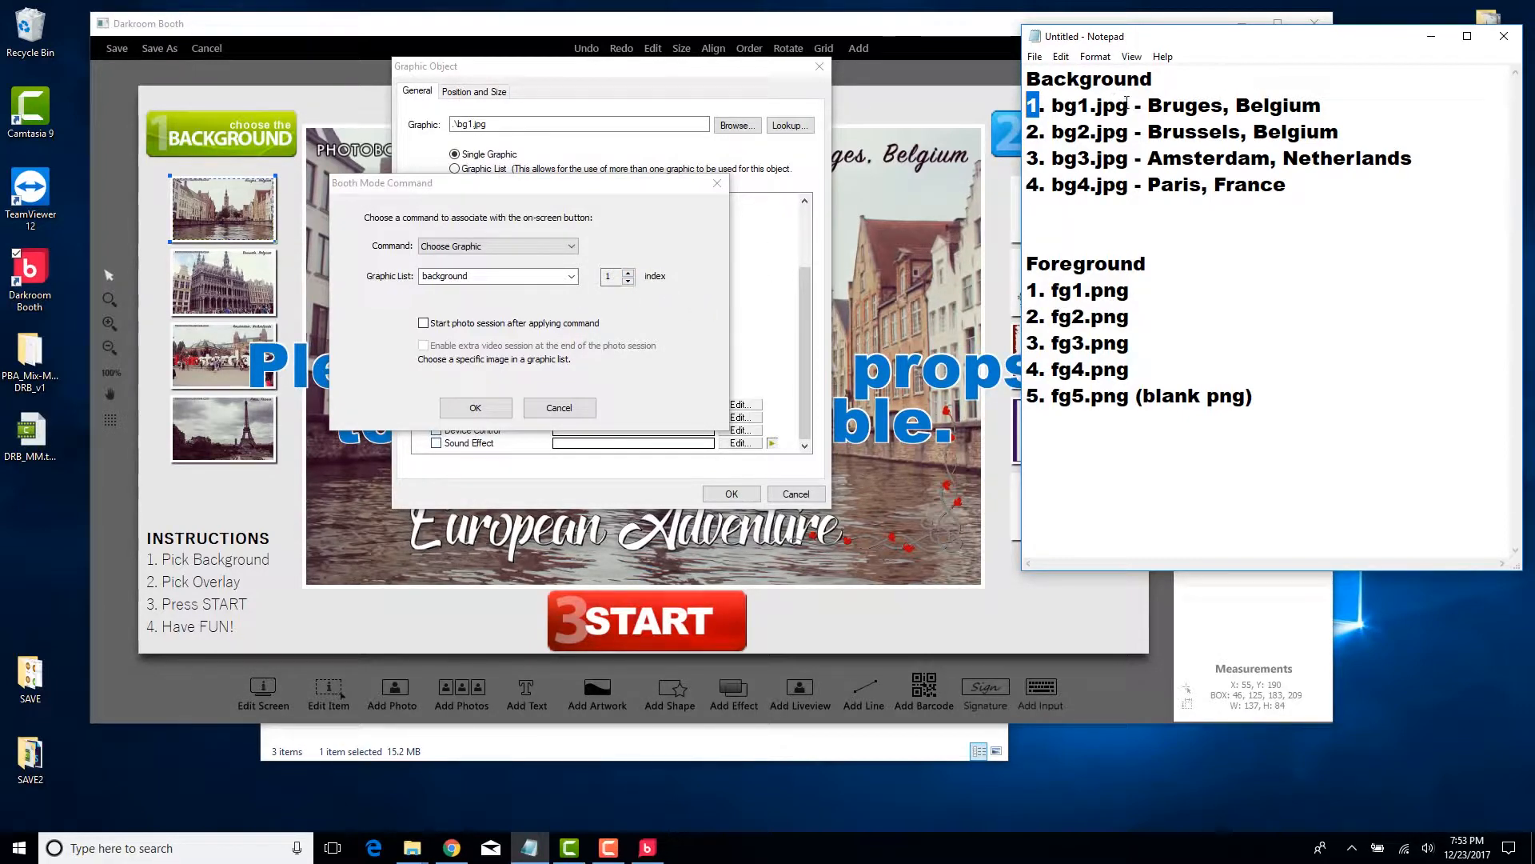
pyautogui.moveTo(1128, 105); pyautogui.dragTo(1052, 105)
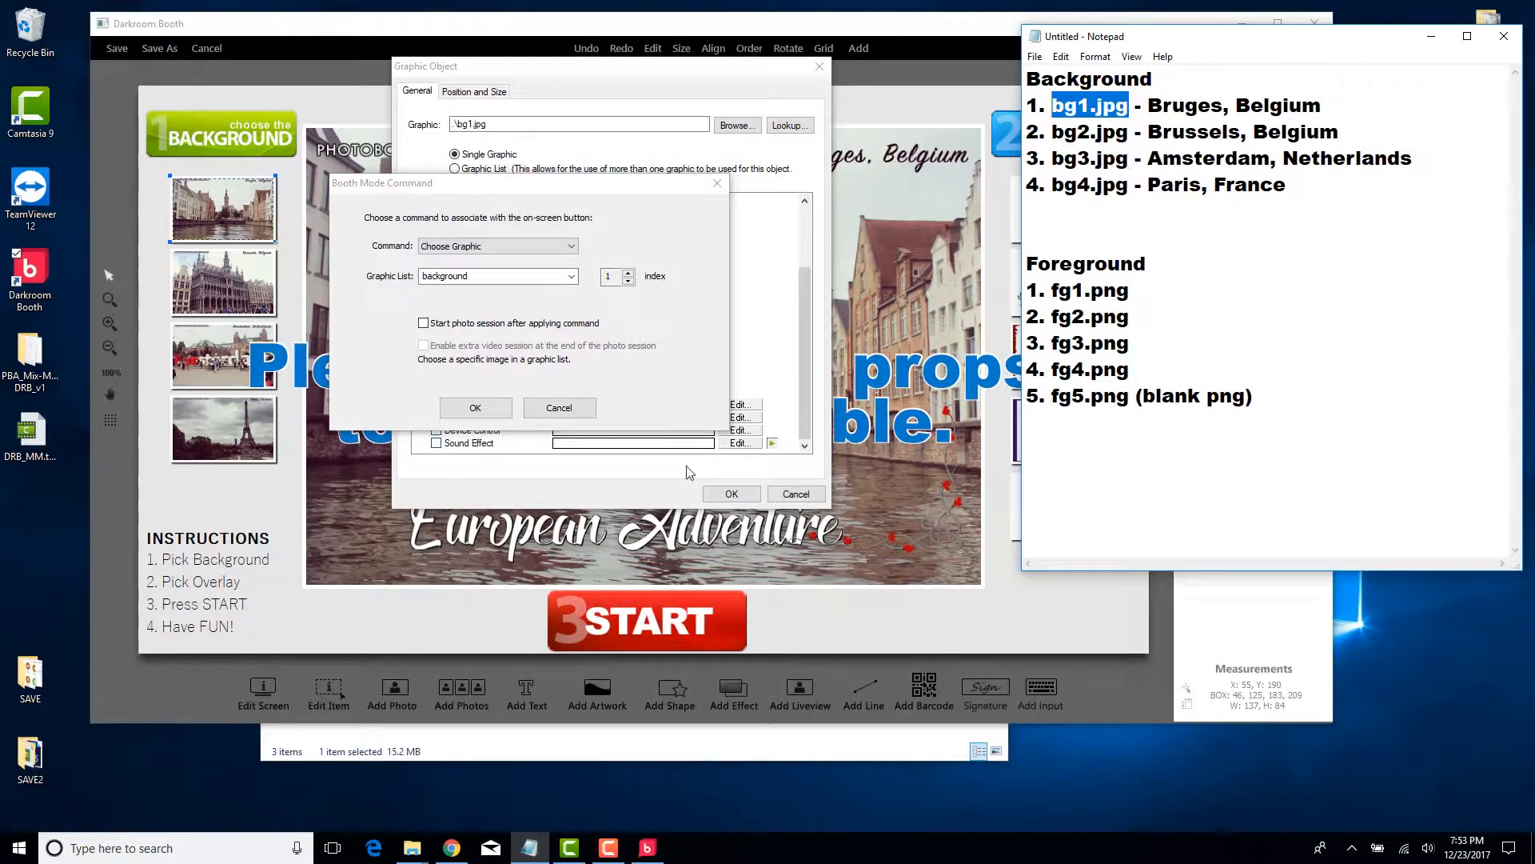
pyautogui.click(559, 409)
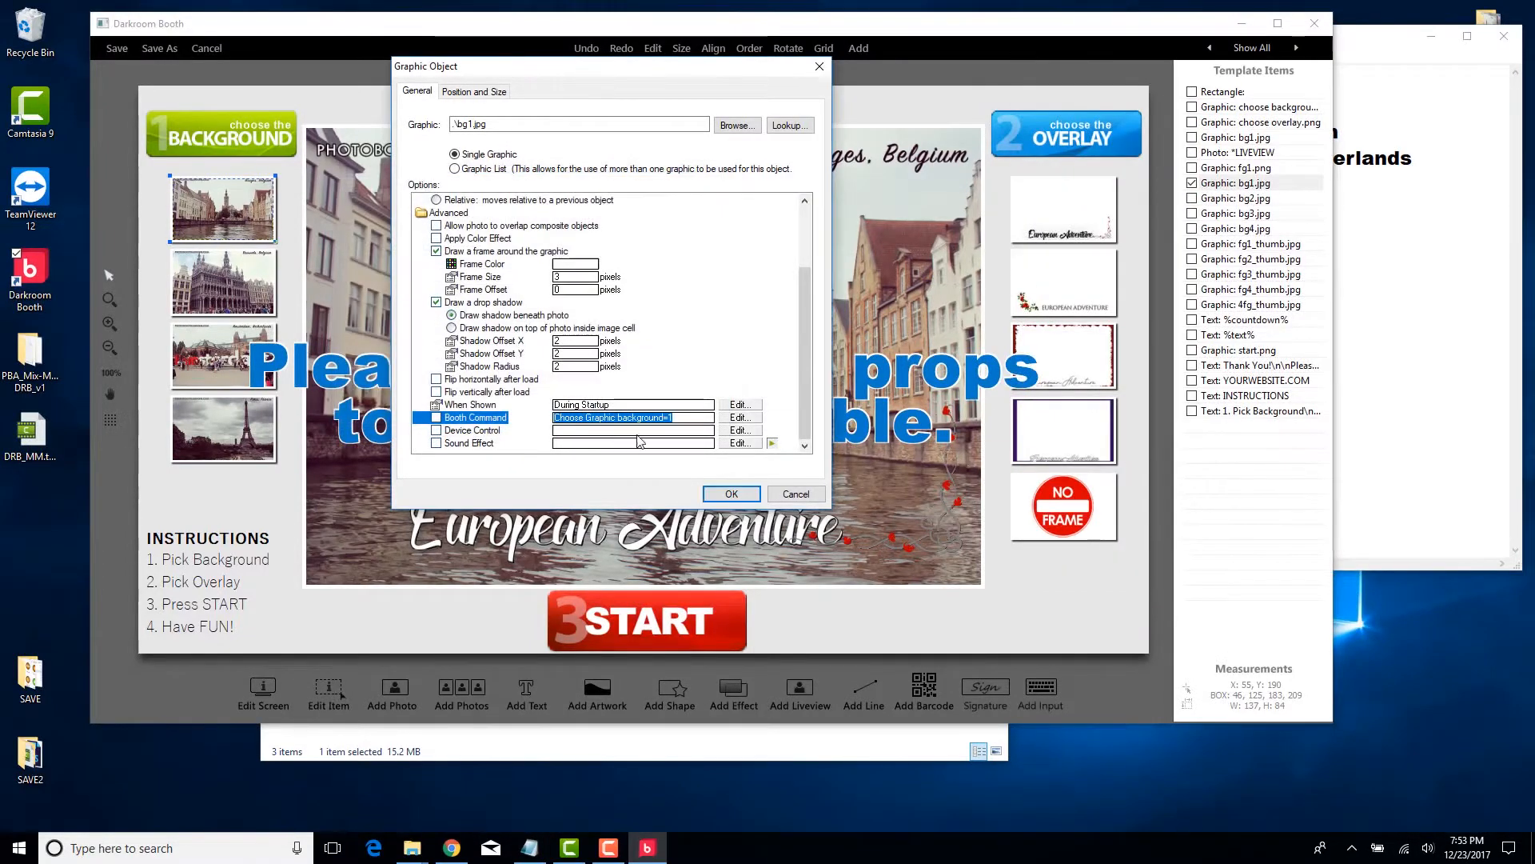
pyautogui.click(471, 419)
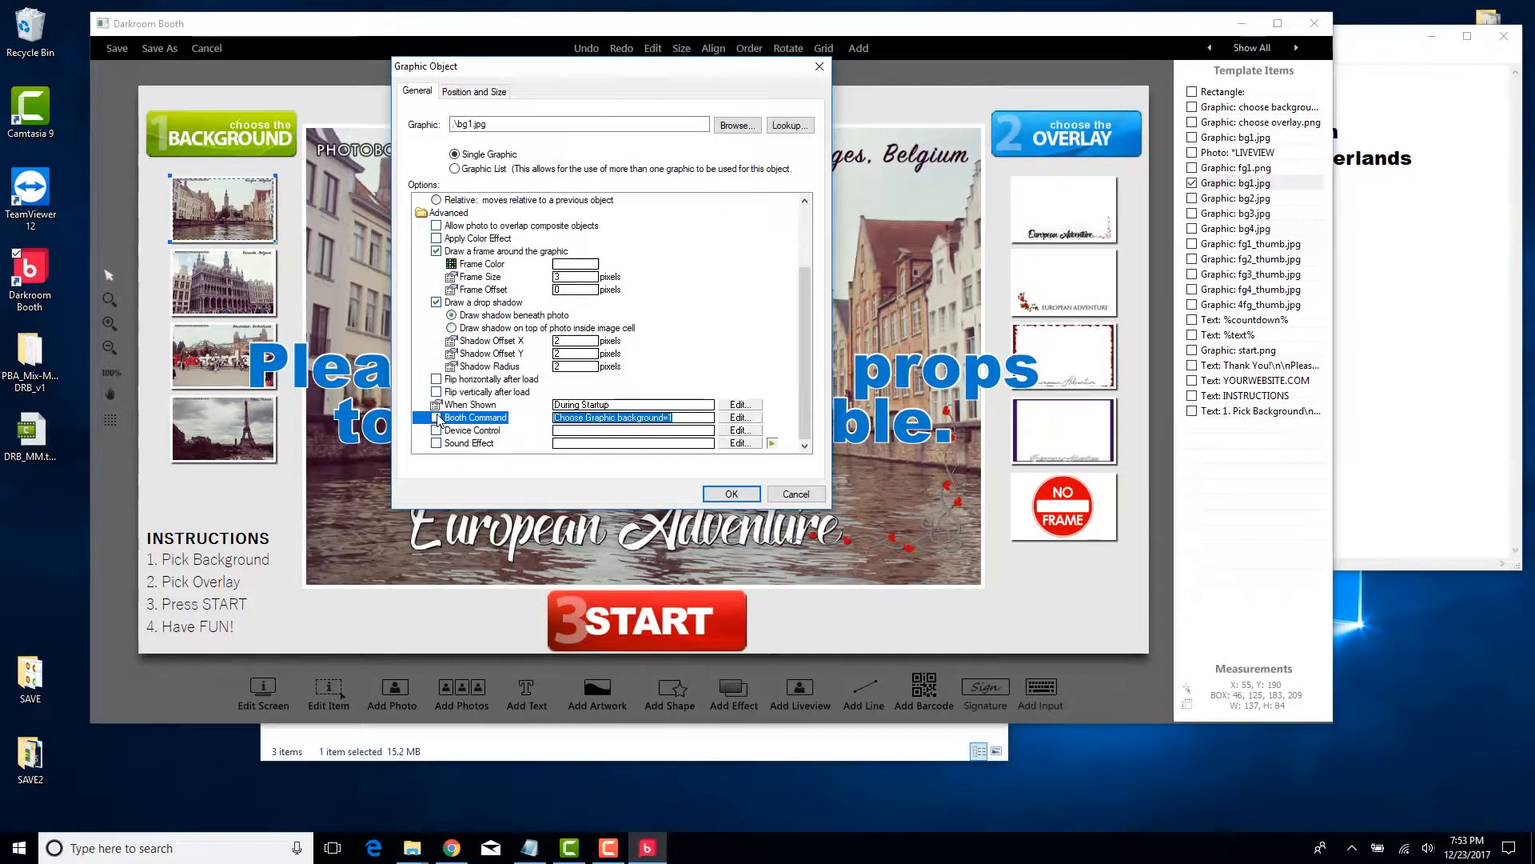
pyautogui.click(806, 497)
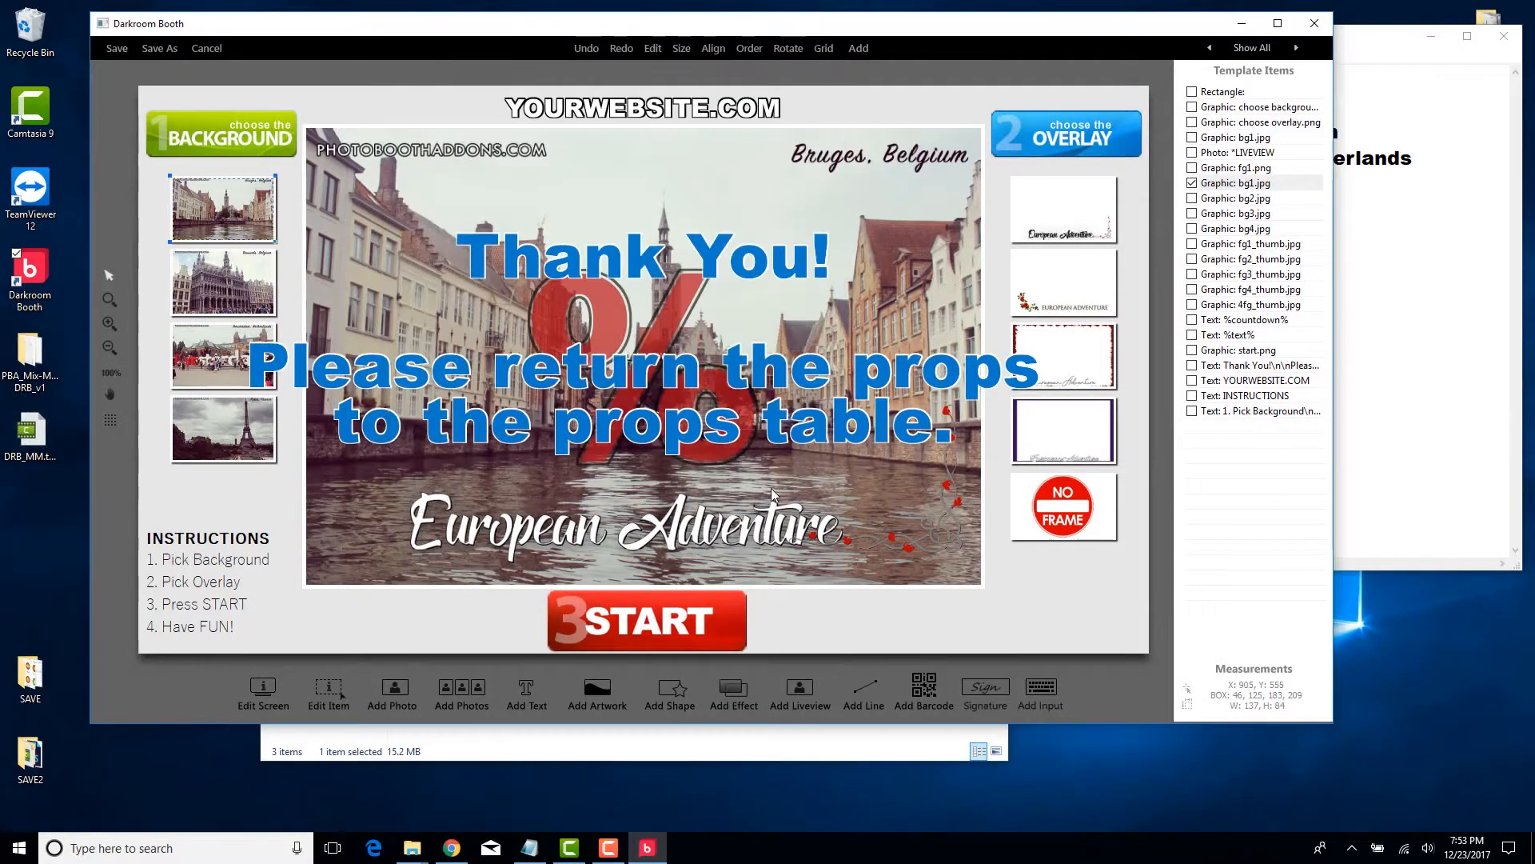
# Step: Inspect the booth commands of the bg2.jpg and bg3.jpg background thumbnails, closing each one's graphic settings without changes
pyautogui.doubleClick(183, 282)
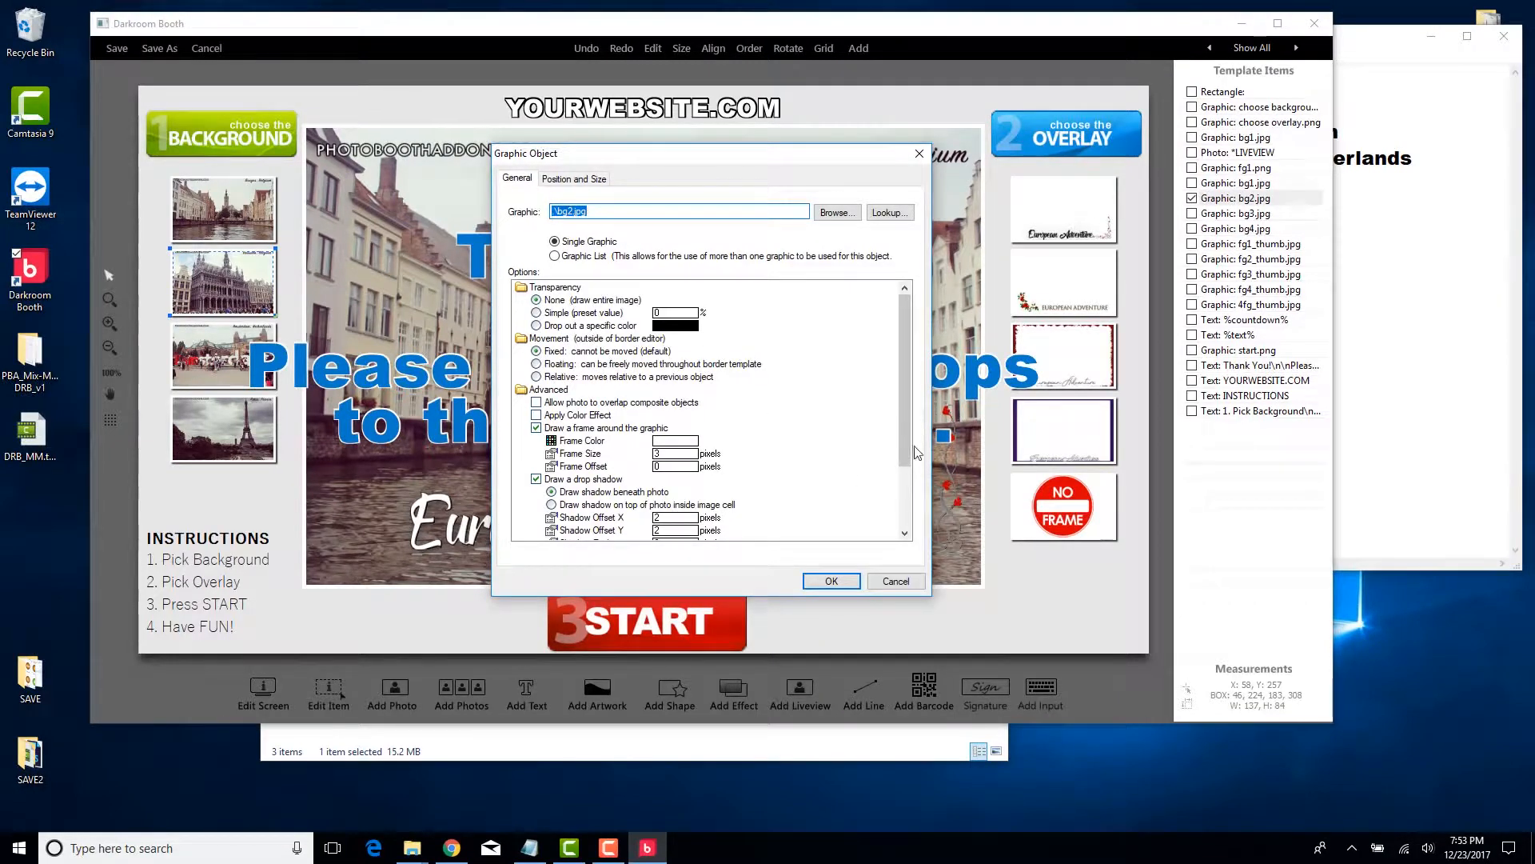
pyautogui.scroll(-3, 903, 433)
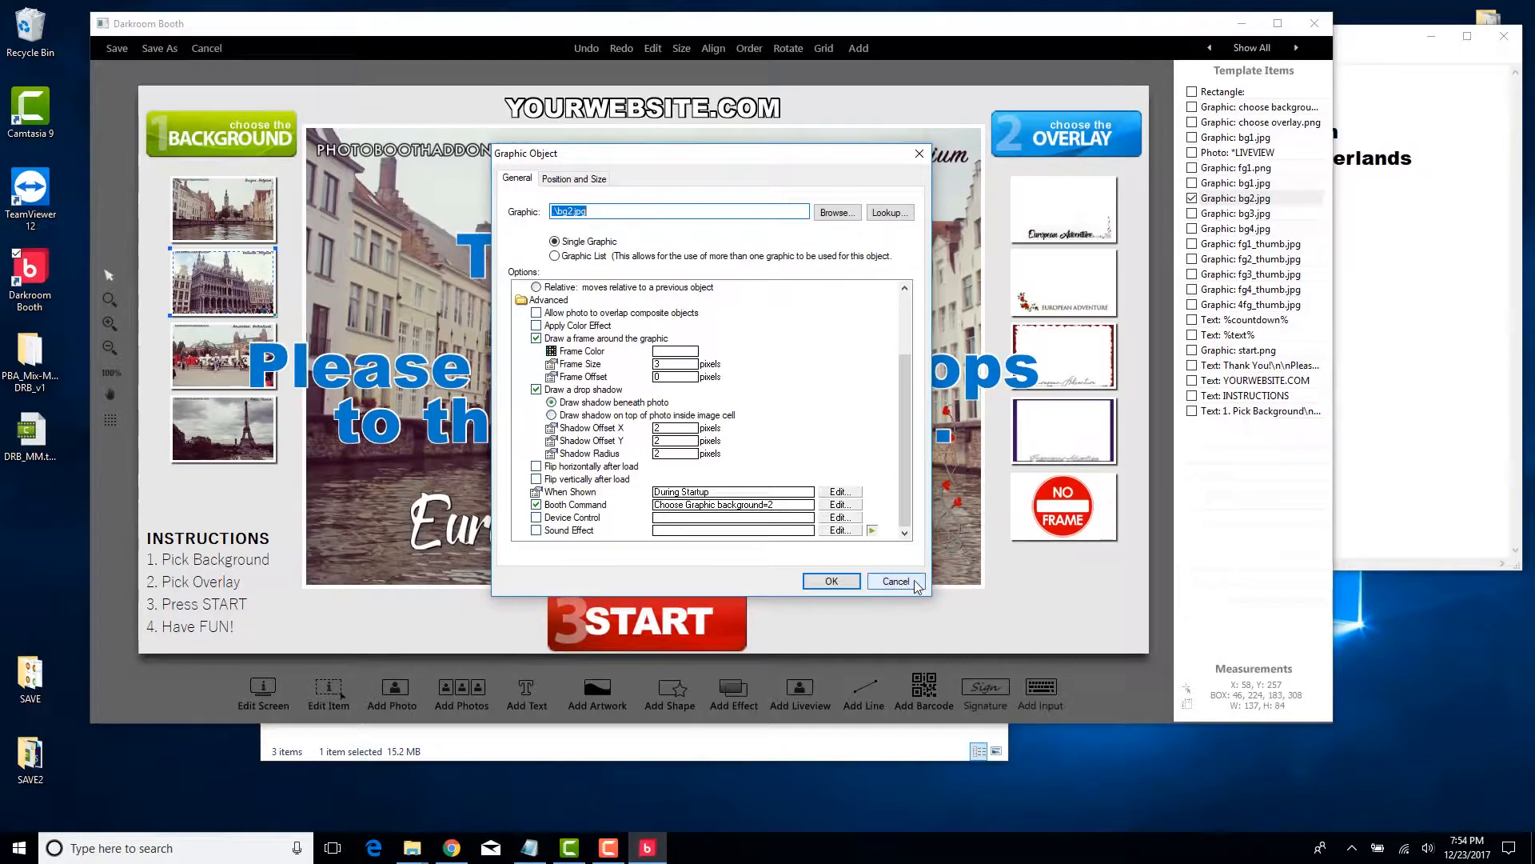
pyautogui.click(831, 581)
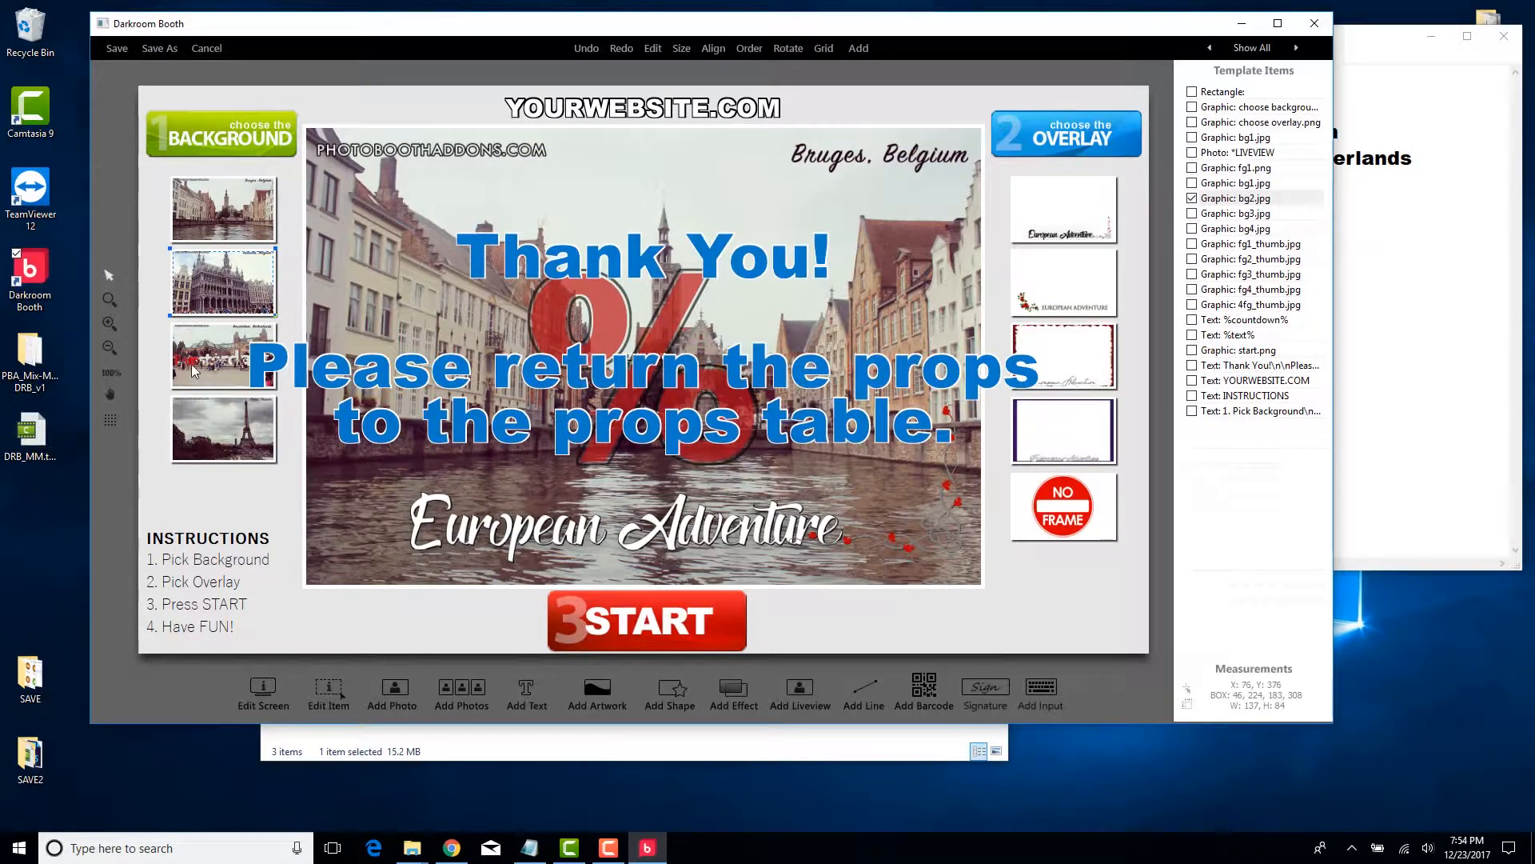
pyautogui.doubleClick(189, 363)
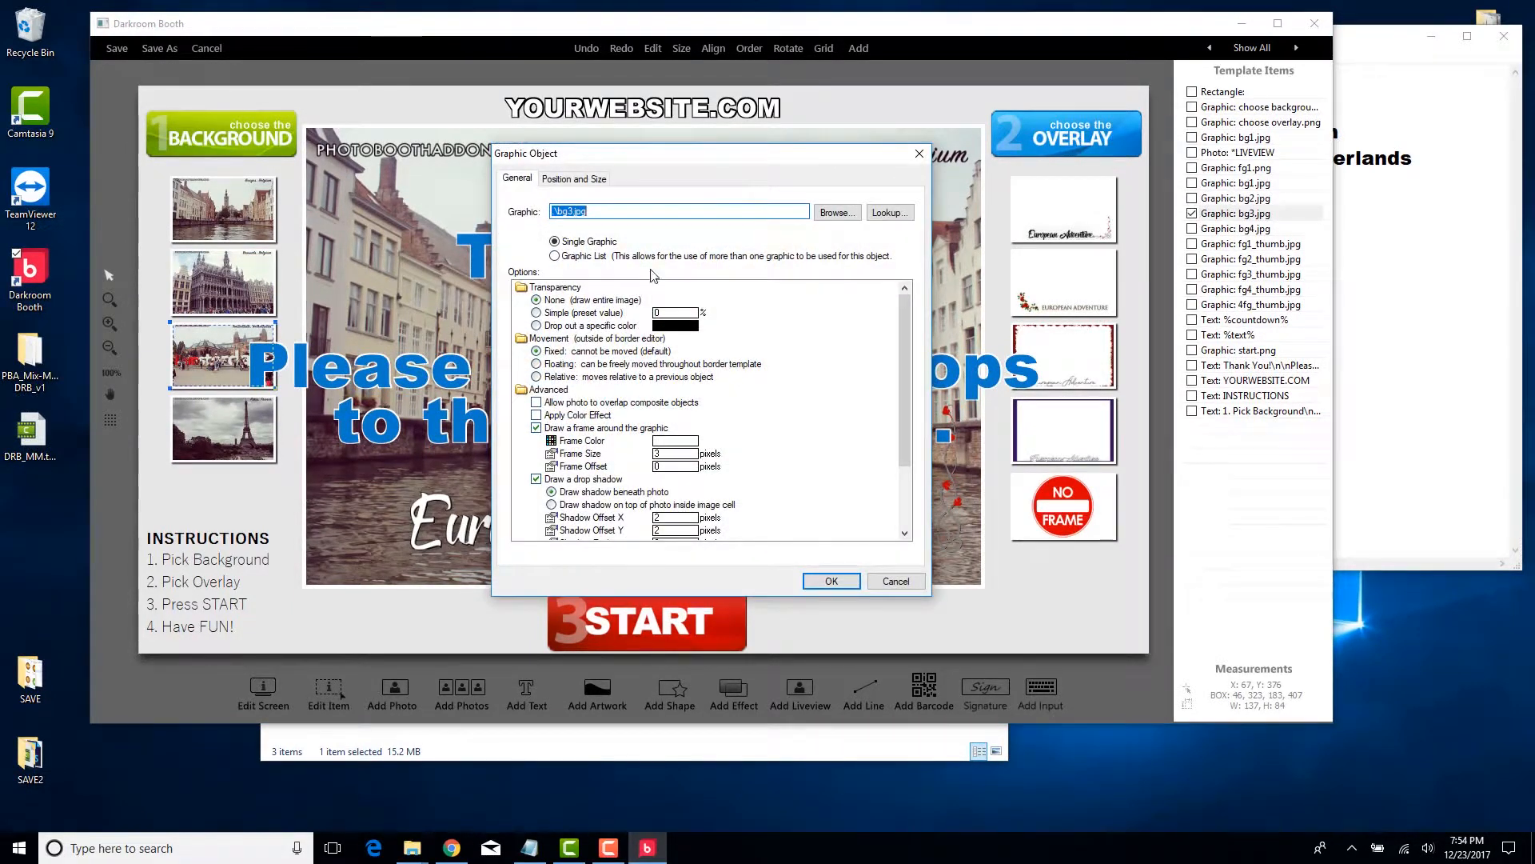
pyautogui.moveTo(905, 329); pyautogui.dragTo(902, 448)
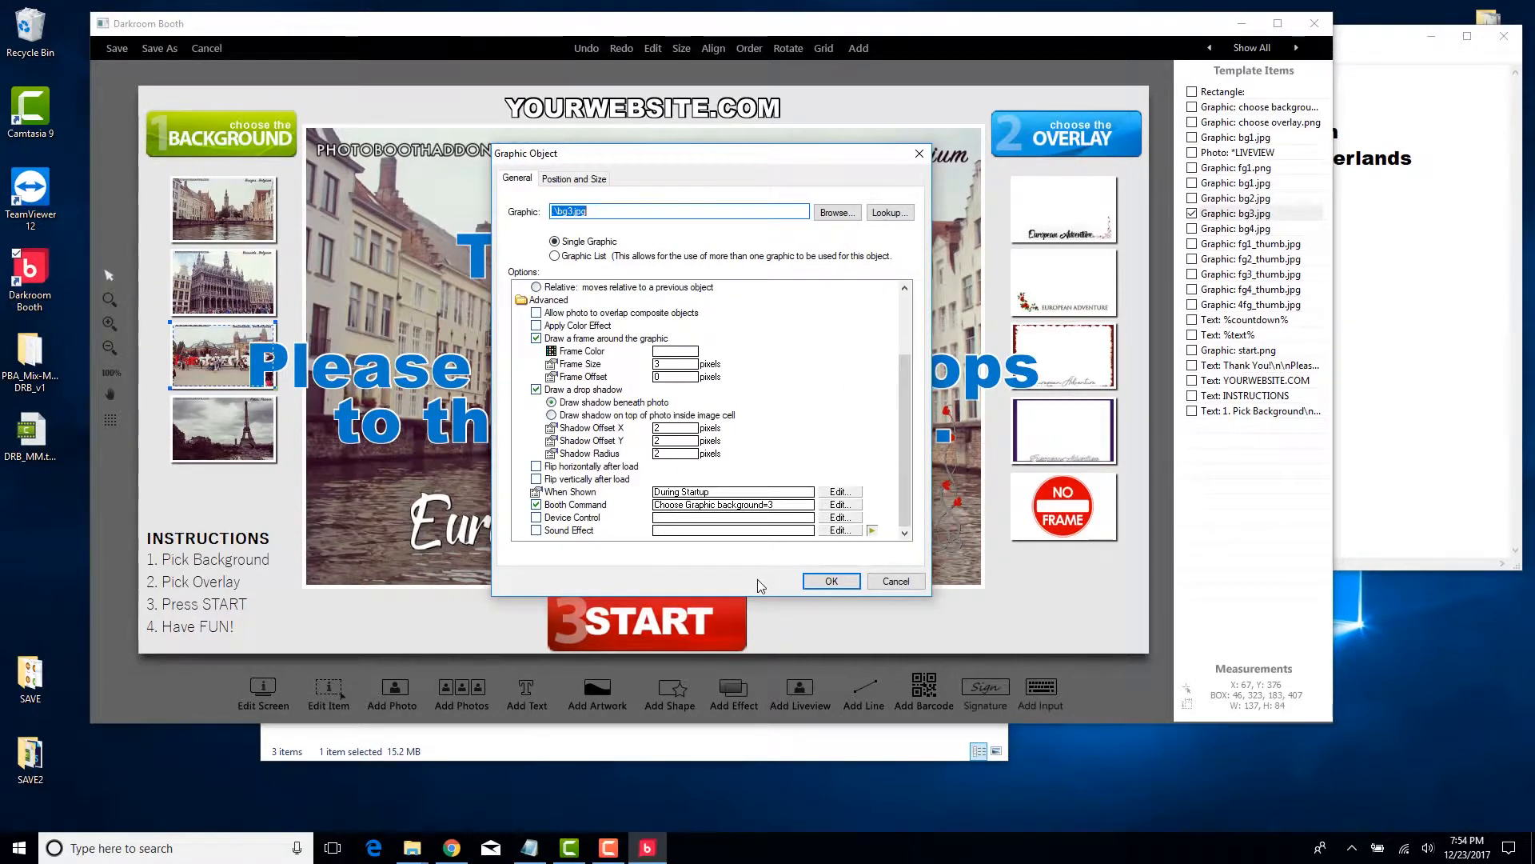
pyautogui.click(879, 583)
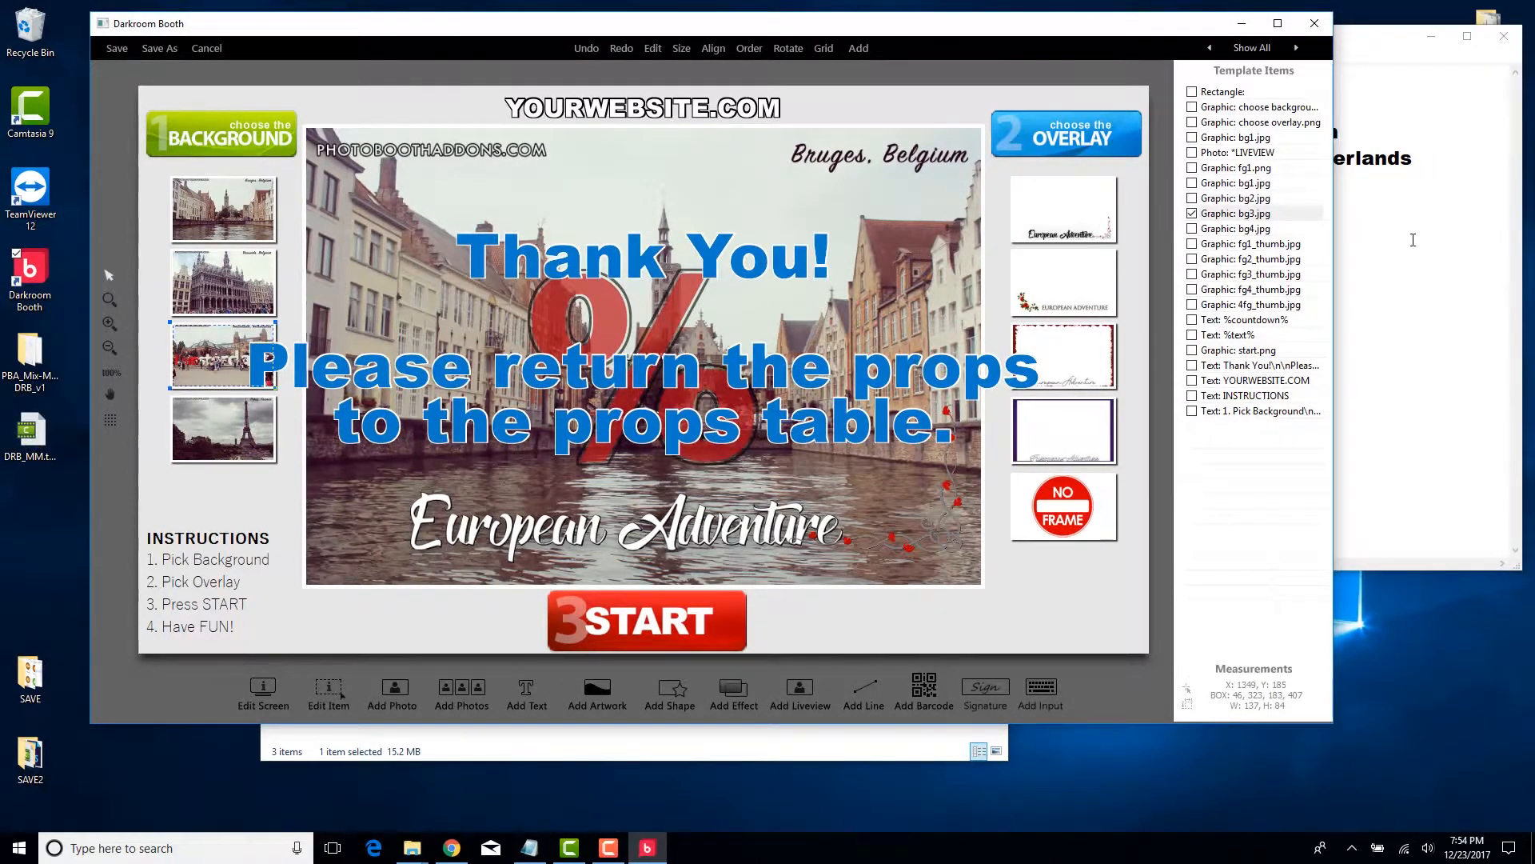
# Step: Switch to the Notepad notes, reposition the window beside the template, and review the foreground file numbering
pyautogui.click(1467, 256)
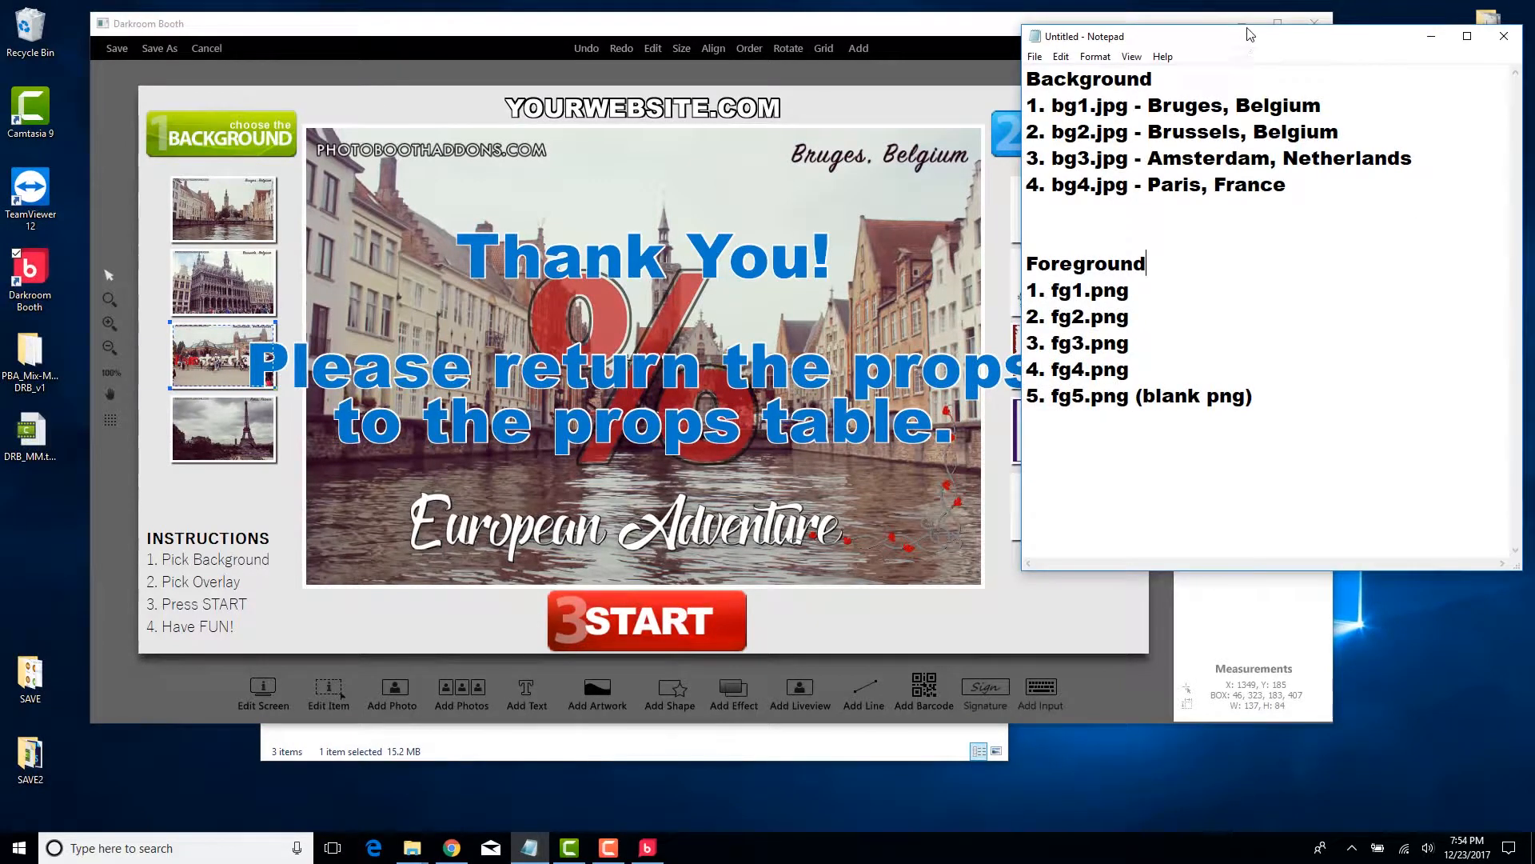
pyautogui.moveTo(1247, 41); pyautogui.dragTo(1243, 243)
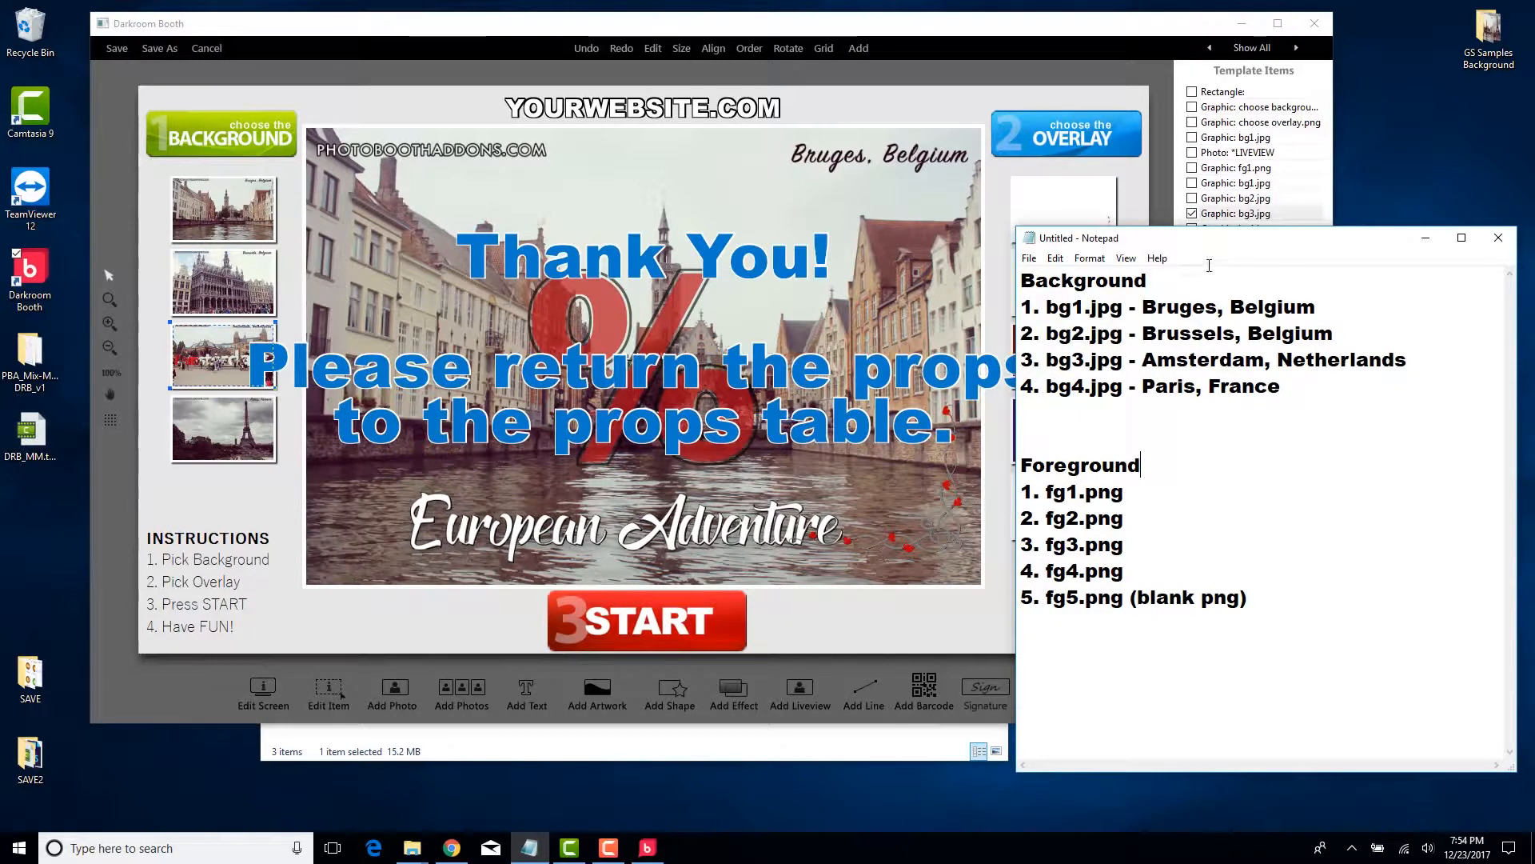
pyautogui.moveTo(1232, 238); pyautogui.dragTo(1262, 241)
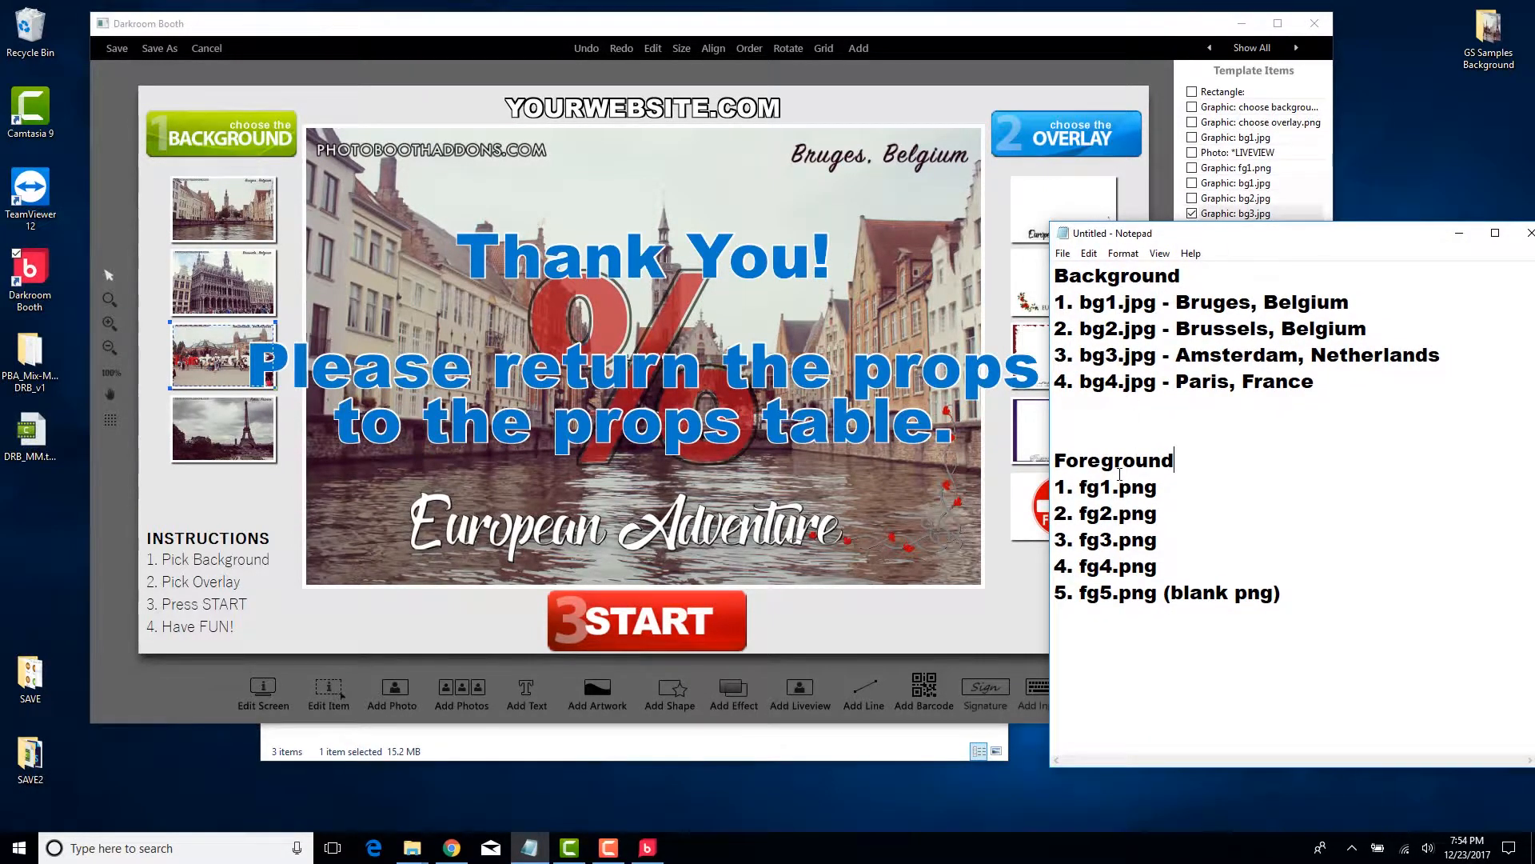
# Step: Return to the Darkroom Booth template editor and select the five overlay thumbnails, fg1_thumb.jpg to fg4_thumb.jpg and 4fg_thumb.jpg
pyautogui.click(1143, 194)
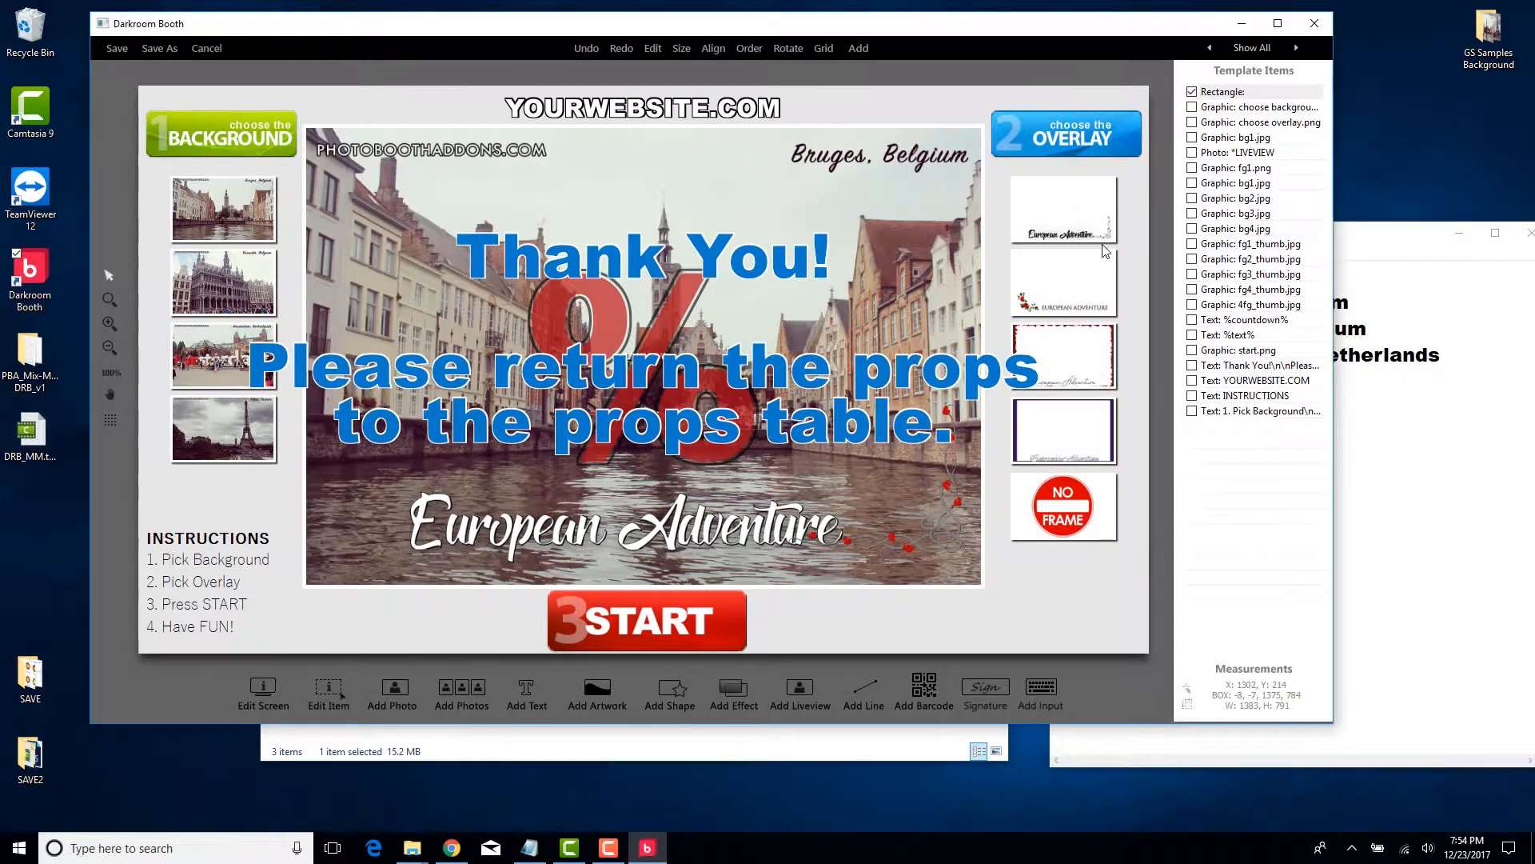
pyautogui.click(1106, 230)
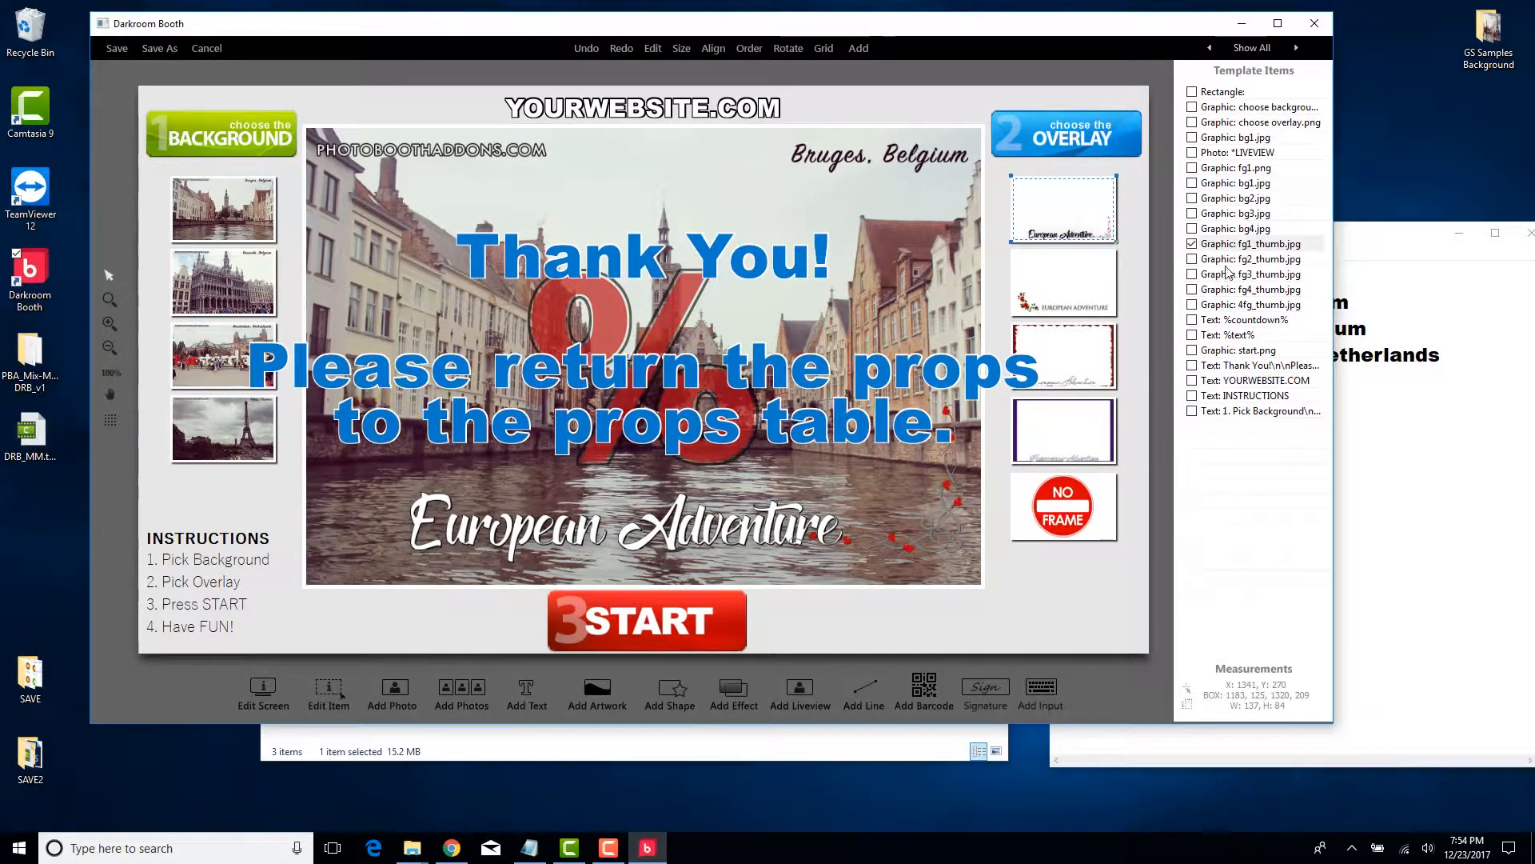
pyautogui.click(1192, 260)
pyautogui.click(1192, 274)
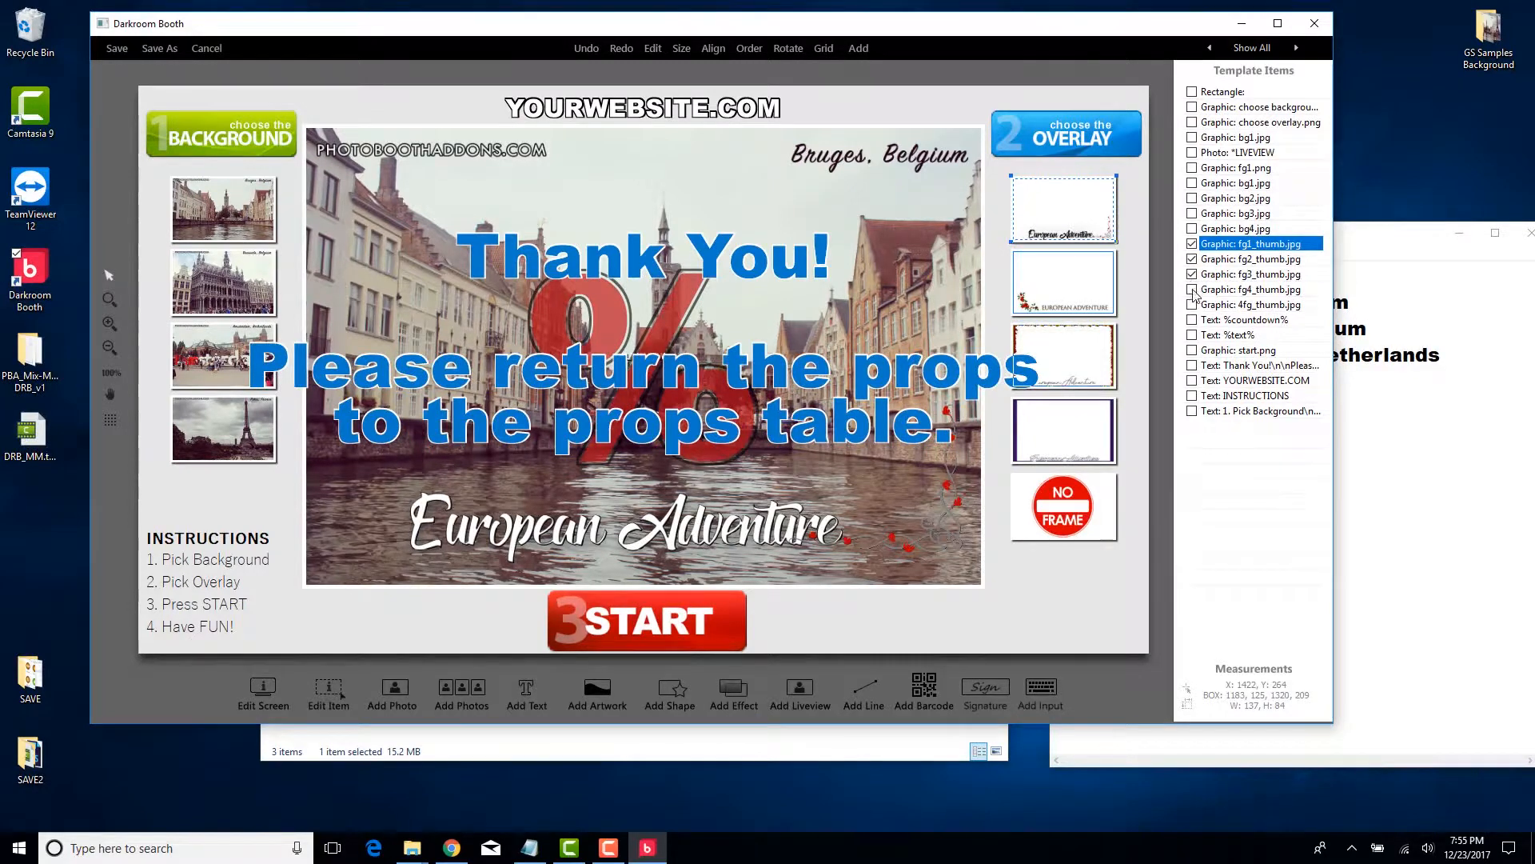
pyautogui.click(1192, 290)
pyautogui.click(1192, 305)
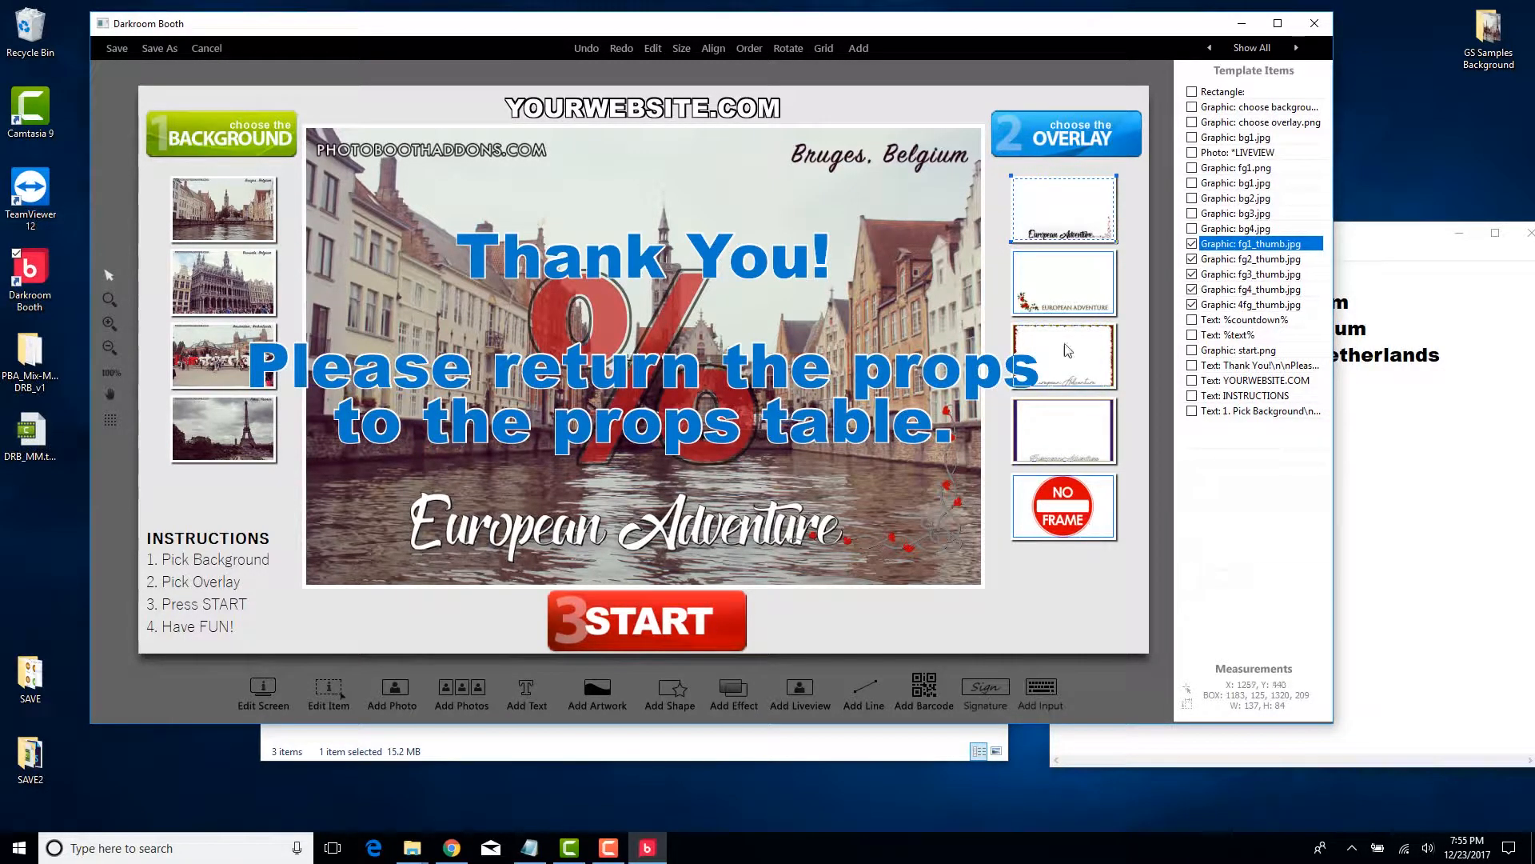
# Step: Compare the fg1_thumb.jpg thumbnail's booth command with the Notepad foreground list, and close its settings without saving
pyautogui.doubleClick(1289, 251)
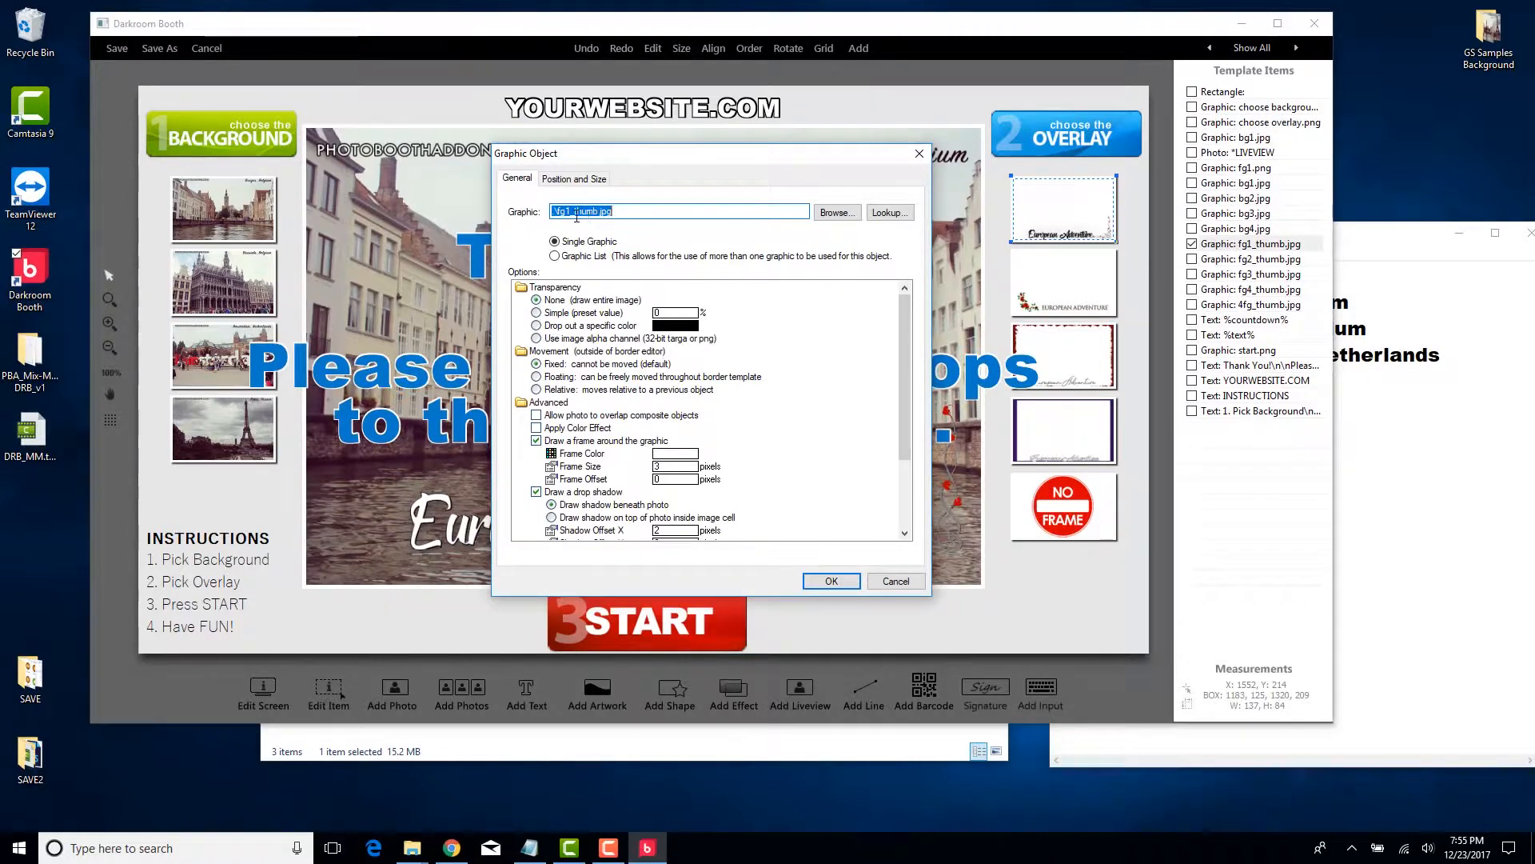
pyautogui.moveTo(900, 318); pyautogui.dragTo(900, 428)
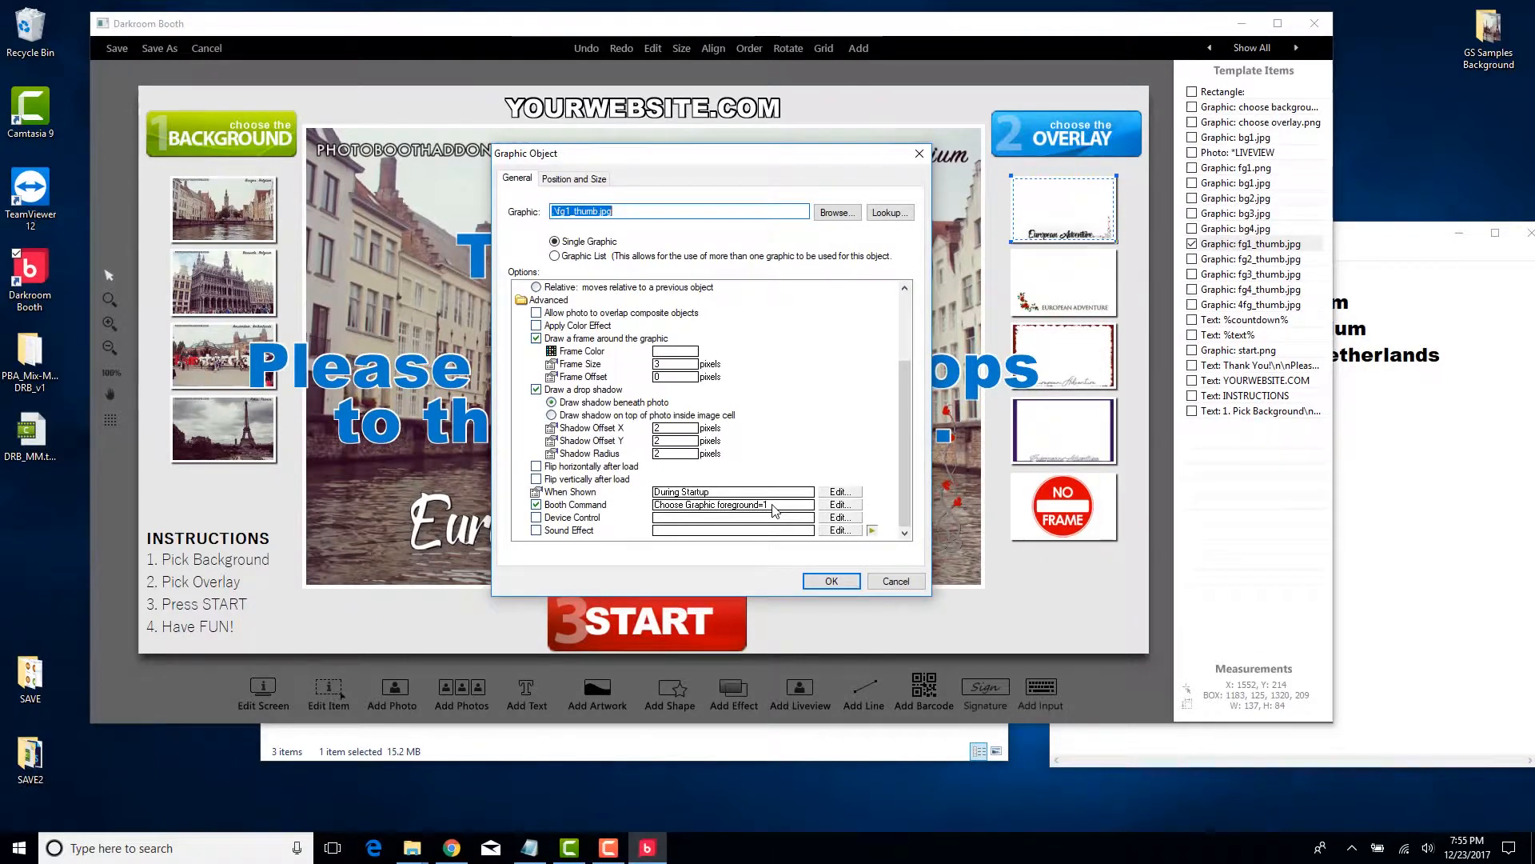
pyautogui.click(1379, 490)
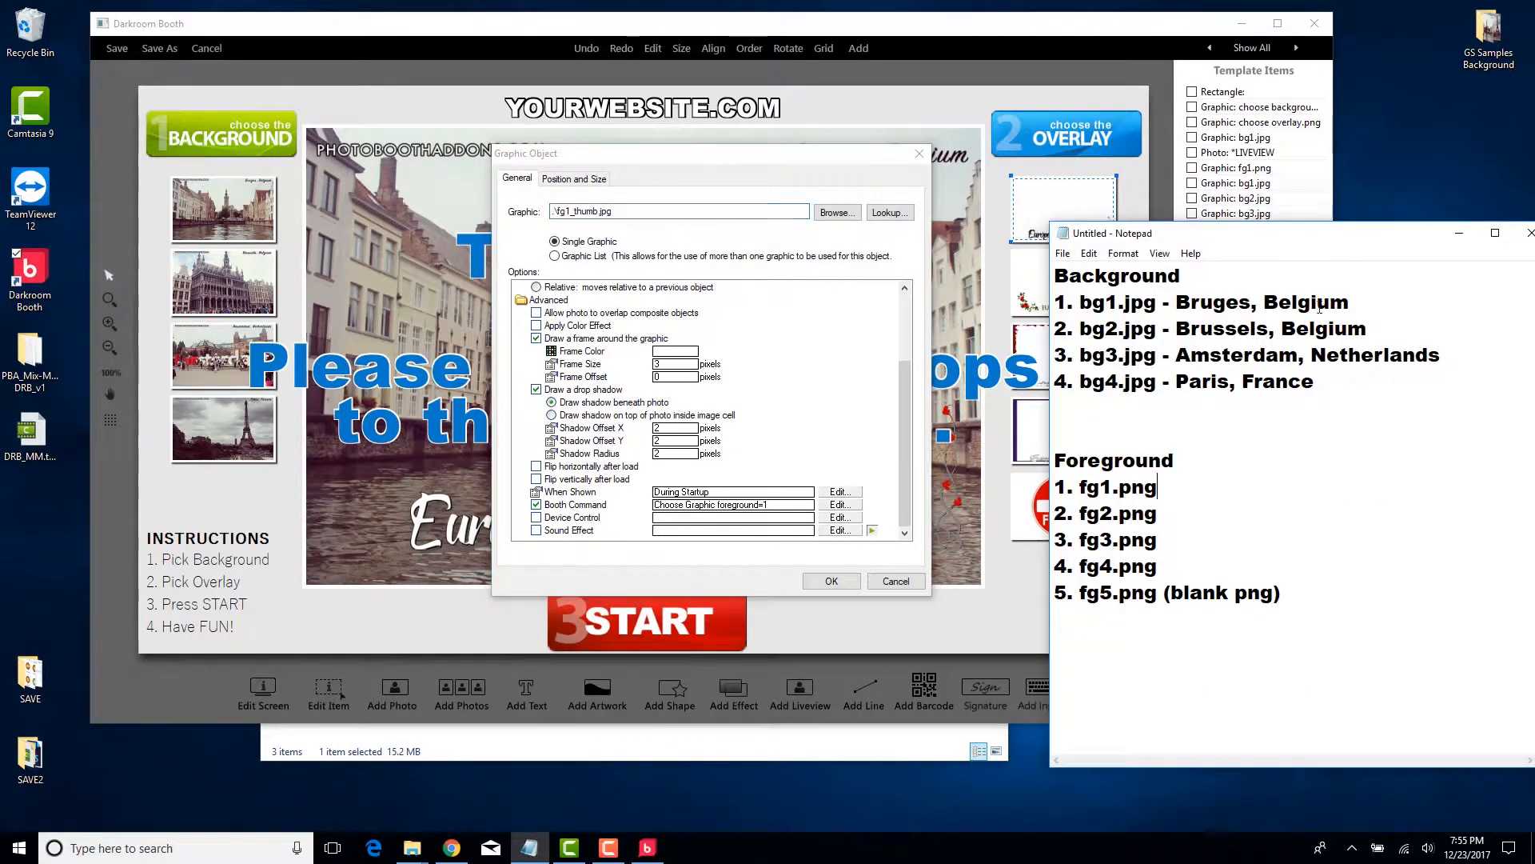
pyautogui.moveTo(1340, 241); pyautogui.dragTo(1418, 115)
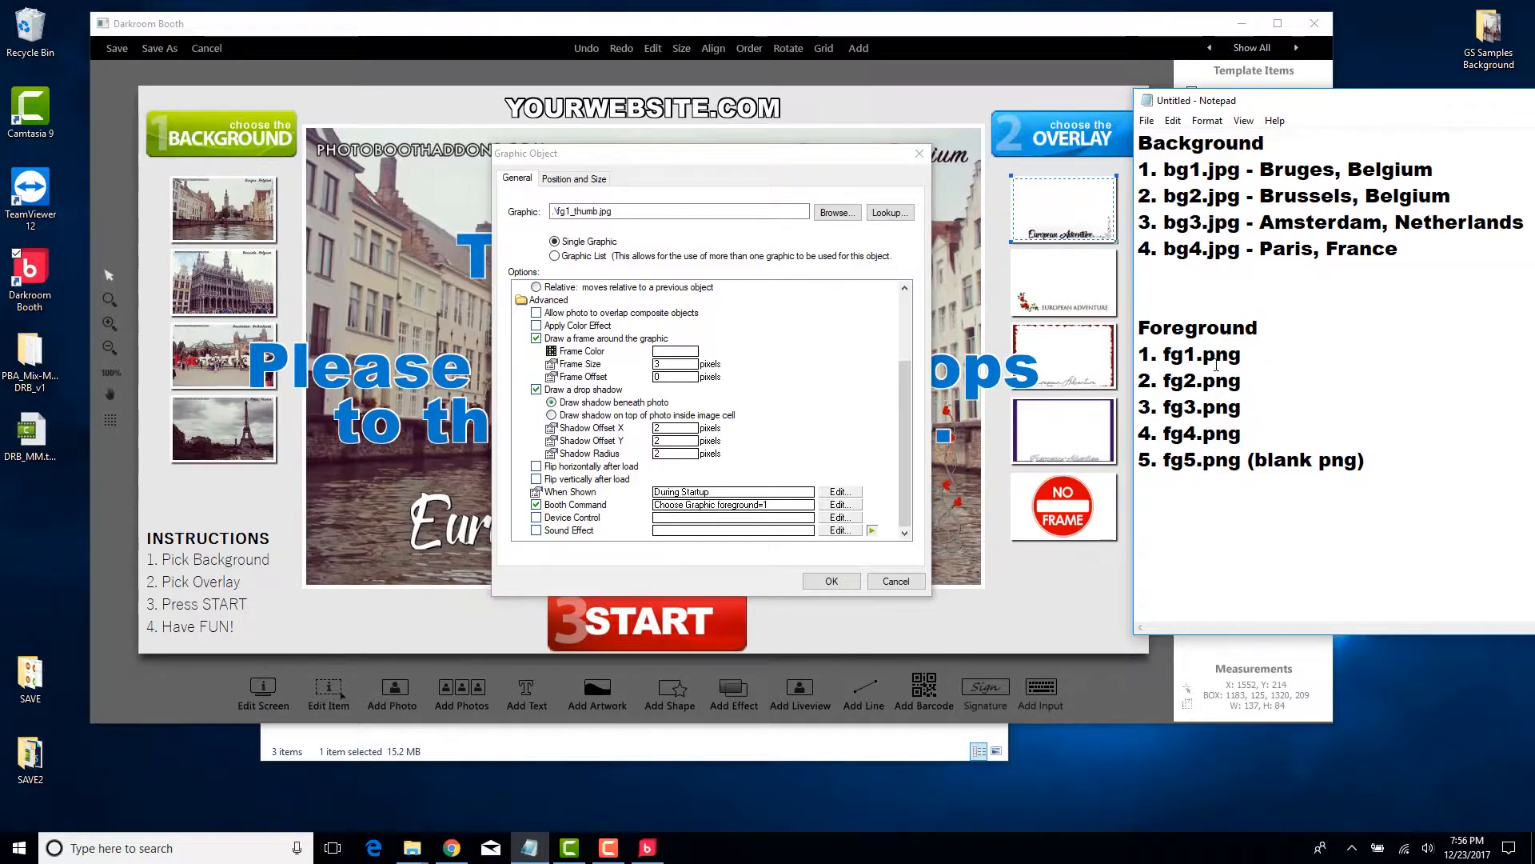
pyautogui.click(1249, 342)
pyautogui.moveTo(1271, 327); pyautogui.dragTo(1244, 357)
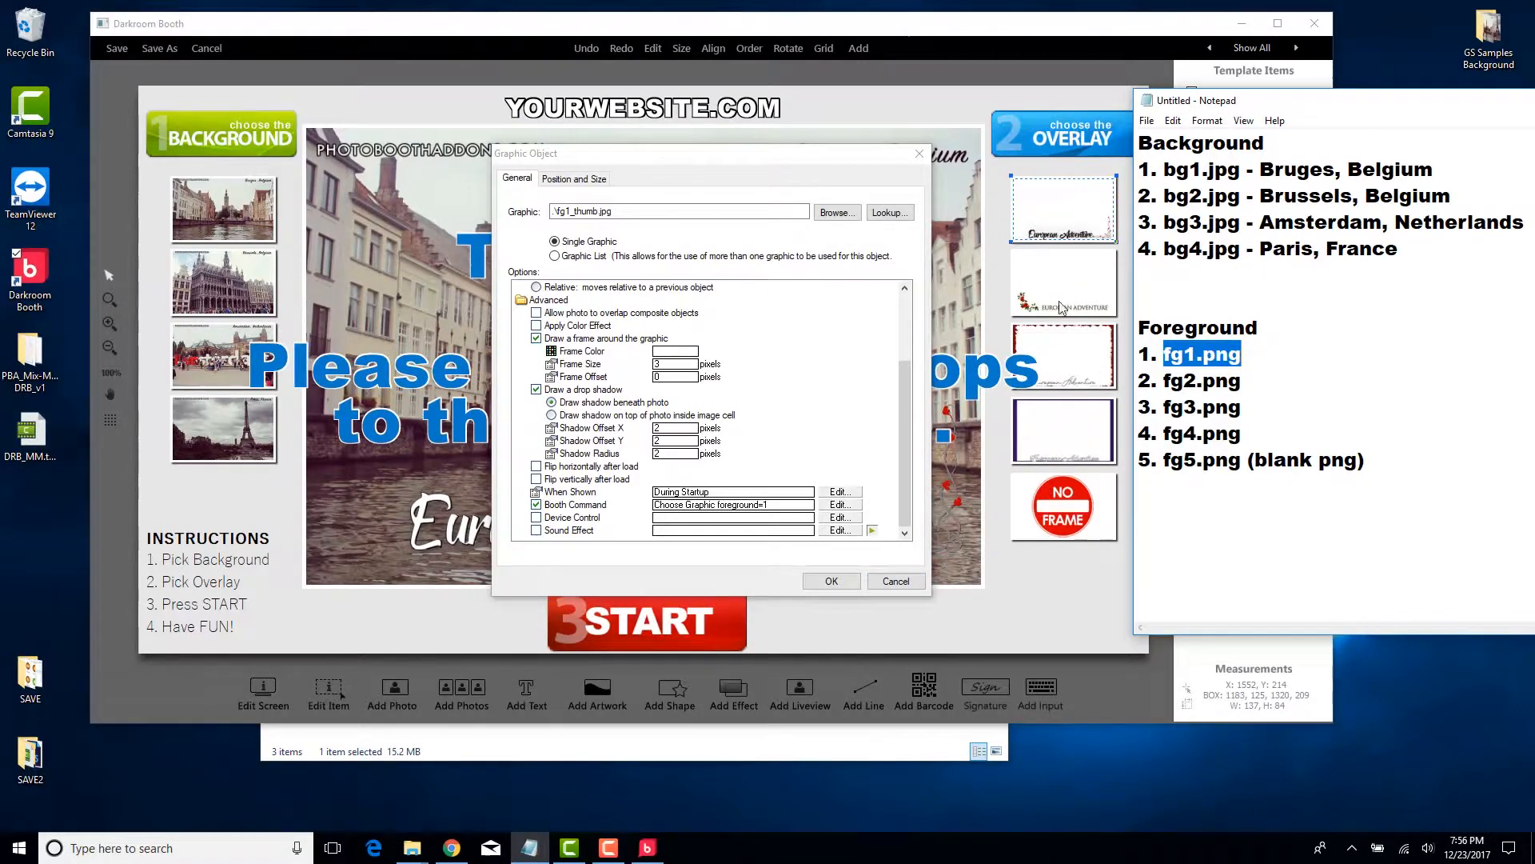
pyautogui.click(896, 581)
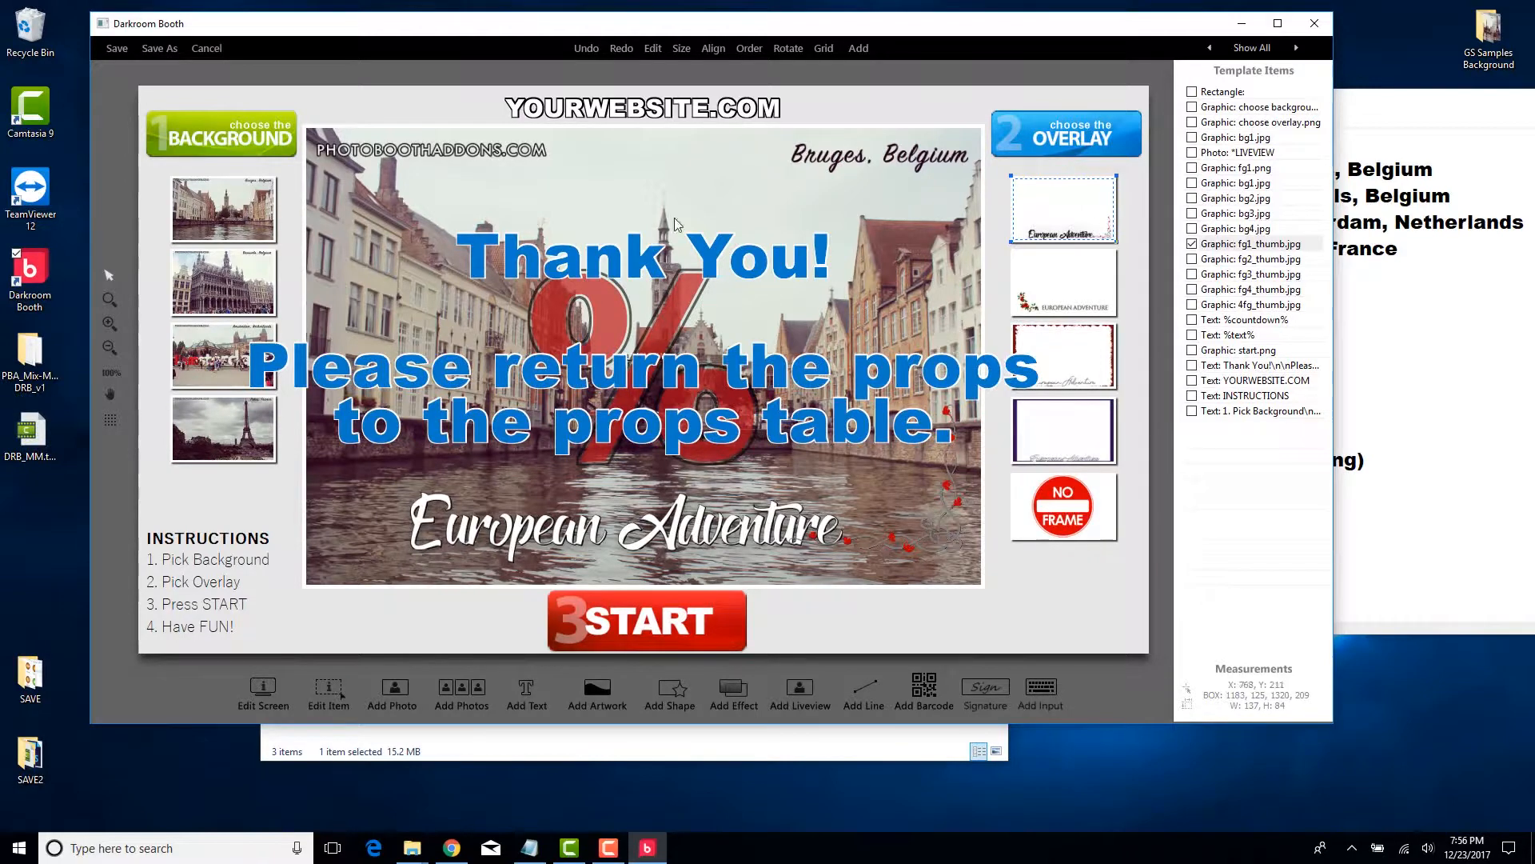
# Step: Review the YOURWEBSITE.COM and "Thank You!" text items by selecting each in the template, and deselect them
pyautogui.click(655, 112)
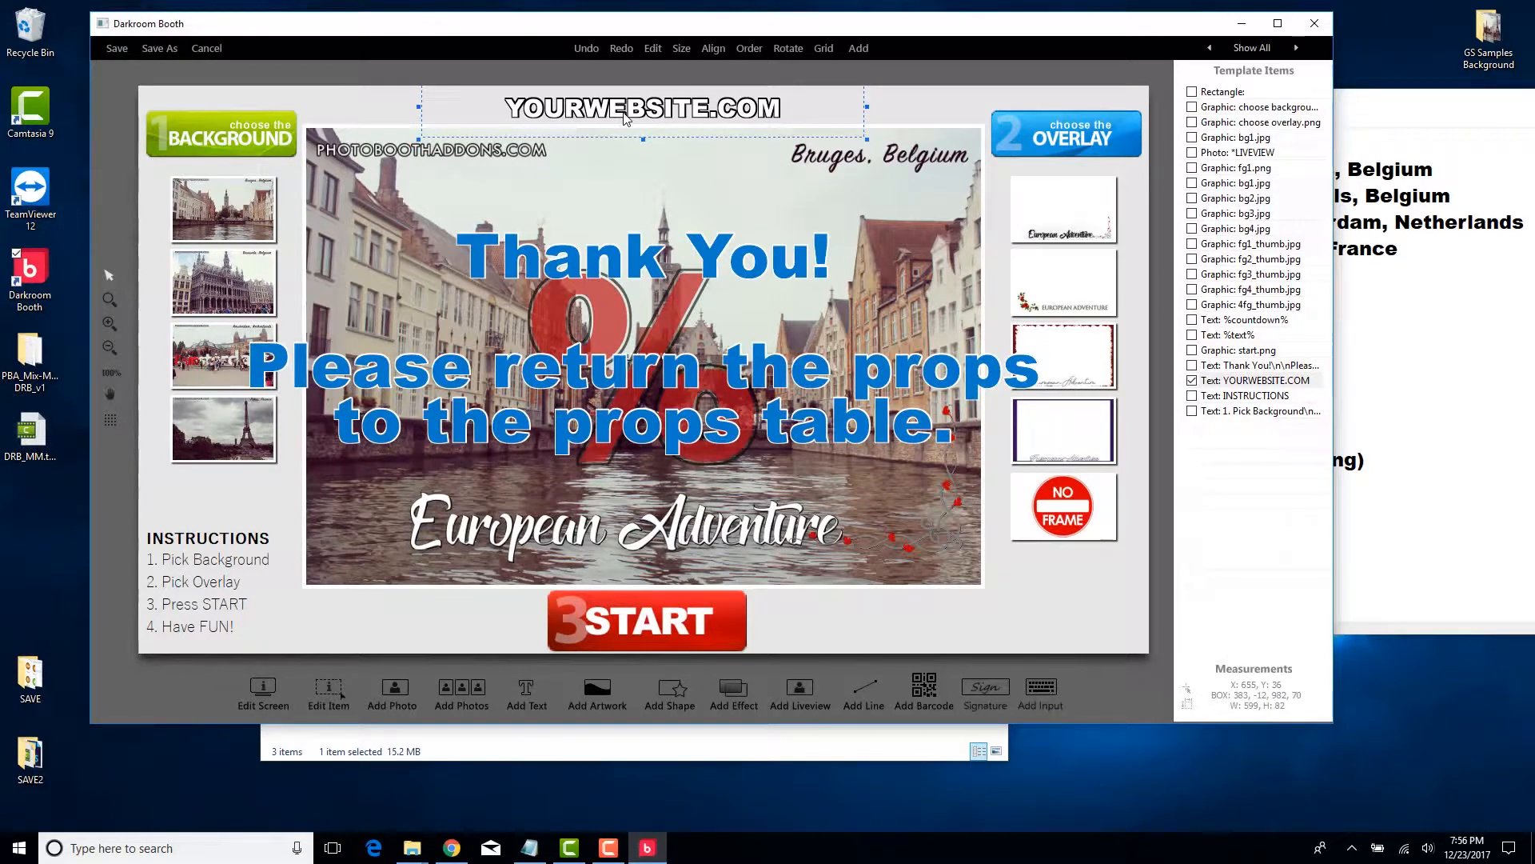
pyautogui.click(1249, 384)
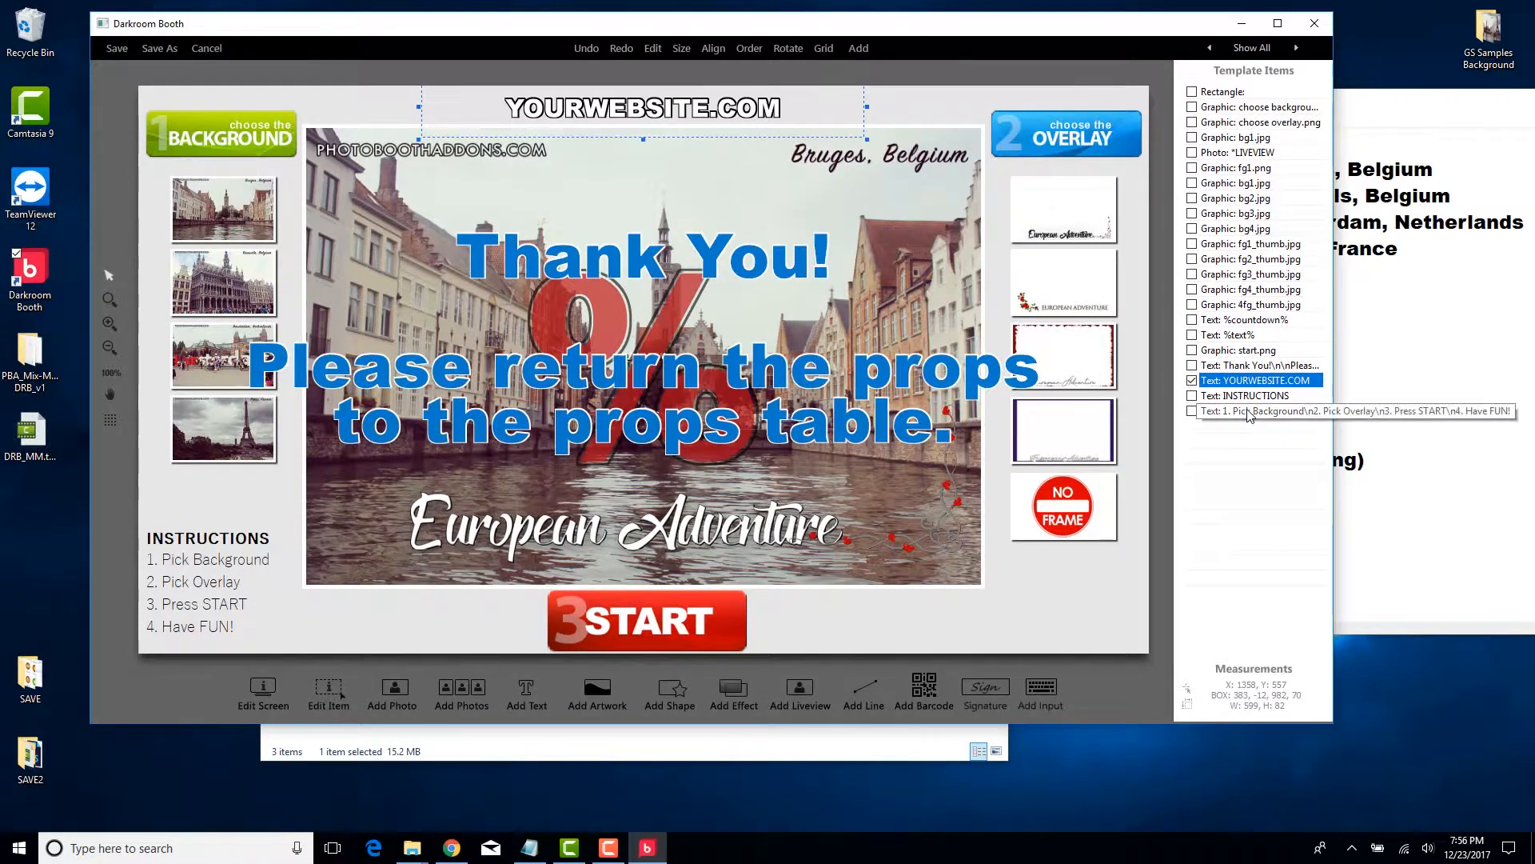
pyautogui.click(1261, 366)
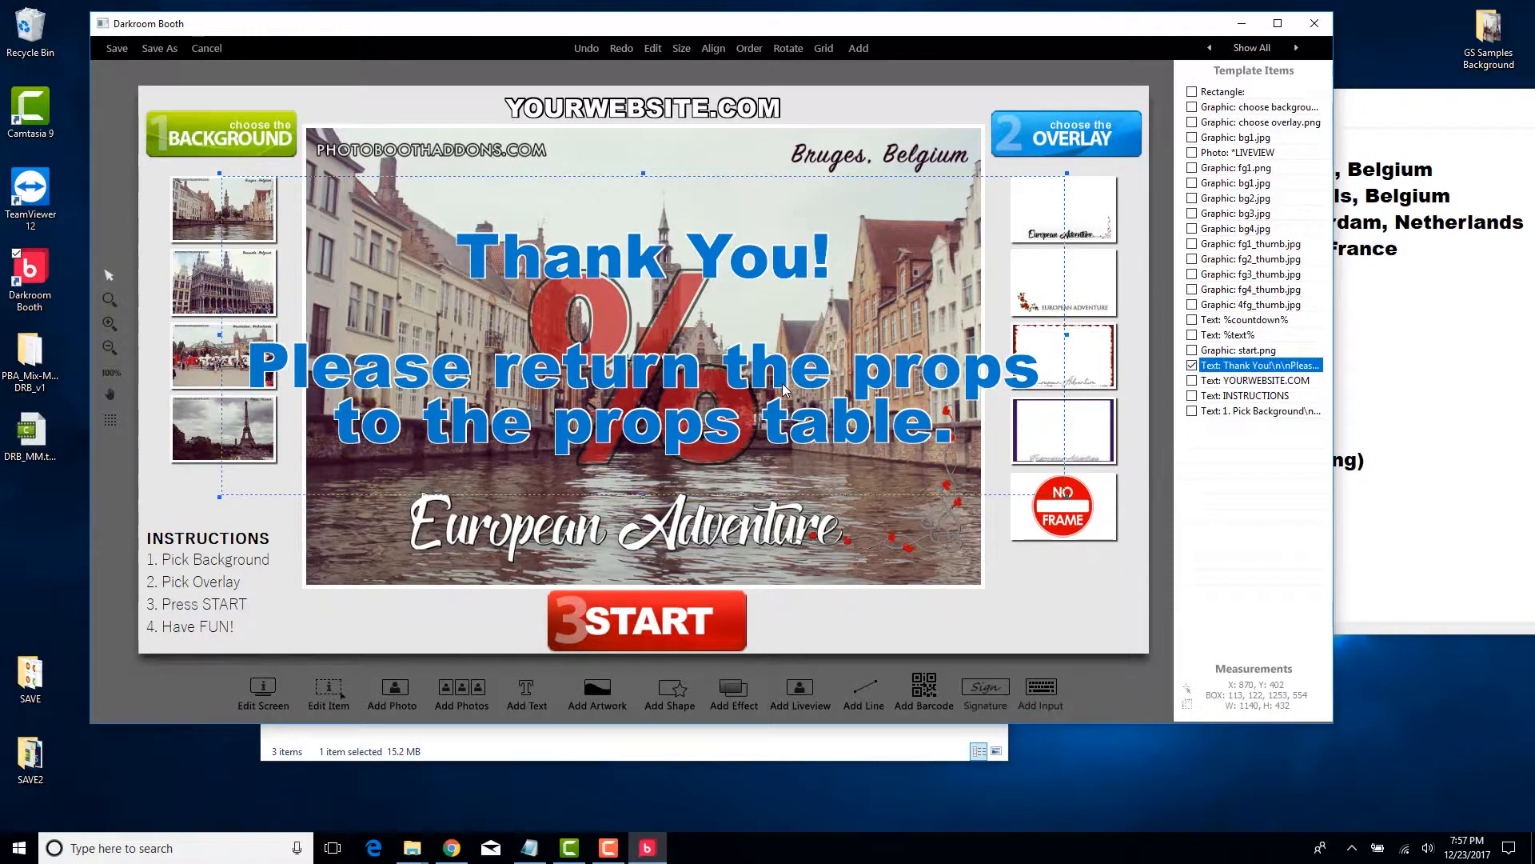
pyautogui.click(1092, 622)
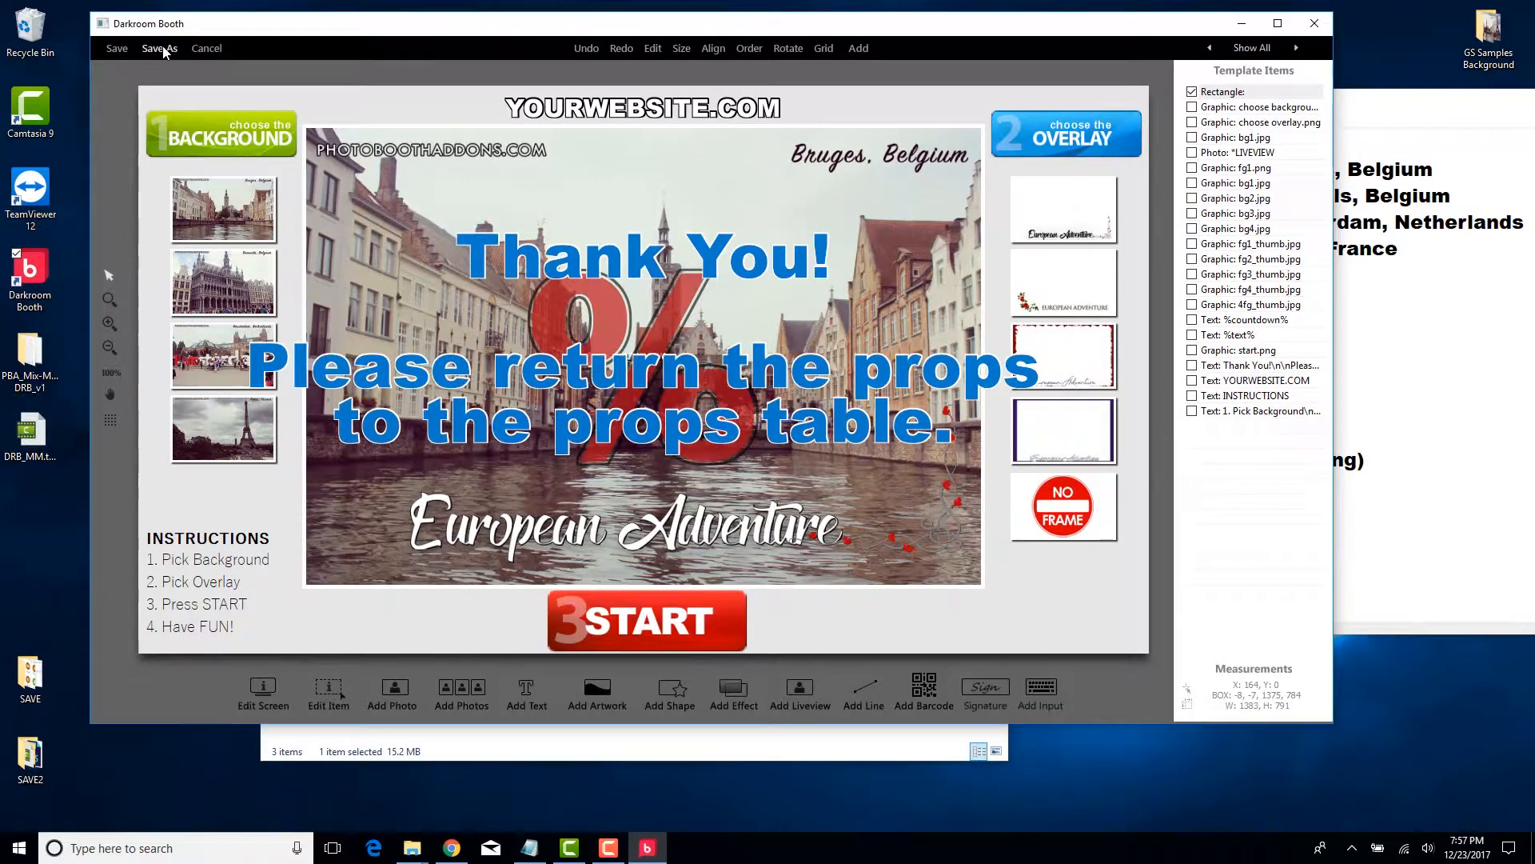
# Step: Save the screen template and go to the event's Main settings page
pyautogui.click(116, 50)
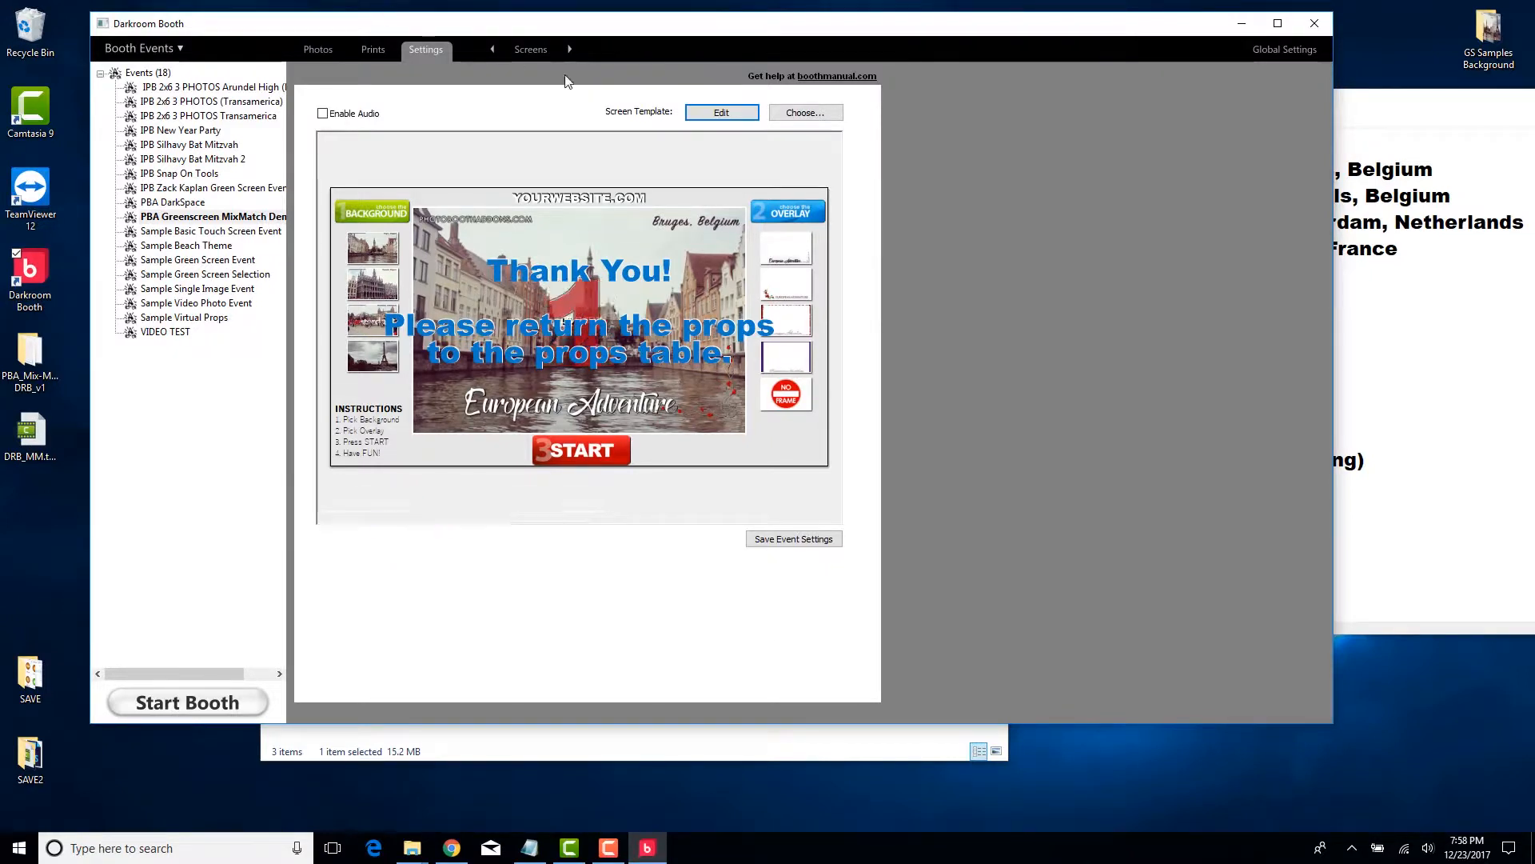
pyautogui.click(493, 49)
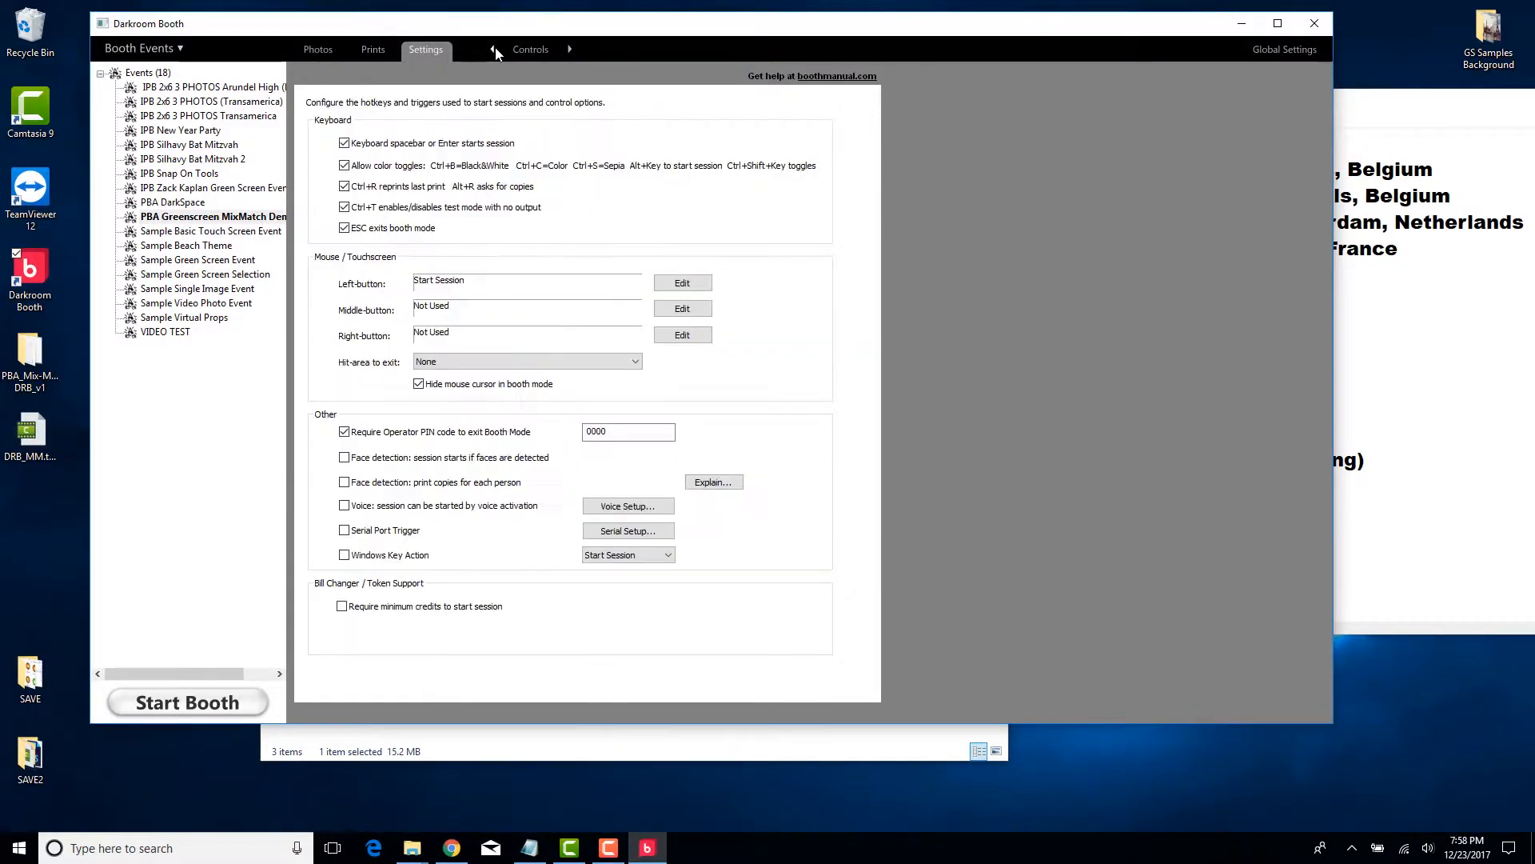
pyautogui.click(517, 52)
pyautogui.click(536, 86)
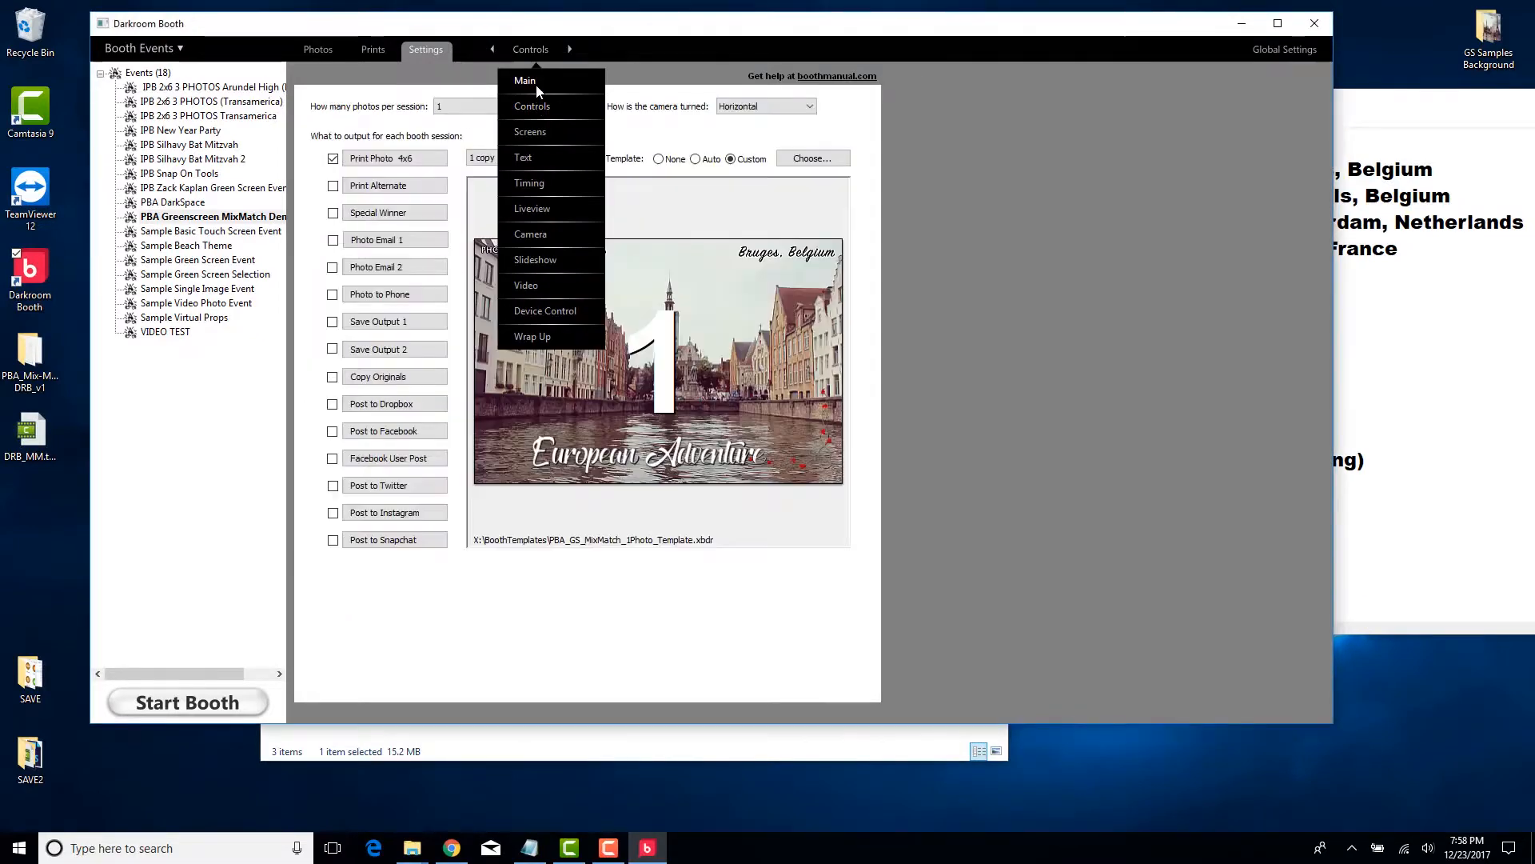
pyautogui.click(537, 86)
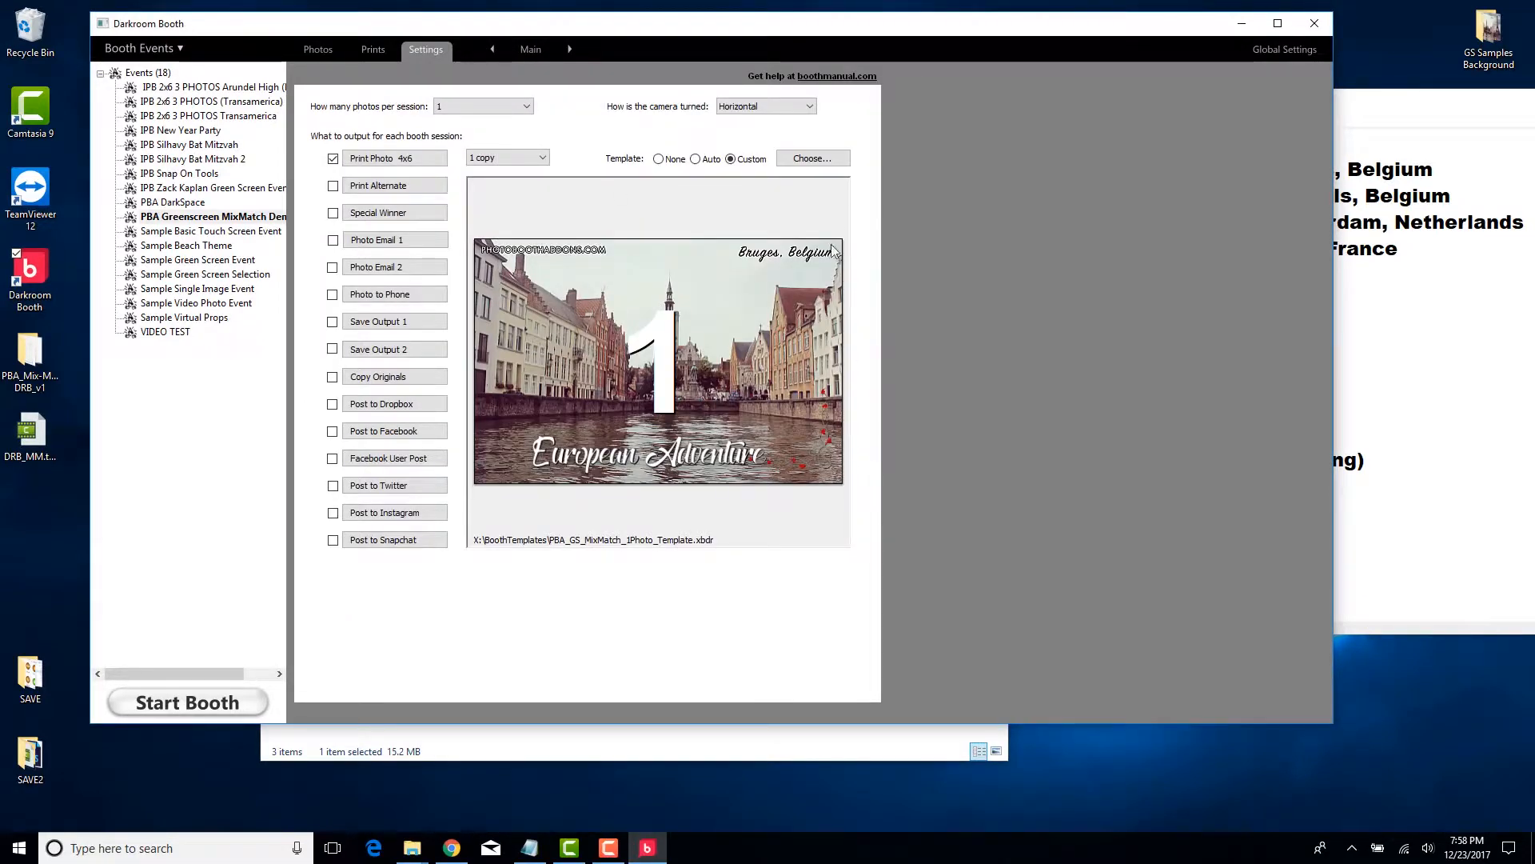
# Step: Open the PBA_GS_MixMatch_1Photo_Template print template for editing
pyautogui.click(812, 159)
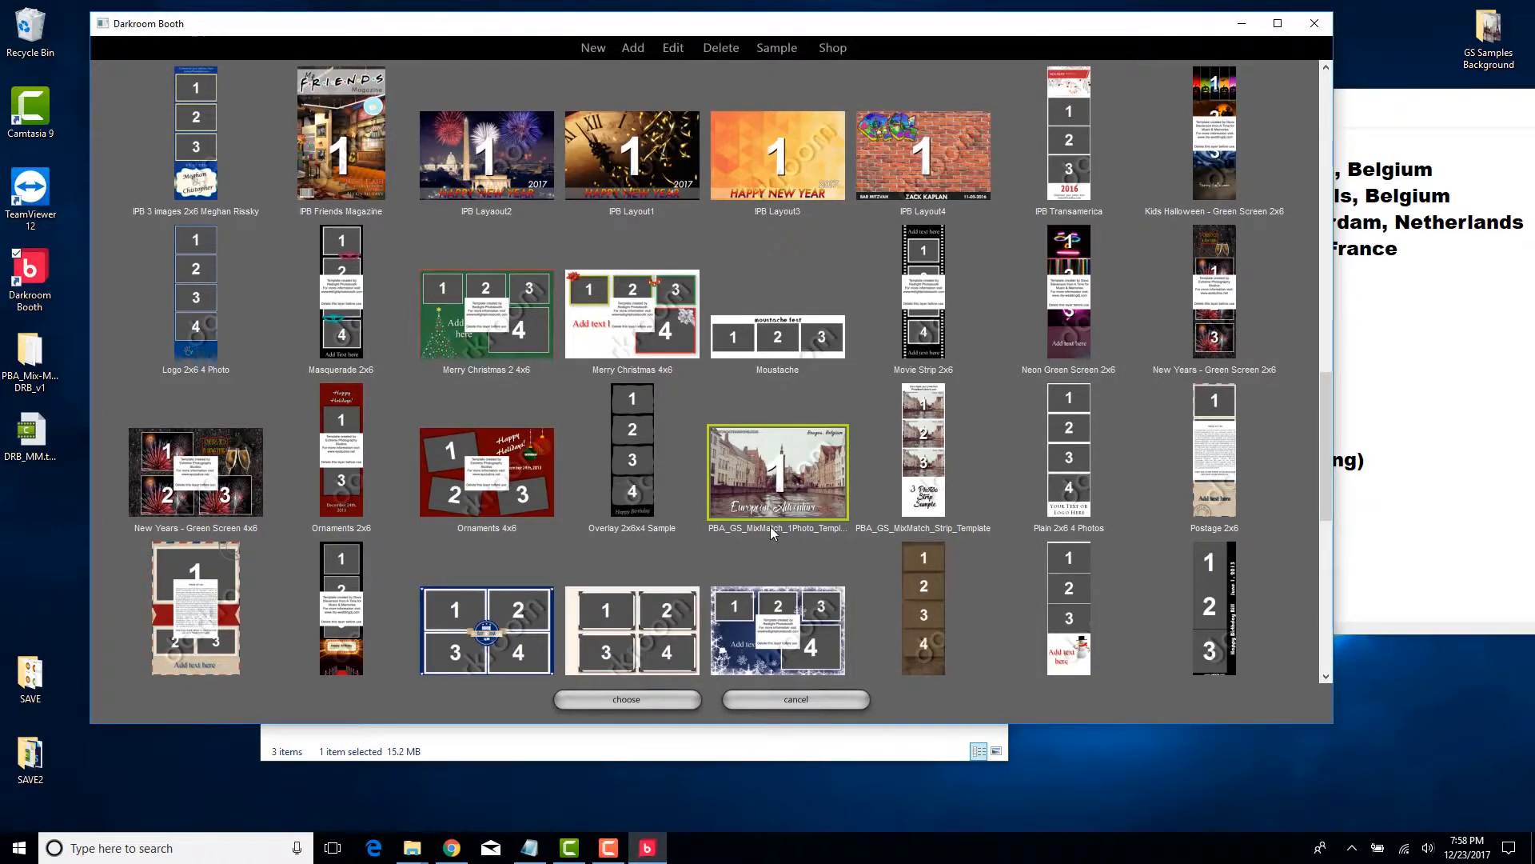
pyautogui.click(673, 49)
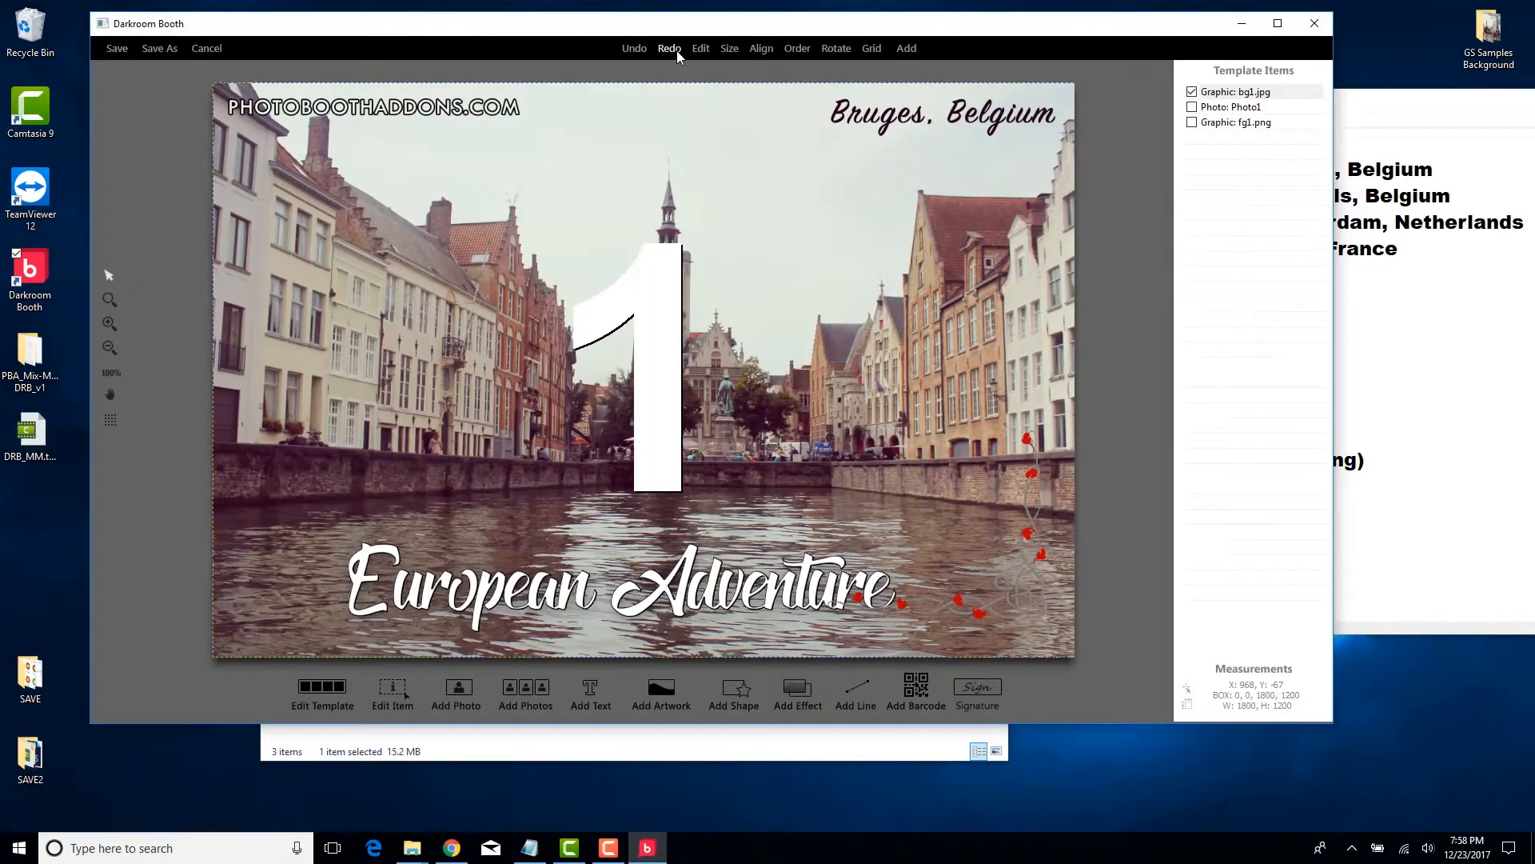
pyautogui.moveTo(1031, 32); pyautogui.dragTo(1018, 29)
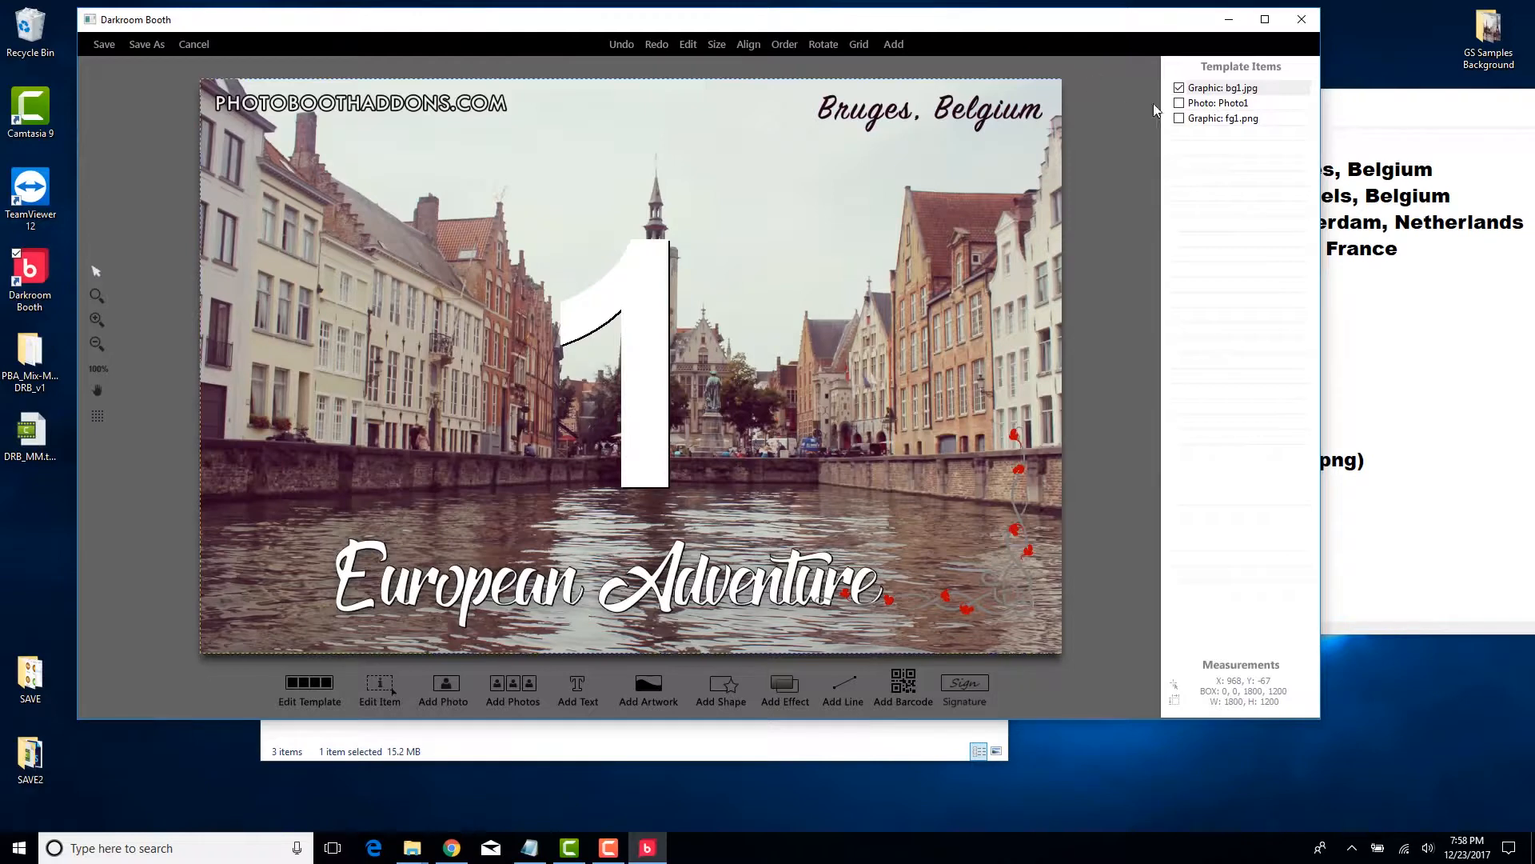
# Step: Open the graphic list of the bg1.jpg graphic in the print template and check the list's name
pyautogui.doubleClick(1232, 93)
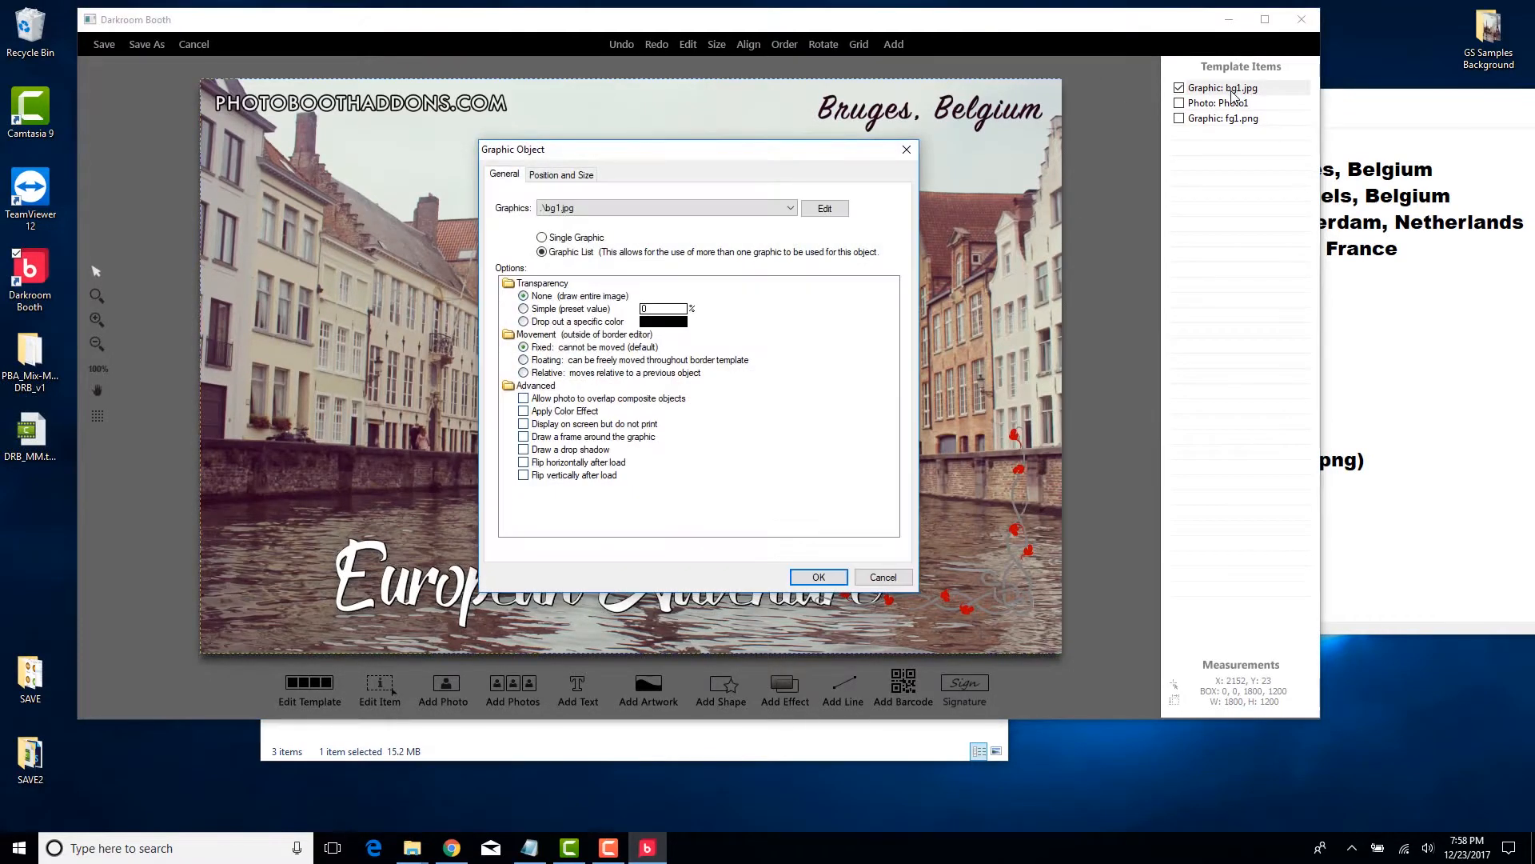
pyautogui.moveTo(802, 158); pyautogui.dragTo(528, 106)
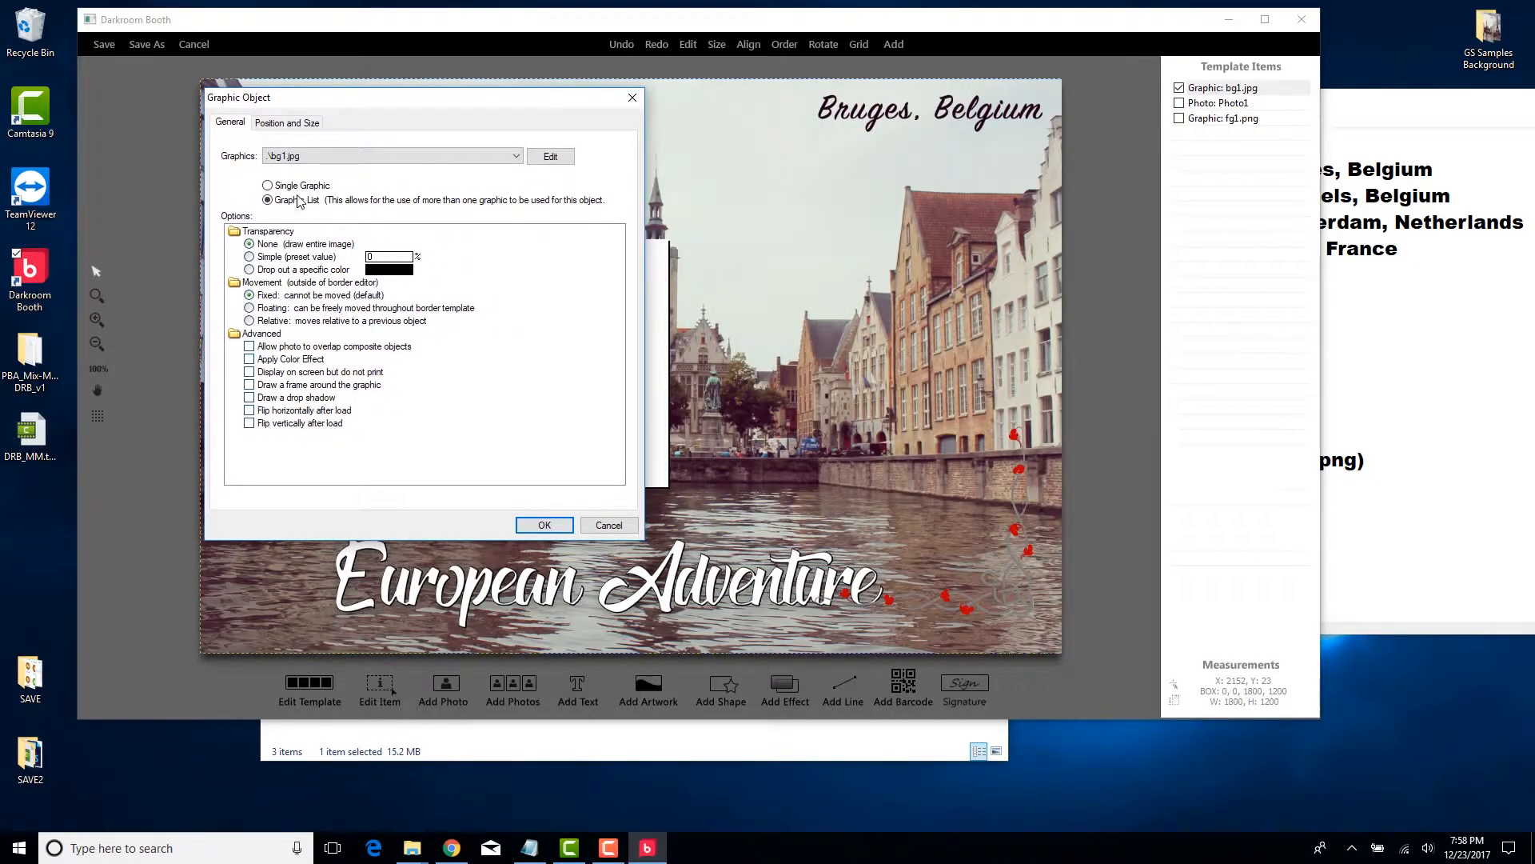
pyautogui.click(548, 156)
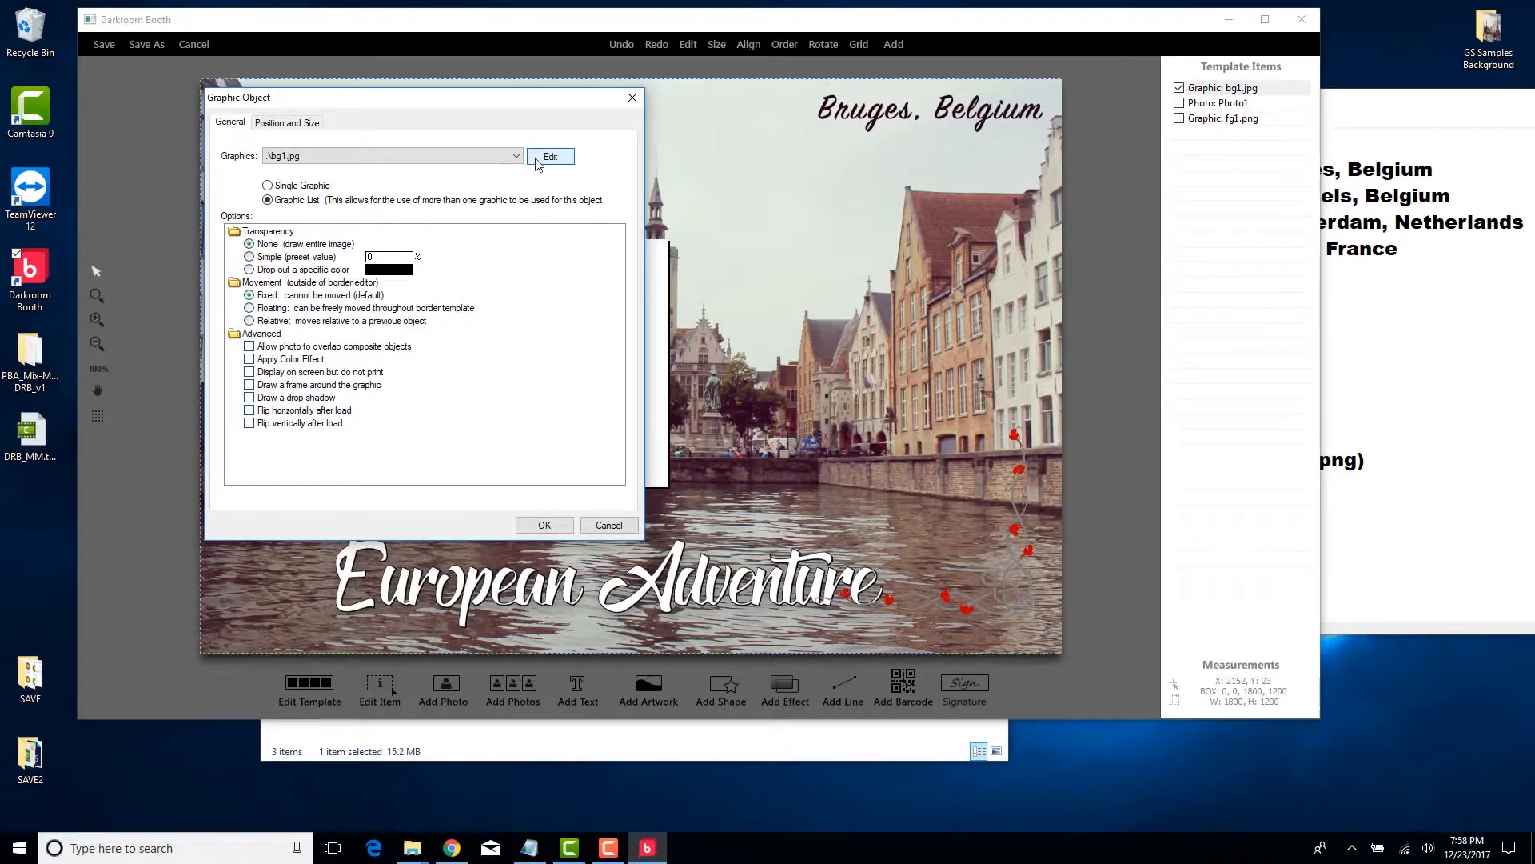
pyautogui.click(550, 158)
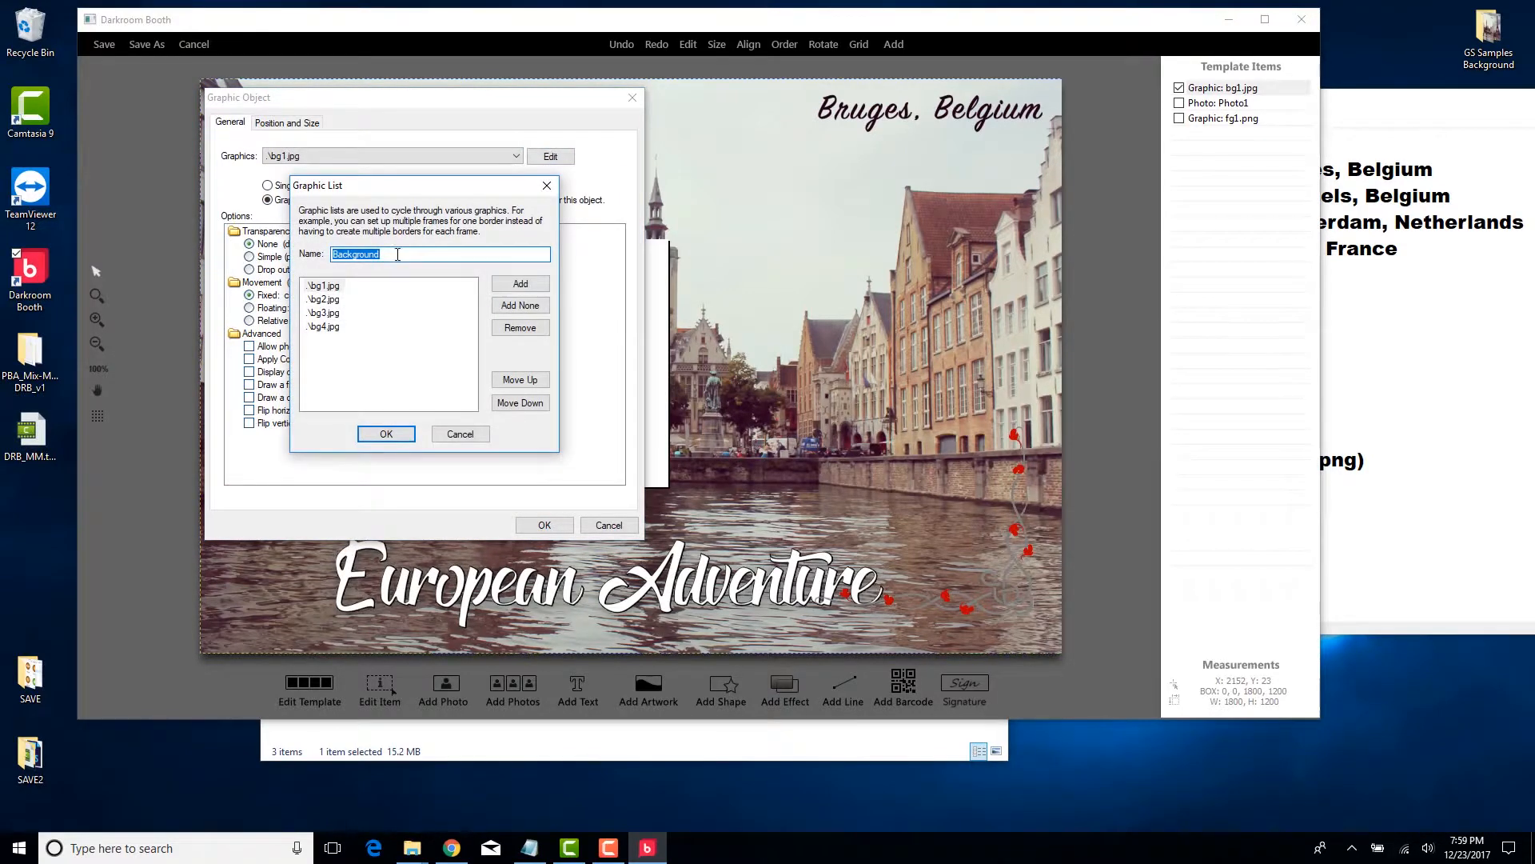
pyautogui.moveTo(398, 254); pyautogui.dragTo(303, 245)
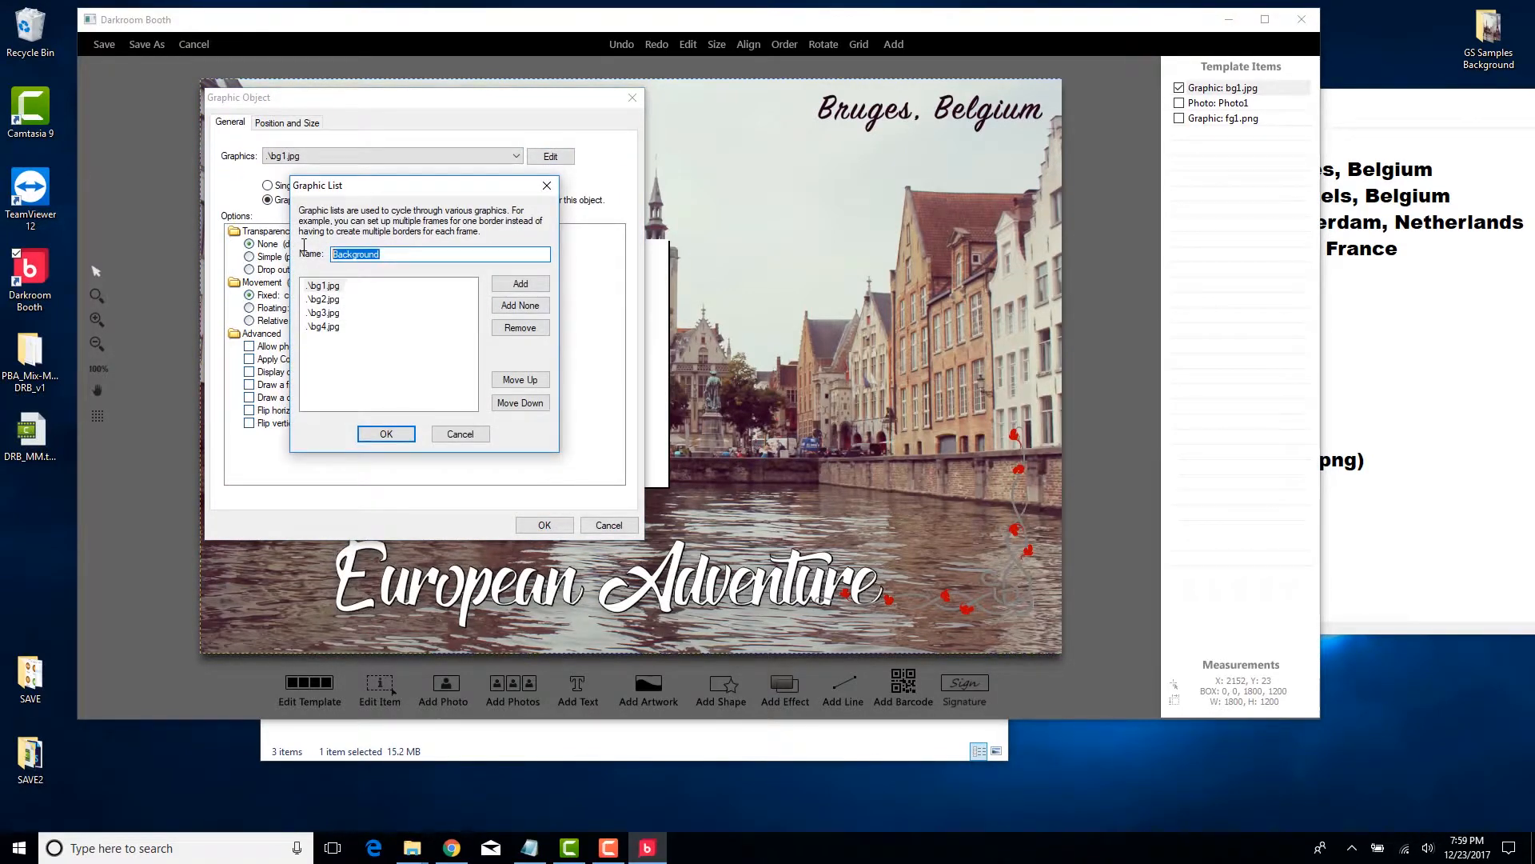
# Step: Compare the Background graphic list's name and file order with the Notepad background list, and close the bg1.jpg settings without saving
pyautogui.click(1340, 103)
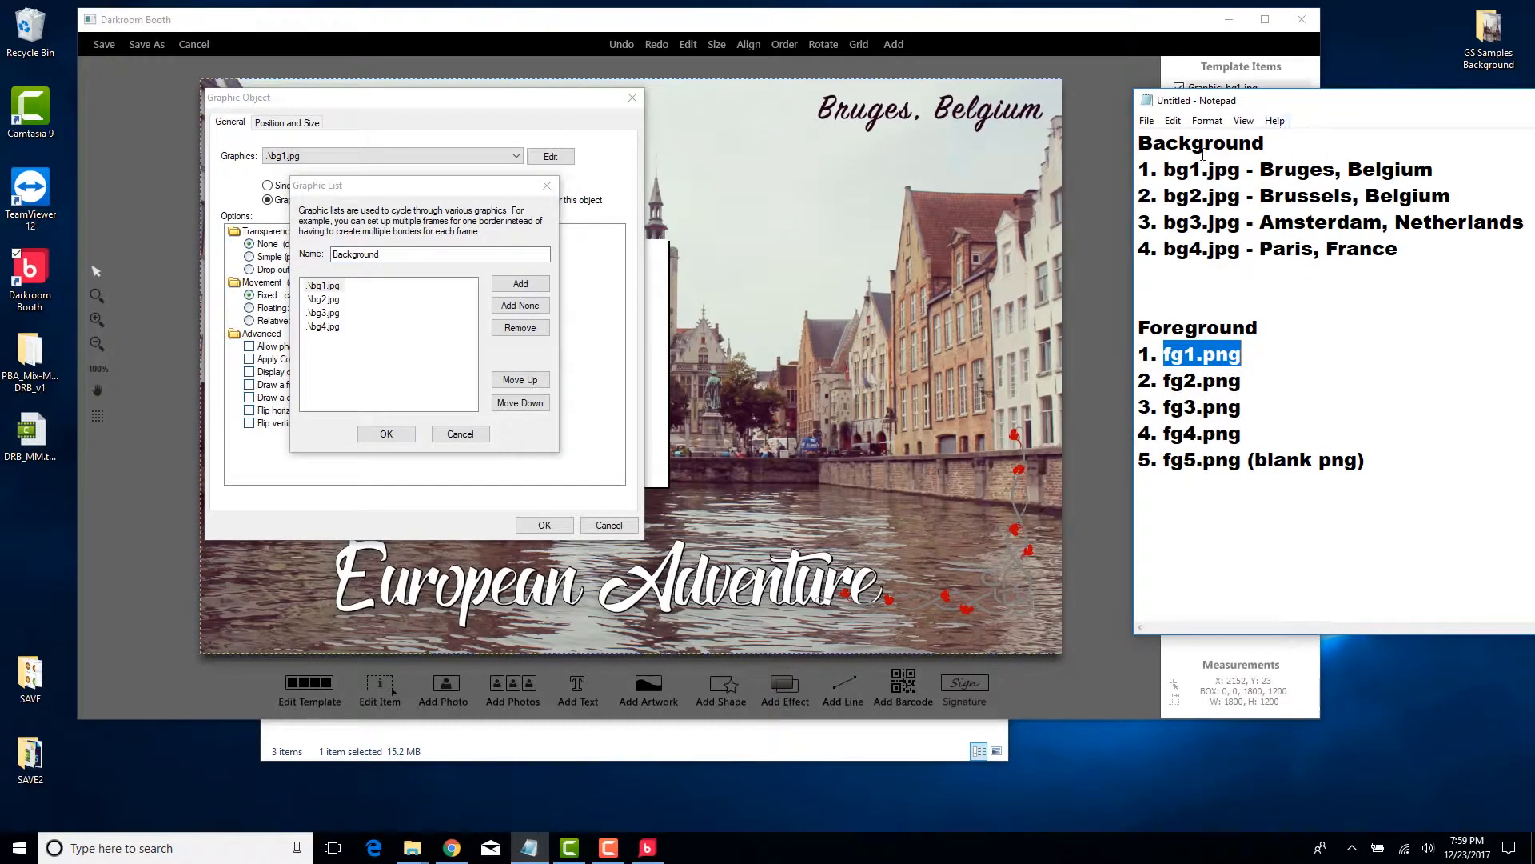
pyautogui.moveTo(1205, 144); pyautogui.dragTo(1214, 145)
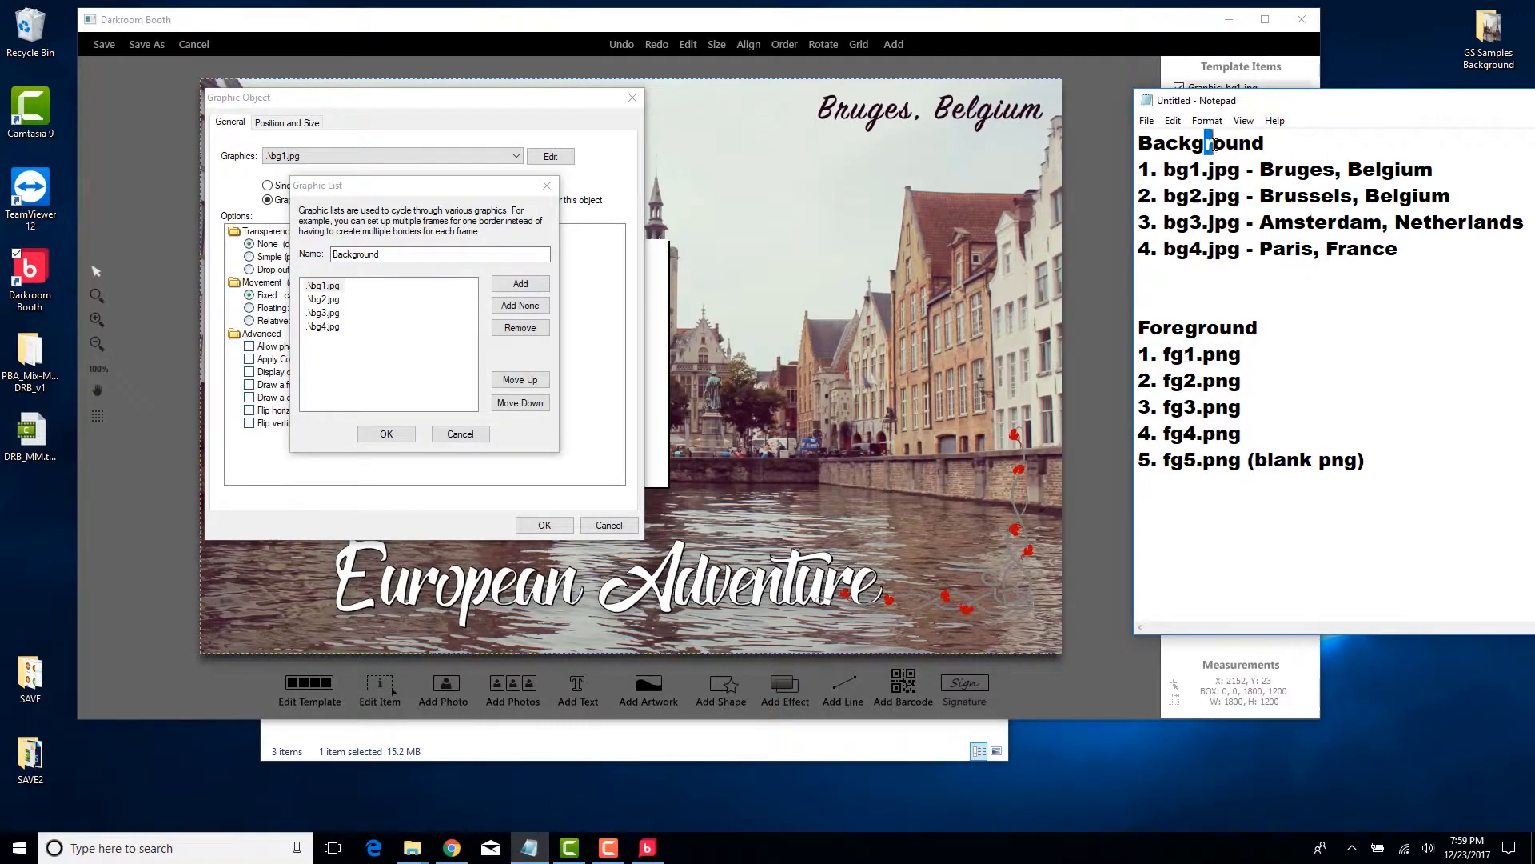
pyautogui.click(325, 288)
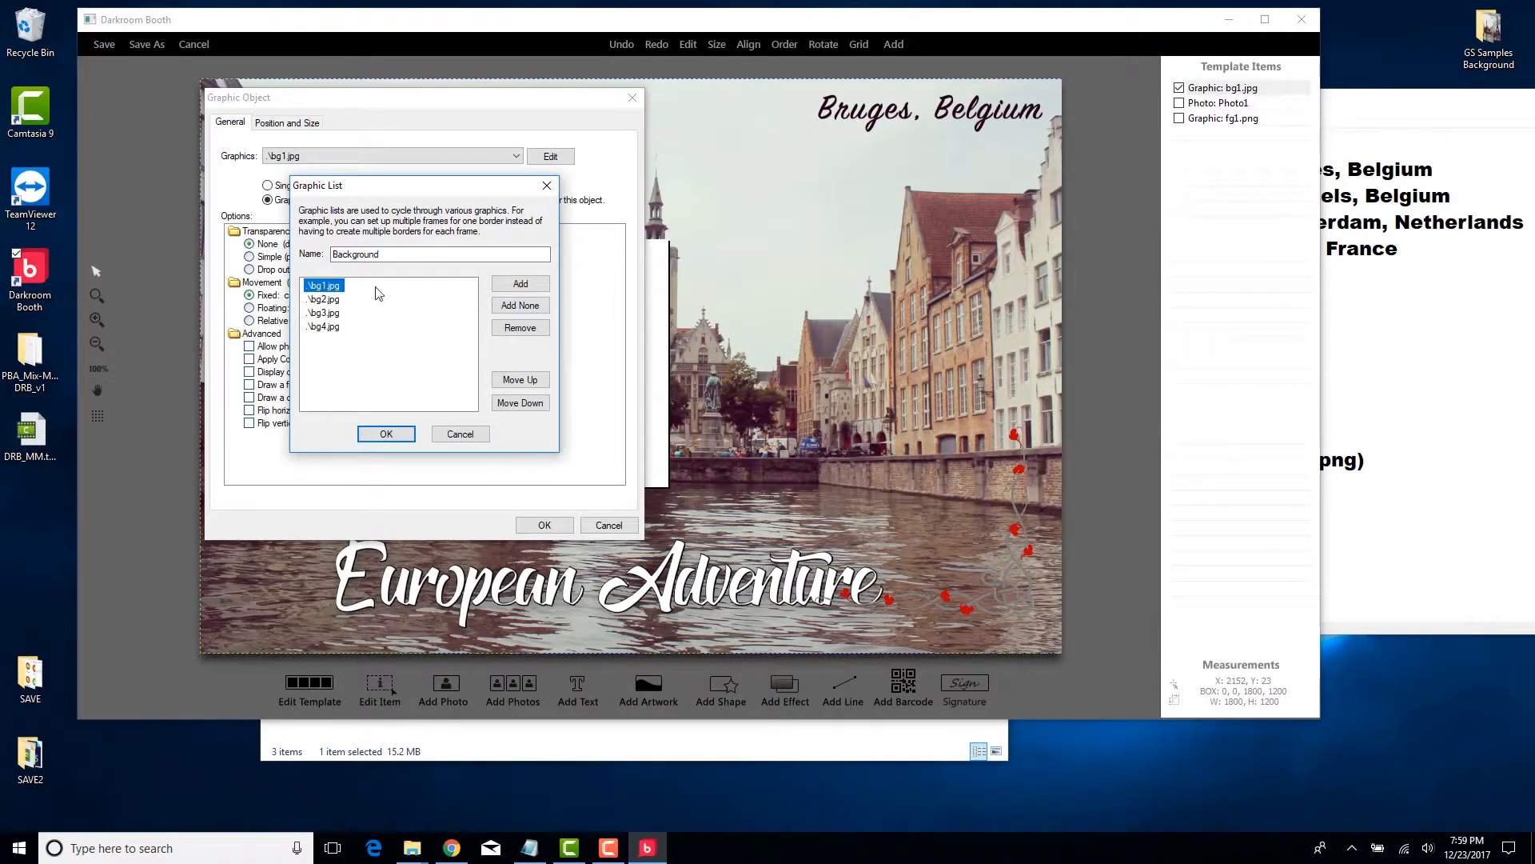
pyautogui.click(1369, 122)
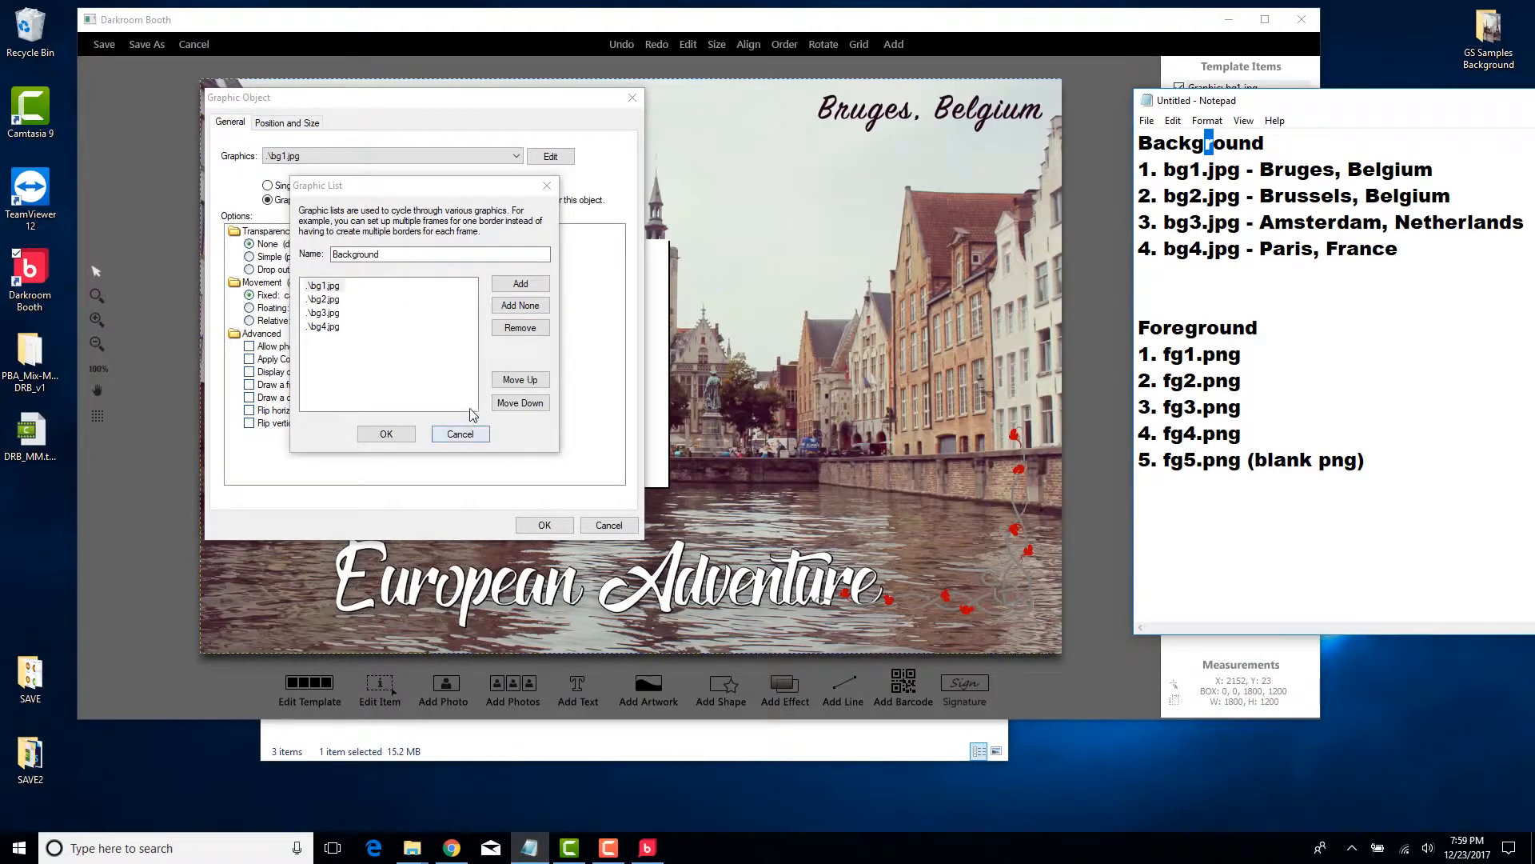
pyautogui.click(326, 327)
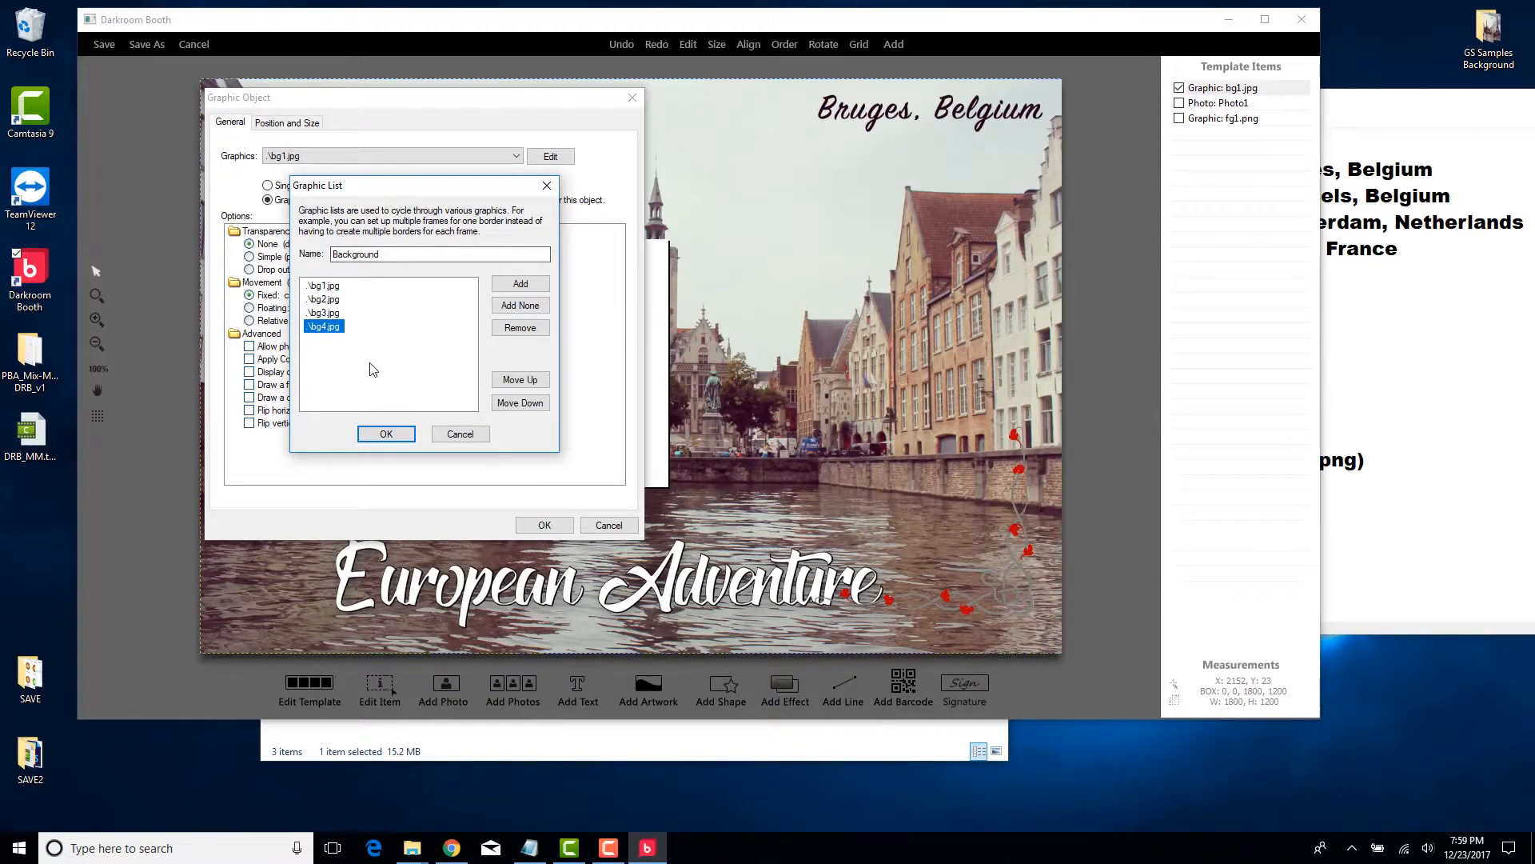
pyautogui.click(469, 439)
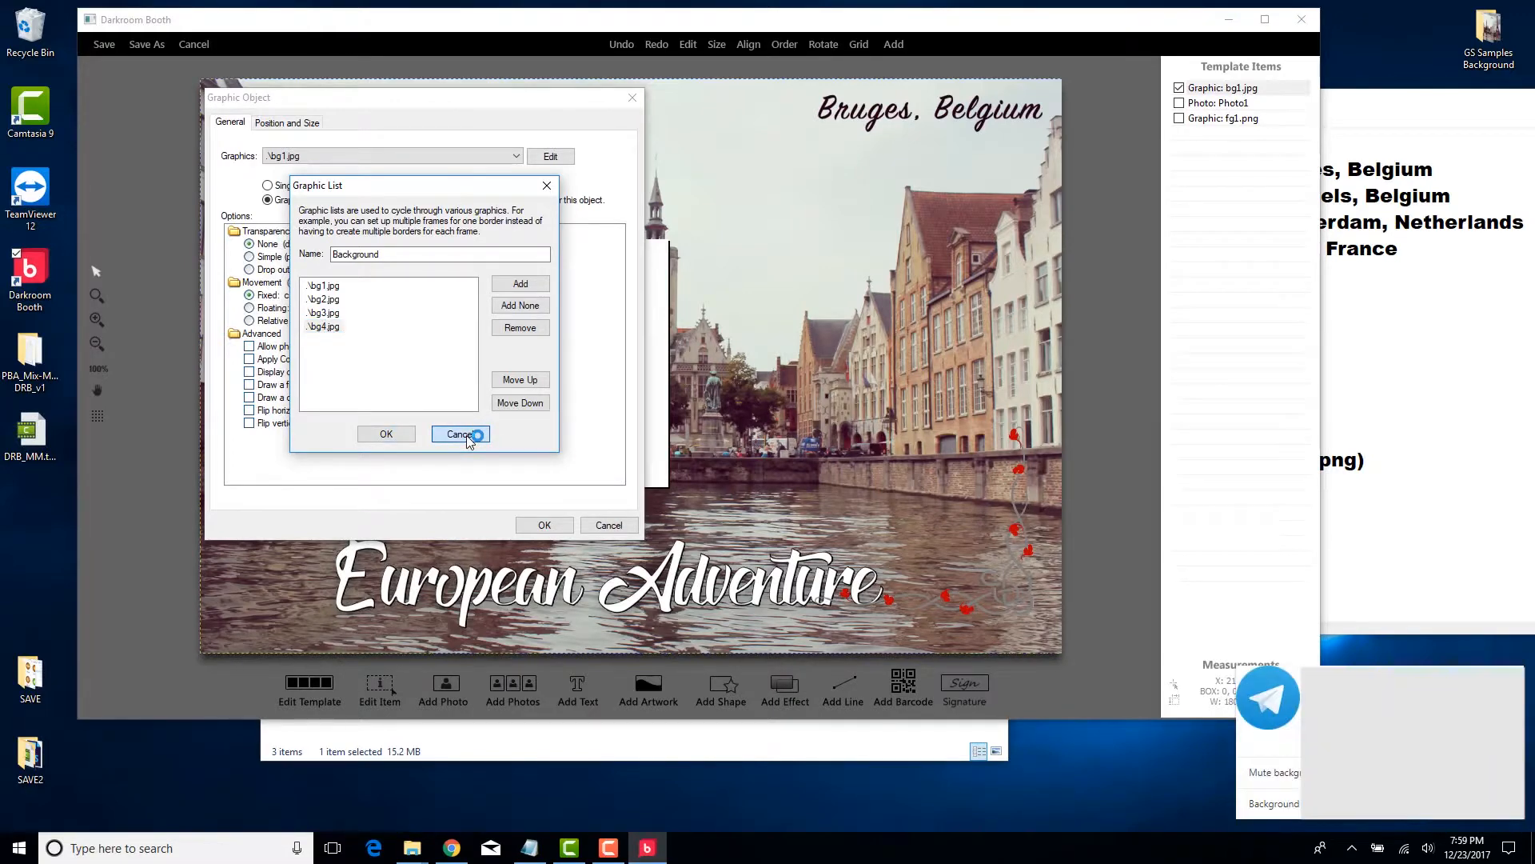
pyautogui.click(607, 525)
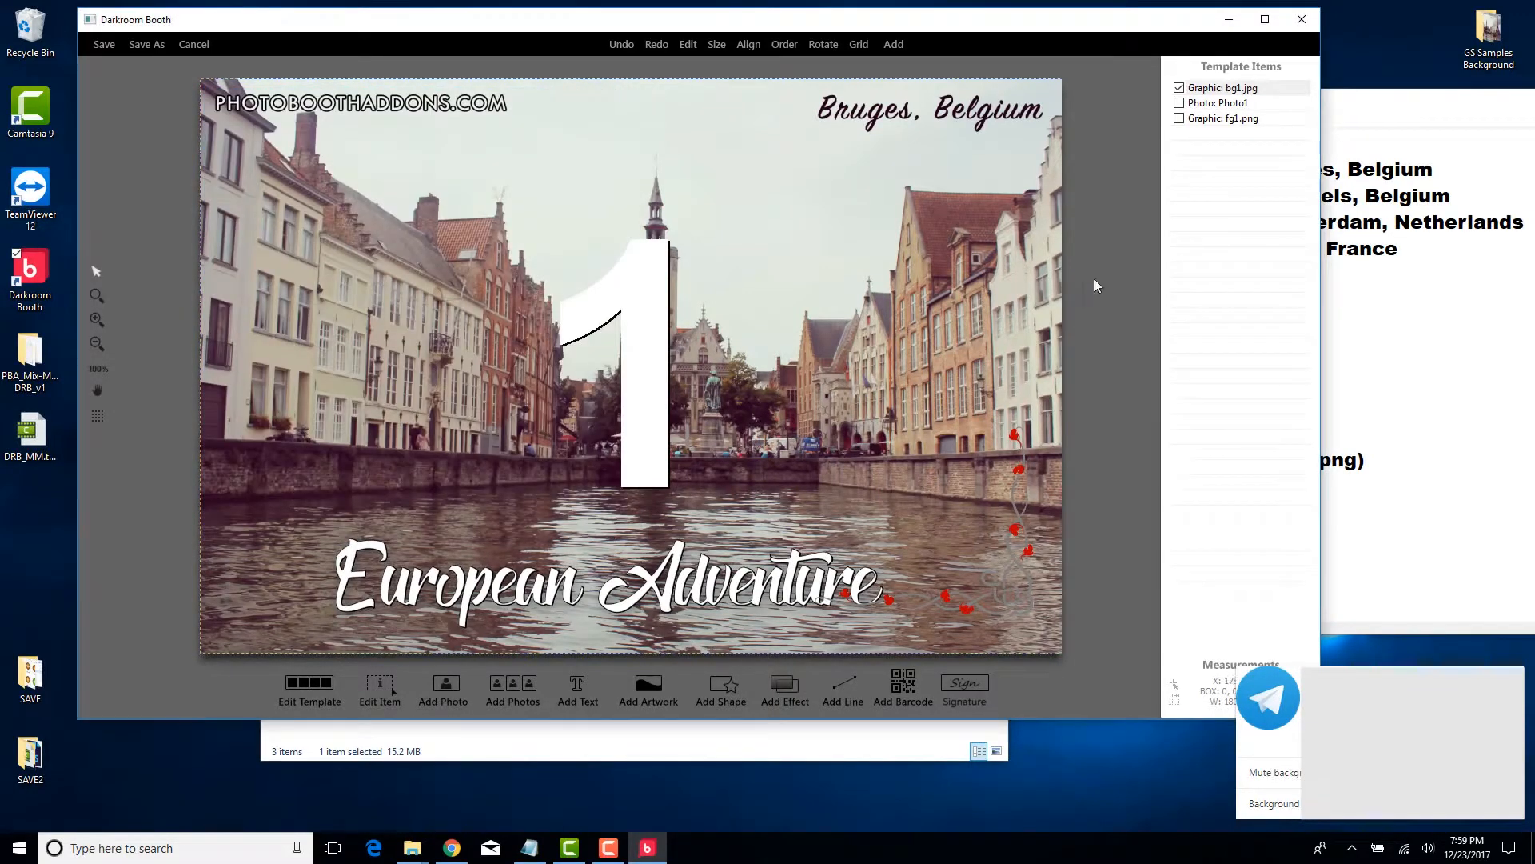
# Step: Compare the fg1.png graphic list with the Notepad foreground list, including the blank fg5.png, and close its settings without saving
pyautogui.doubleClick(1228, 120)
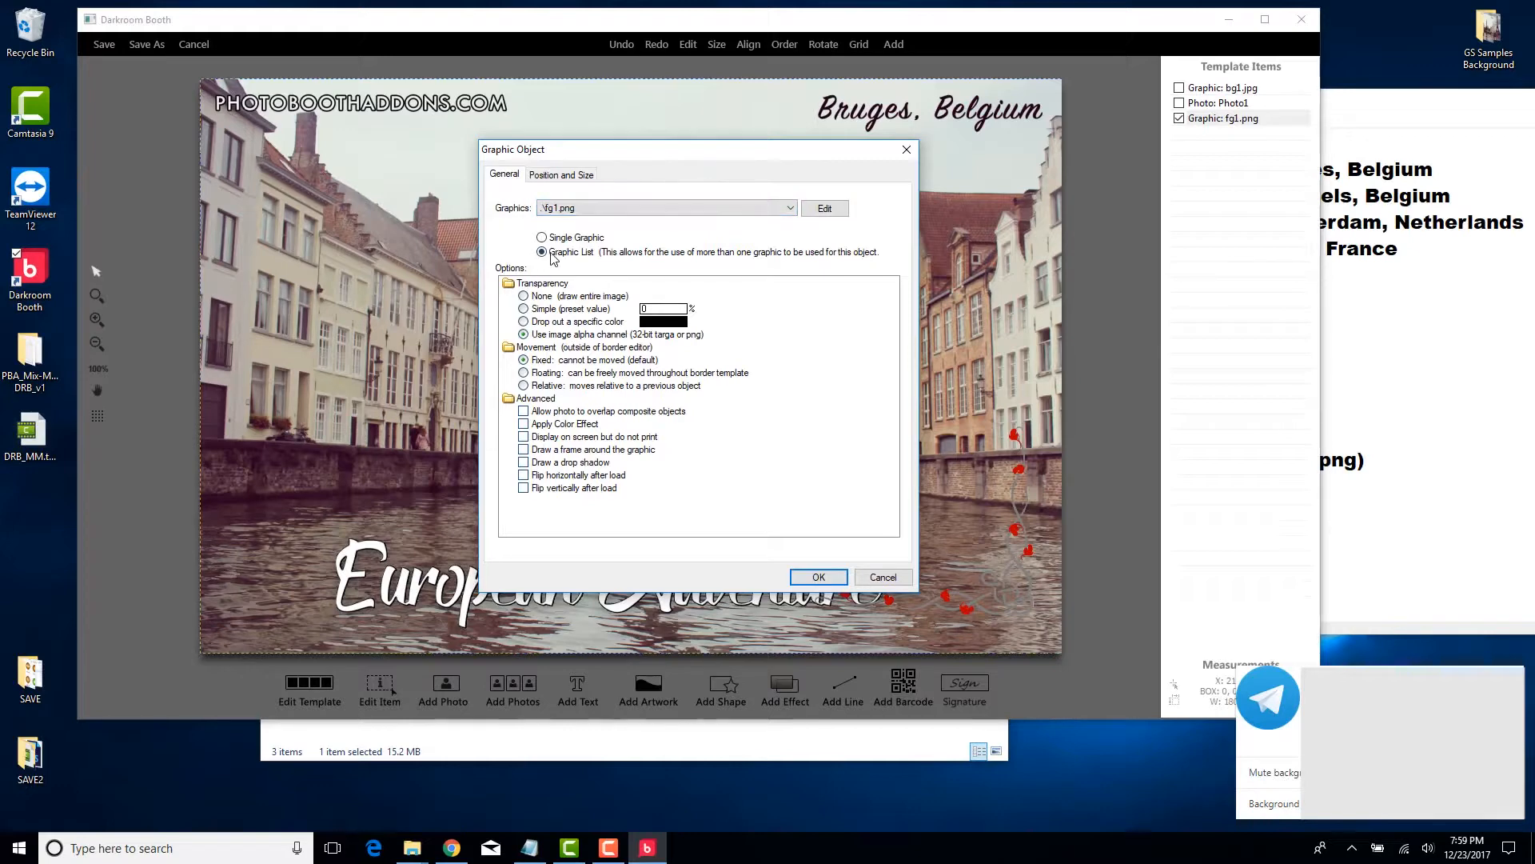
pyautogui.click(841, 210)
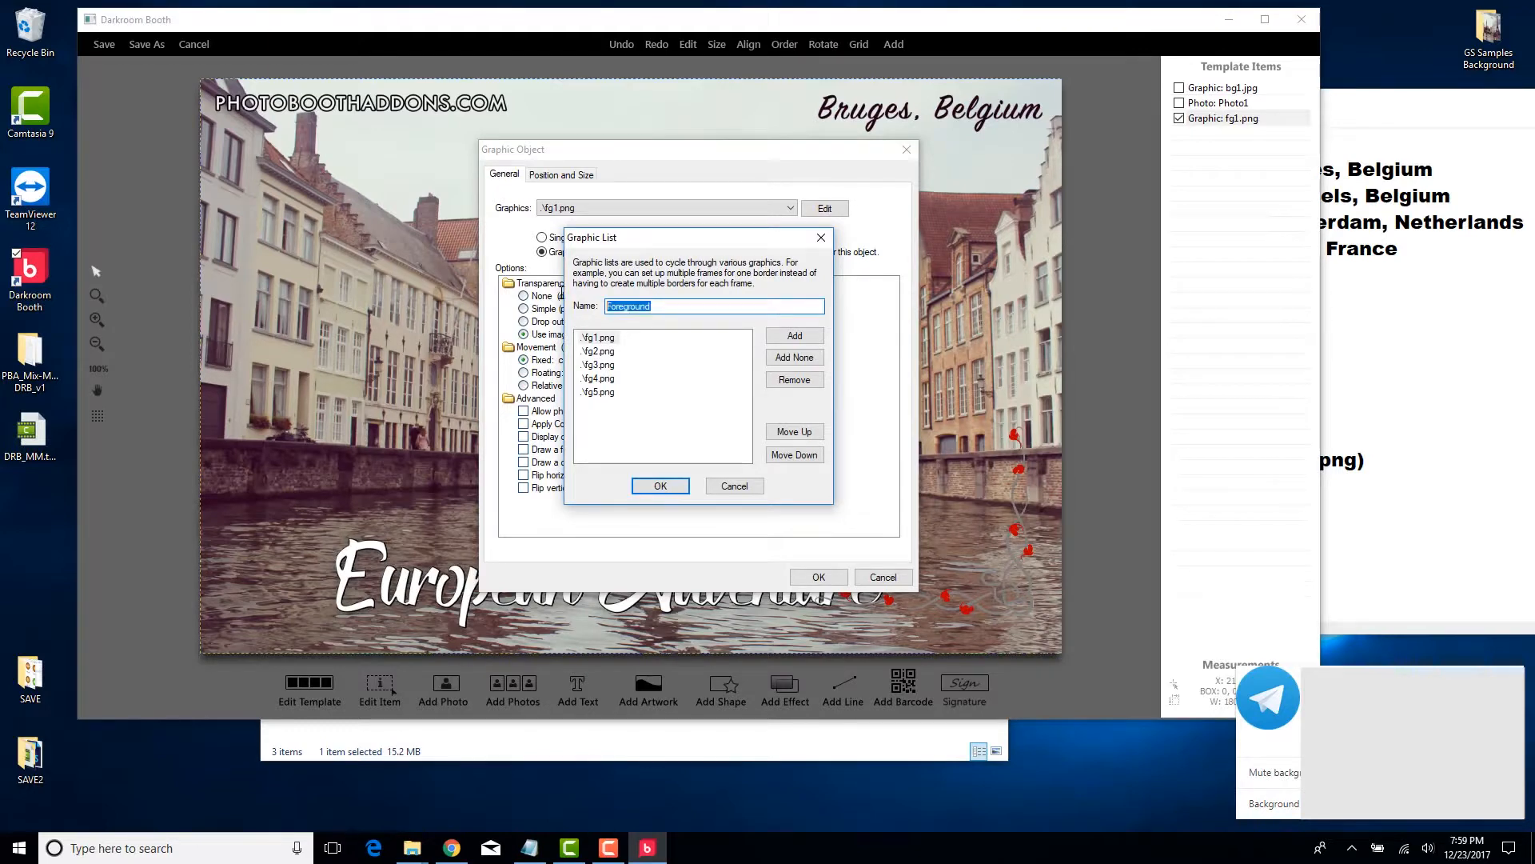
pyautogui.moveTo(1374, 102); pyautogui.dragTo(1336, 114)
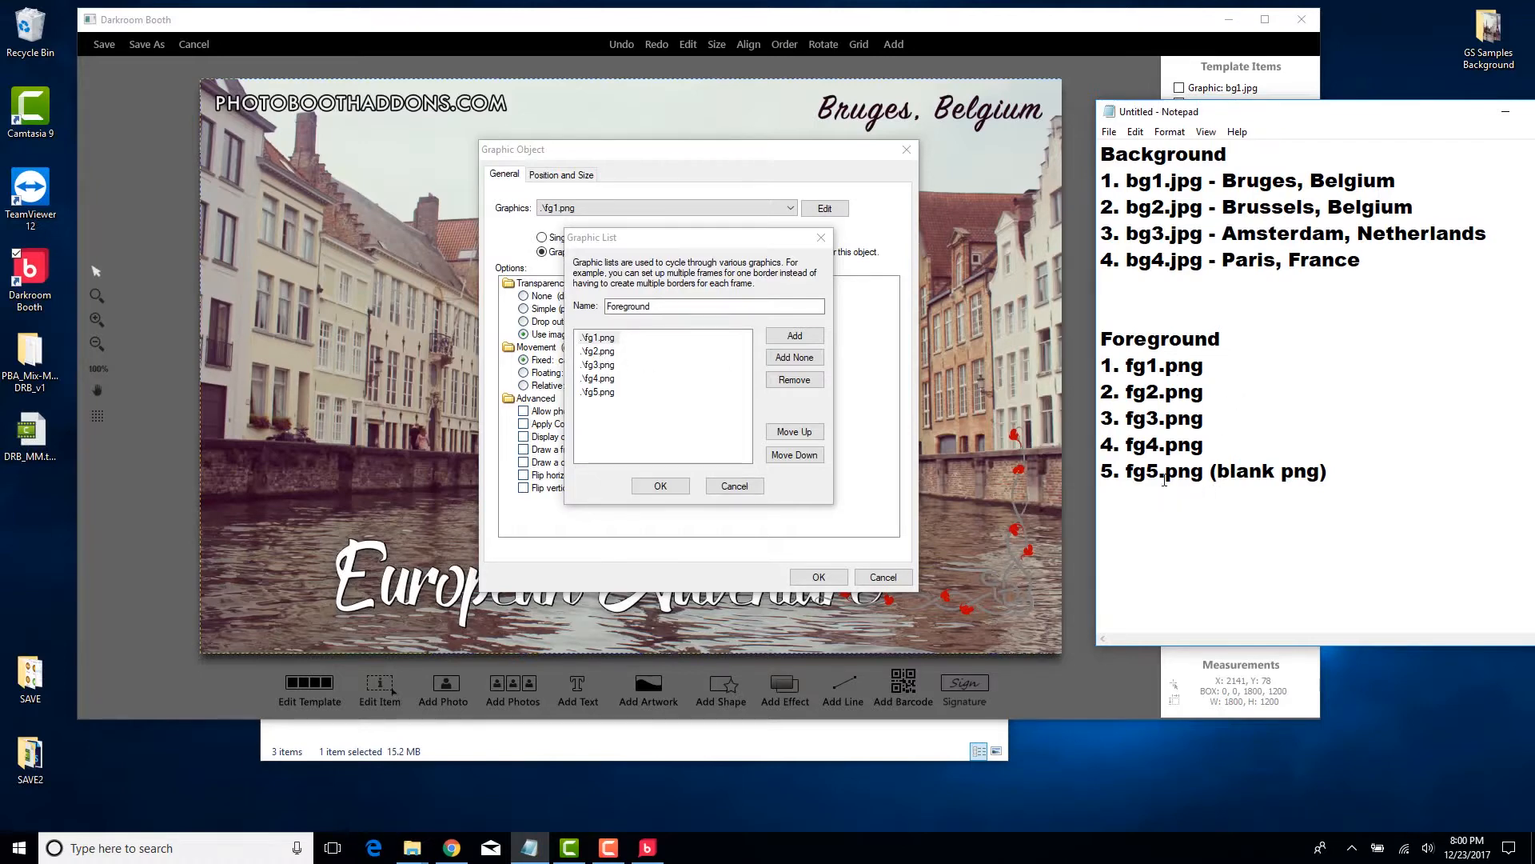
pyautogui.moveTo(1334, 478); pyautogui.dragTo(1090, 473)
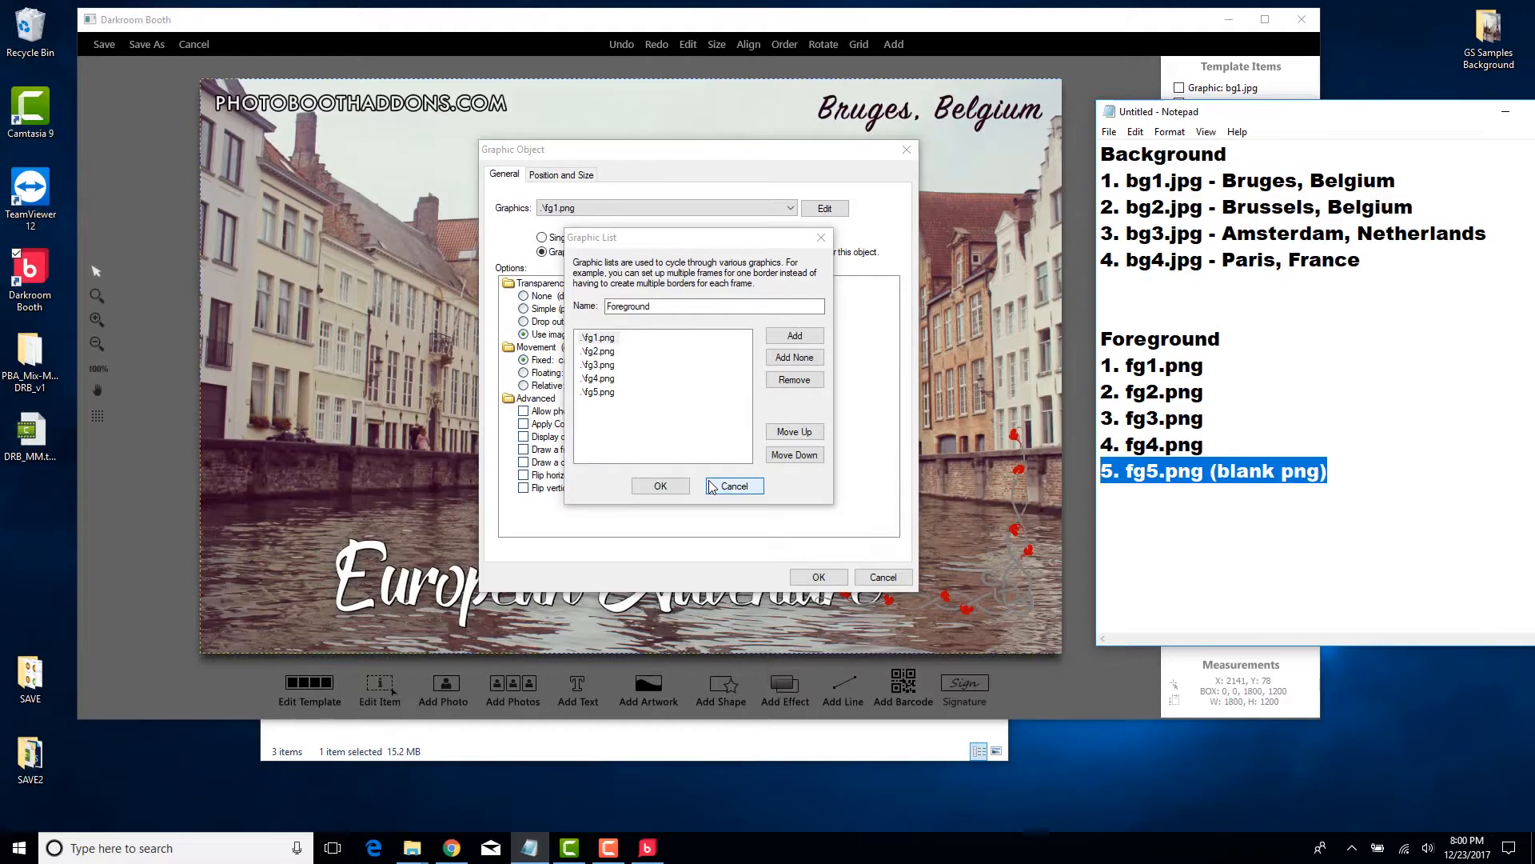
pyautogui.click(741, 487)
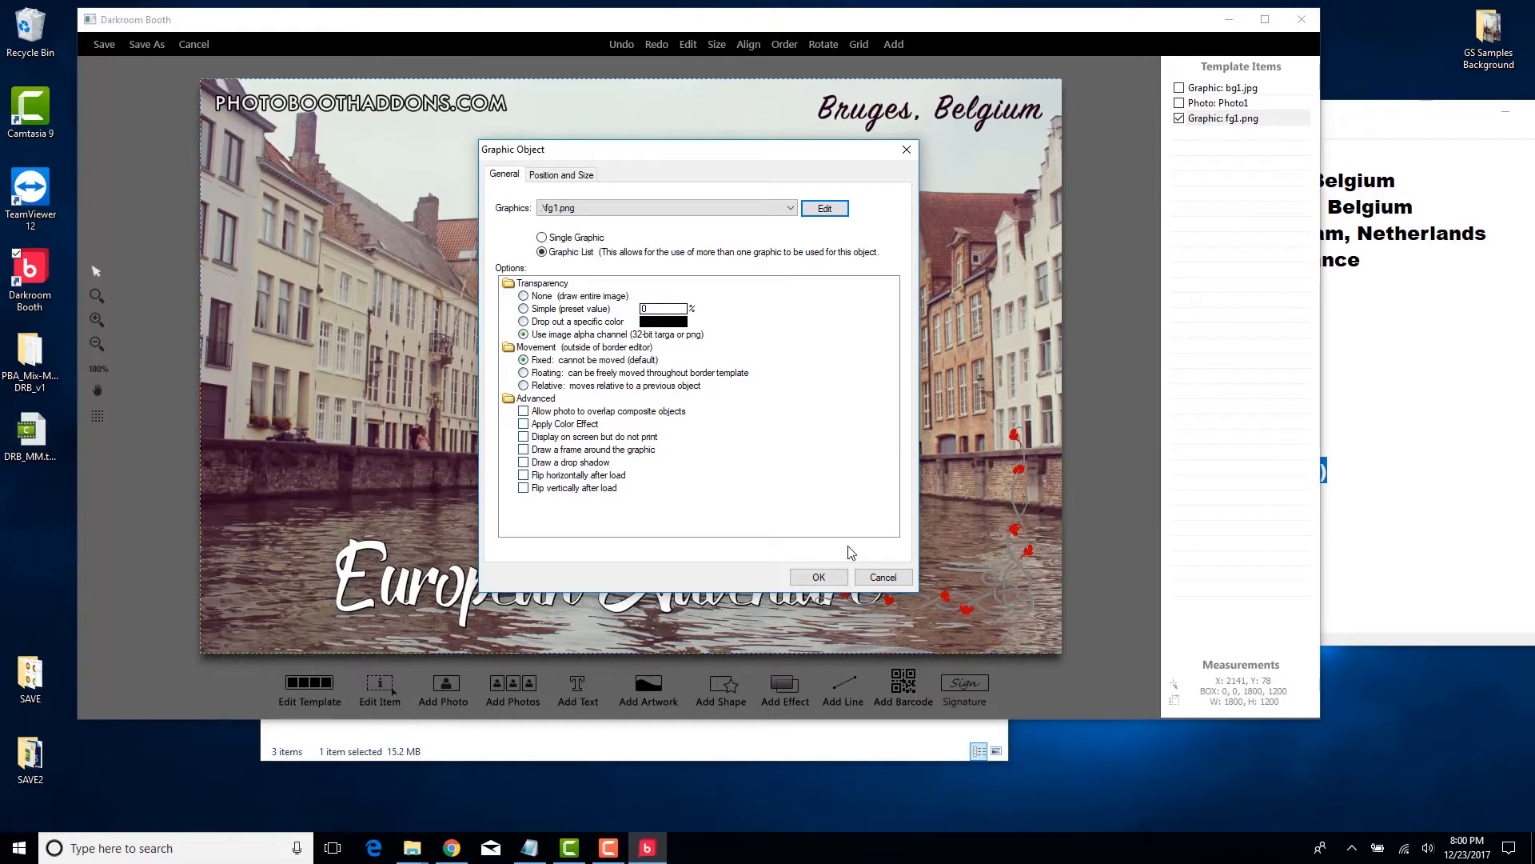
pyautogui.click(883, 577)
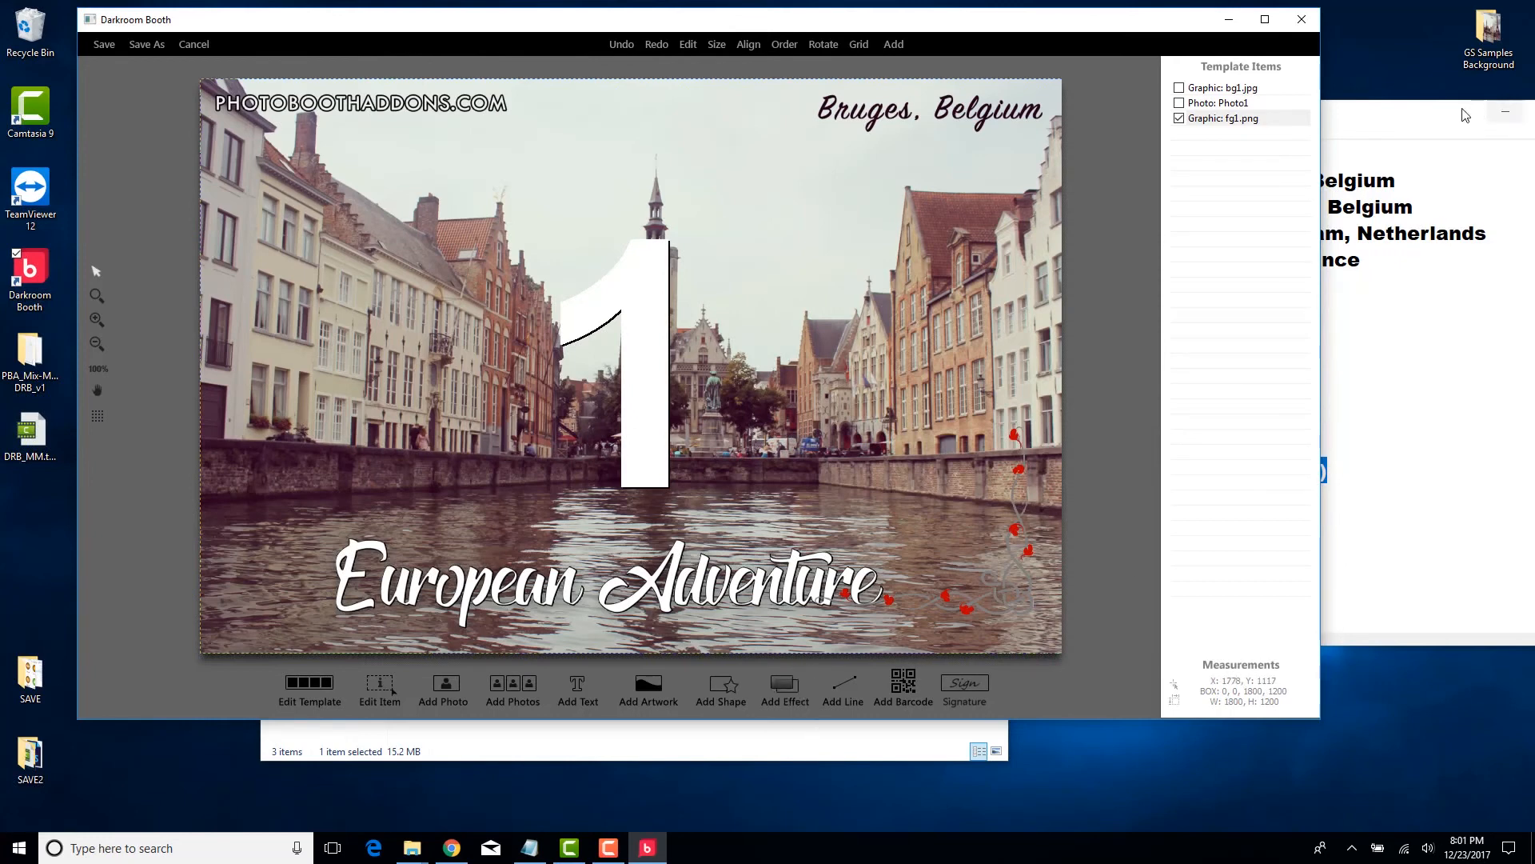
# Step: Bring the Notepad window with the background and foreground lists fully into view over the template editor
pyautogui.moveTo(1447, 112); pyautogui.dragTo(1251, 58)
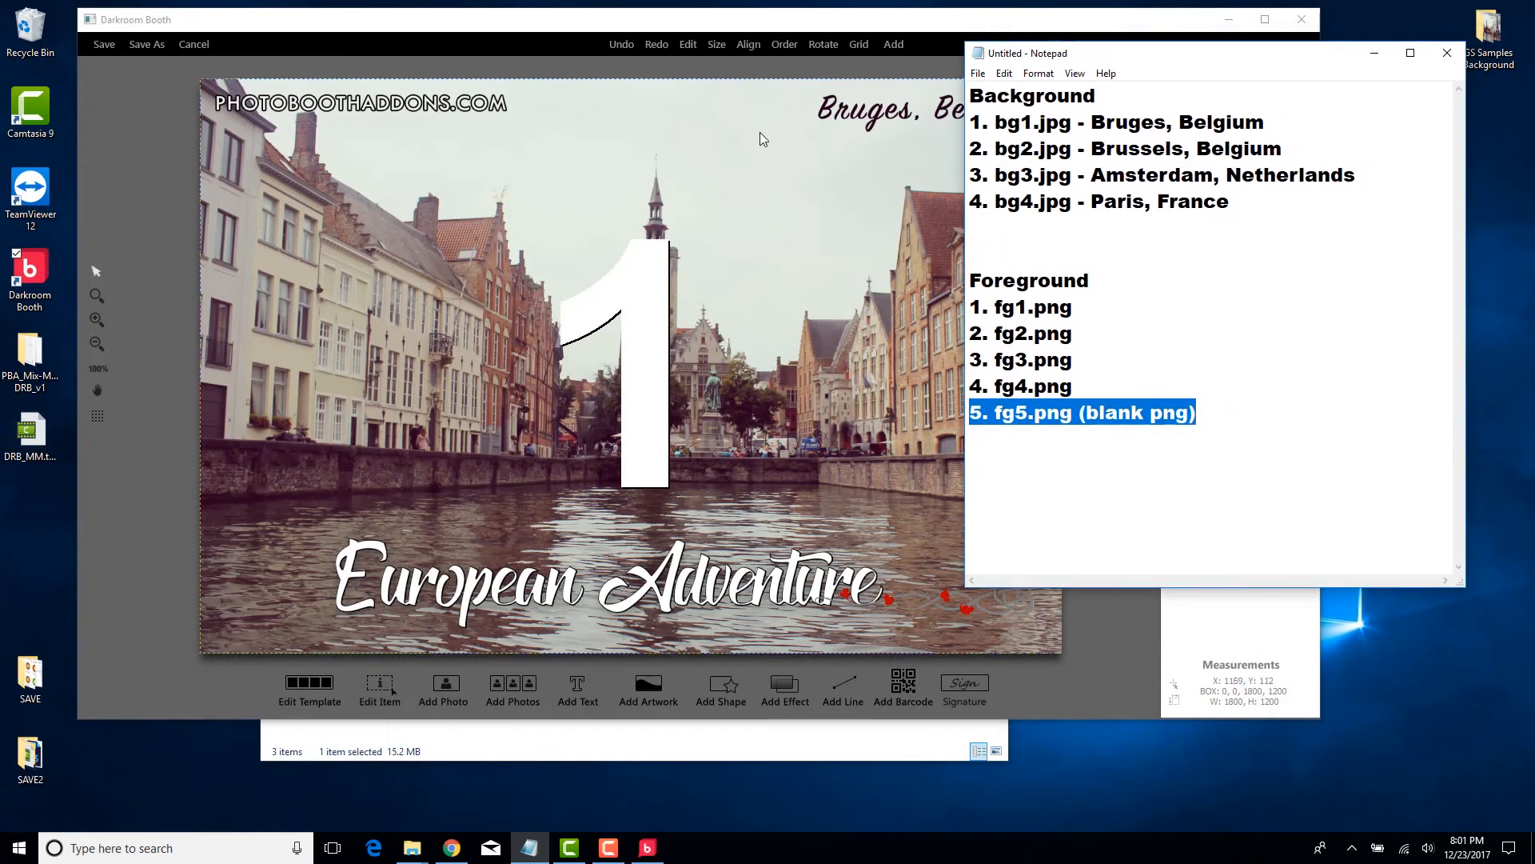